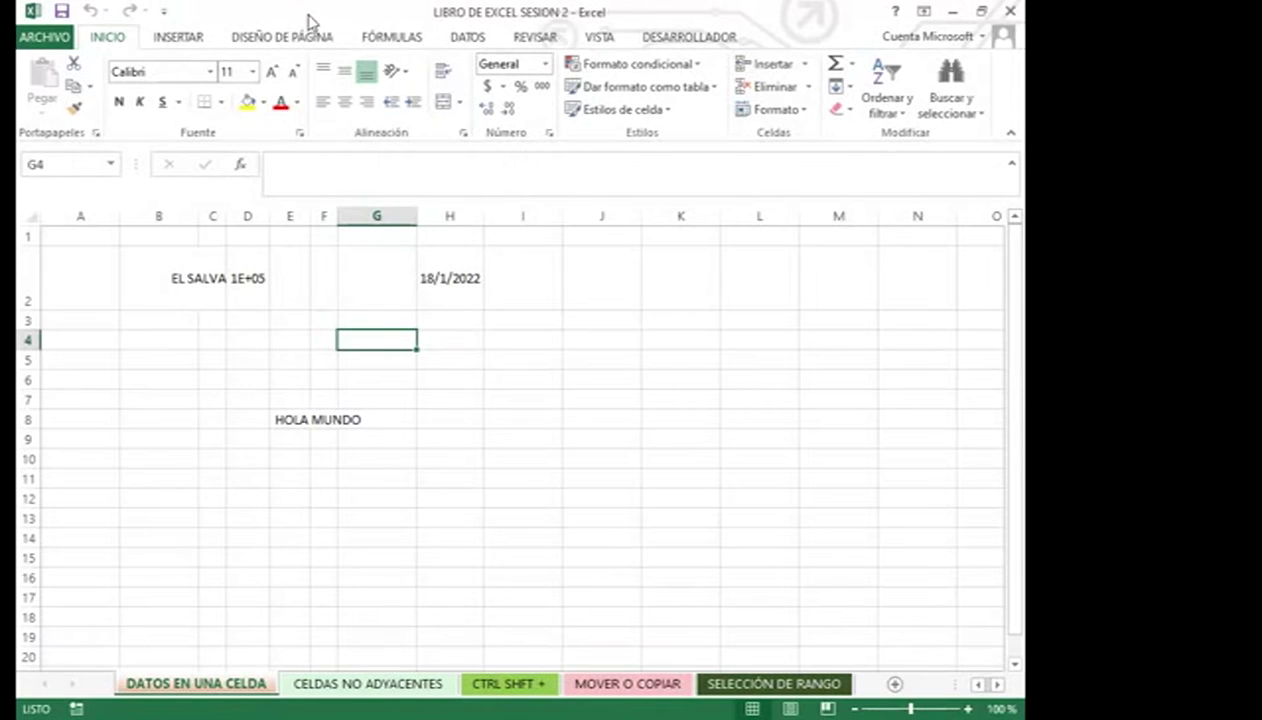
Browse the complete list of commands (Todos los comandos) available for the Quick Access Toolbar and leave its settings unchanged
left_click(165, 17)
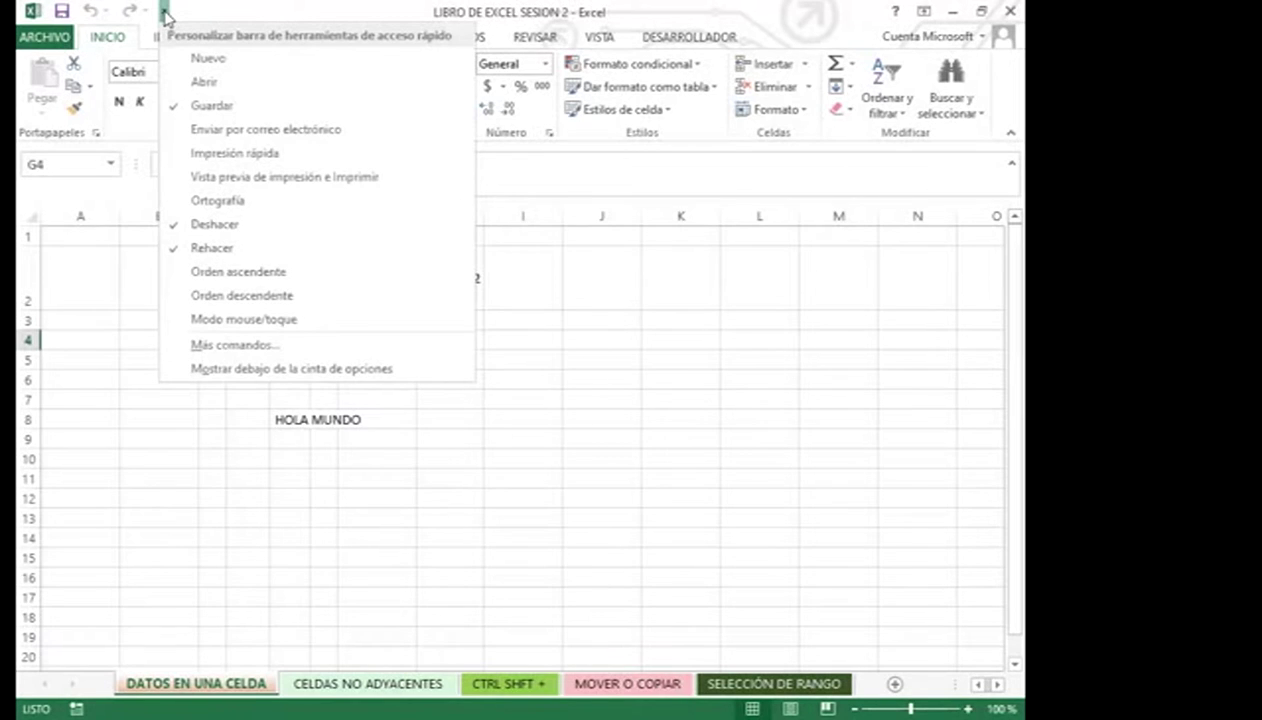
left_click(236, 345)
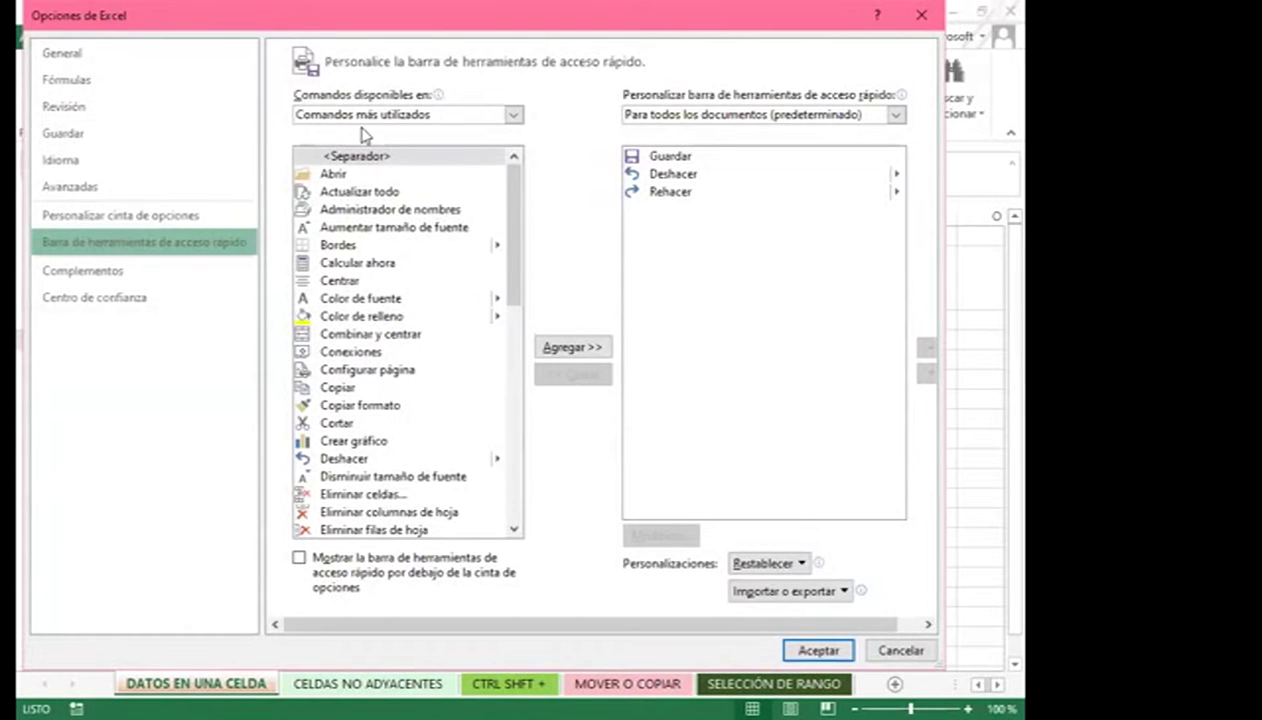
left_click(513, 116)
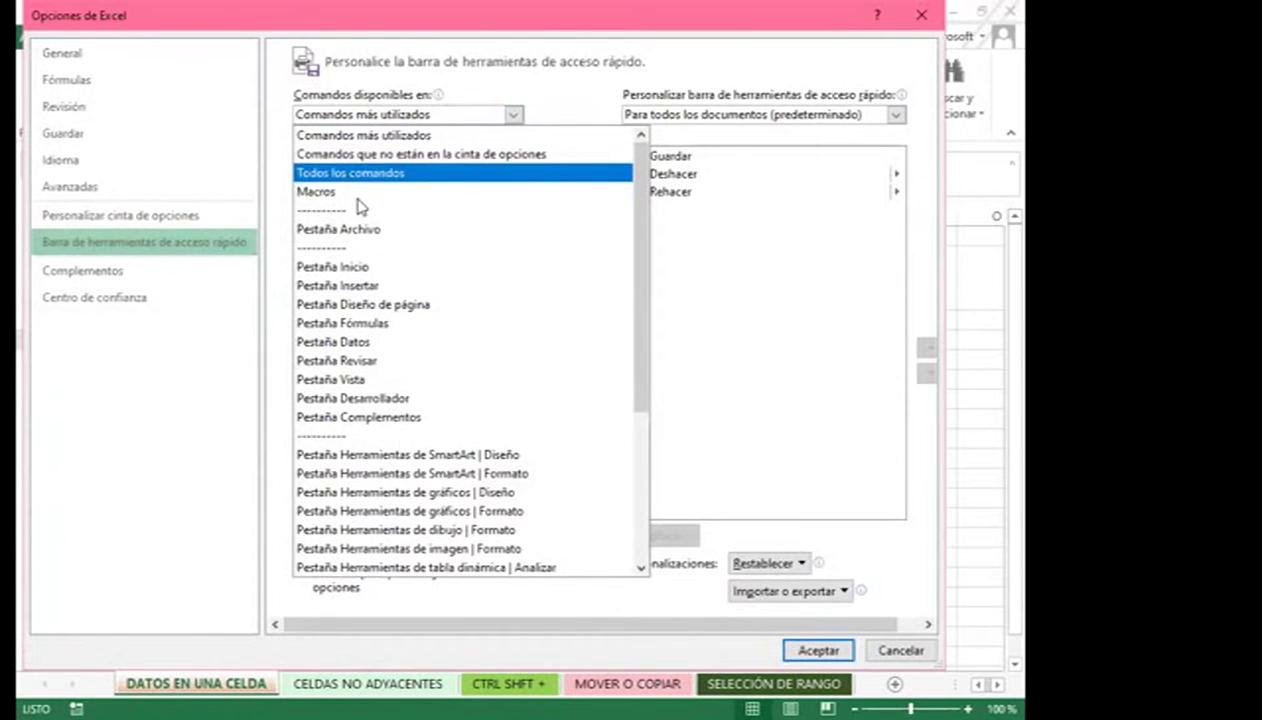
left_click(340, 174)
mouse_move(515, 174)
left_mouse_down()
mouse_move(526, 267)
mouse_move(514, 528)
mouse_move(535, 169)
left_mouse_up()
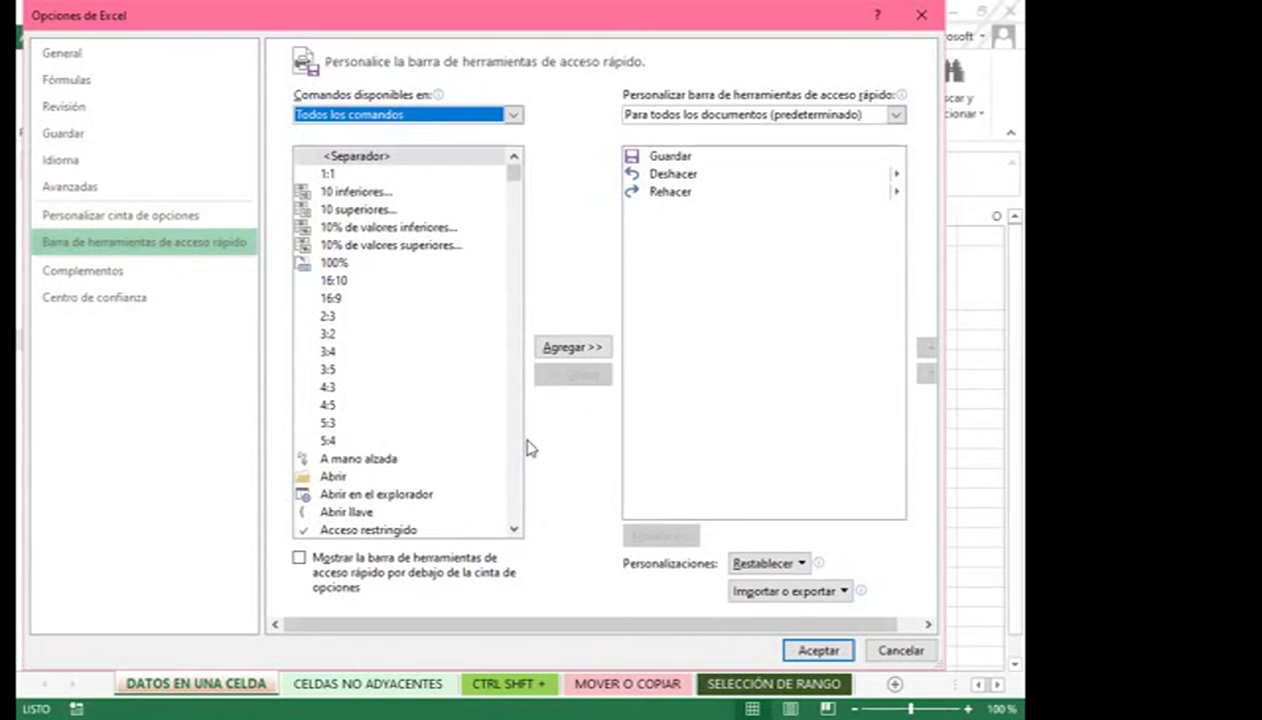
left_click(889, 648)
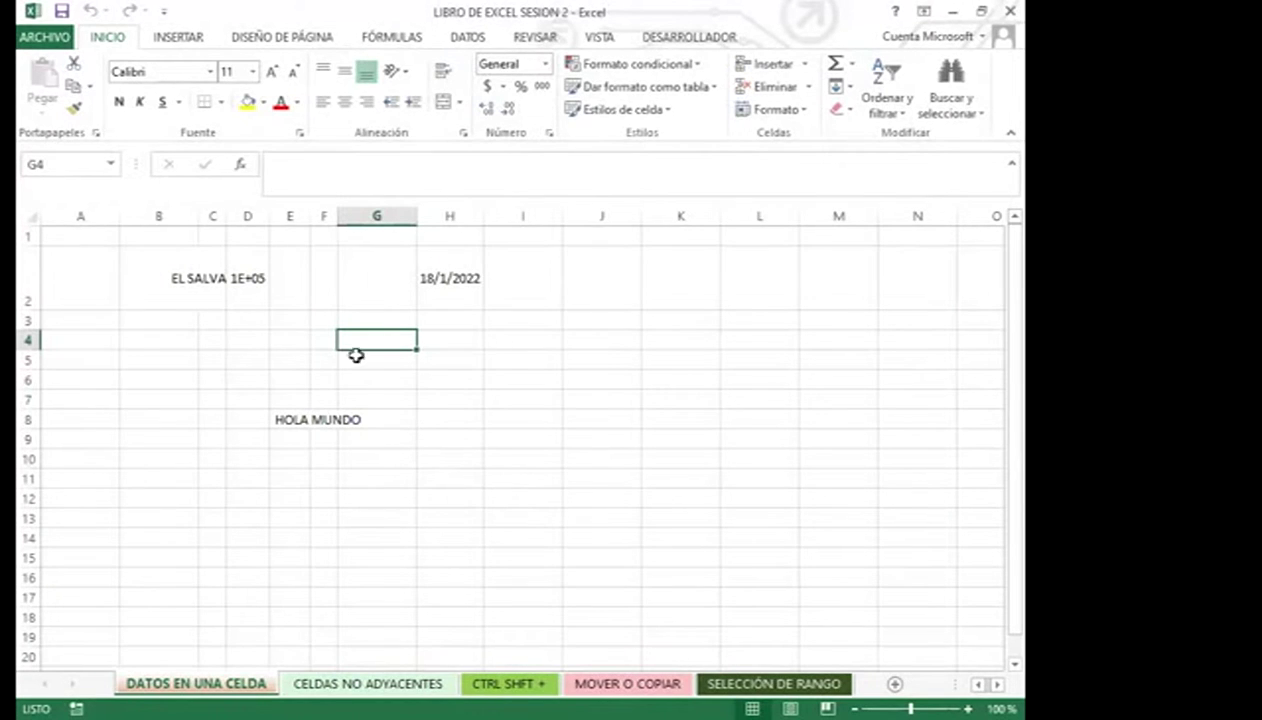
Add Nuevo, Abrir and Vista previa de impresión e Imprimir to the Quick Access Toolbar
left_click(163, 12)
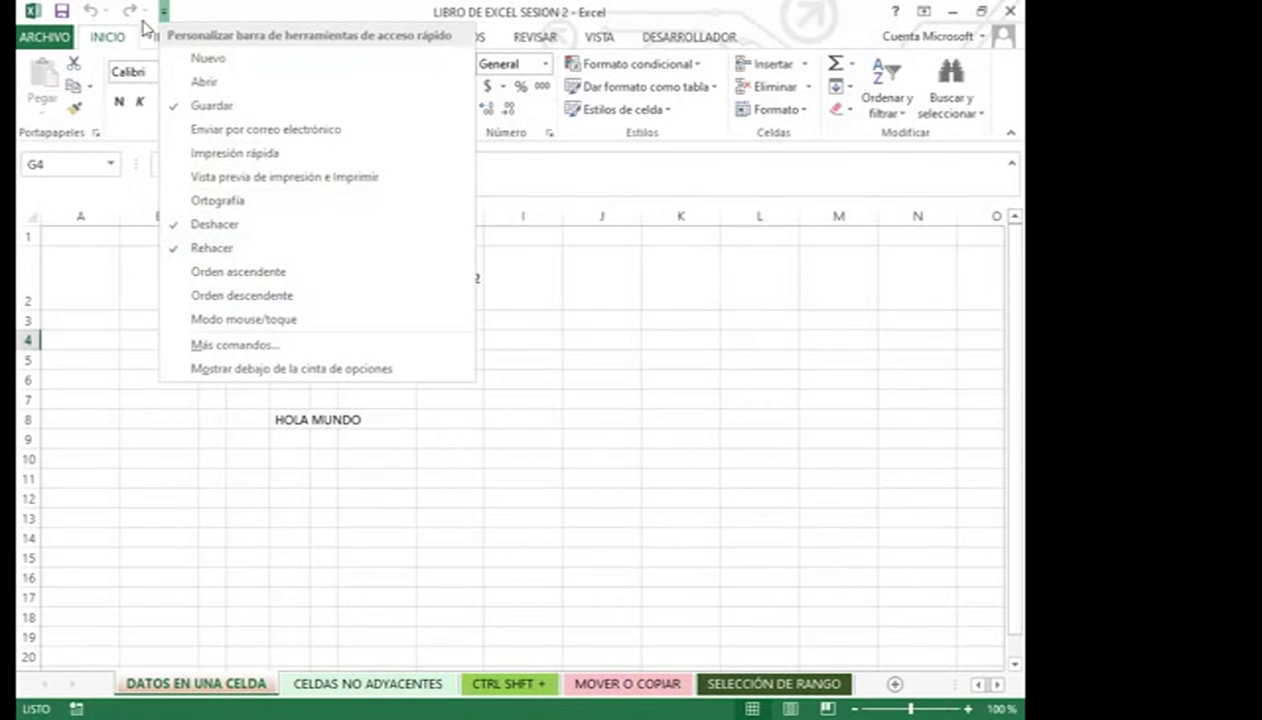
left_click(219, 60)
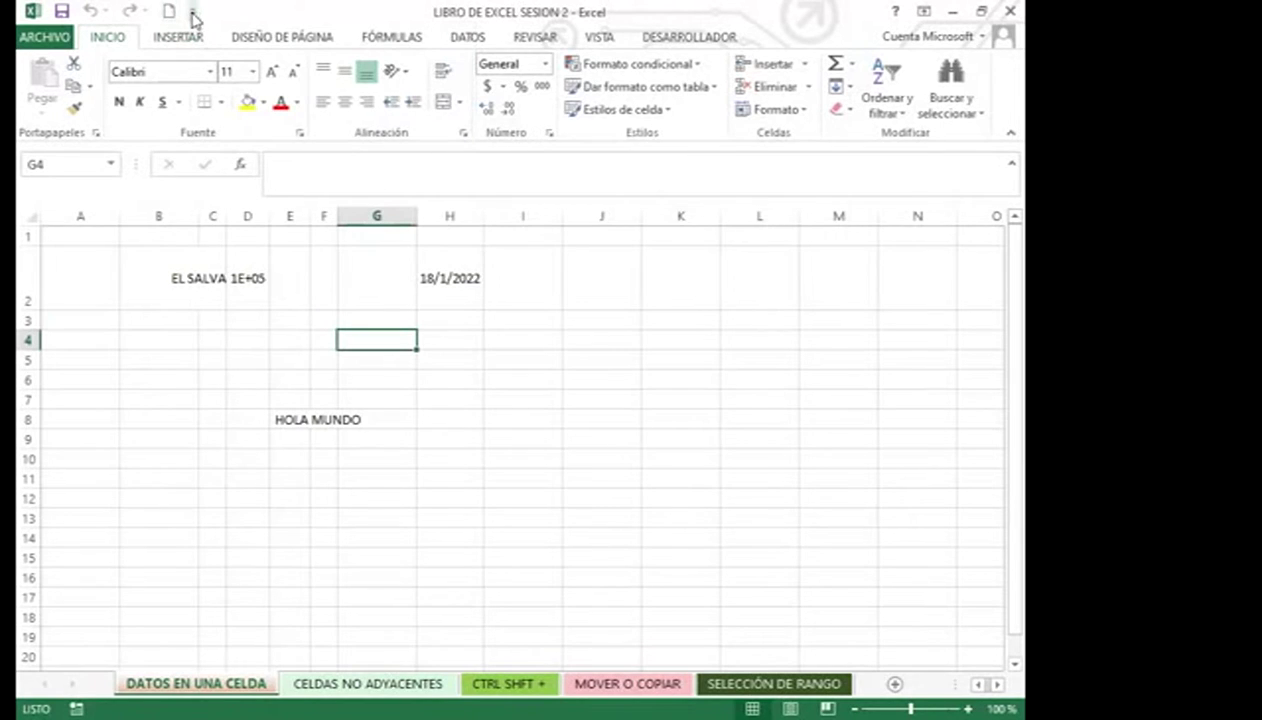
left_click(192, 12)
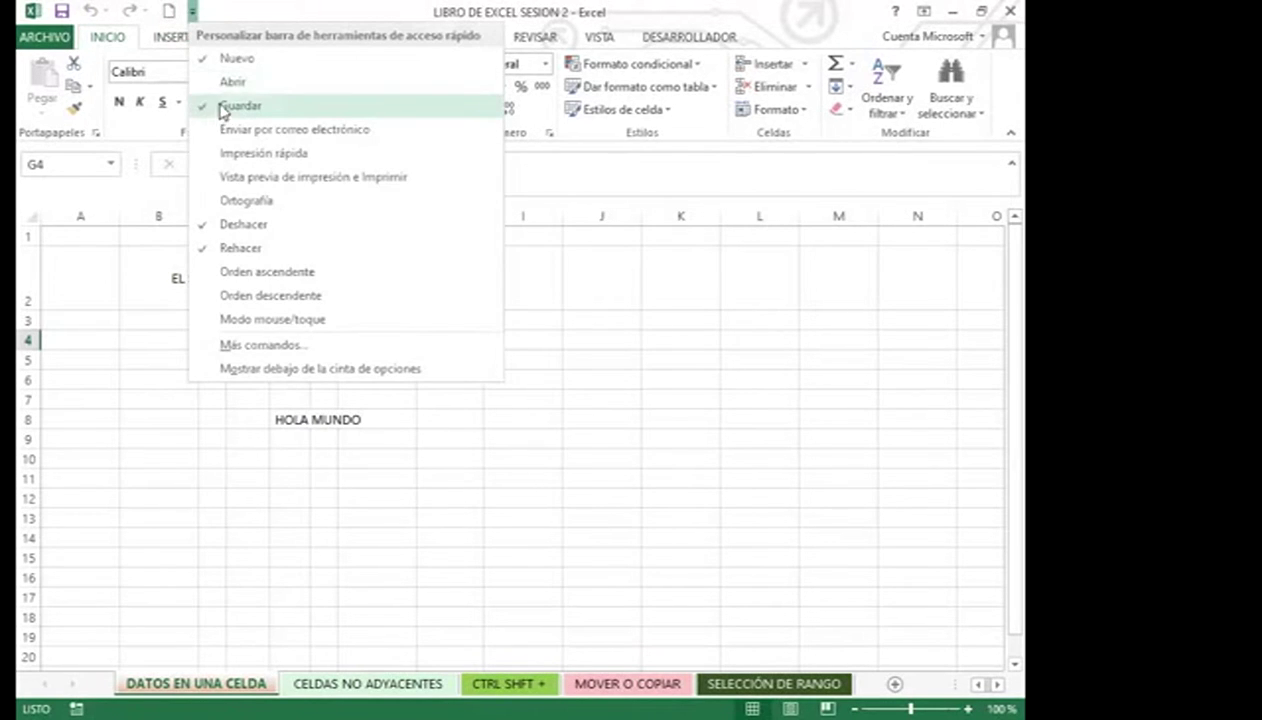
left_click(240, 84)
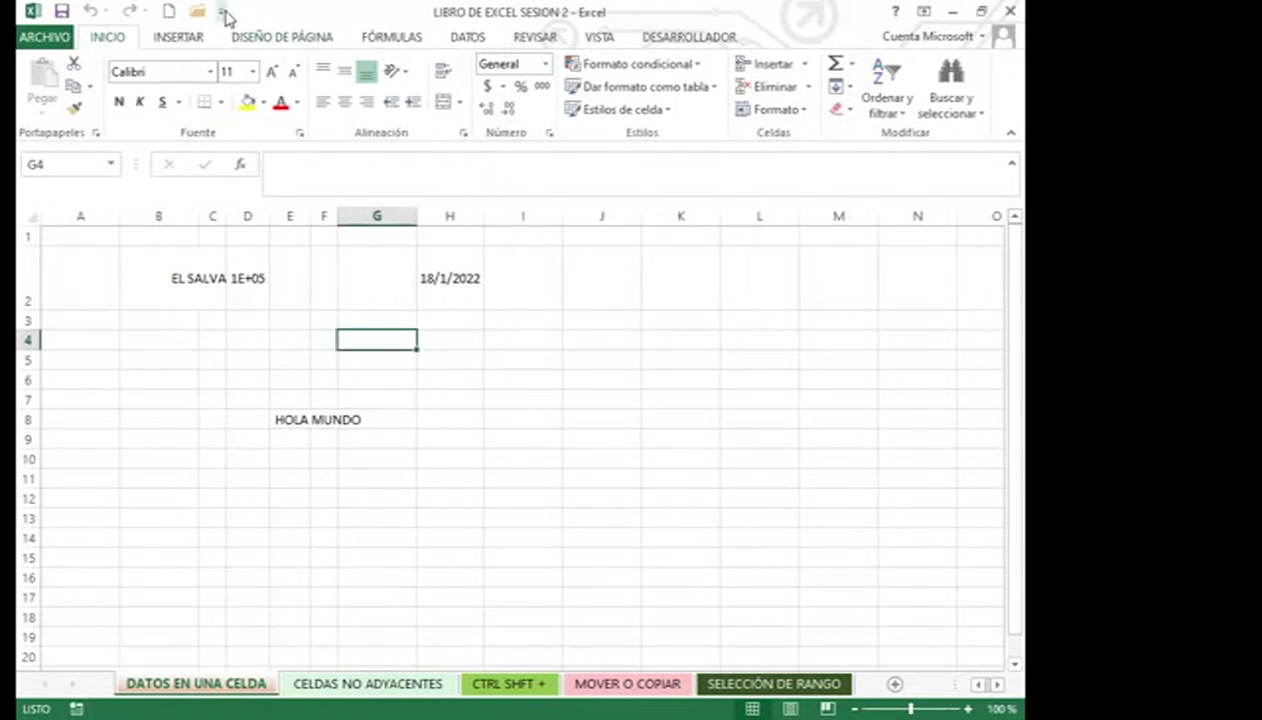
left_click(220, 12)
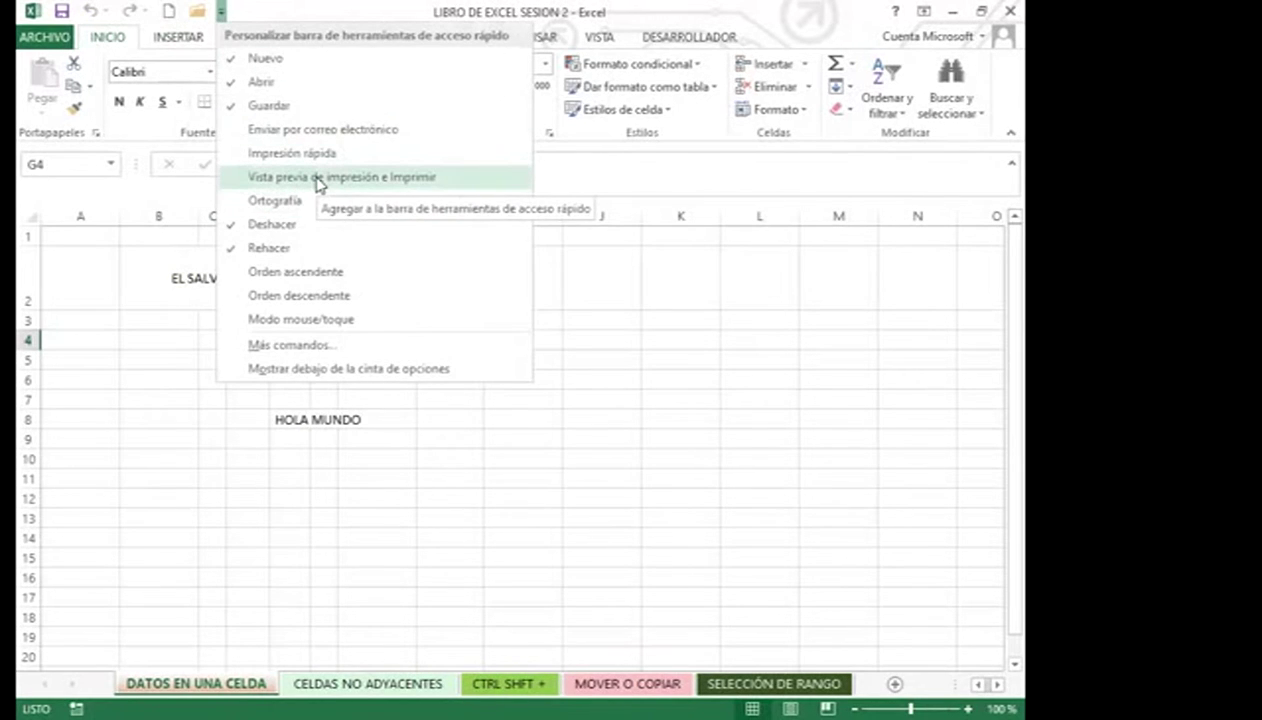
left_click(225, 176)
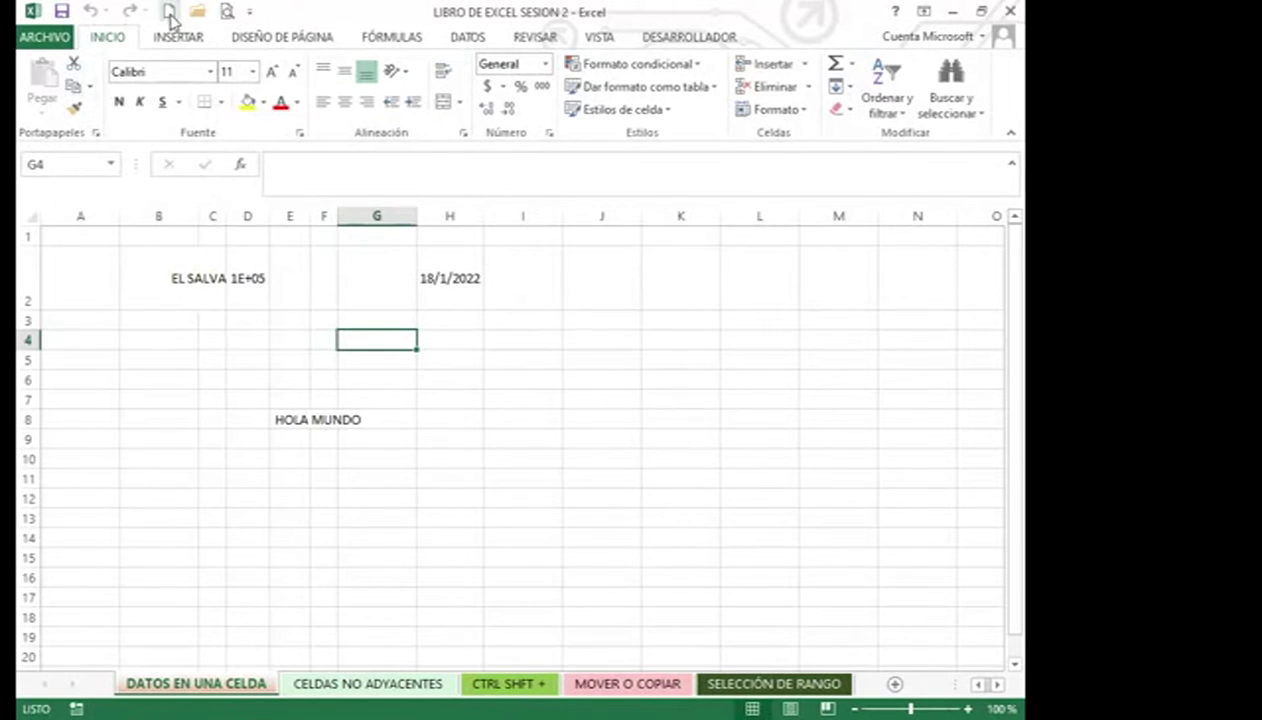
left_click(249, 12)
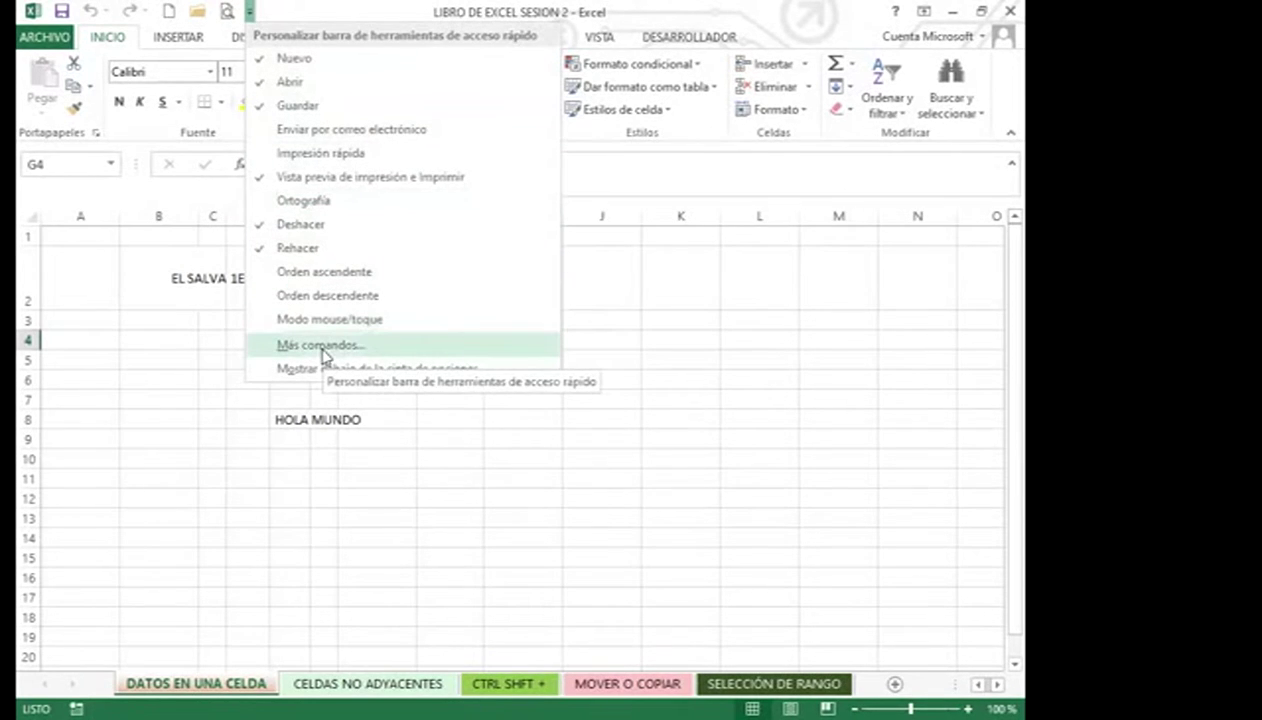
left_click(208, 308)
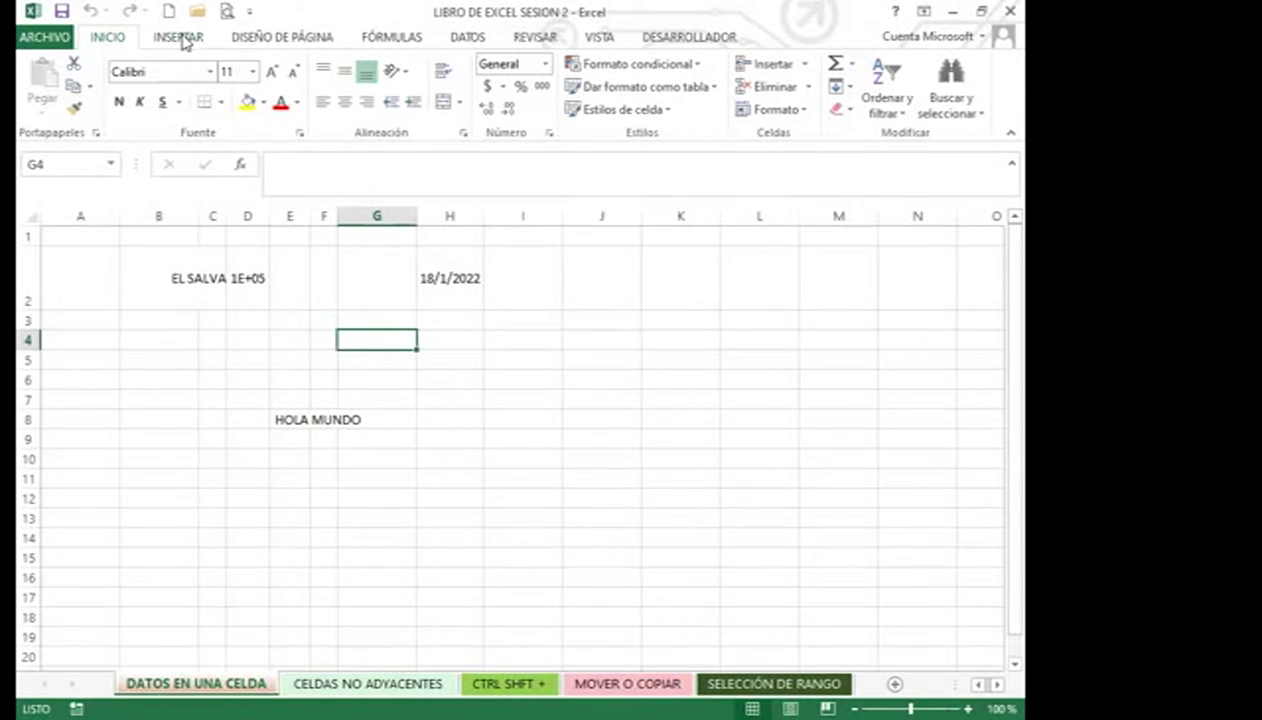
left_click(178, 37)
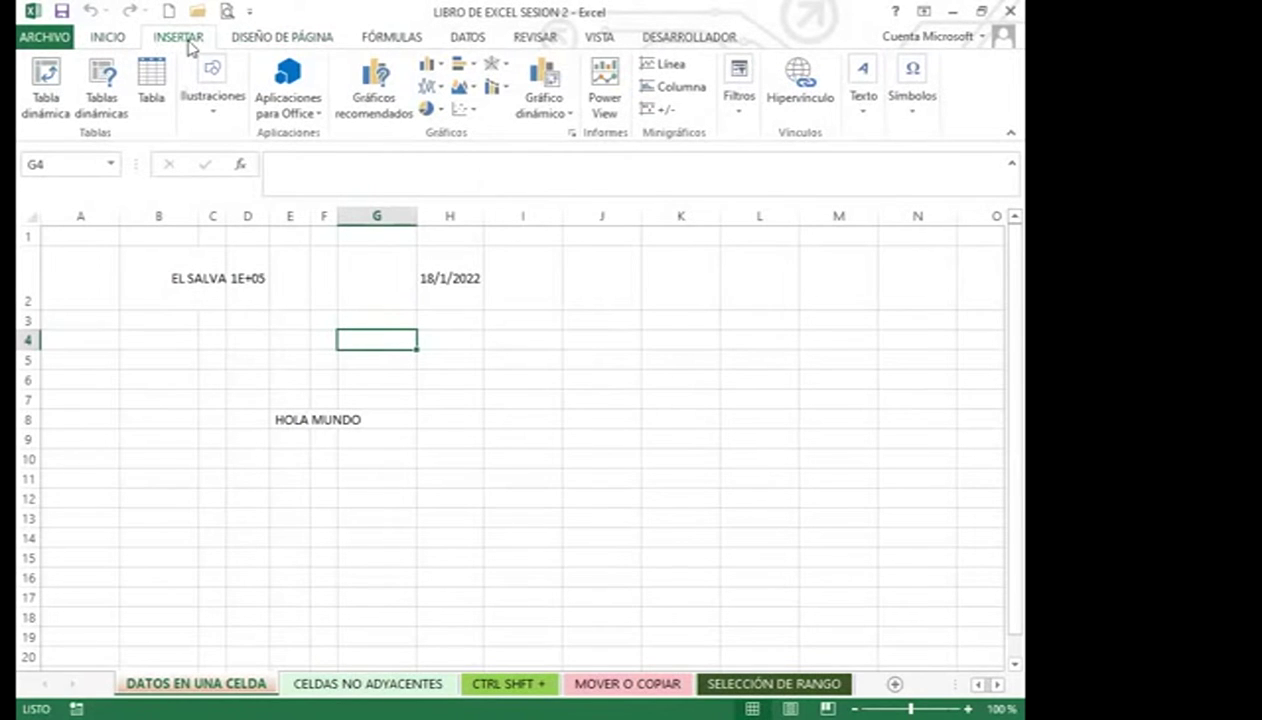
left_click(212, 119)
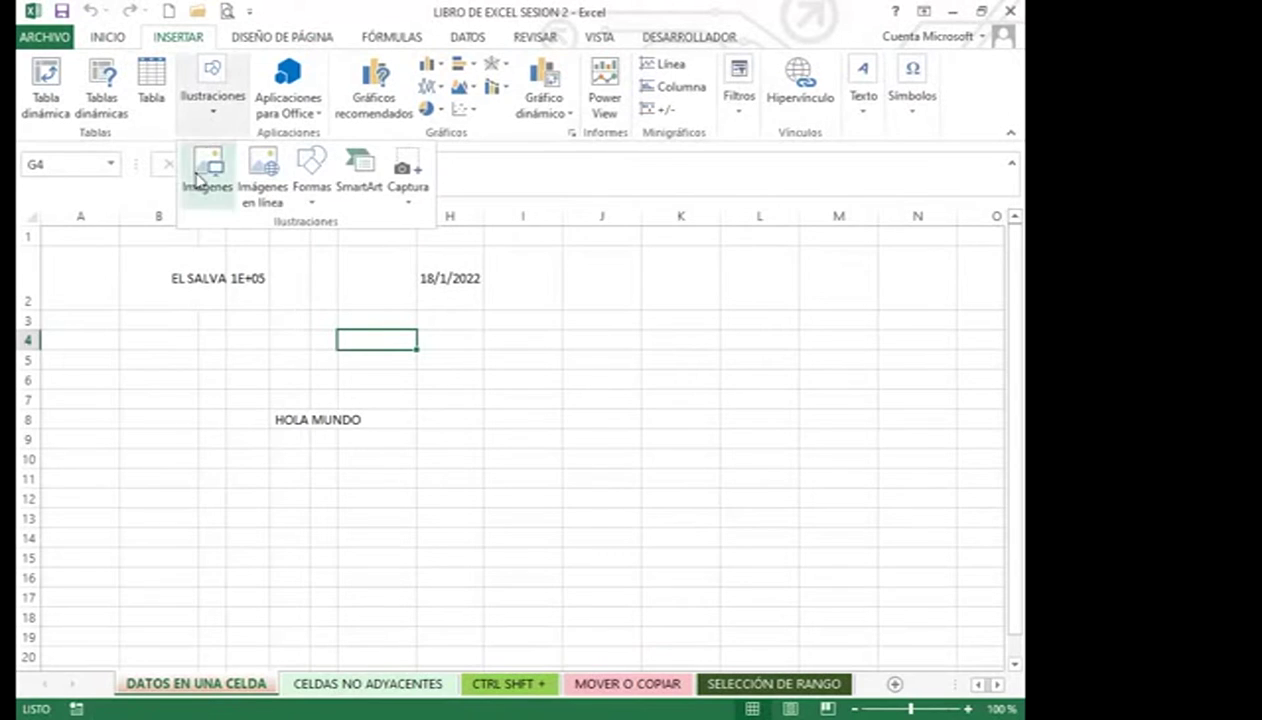
right_click(408, 178)
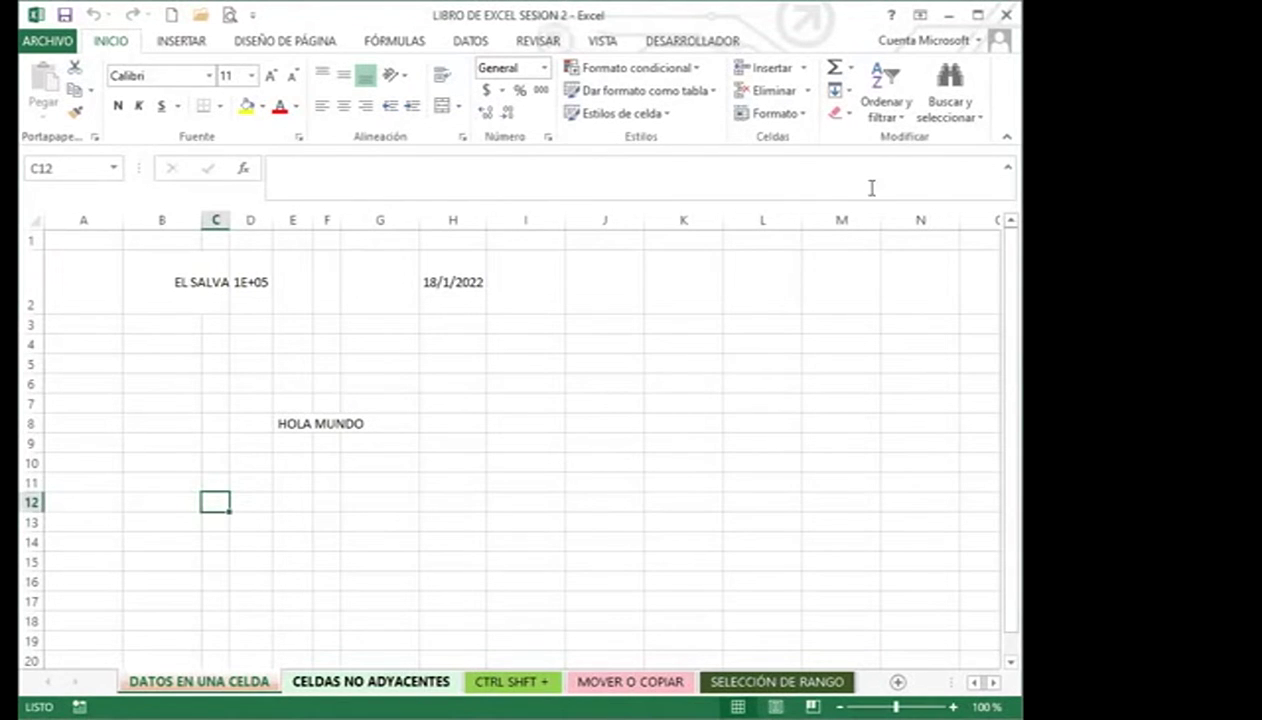
key("ctrl+Page_Up")
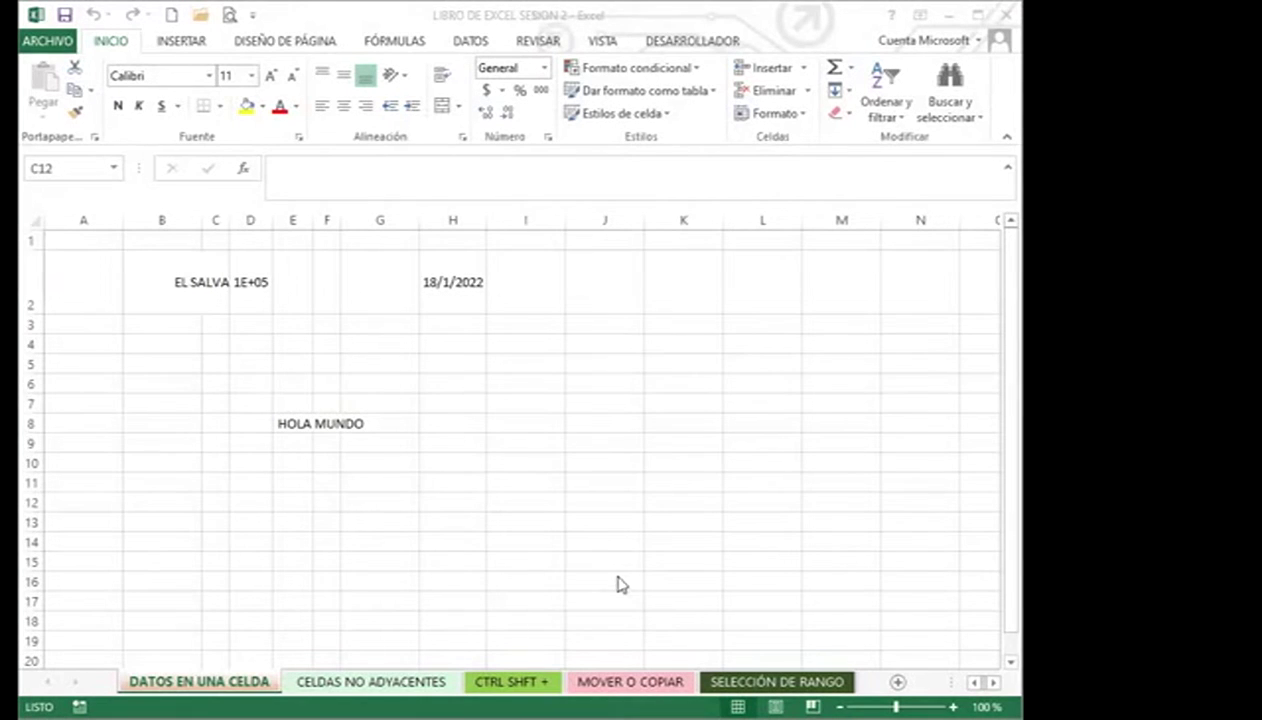
key("alt+Tab")
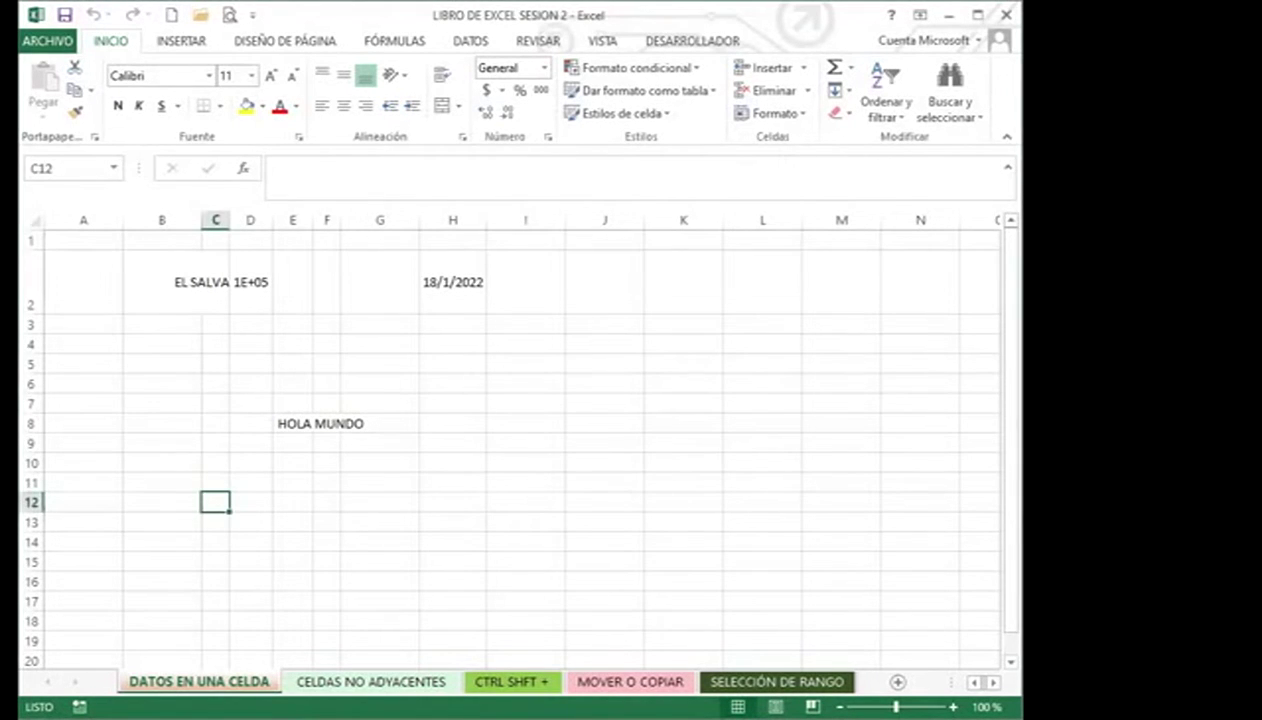
key("alt+Tab")
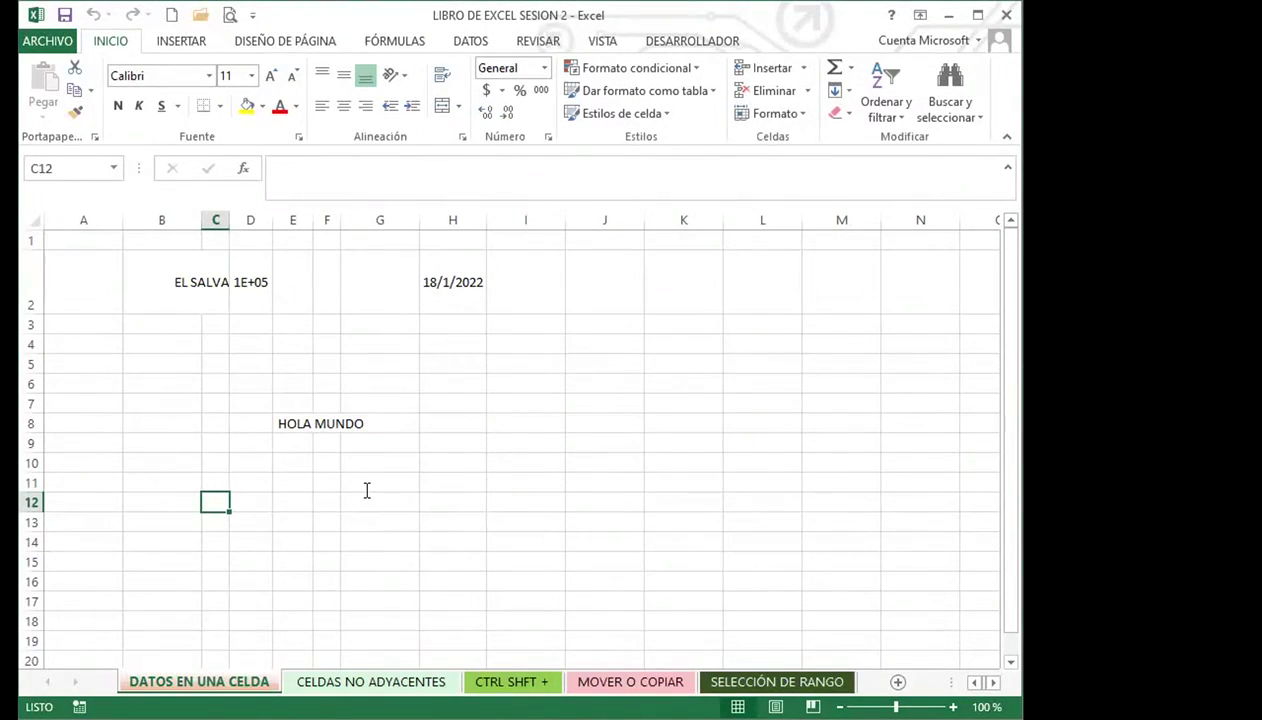
Add the Captura command and the column chart command to the Quick Access Toolbar
left_click(296, 384)
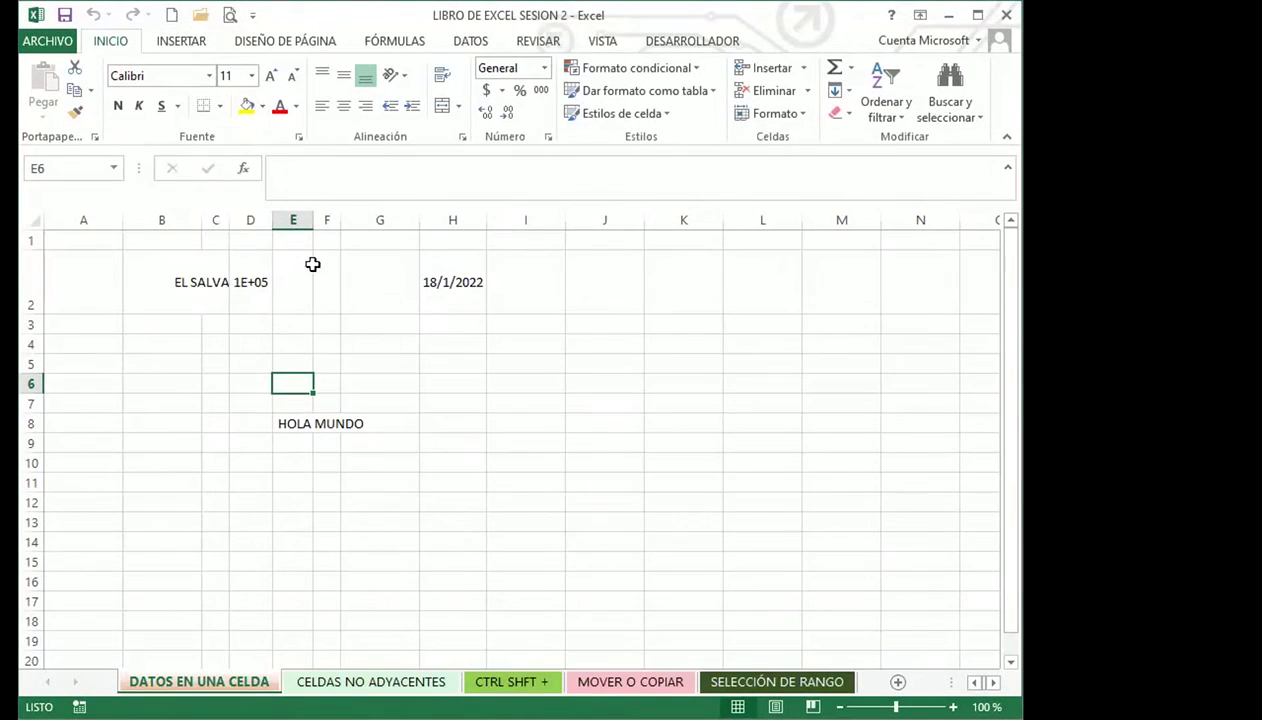
left_click(181, 41)
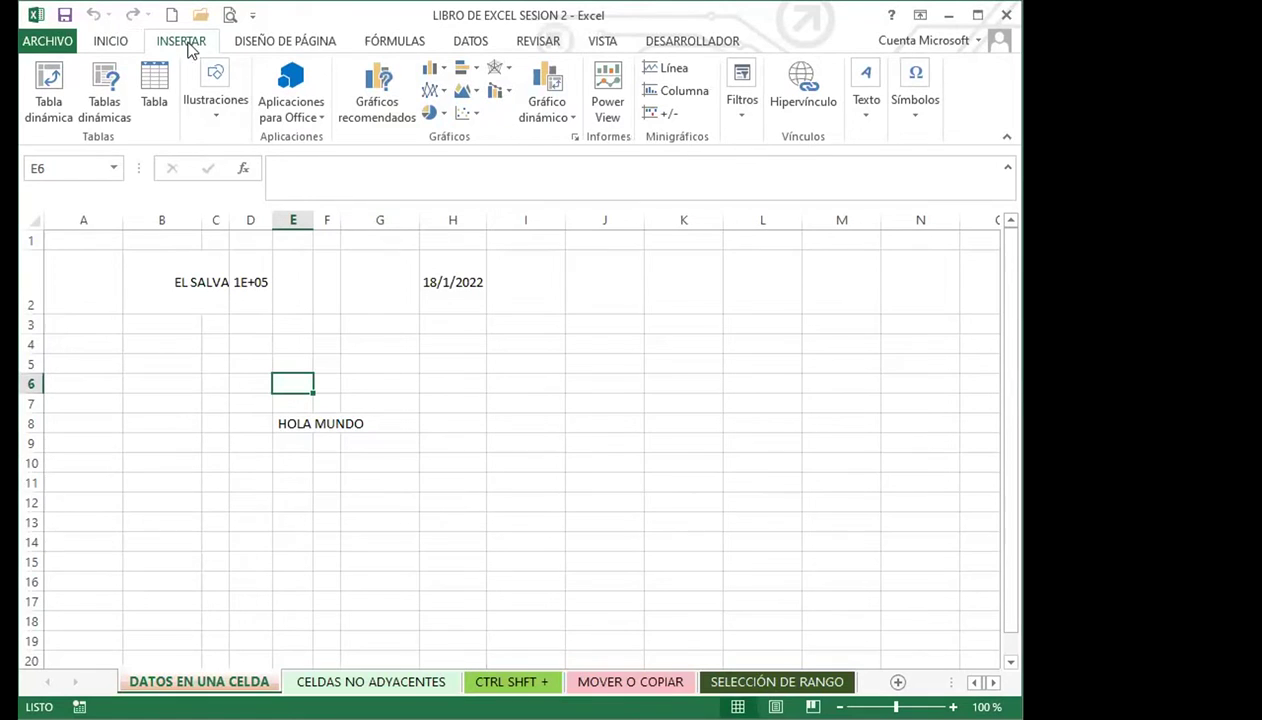
left_click(216, 112)
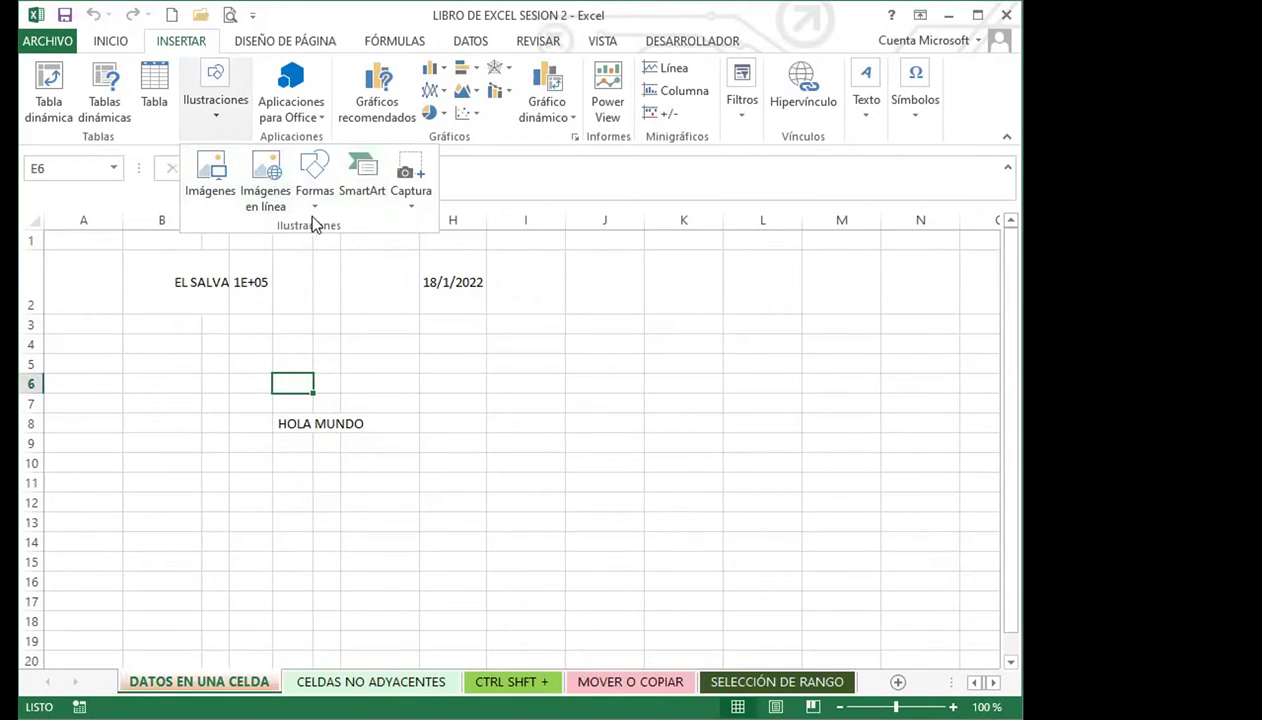
right_click(416, 179)
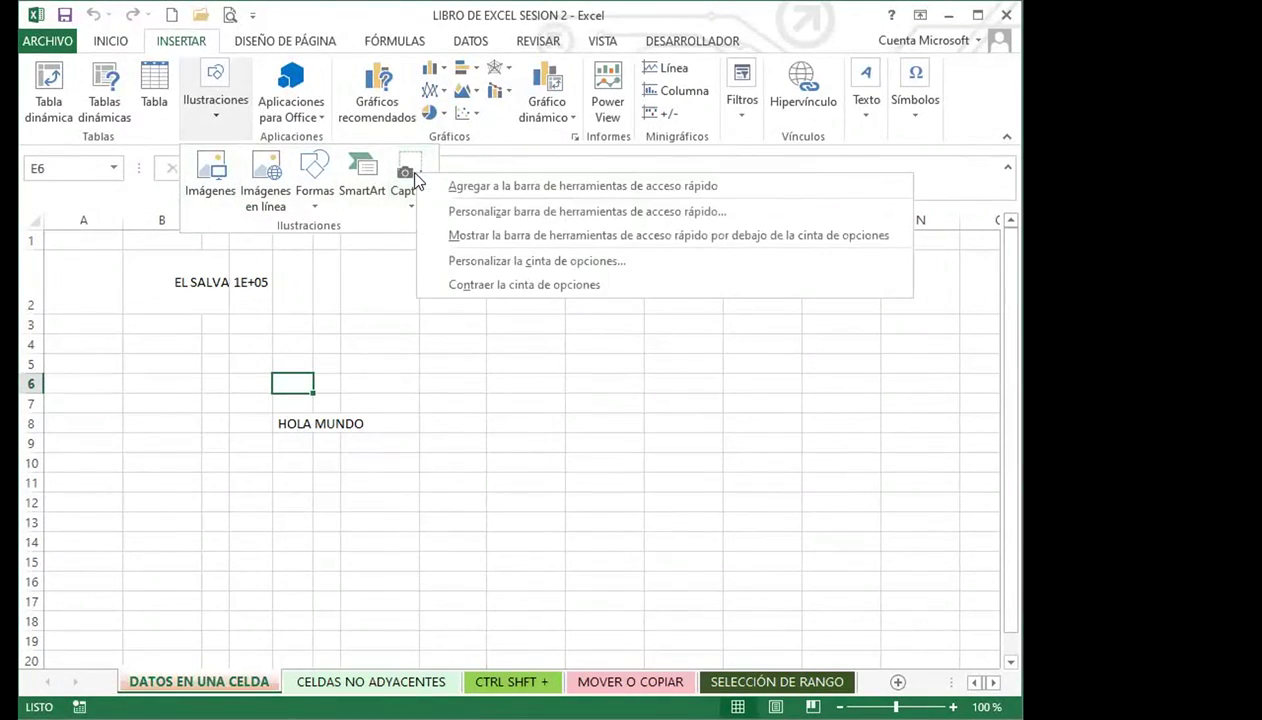
left_click(526, 193)
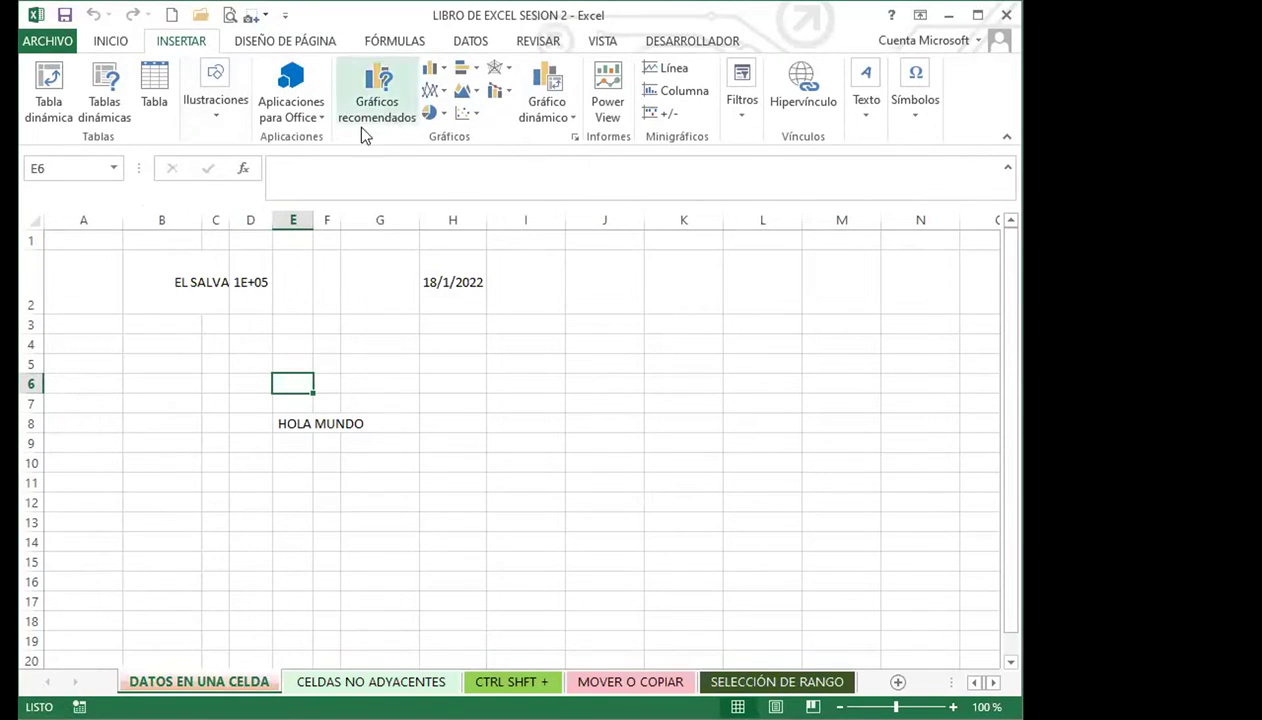
right_click(430, 72)
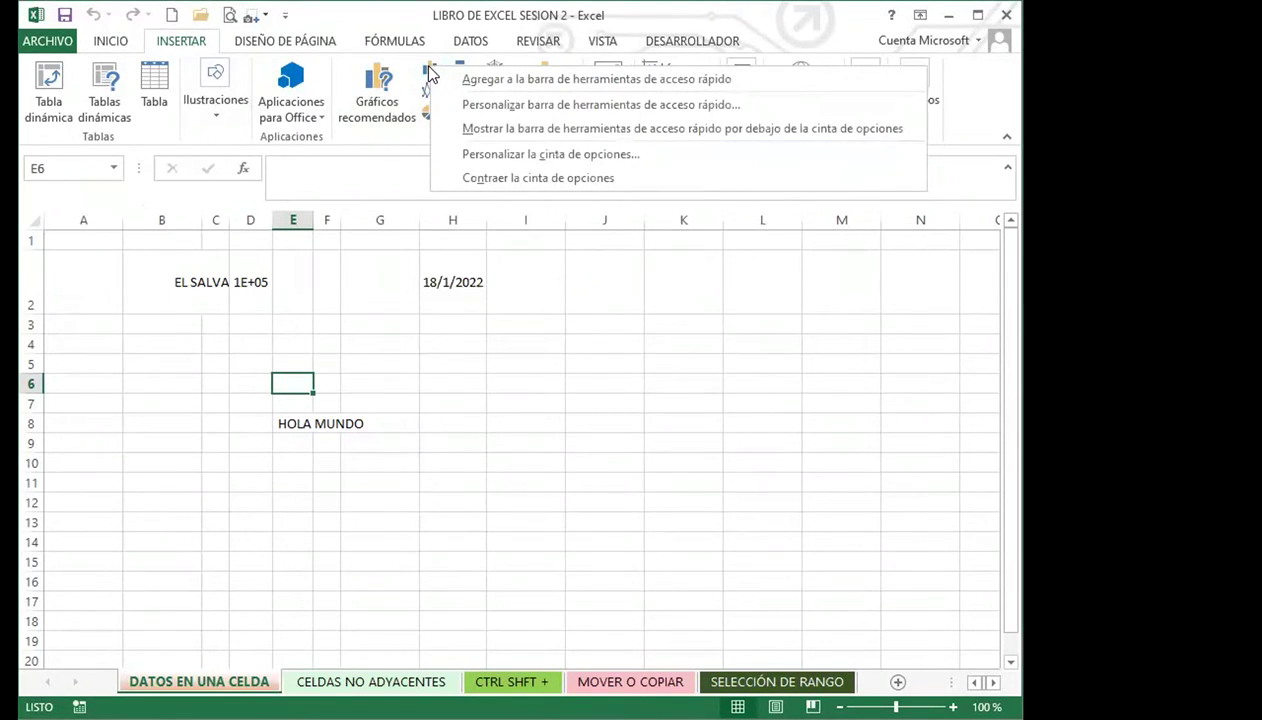
left_click(510, 83)
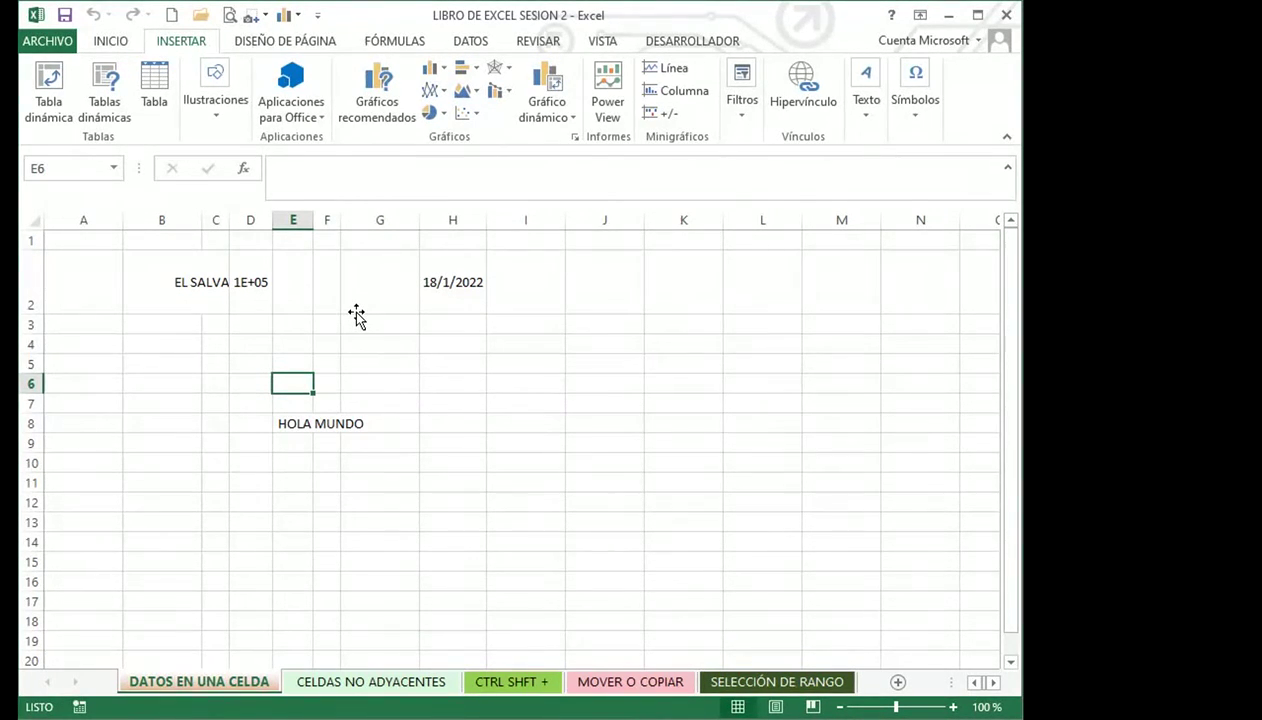
Insert the screen image of the presentation window into the sheet and undo the insertion
key("ctrl+v")
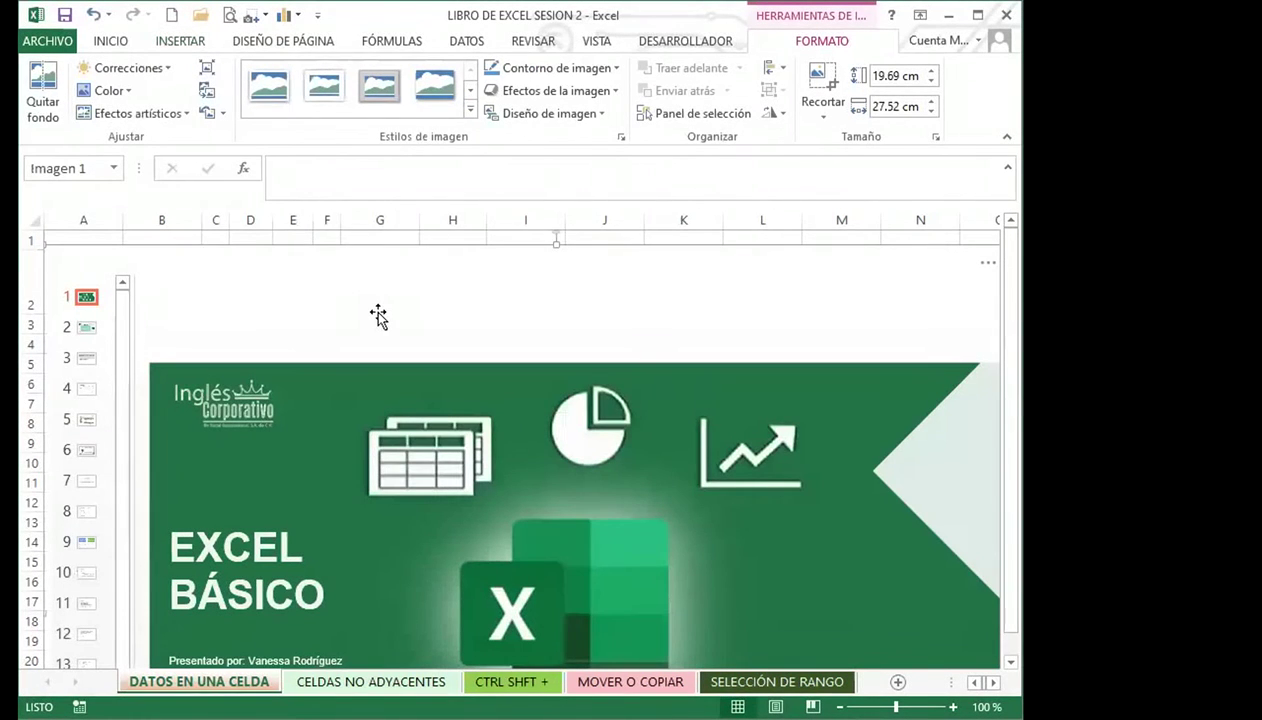
key("ctrl+z")
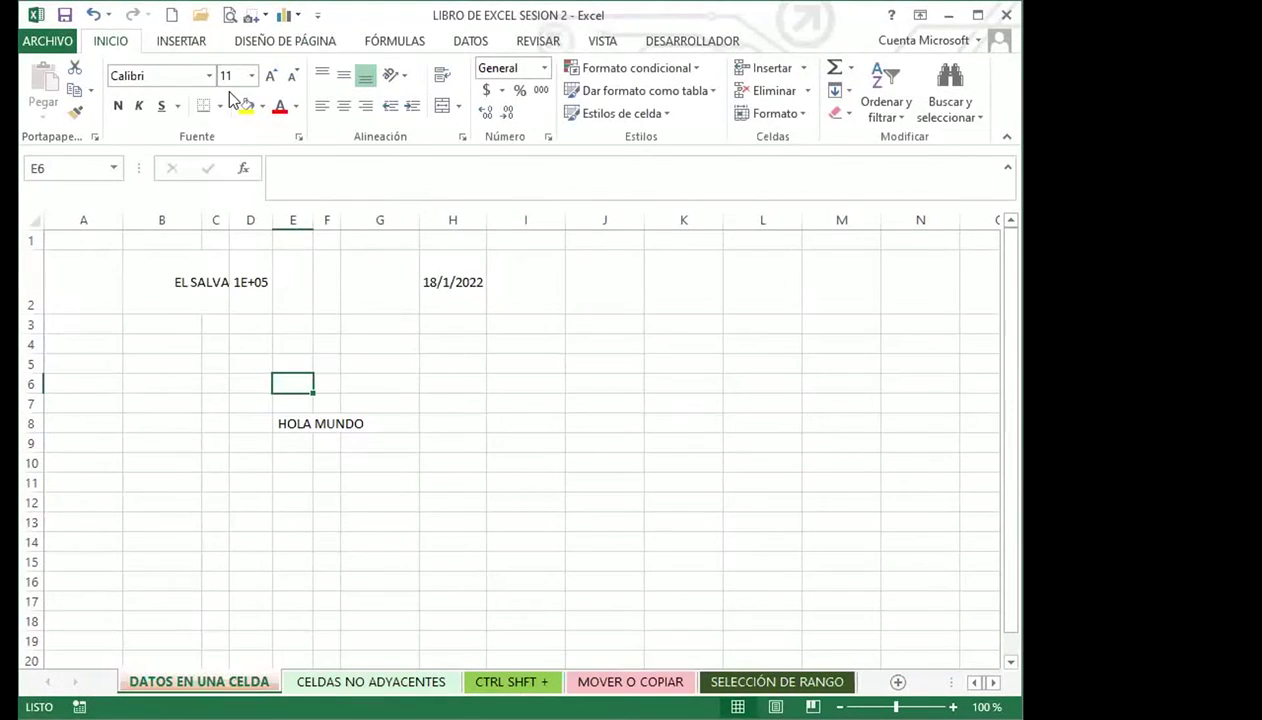
View the print preview of the DATOS EN UNA CELDA sheet and return to the worksheet
left_click(229, 15)
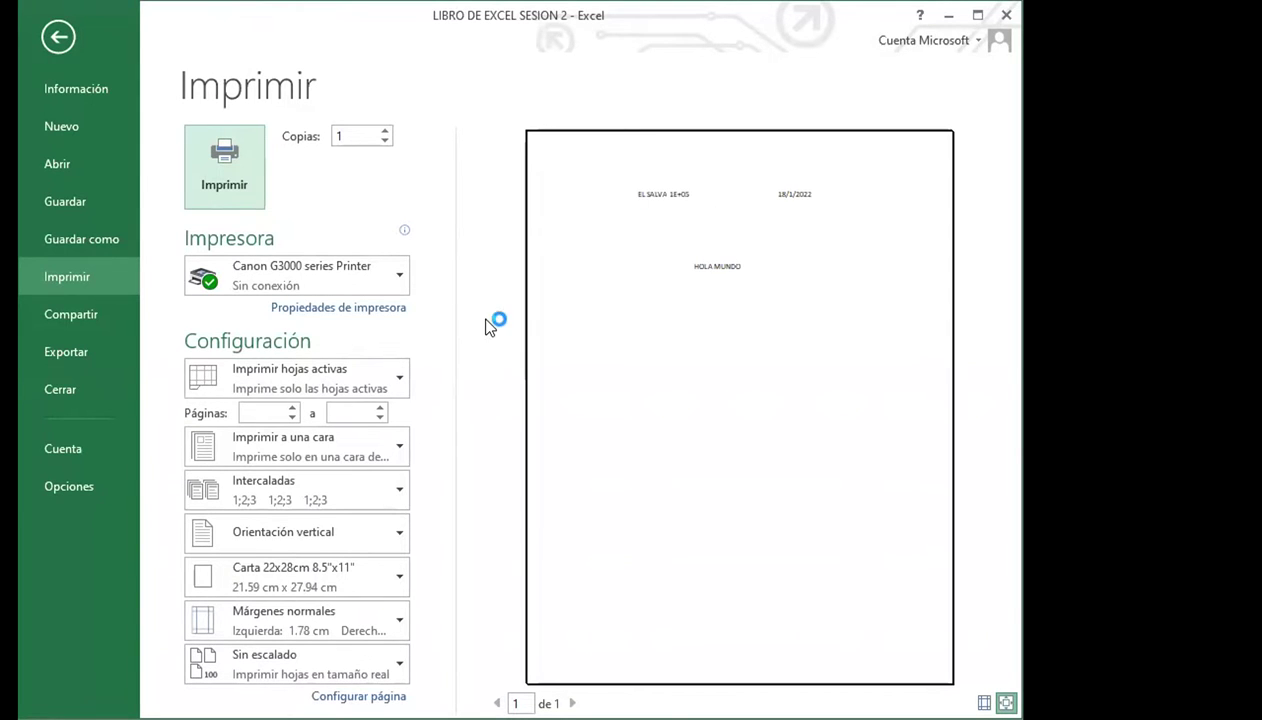
left_click(68, 36)
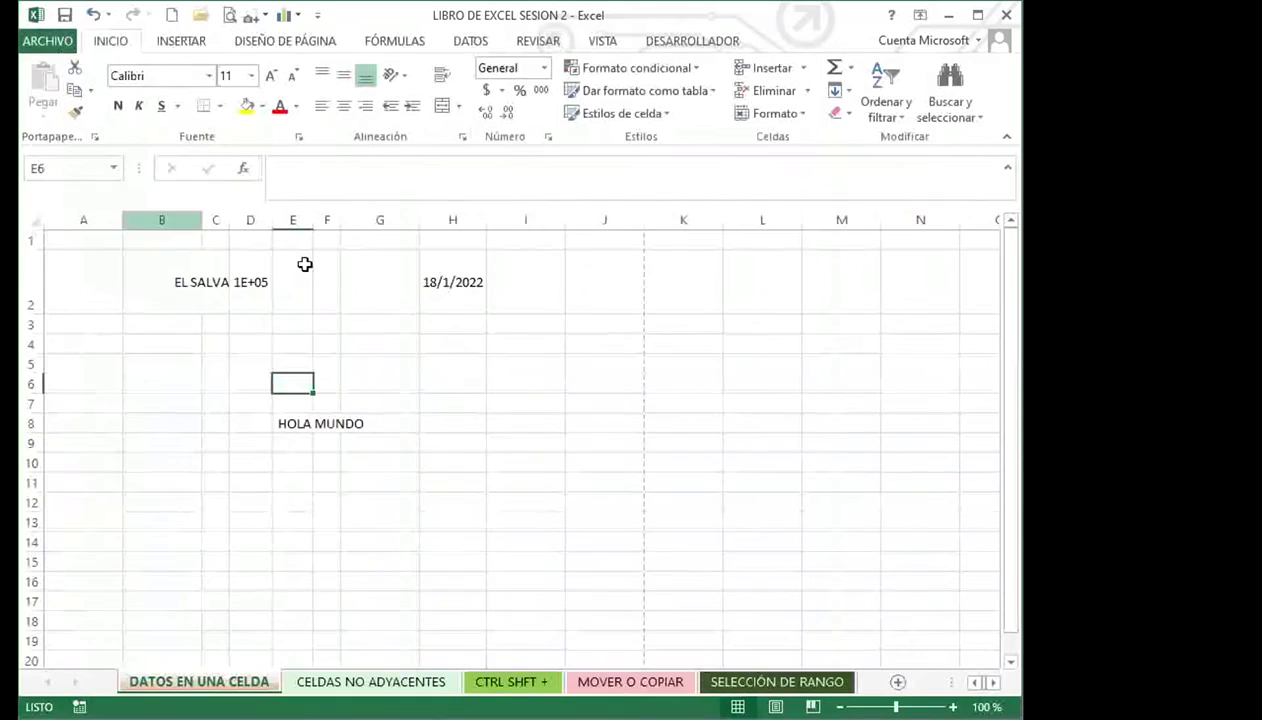
left_click(441, 346)
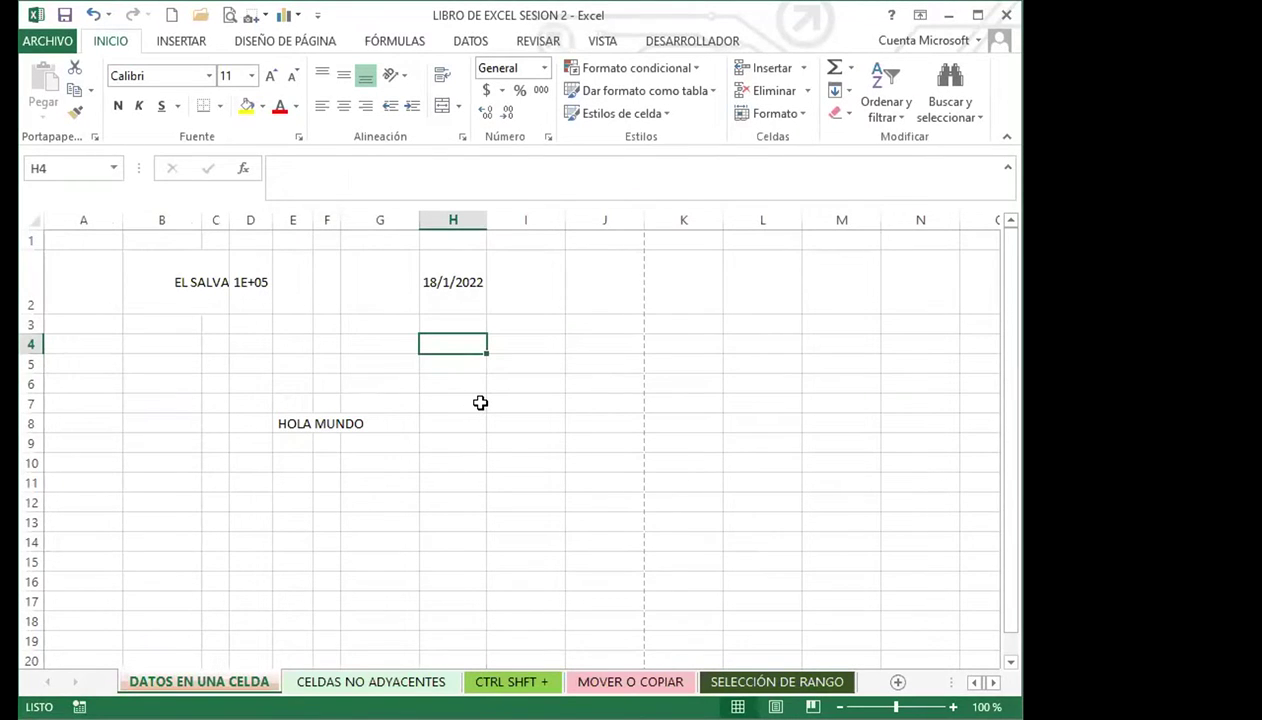
left_click(464, 398)
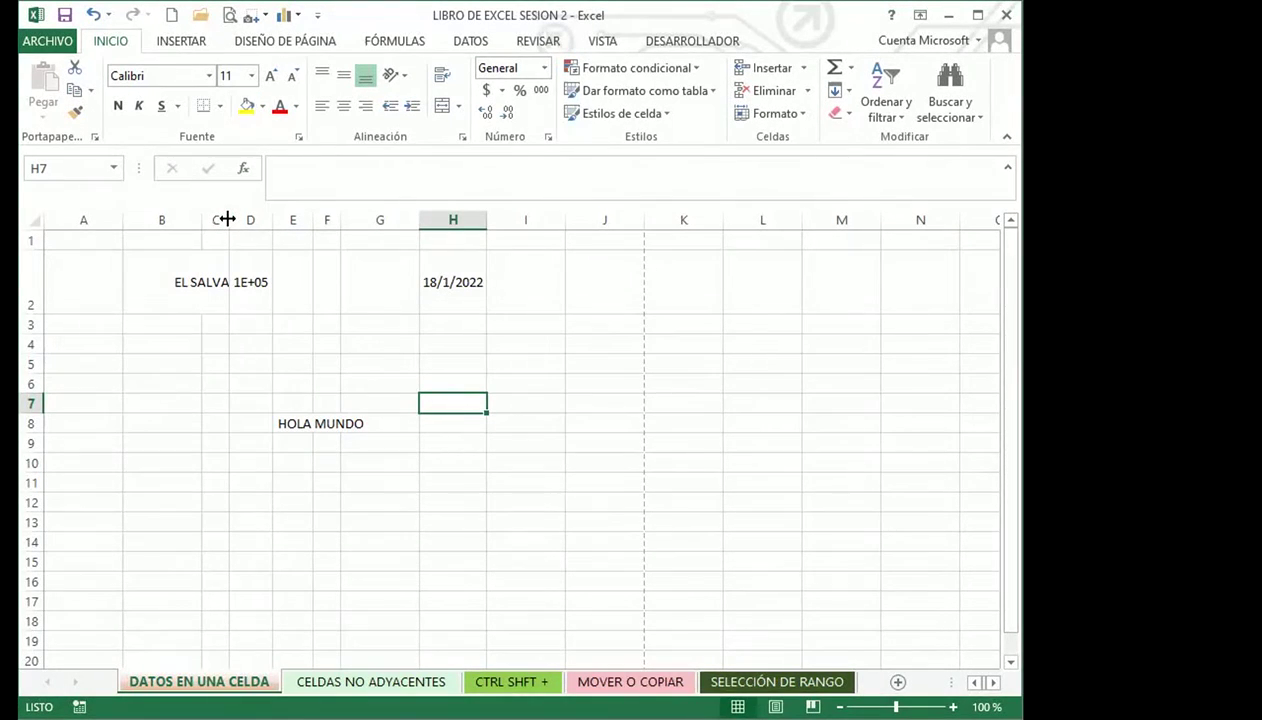
Widen column C so that the full text EL SALVADOR fits inside cell C2
left_click(175, 281)
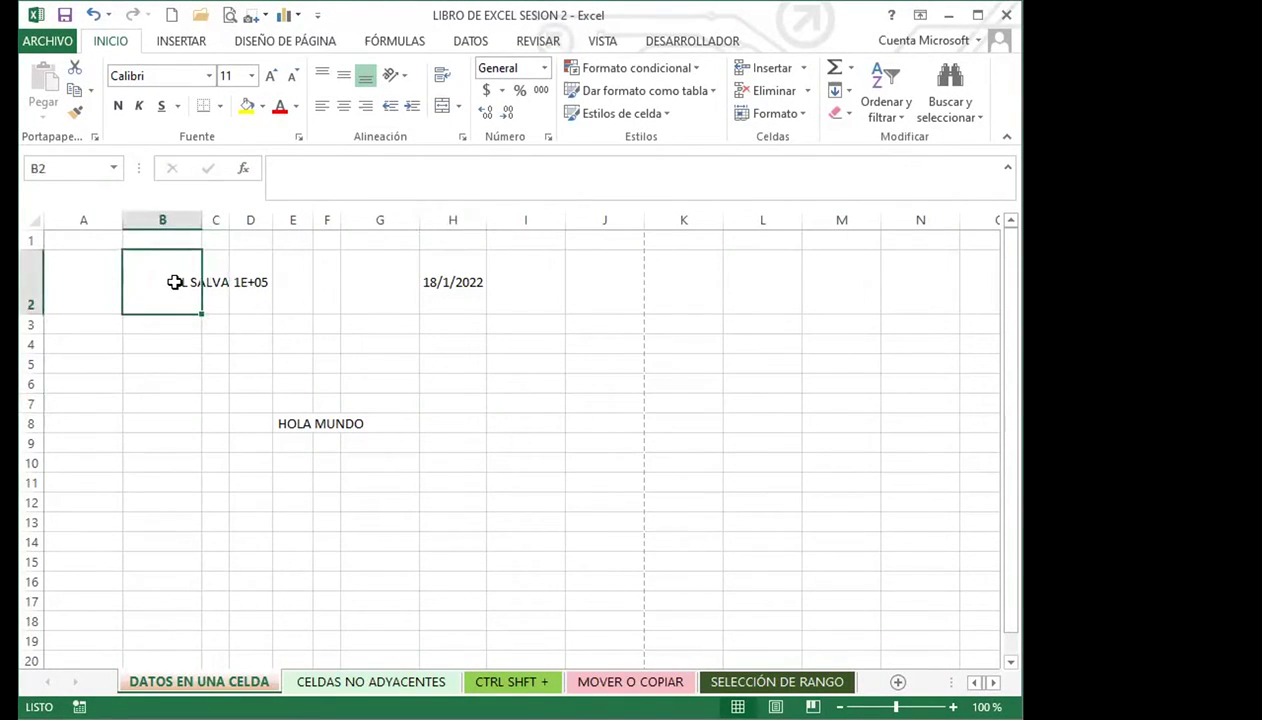
left_click(216, 284)
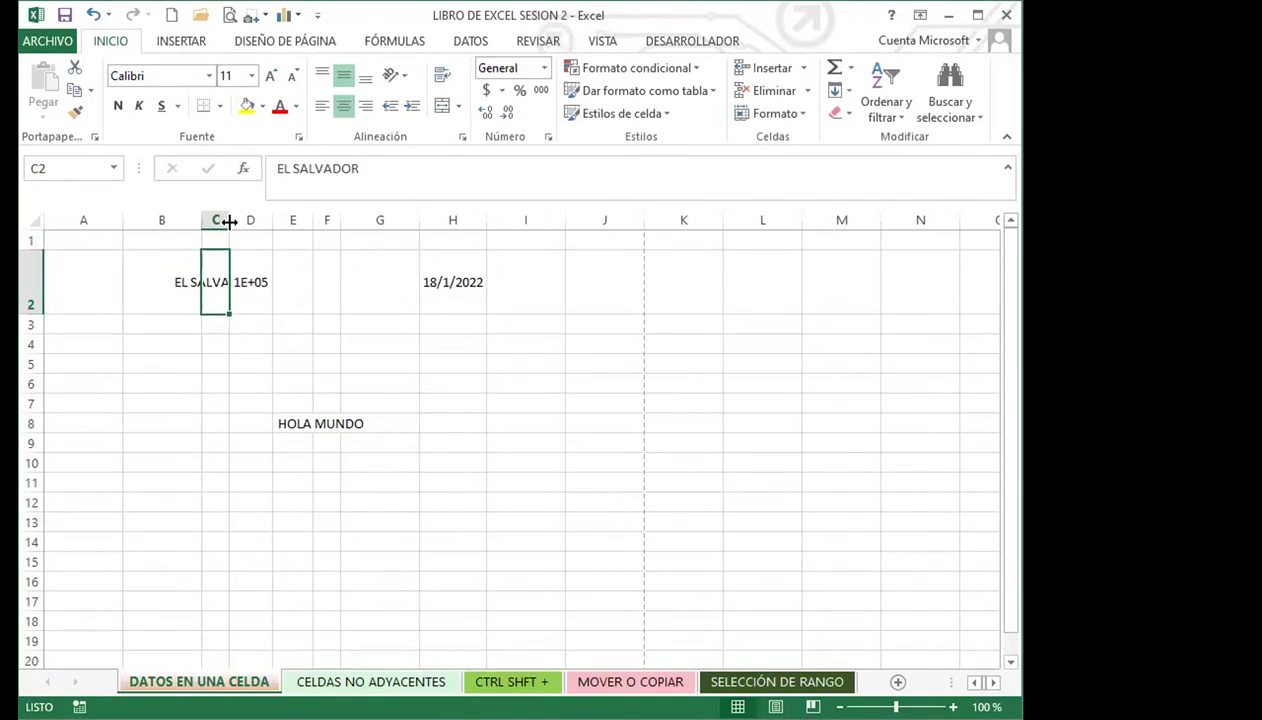
left_click_drag(229, 222, 292, 222)
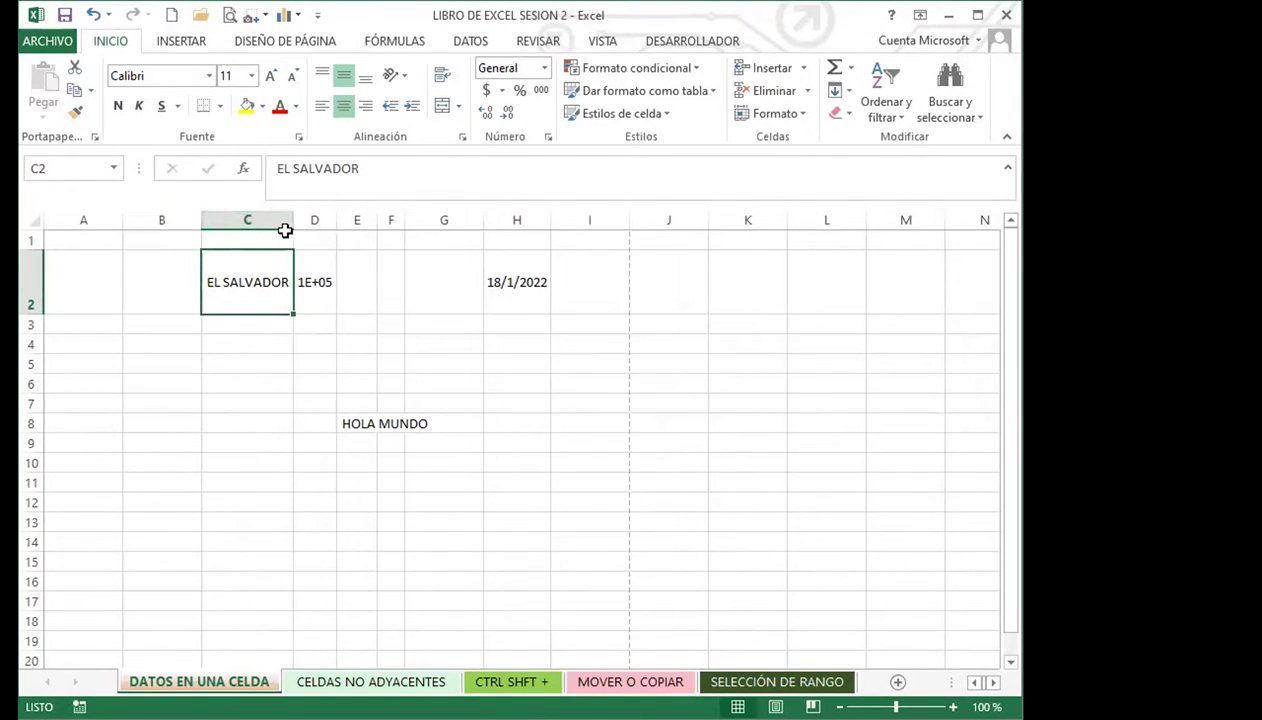
Narrow column C and AutoFit its width to the text EL SALVADOR, doing both twice
left_click_drag(292, 224, 242, 222)
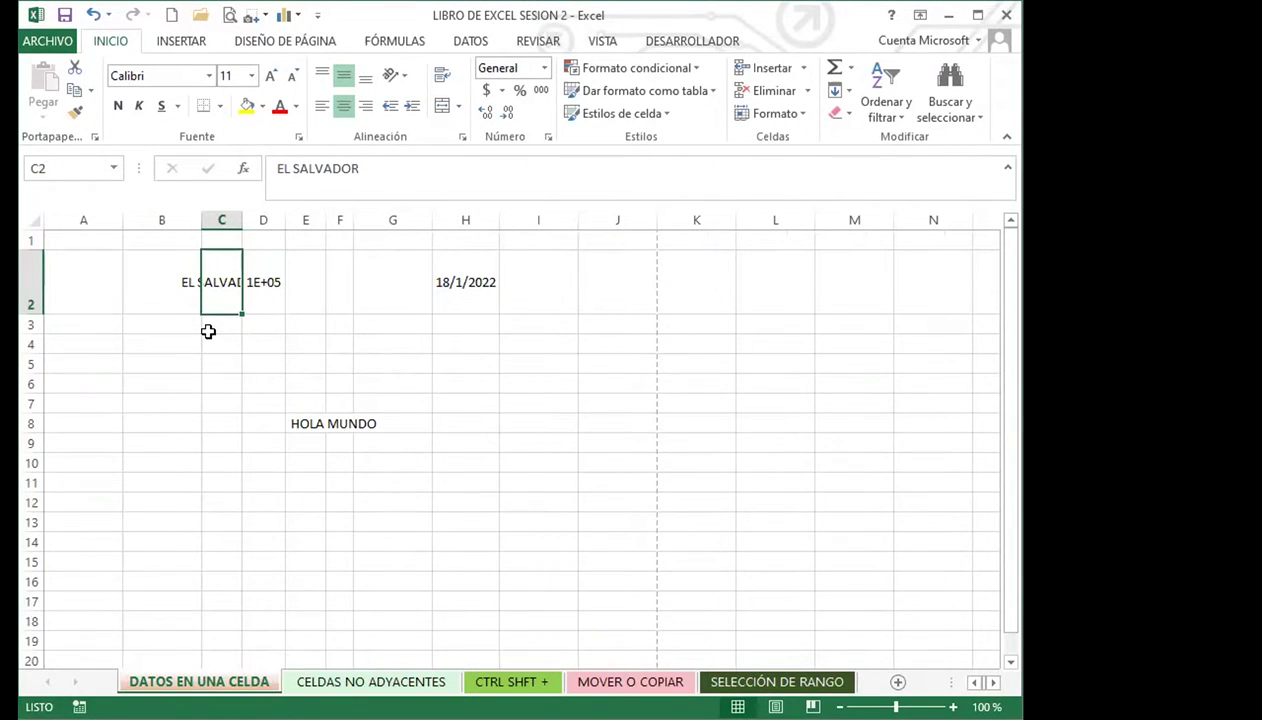
double_click(242, 220)
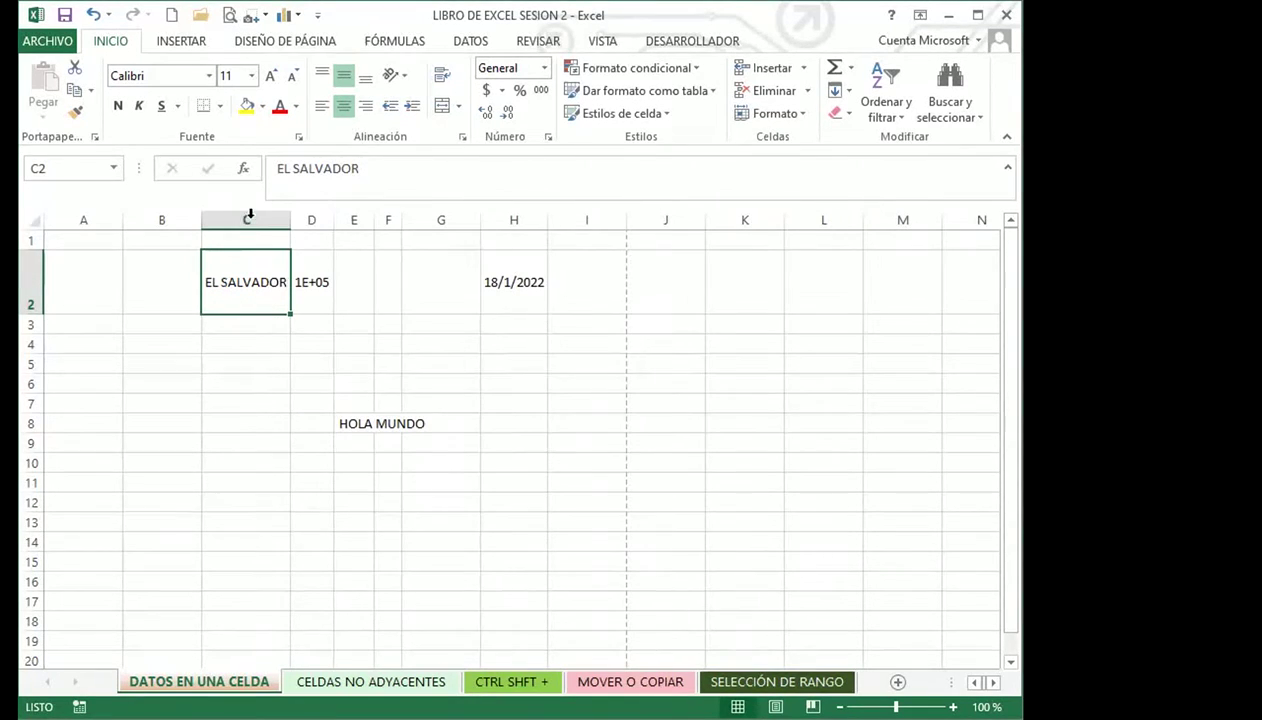
left_click_drag(290, 221, 240, 221)
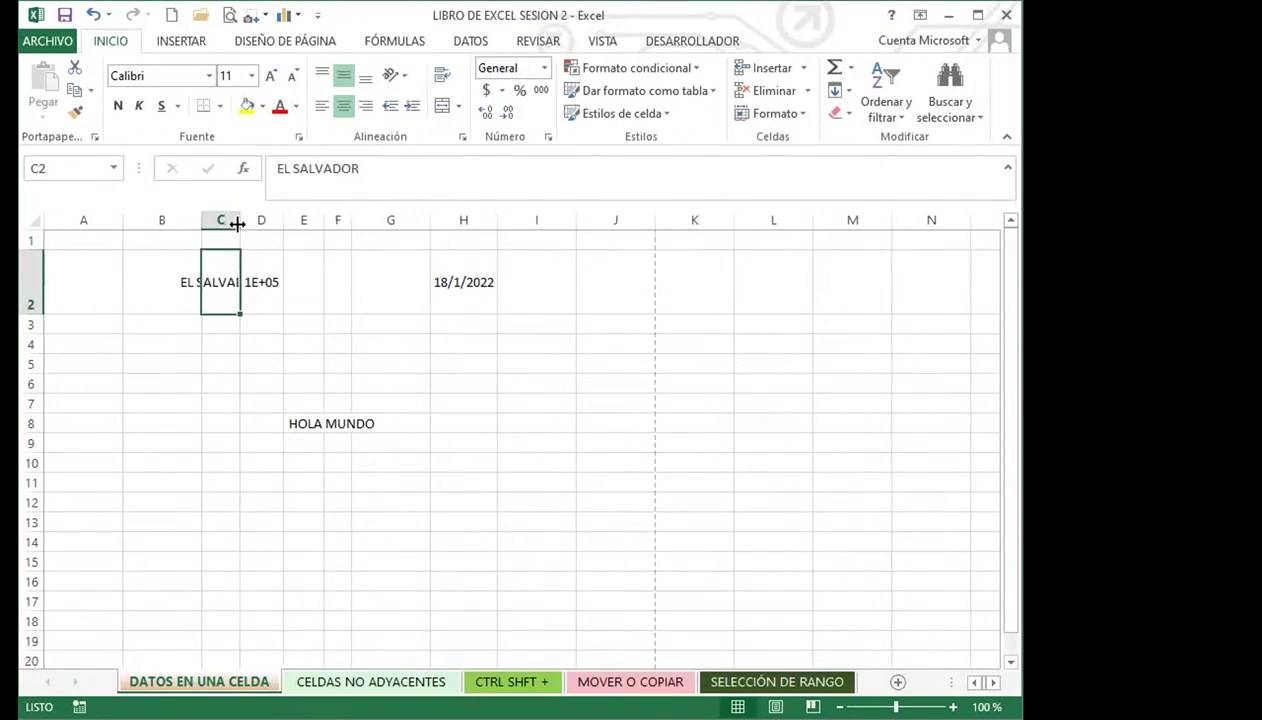
double_click(240, 221)
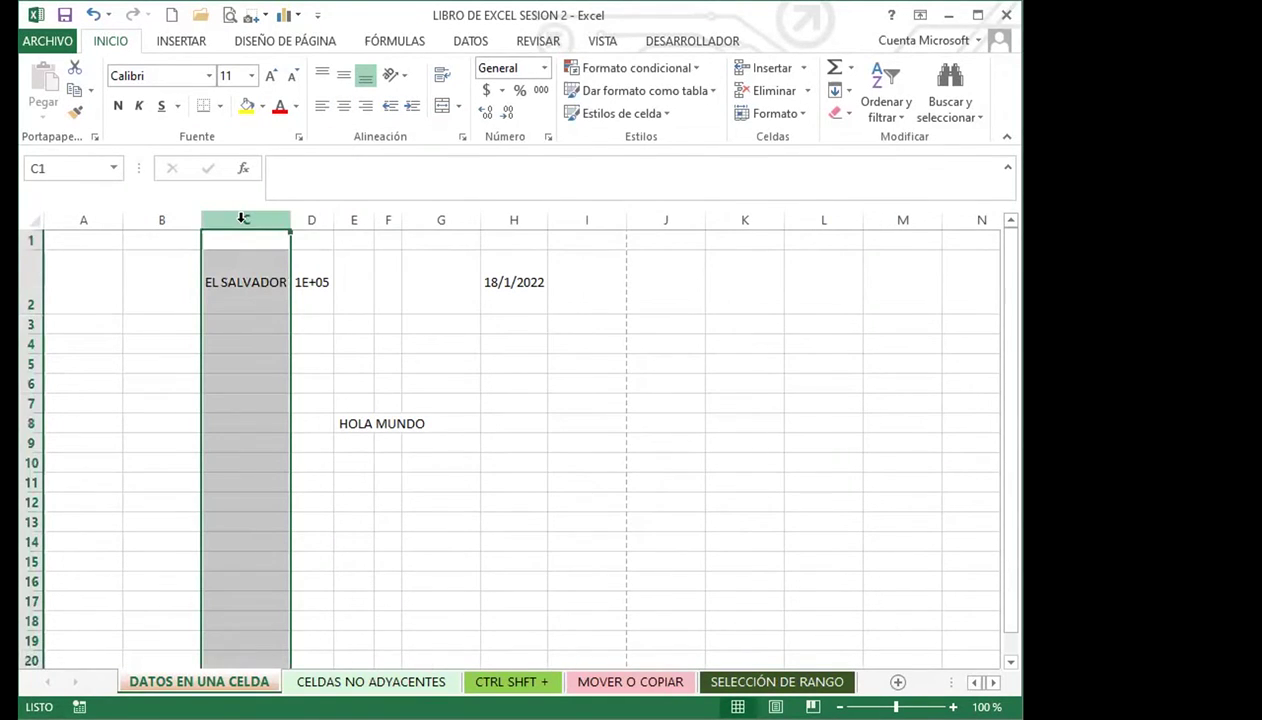
left_click(247, 273)
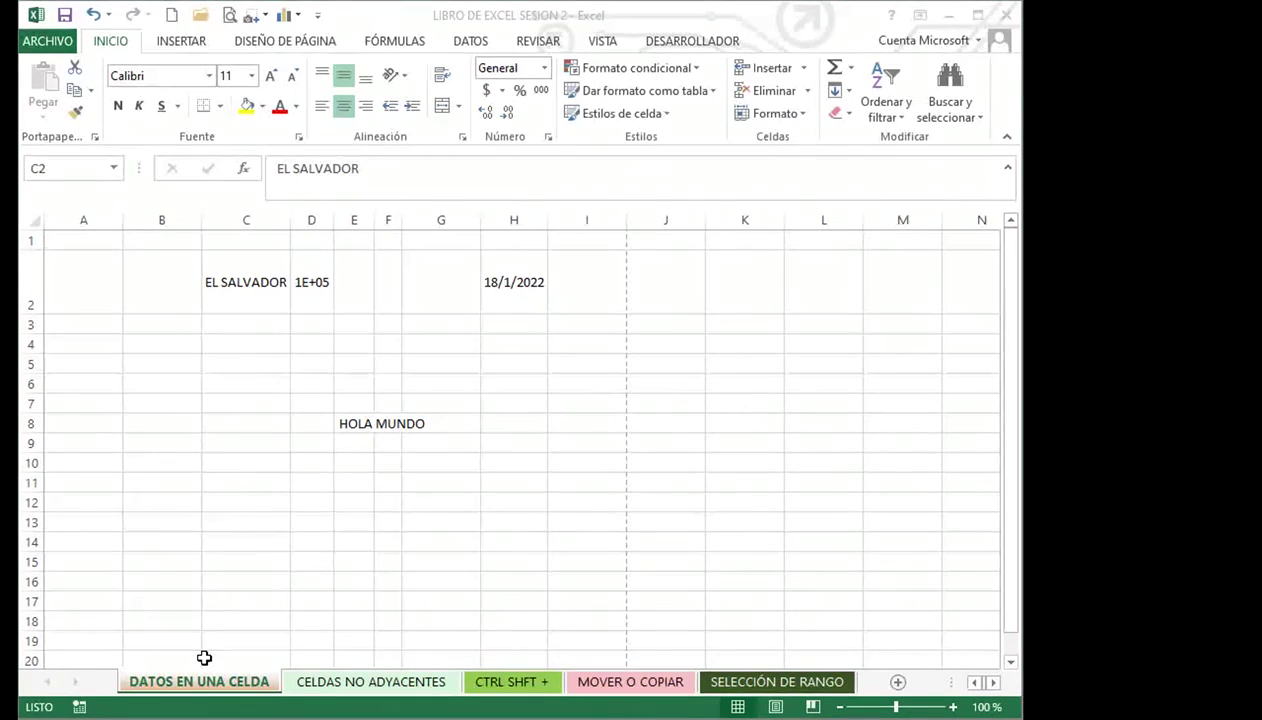
left_click(312, 320)
left_click(263, 301)
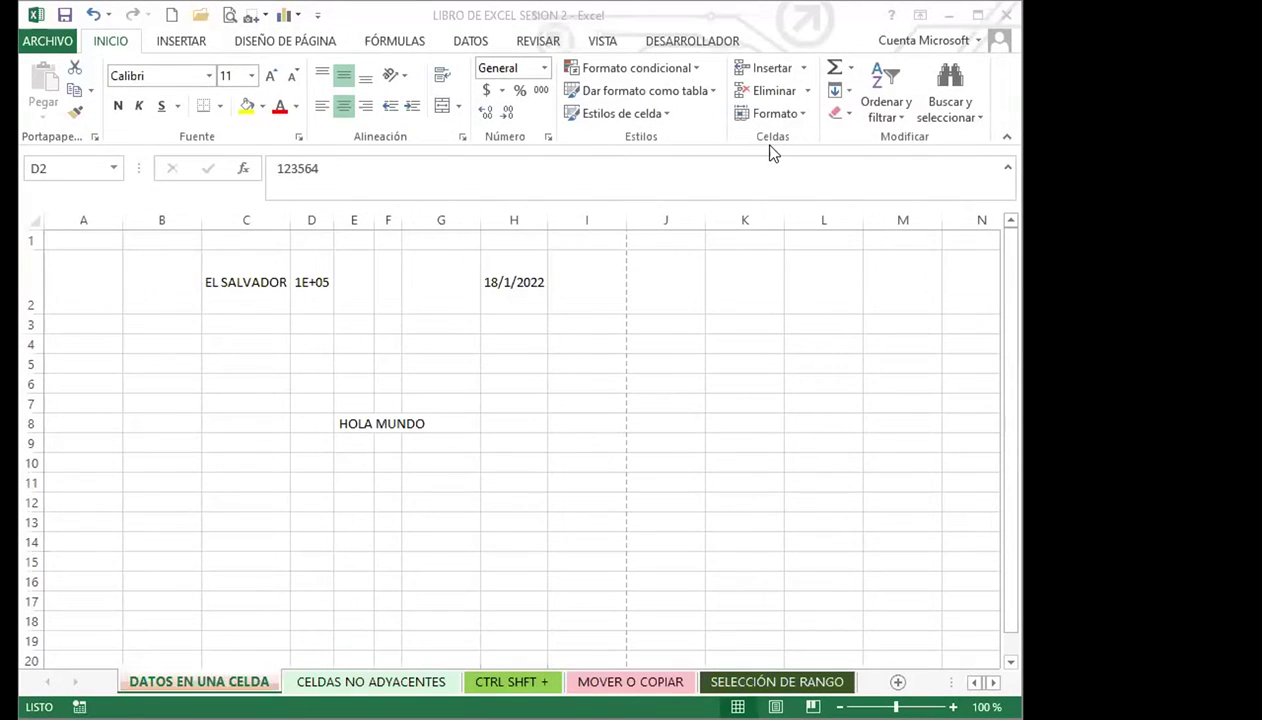
left_click(248, 306)
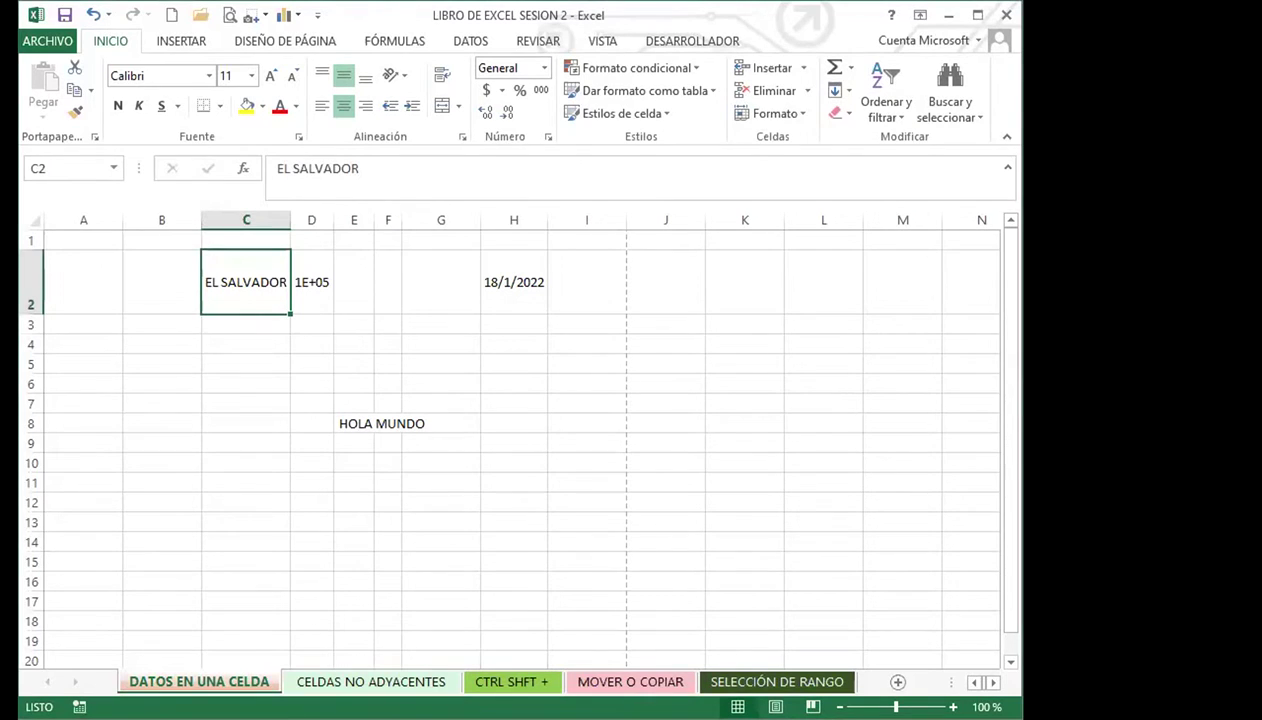
left_click(282, 464)
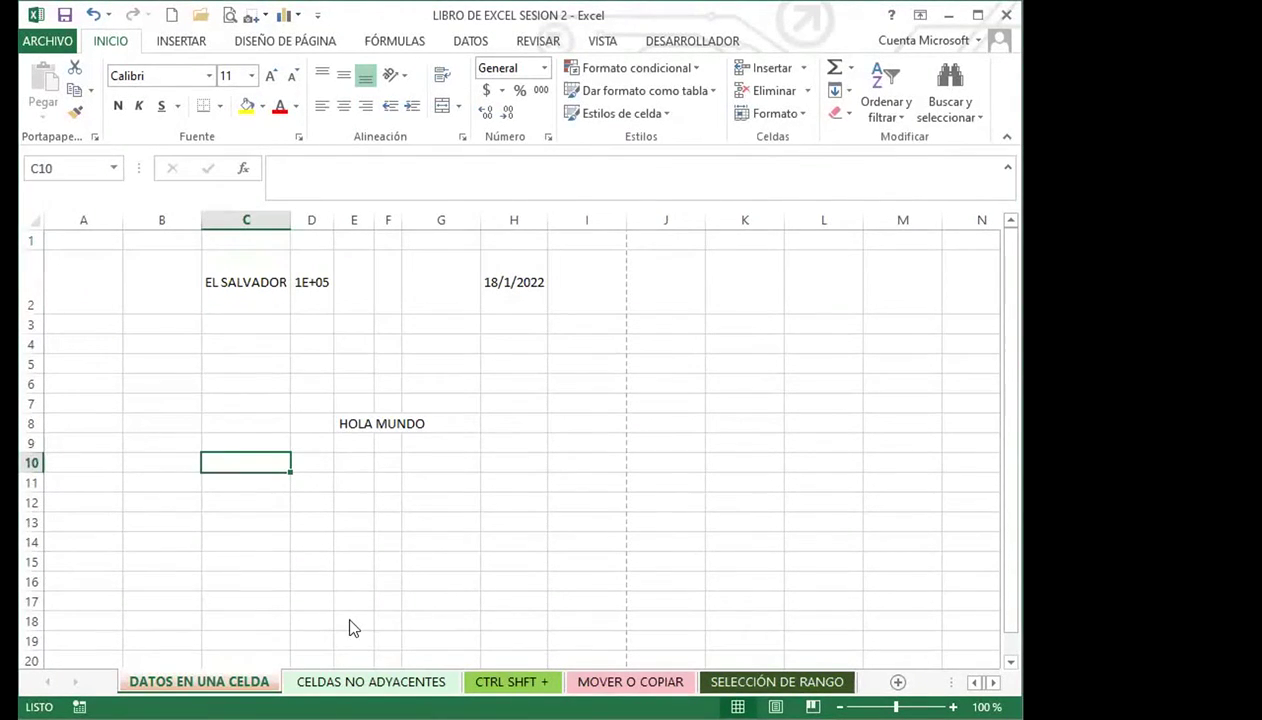
Narrow column C and widen it again manually until the text EL SALVADOR fits in cell C2
left_click(251, 276)
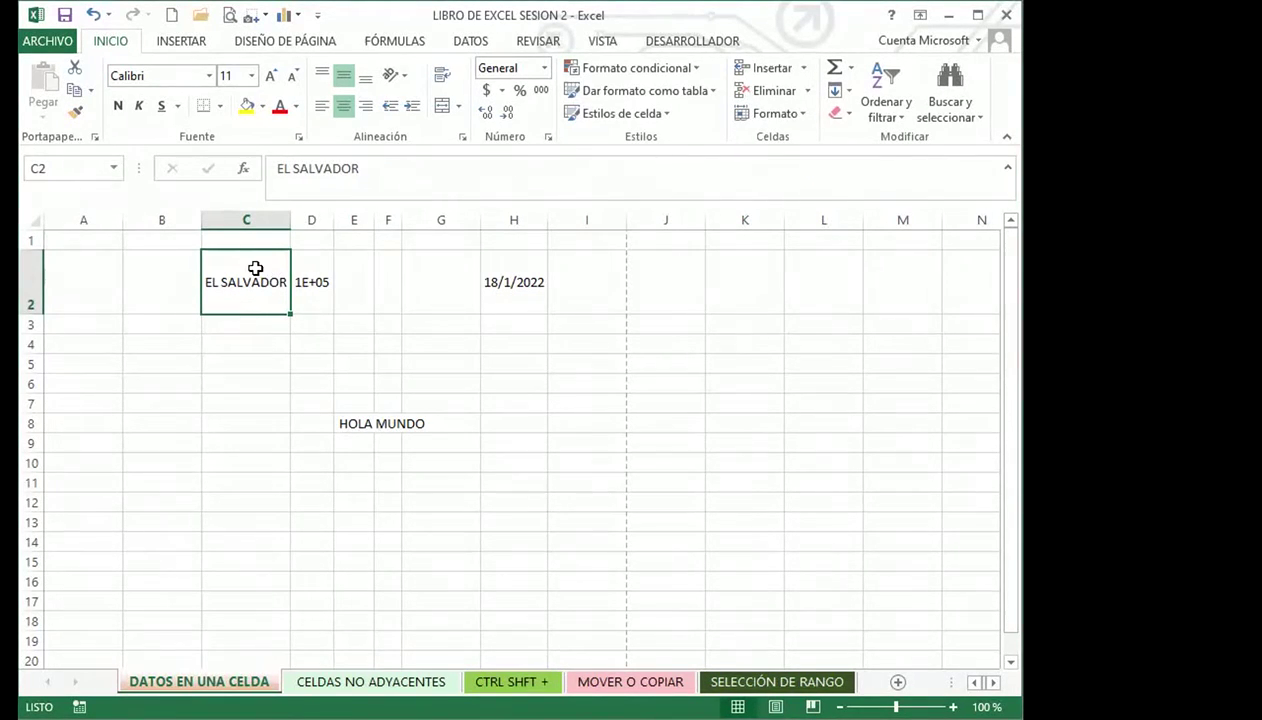
left_click_drag(290, 224, 241, 219)
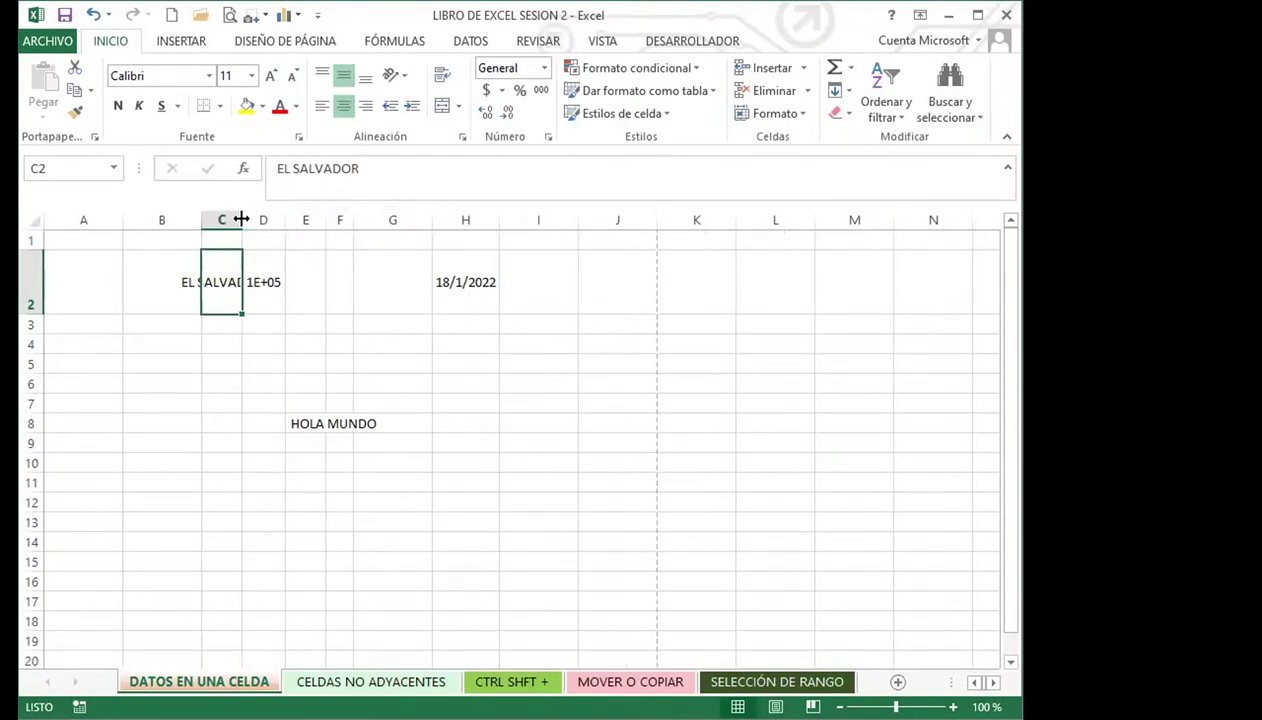
left_click_drag(241, 219, 286, 219)
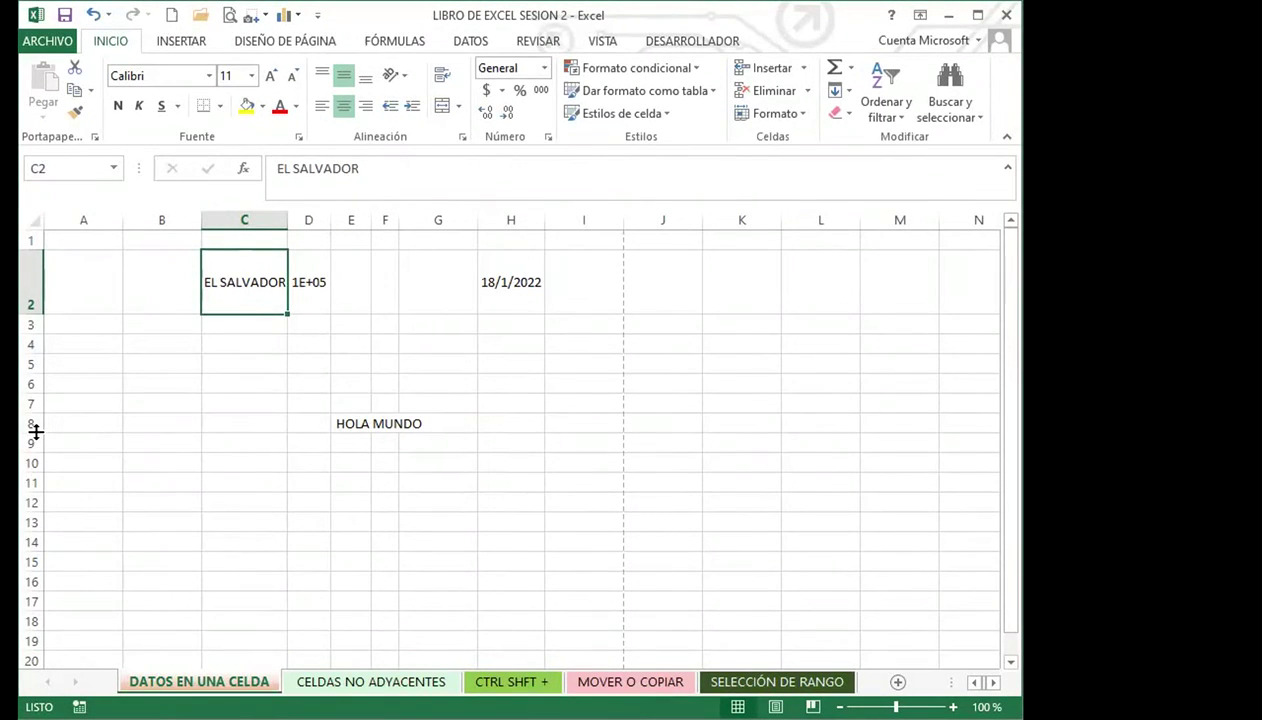
Increase the height of row 8, which contains HOLA MUNDO, to slightly more than double
left_click_drag(36, 431, 42, 457)
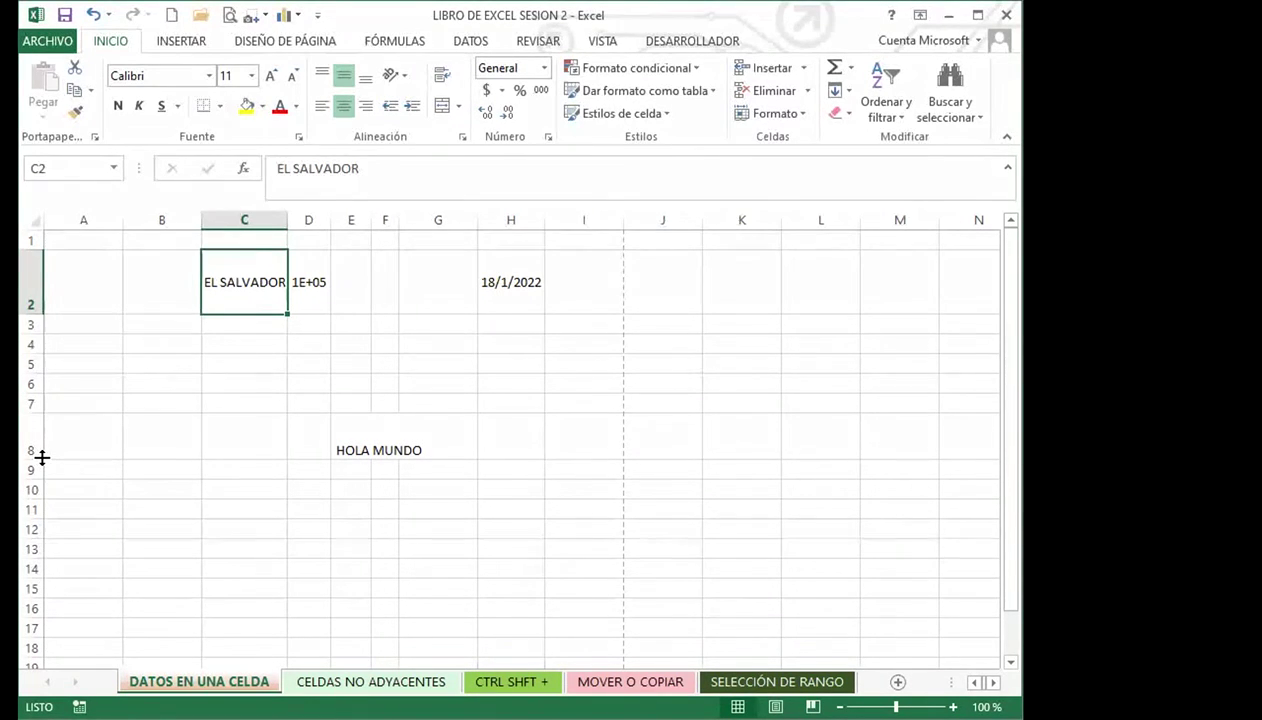
left_click_drag(42, 457, 42, 457)
left_click_drag(288, 224, 288, 224)
left_click_drag(42, 457, 42, 457)
left_click(190, 436)
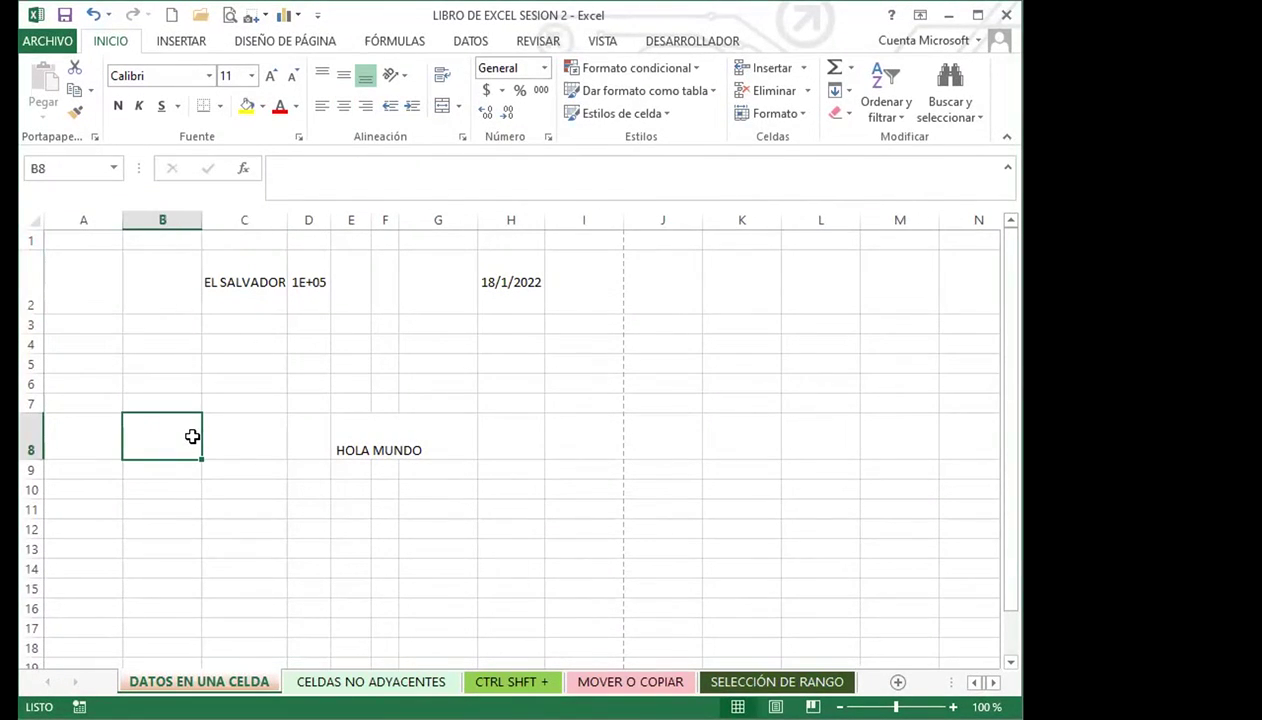
left_click(268, 441)
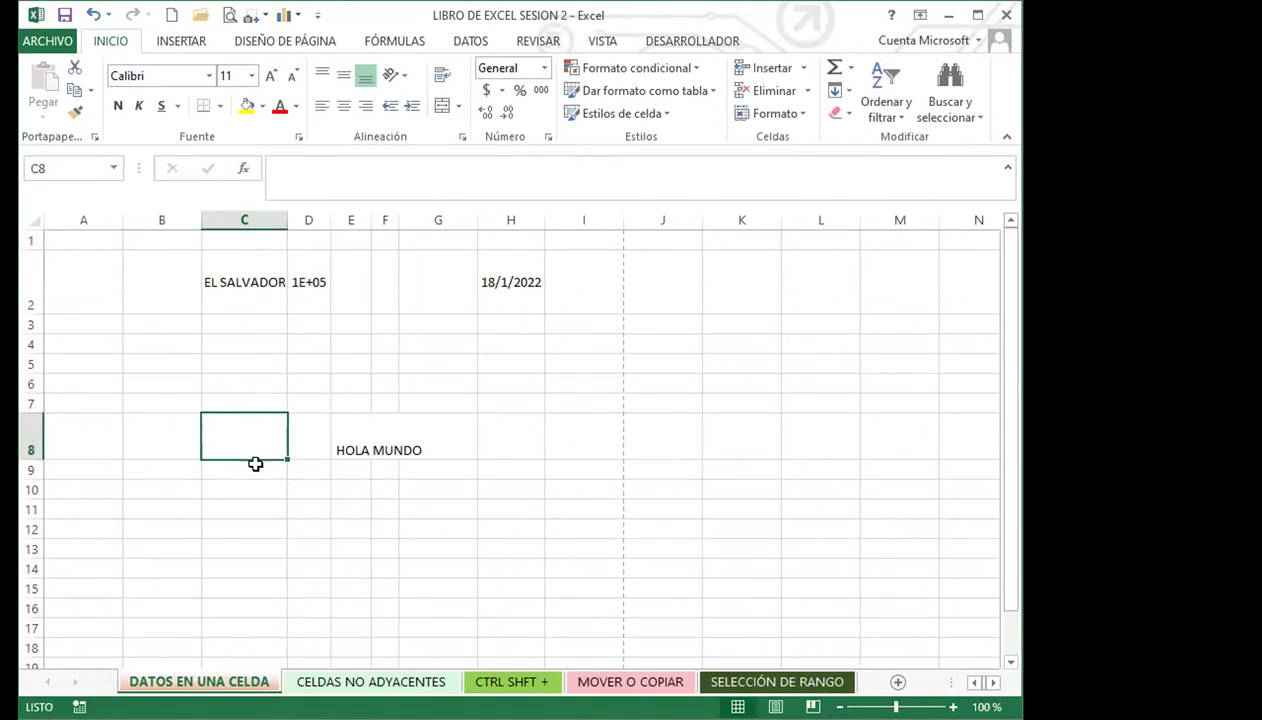
Display the ribbon's key tips while cell C2 is selected
left_click(256, 307)
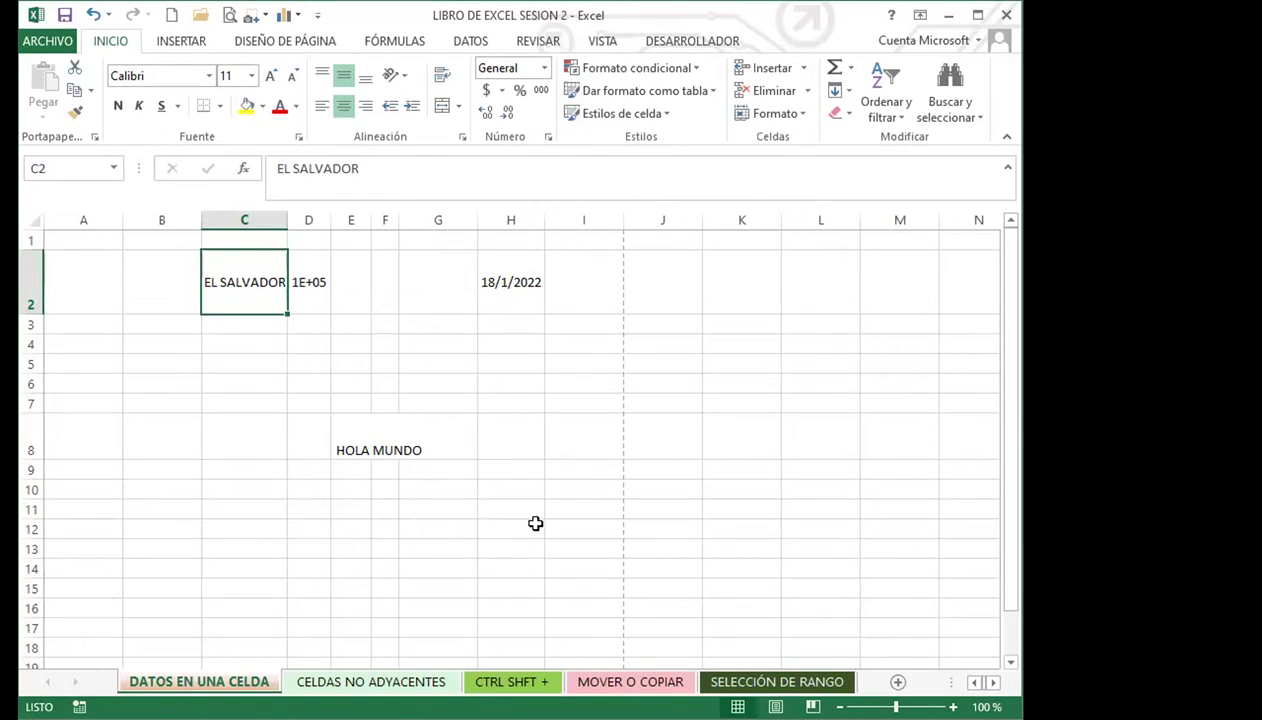
key("alt")
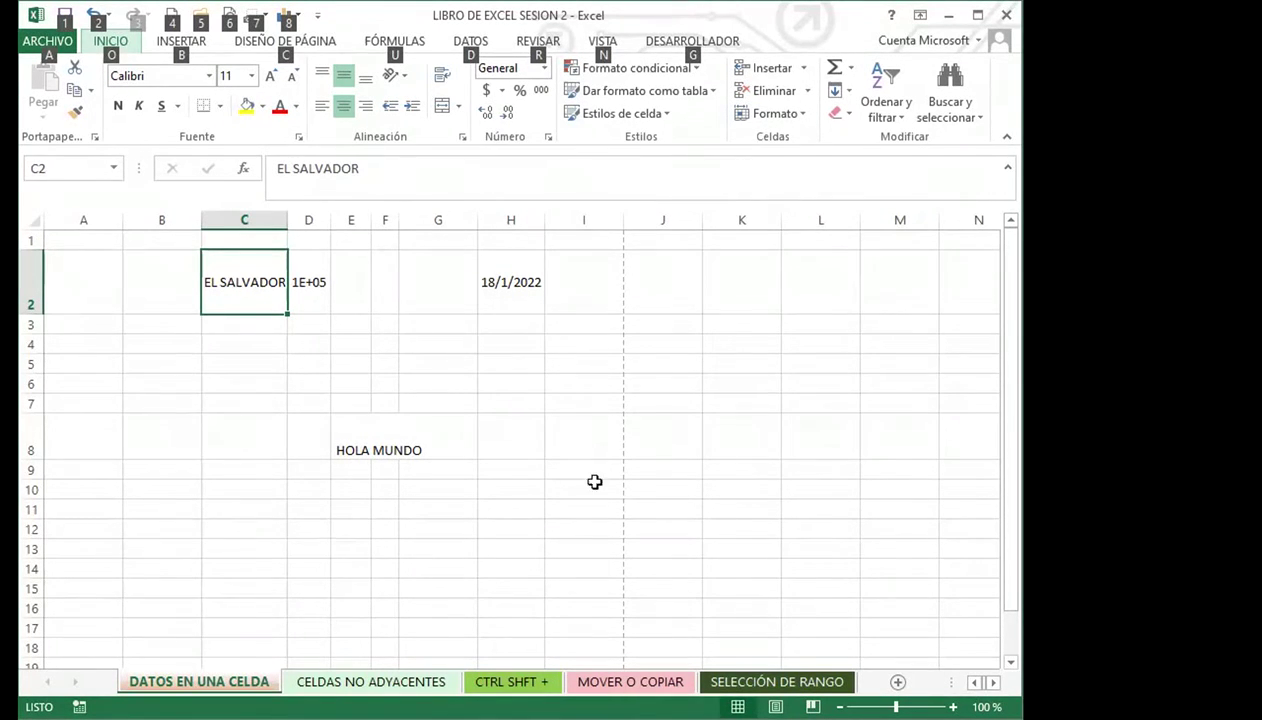
left_click(594, 434)
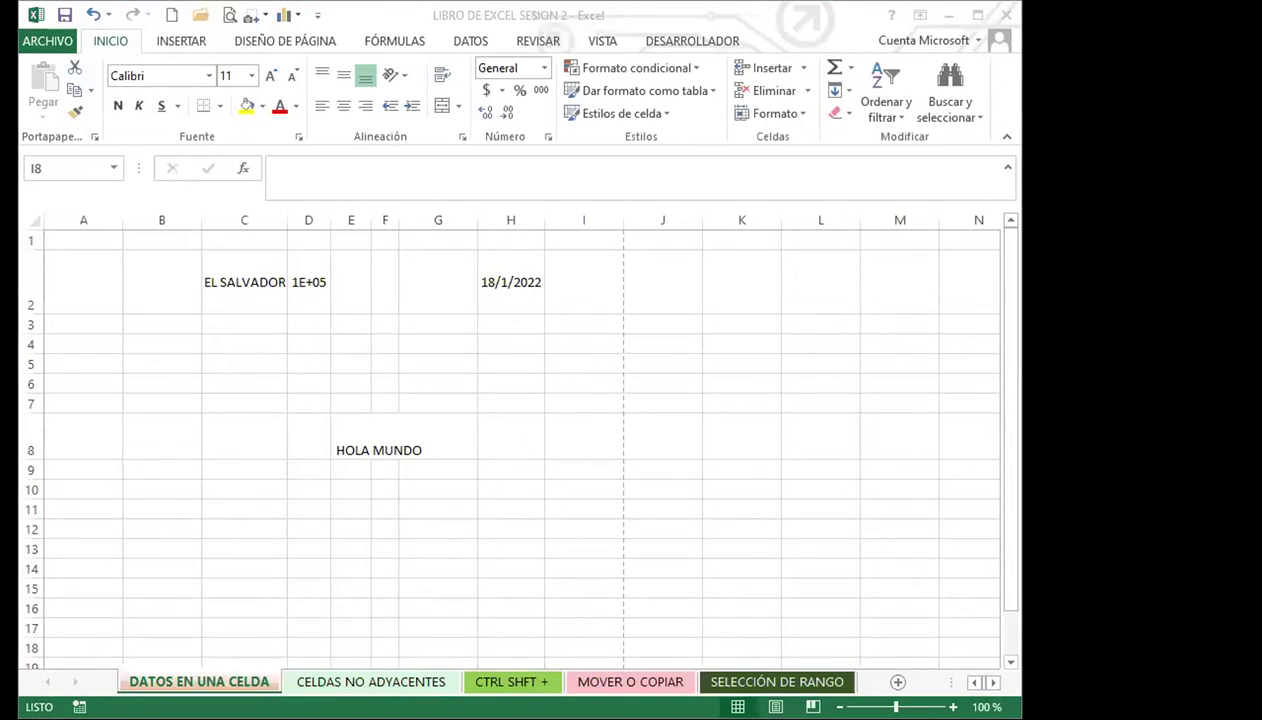
left_click(420, 346)
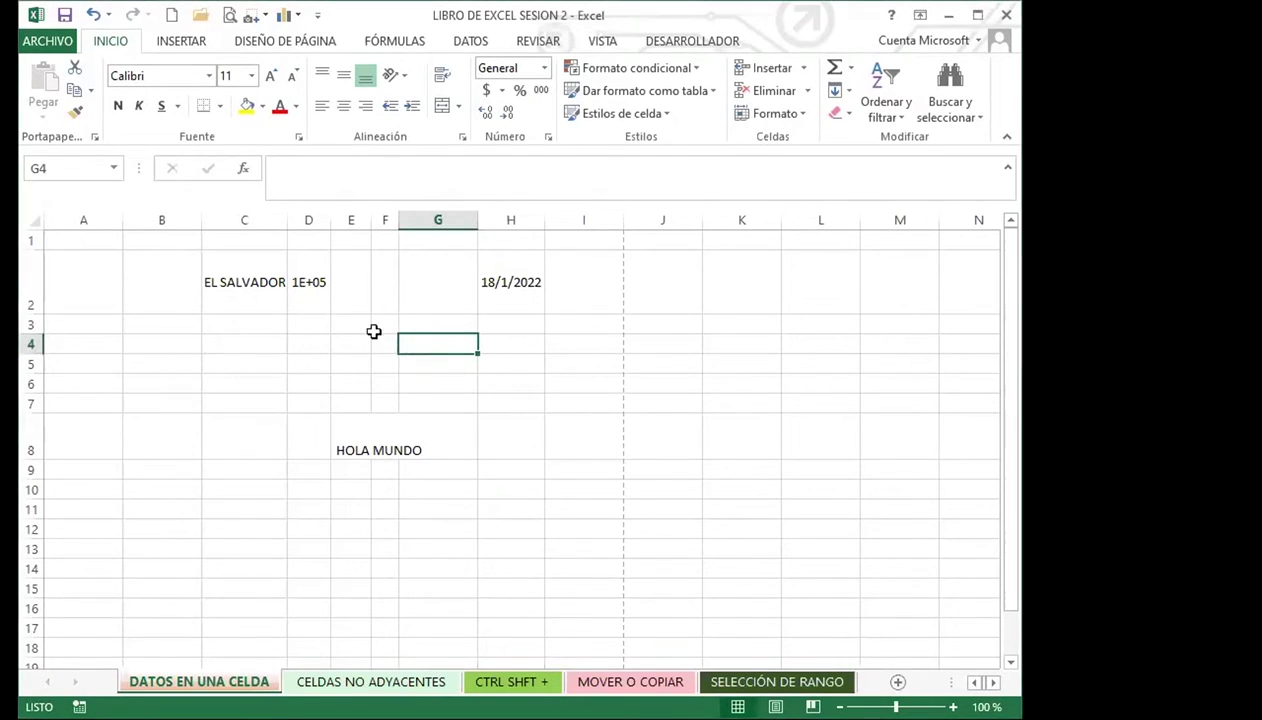
left_click(271, 306)
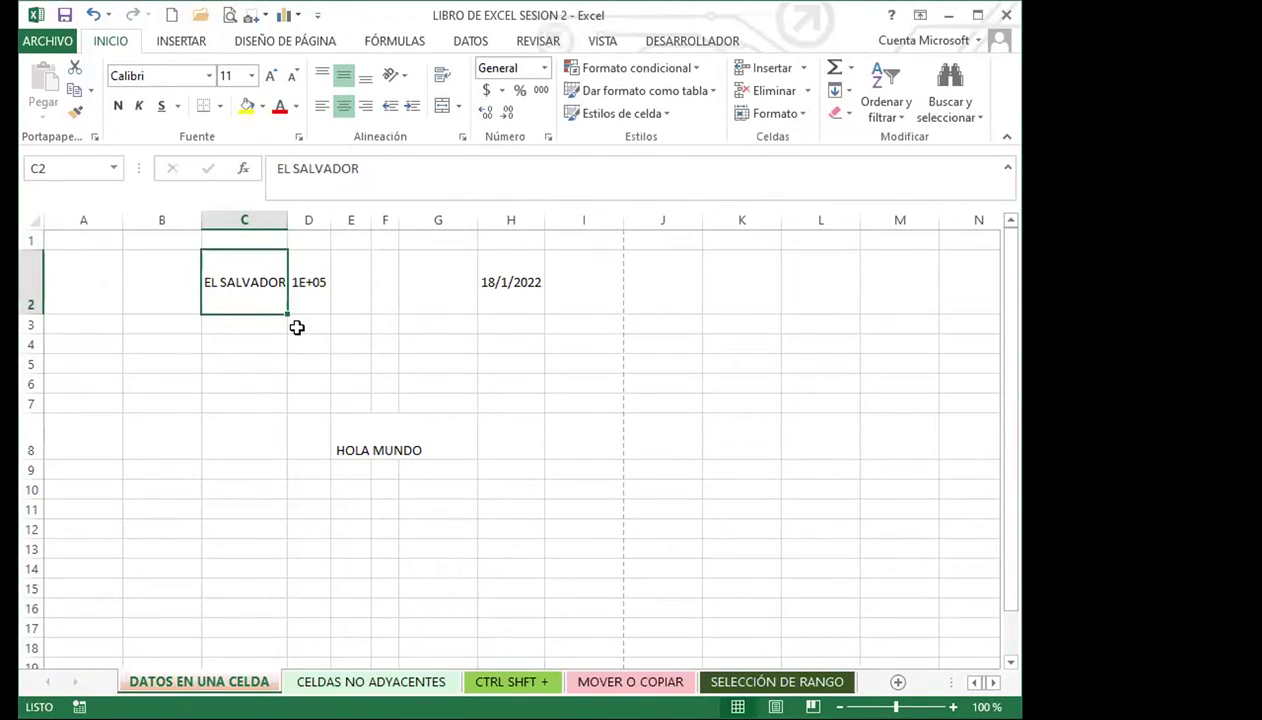
key("alt")
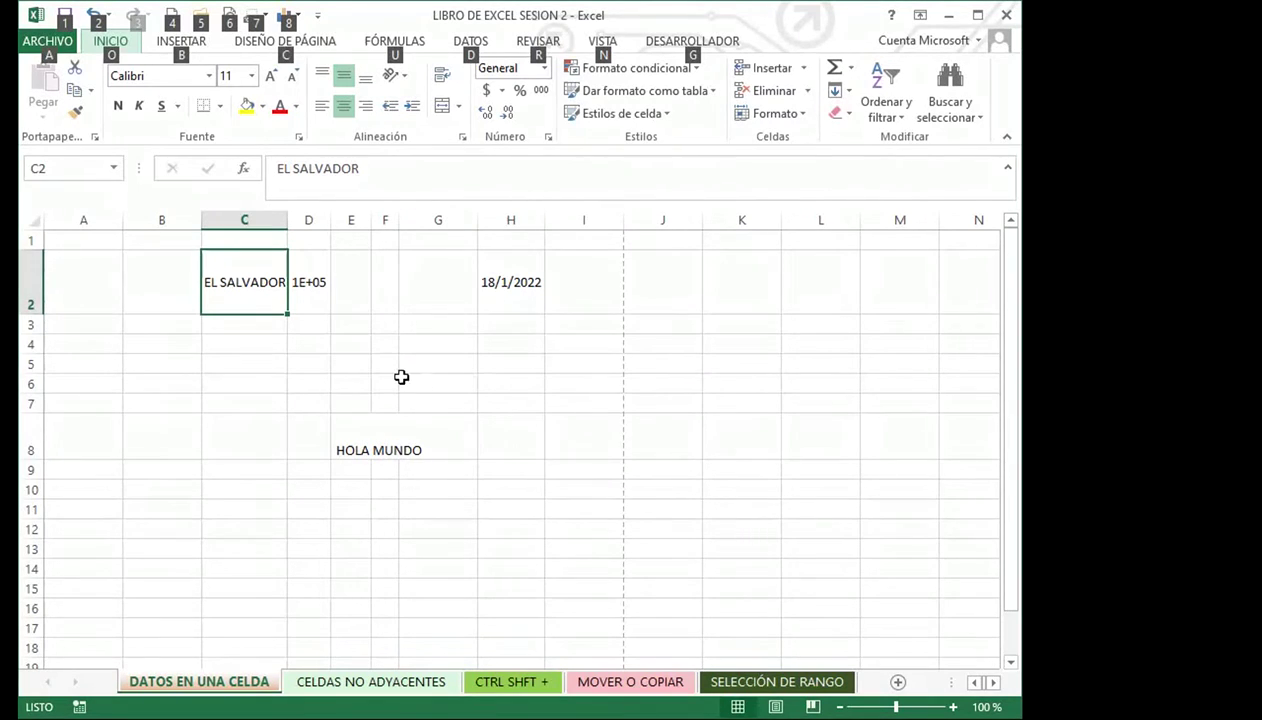
left_click_drag(248, 295, 240, 469)
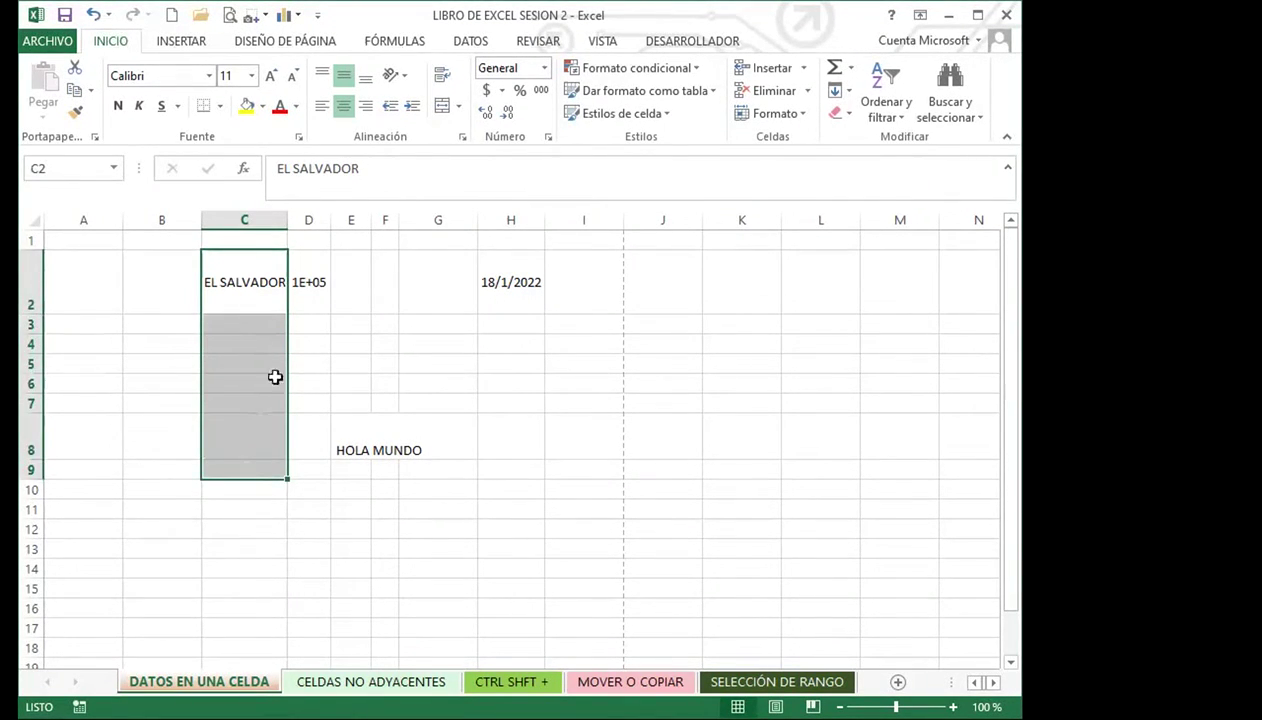
left_click(251, 310)
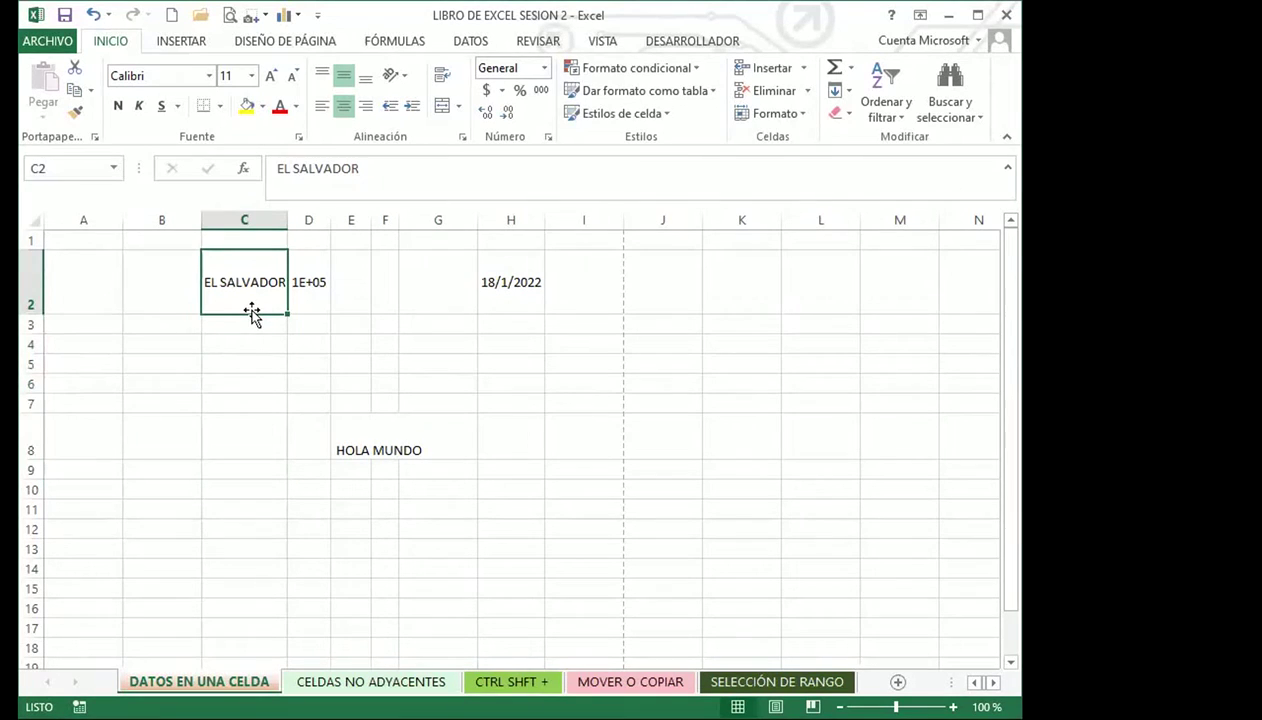
key("Left")
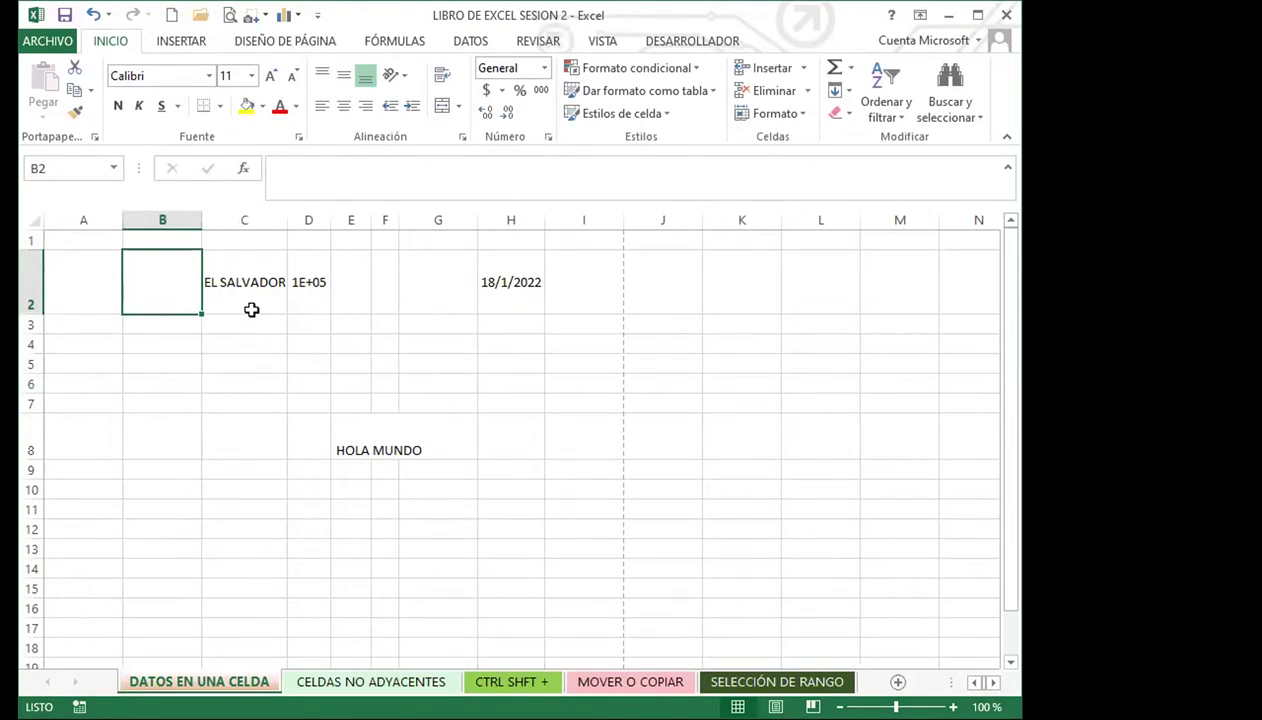
left_click(251, 311)
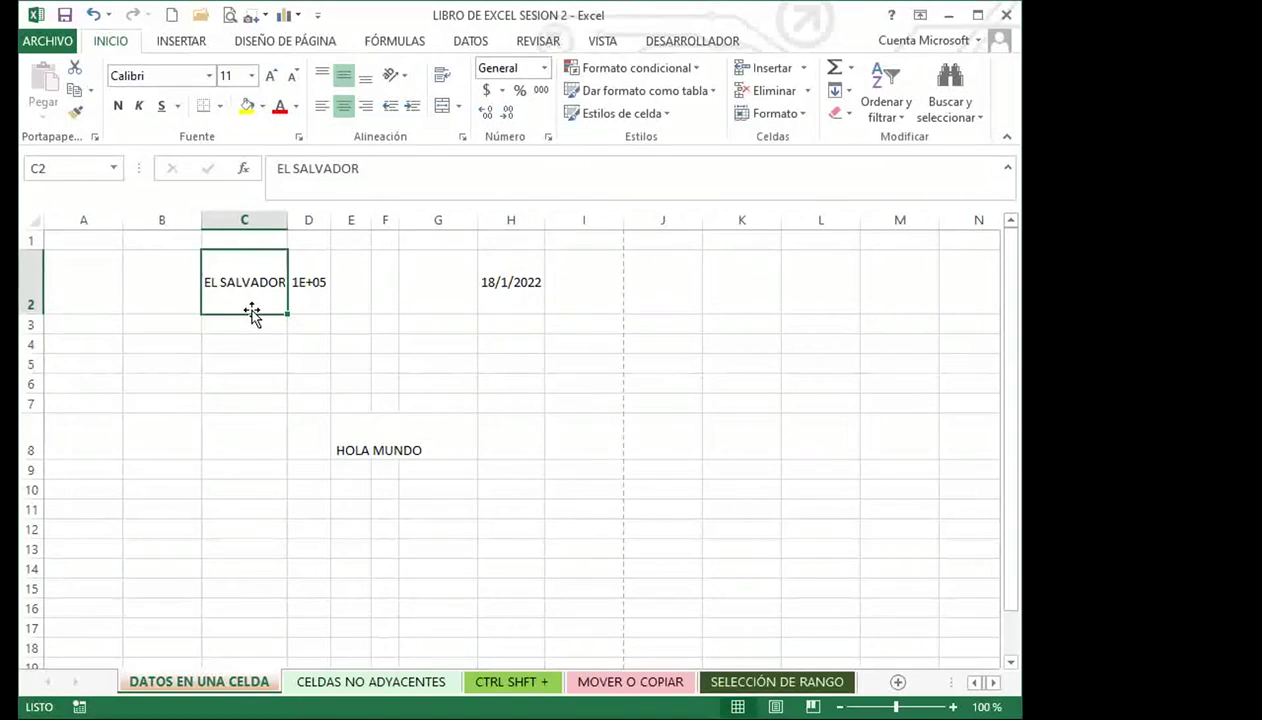
key("Left")
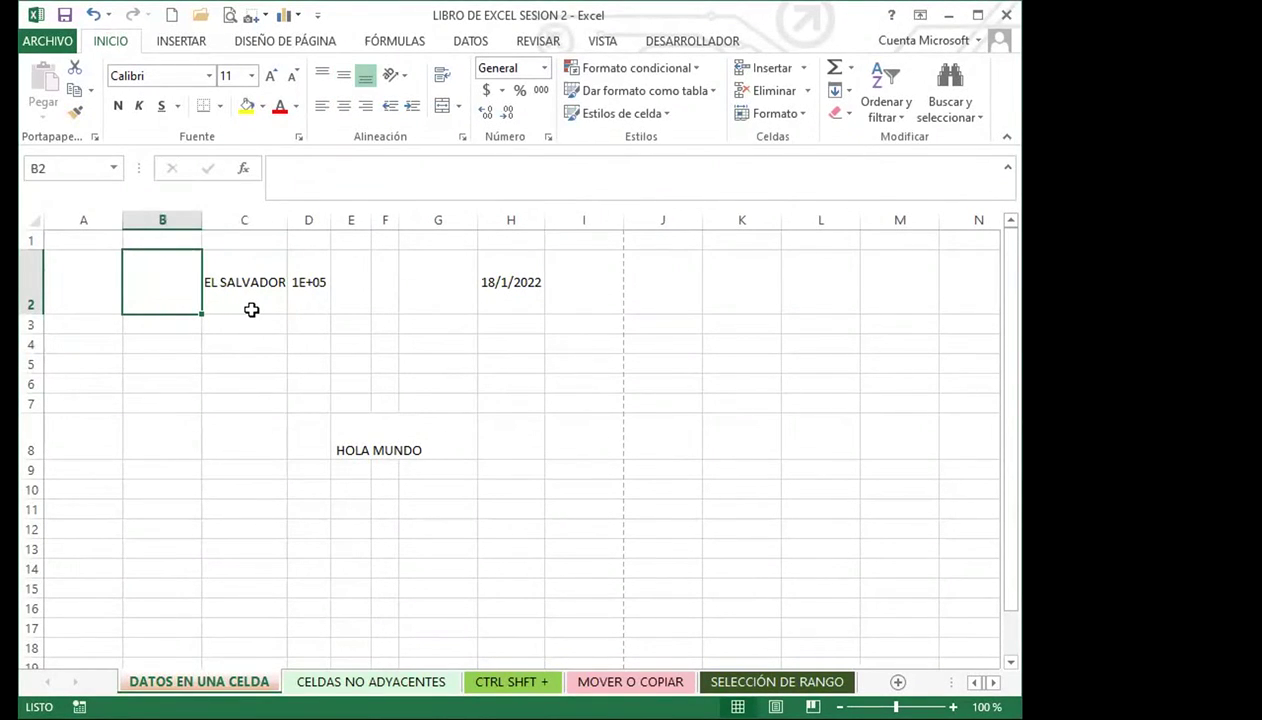
Select the range C2:C13, starting from the cell with EL SALVADOR
left_click(251, 310)
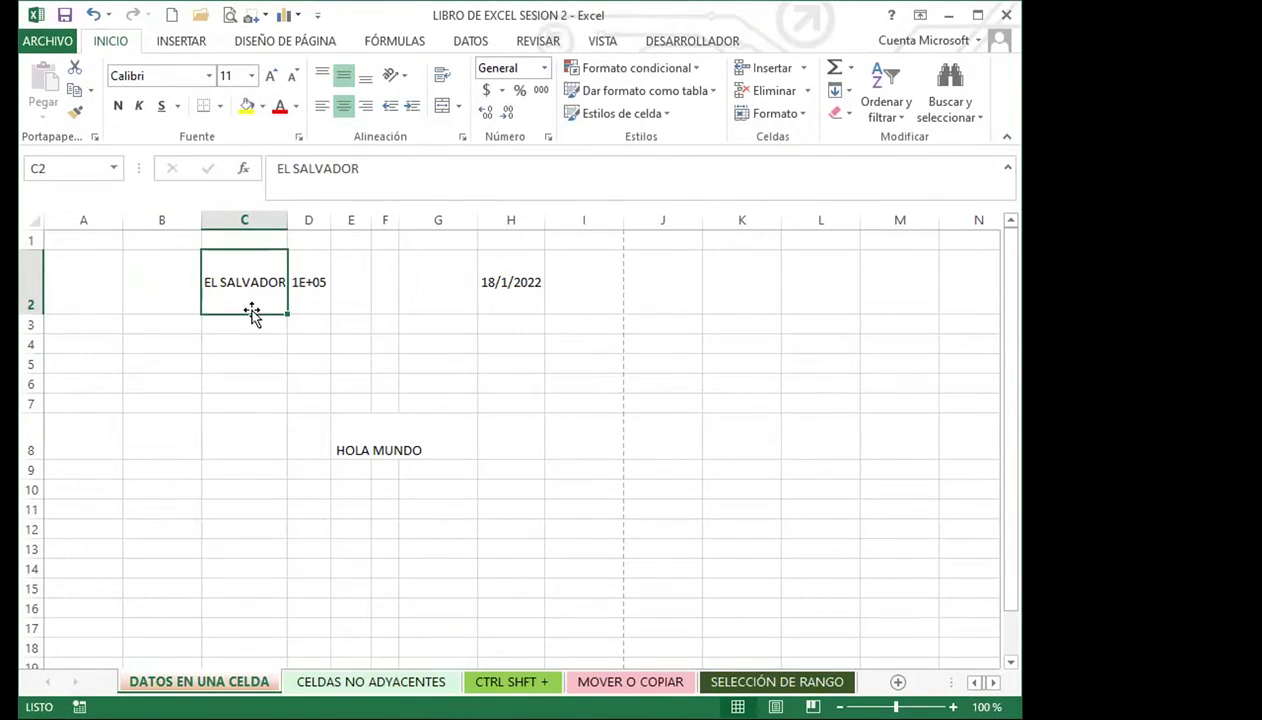
key("shift+Down")
key("shift+Down")
key("shift+Down")
key("shift+Down")
key("shift+Down")
key("shift+Down")
key("shift+Down")
key("shift+Down")
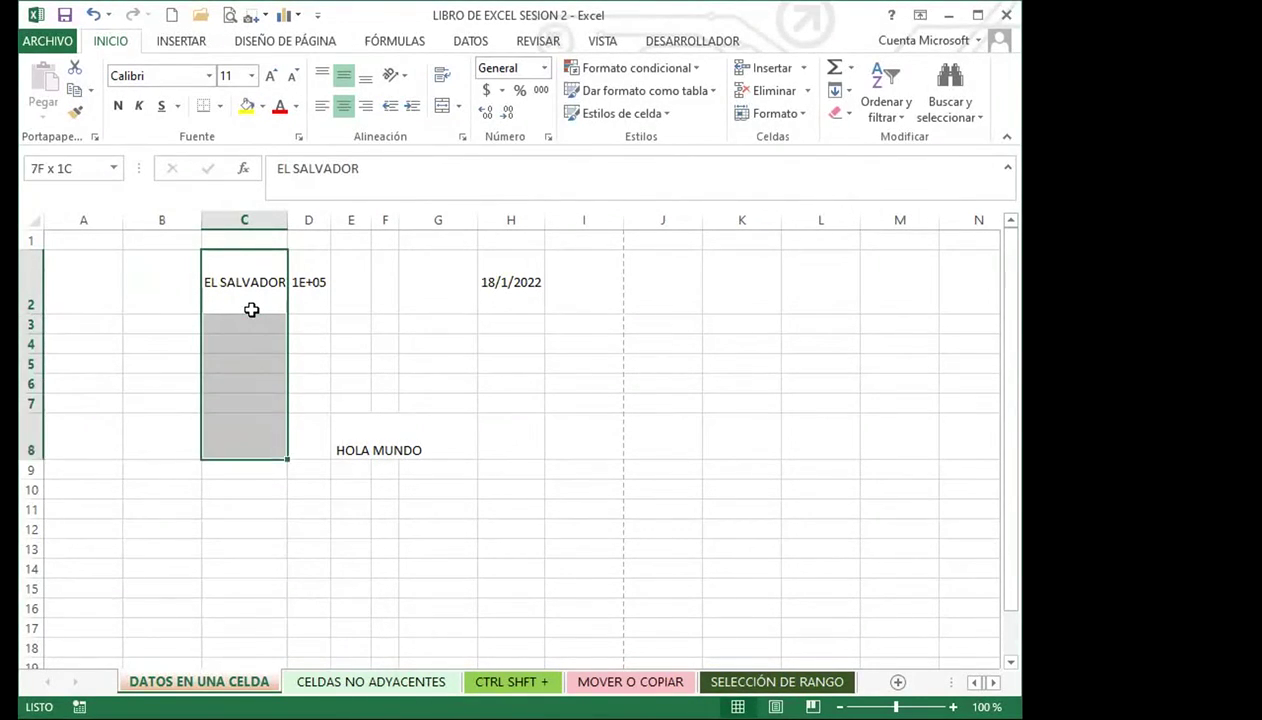
key("shift+Down")
key("shift+Down")
key("shift+Down")
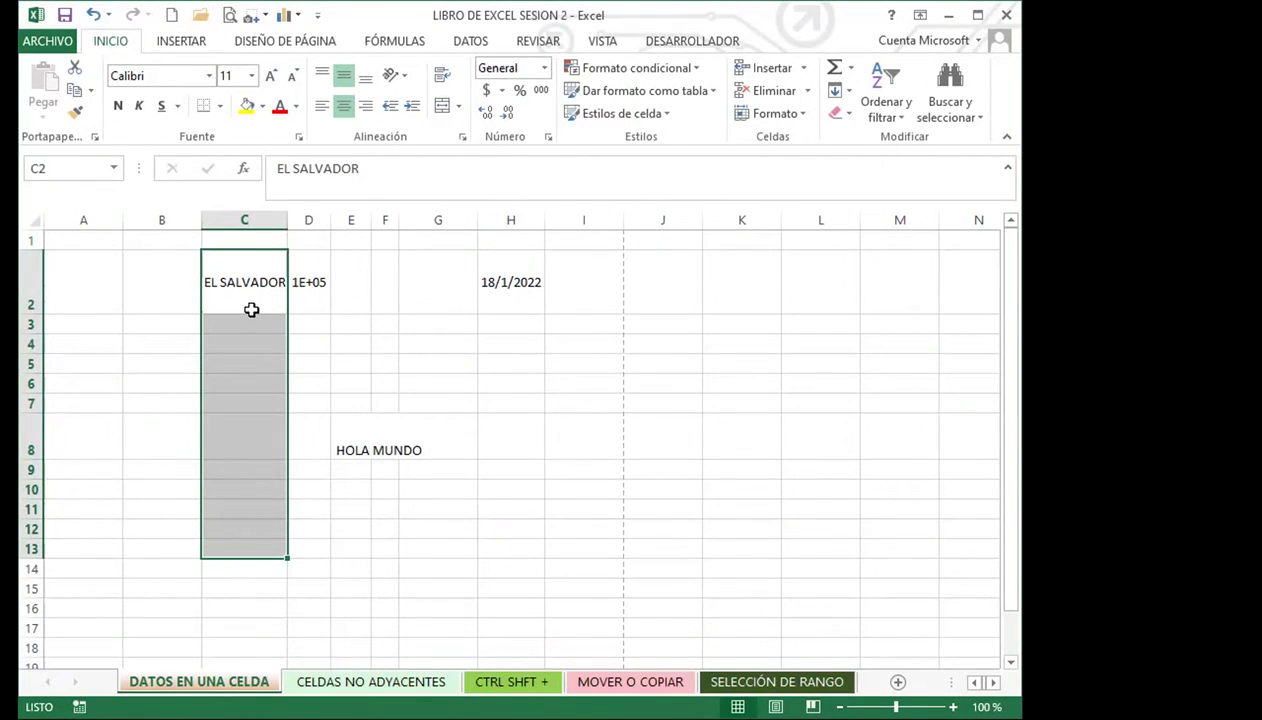
Fill the selected range C2:C13 down the column from EL SALVADOR as a series of type Autorrellenar
key("alt")
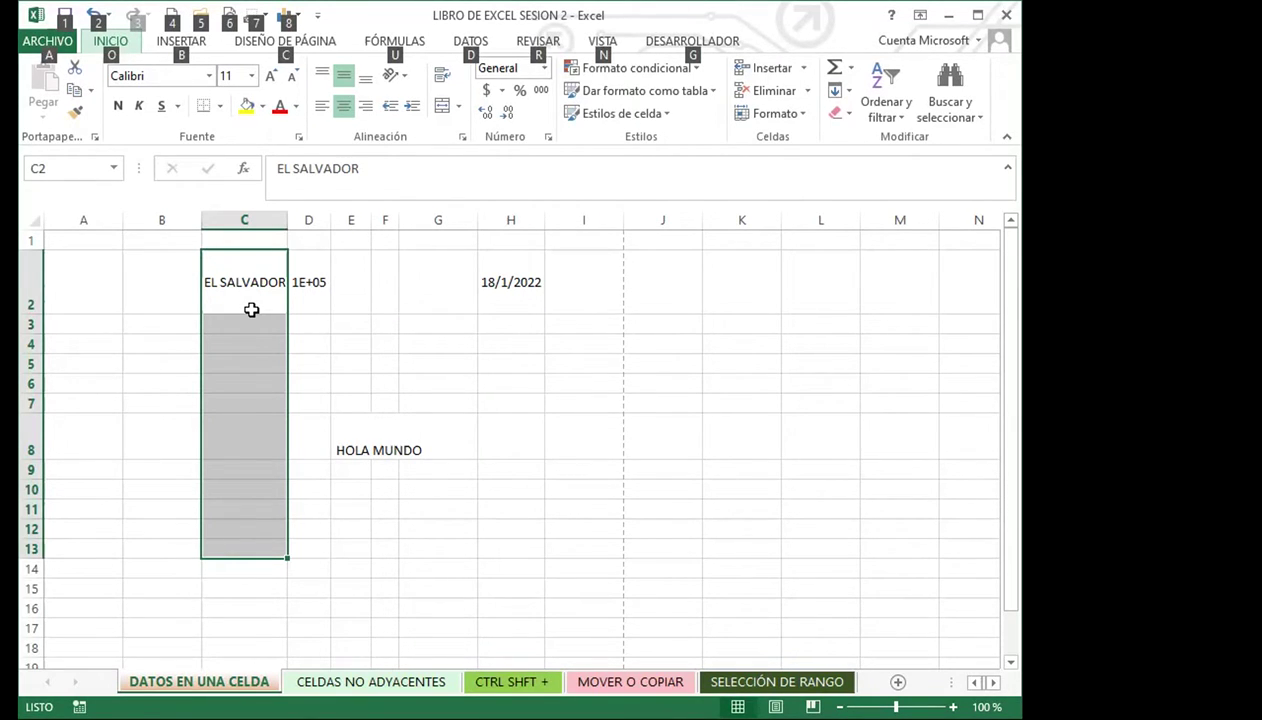
key("Escape")
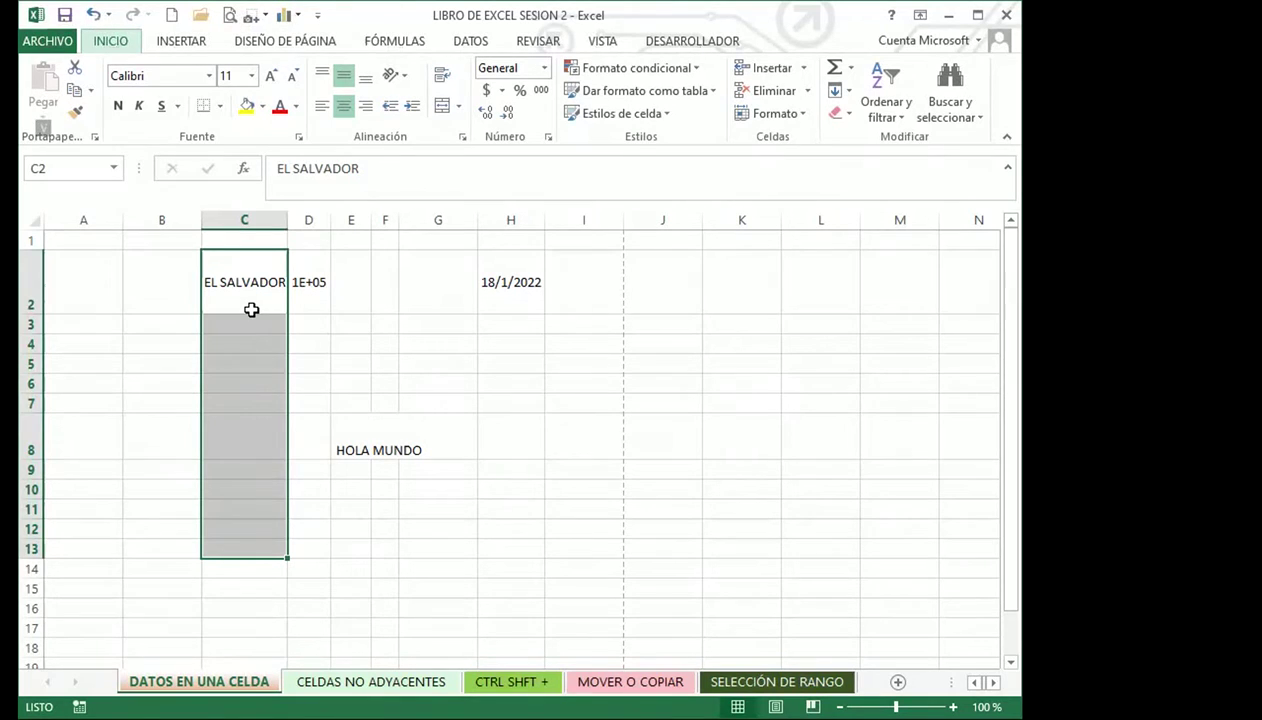
key("alt+o")
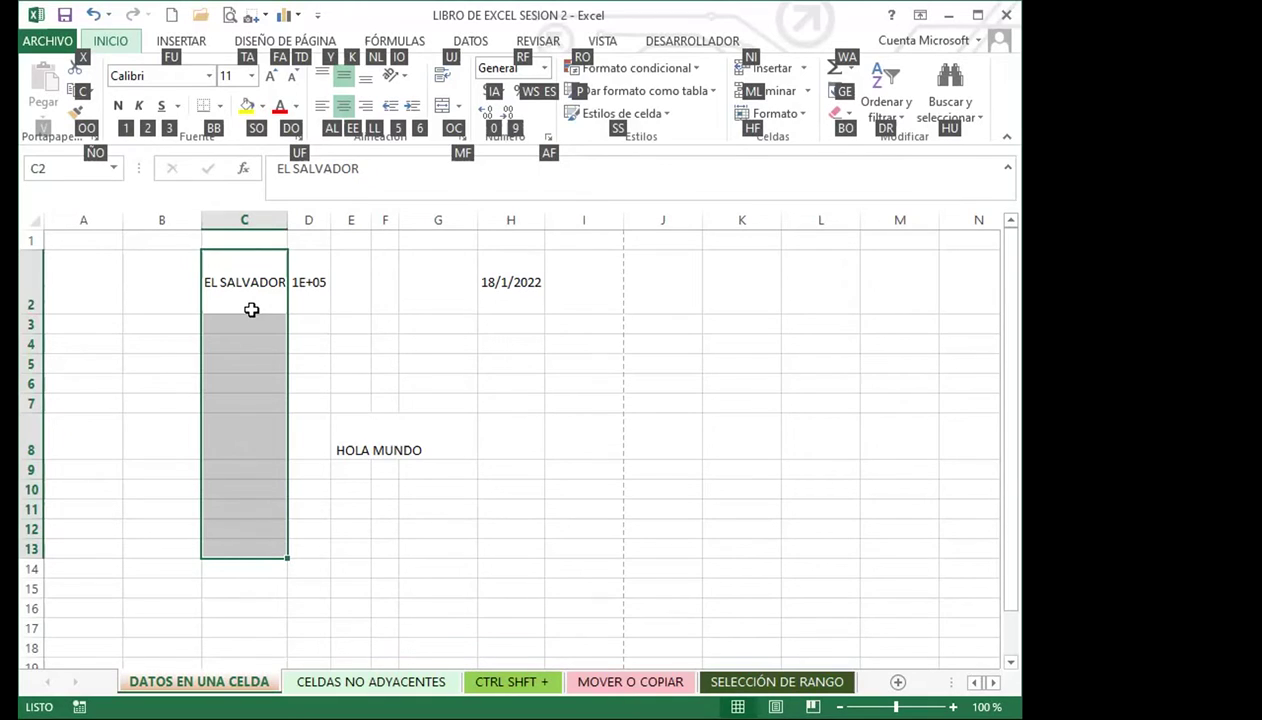
key("g")
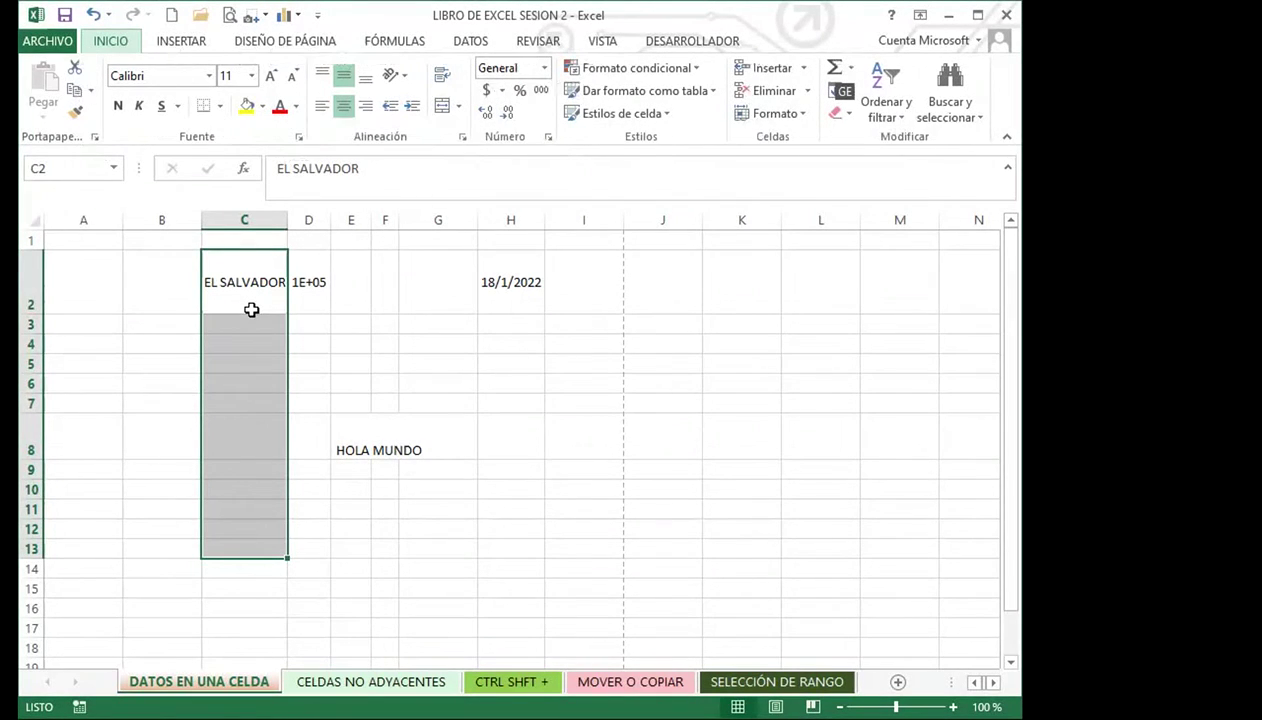
key("e")
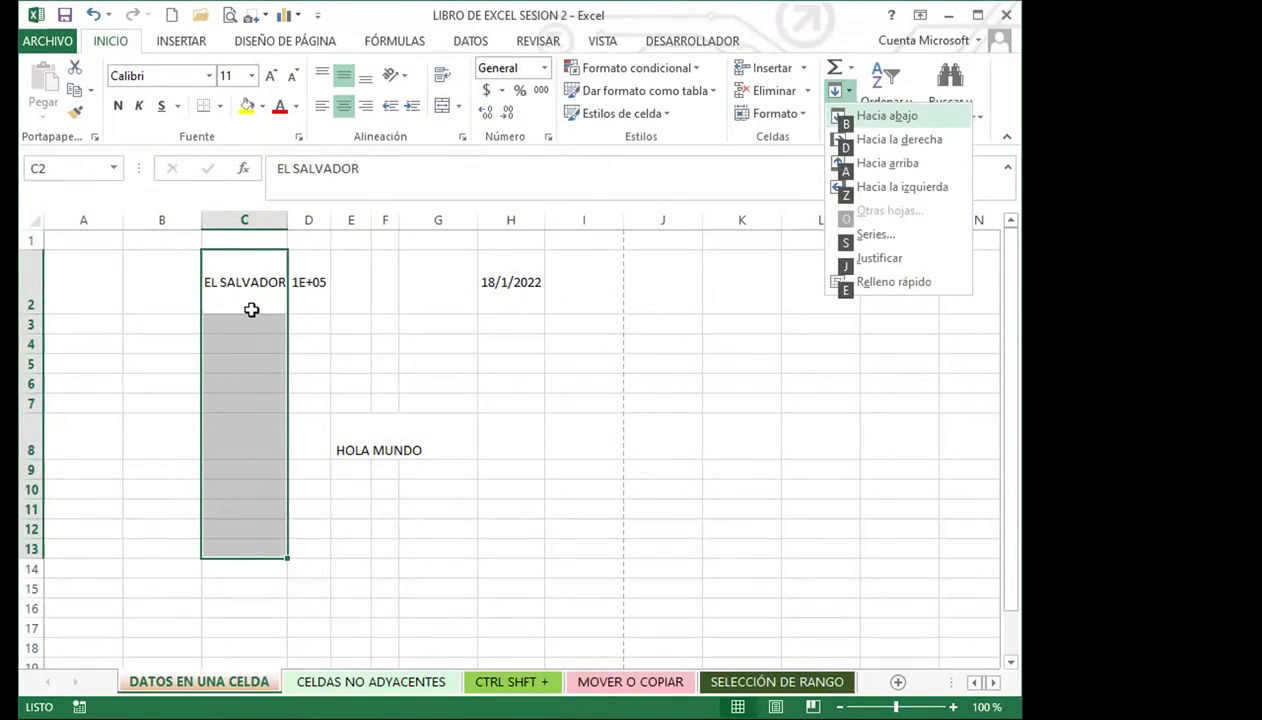
key("s")
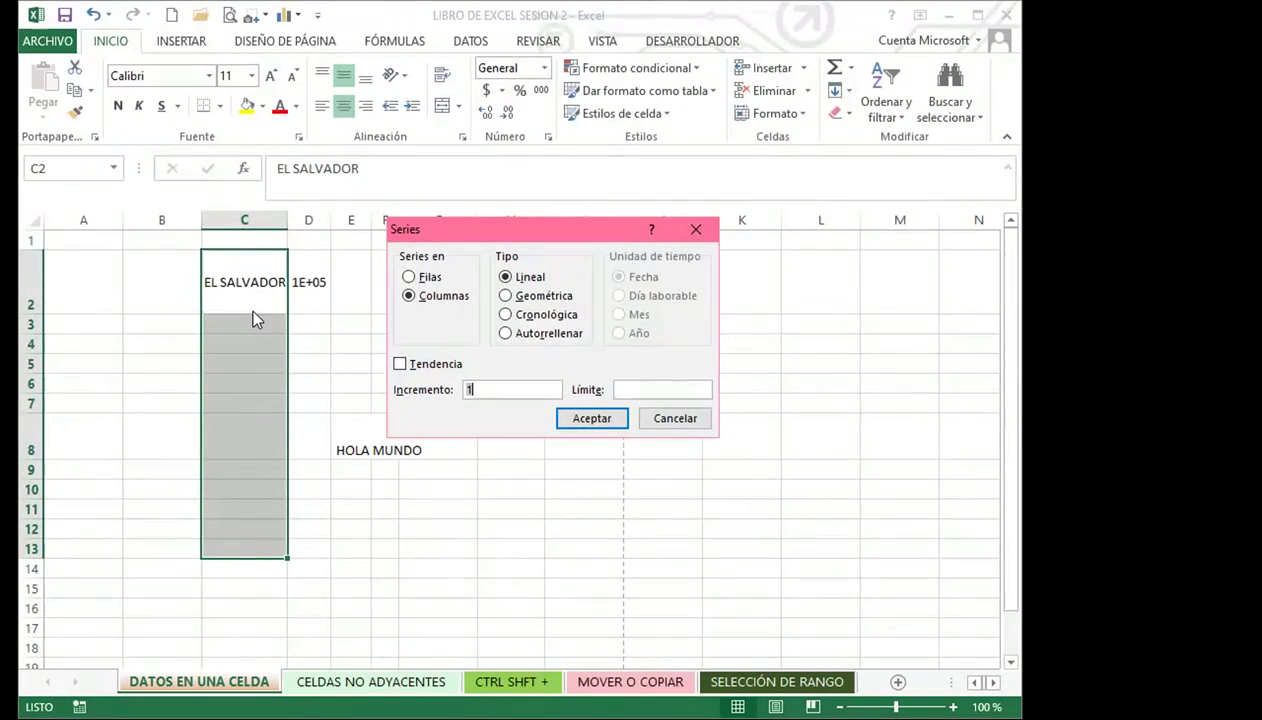
key("Tab")
key("Tab")
key("Tab")
key("Tab")
key("Tab")
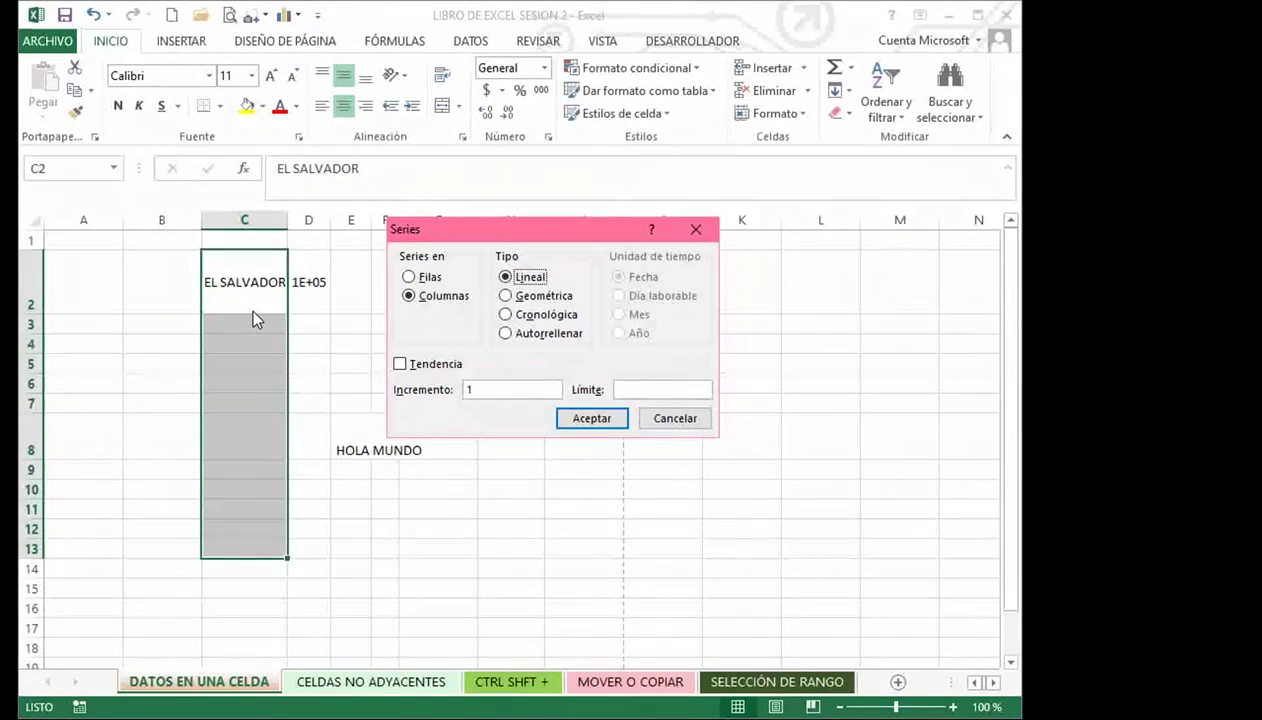
key("Down")
key("Down")
key("Down")
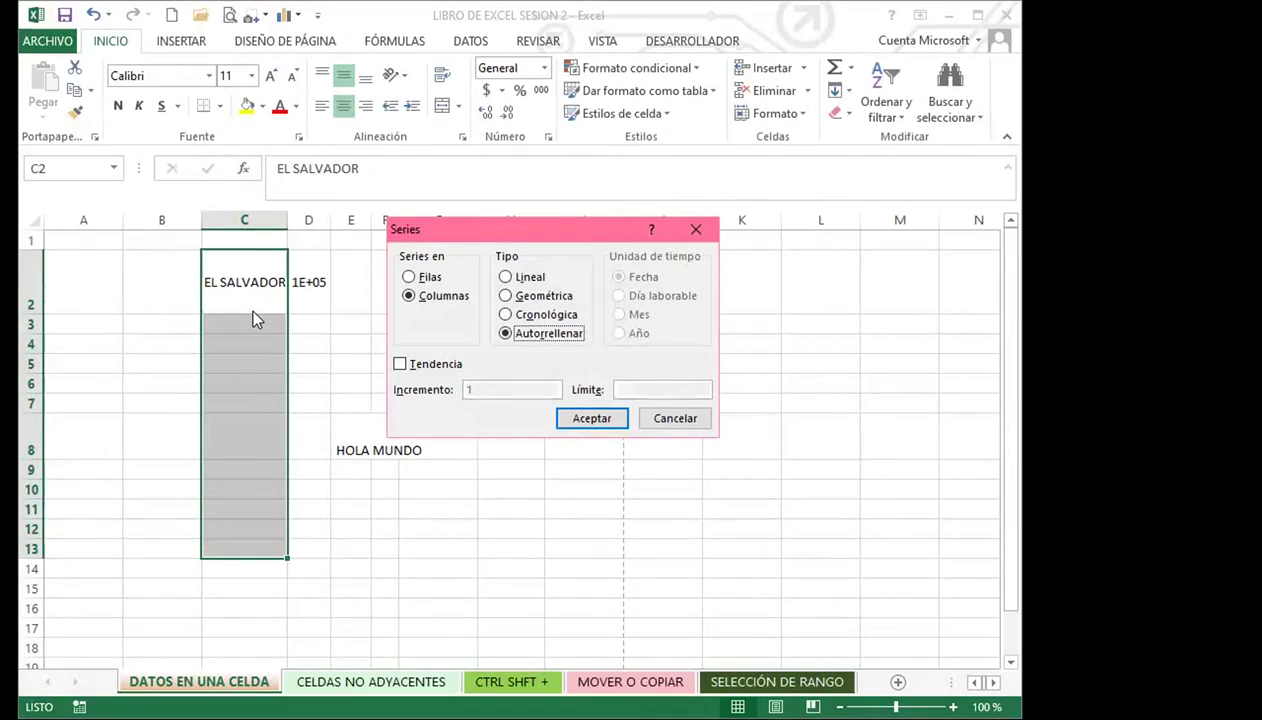
key("Return")
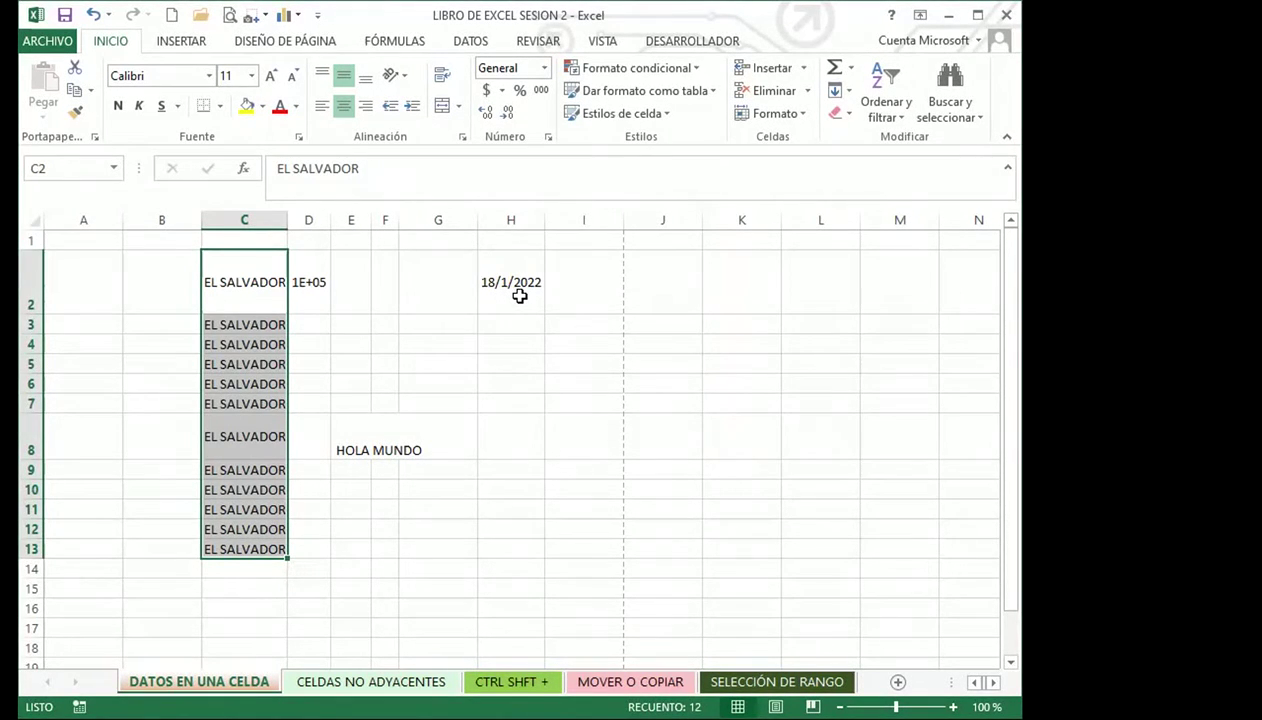
Extend the selection in column C down to row 20, covering C2:C20
key("shift+Down")
key("shift+Down")
key("shift+Down")
key("shift+Down")
key("shift+Down")
key("shift+Down")
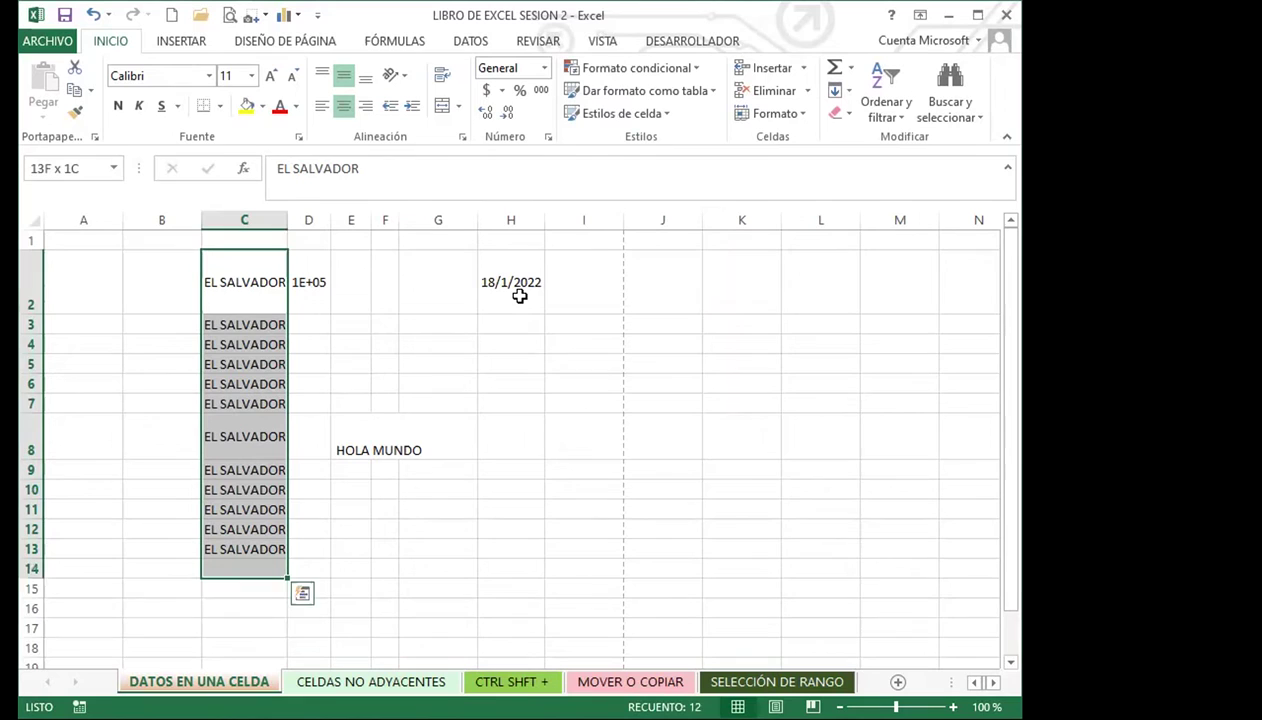
key("shift+Down")
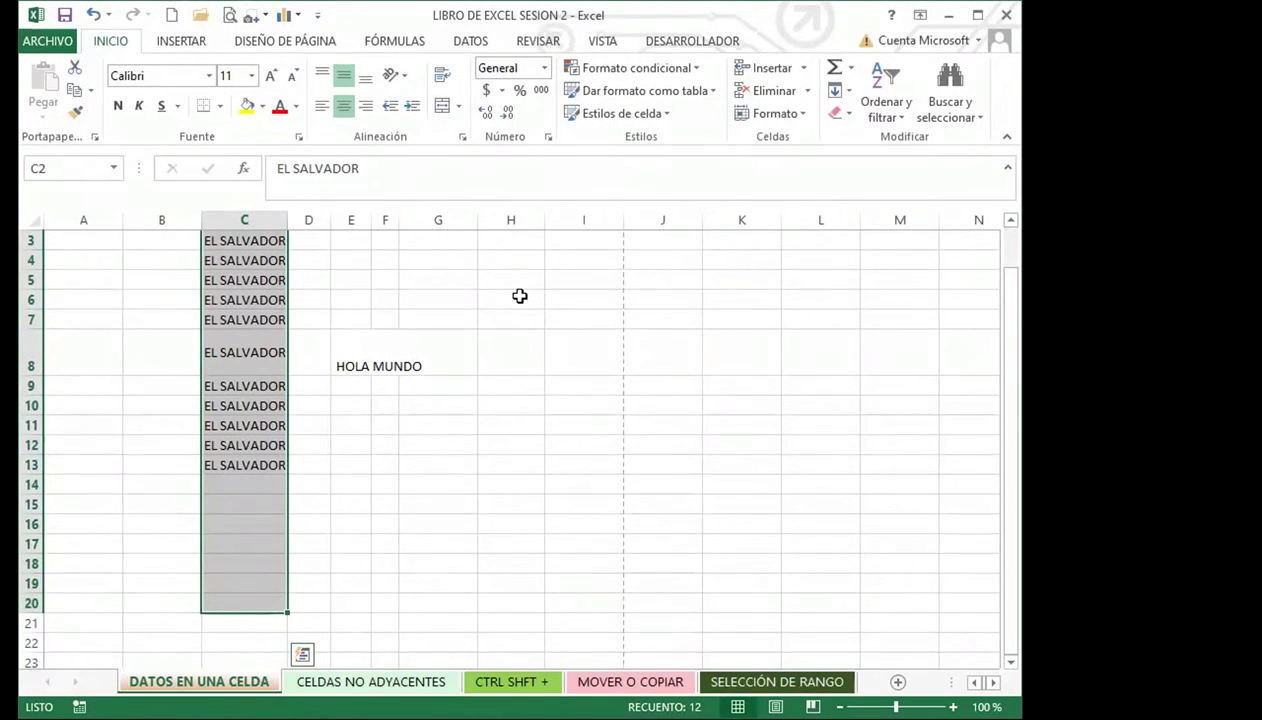
Fill the extended range C2:C20 with EL SALVADOR using the Series command in columns with the Autorrellenar type
key("alt")
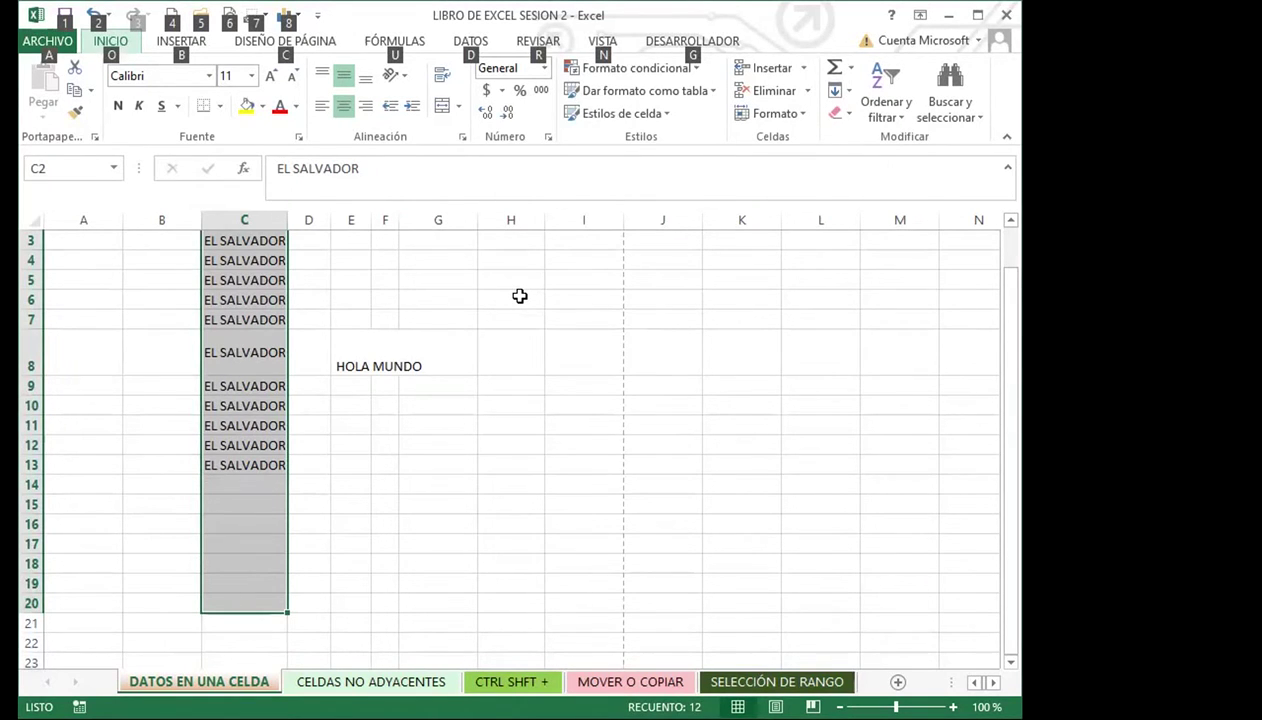
key("o")
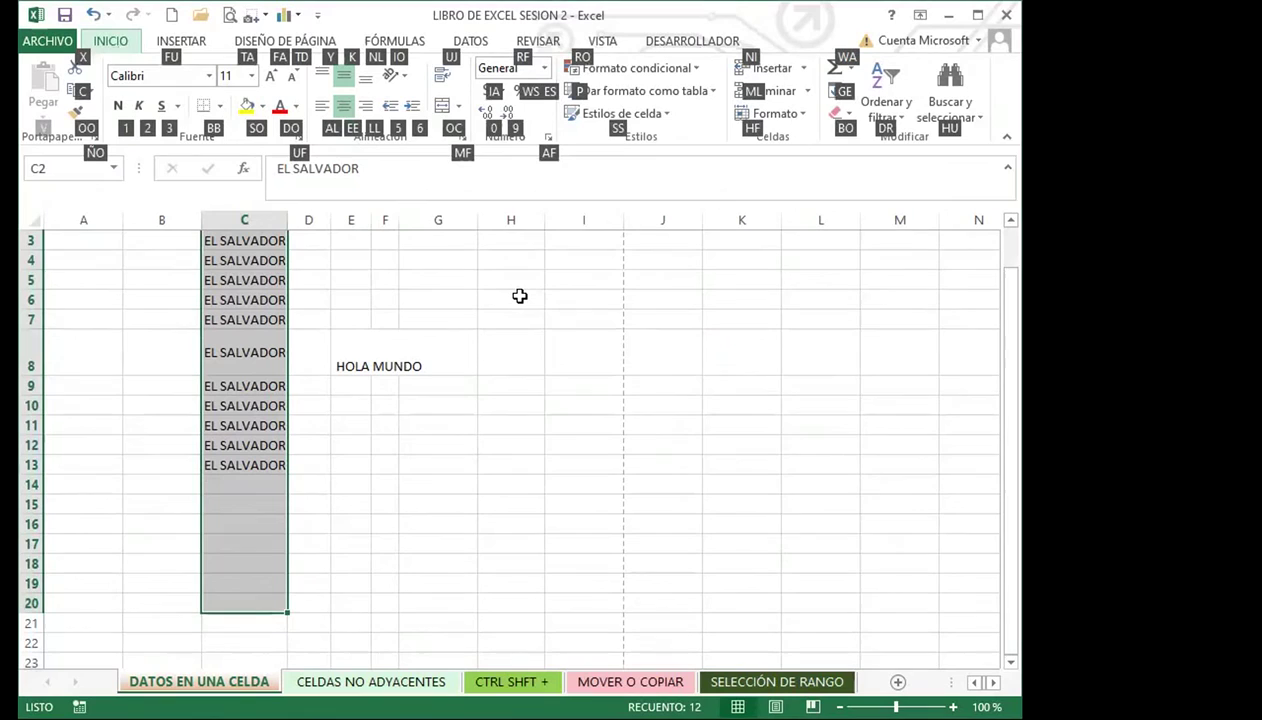
key("g")
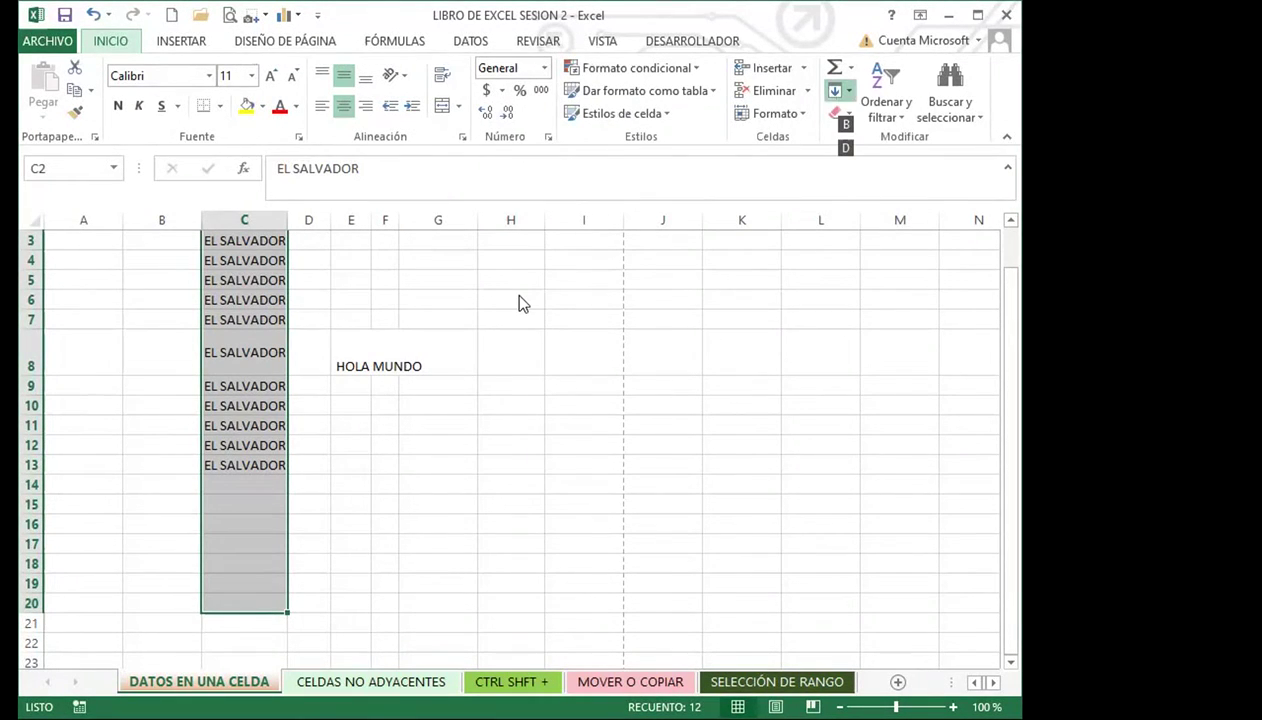
key("e")
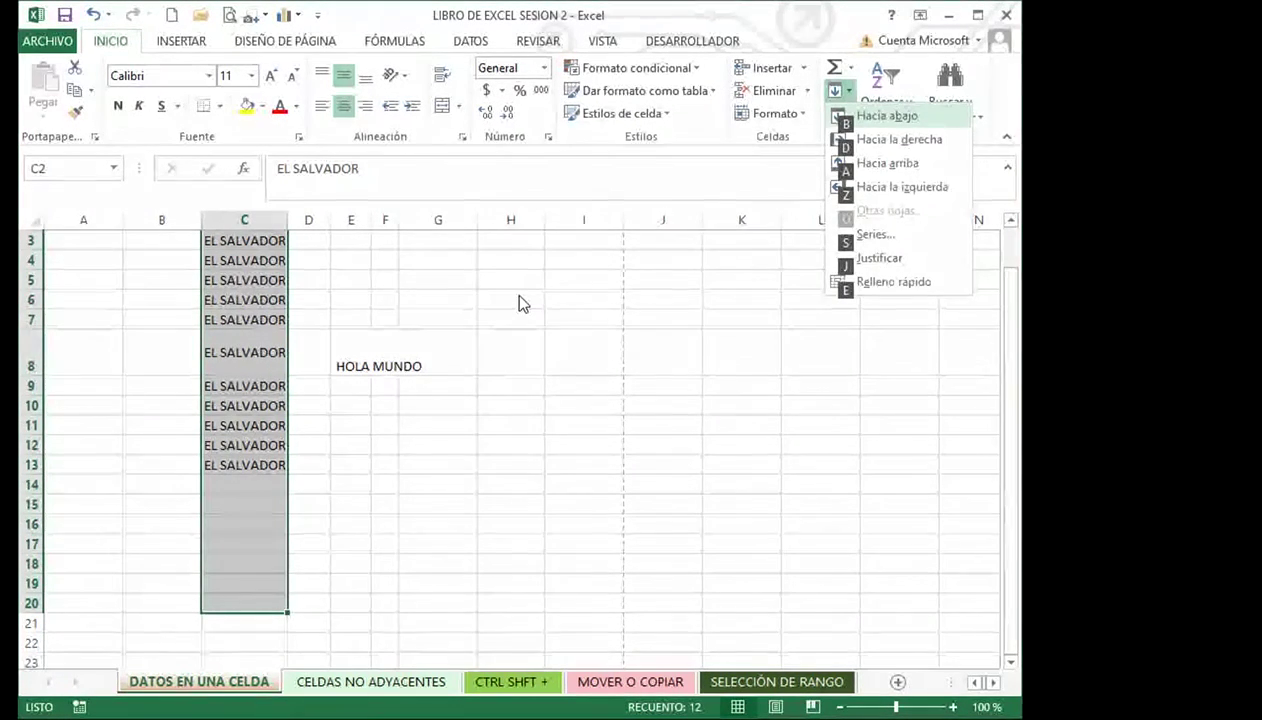
key("s")
key("Tab")
key("Tab")
key("Tab")
key("Tab")
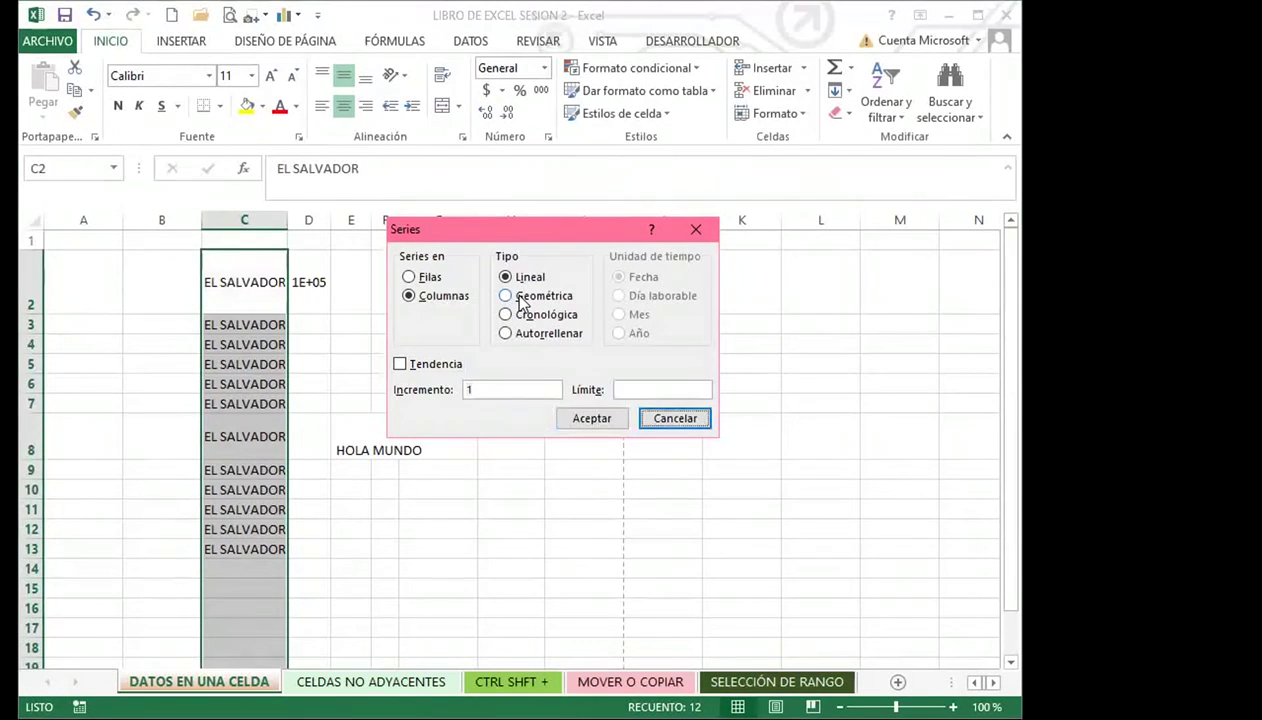
key("Down")
key("Down")
key("Down")
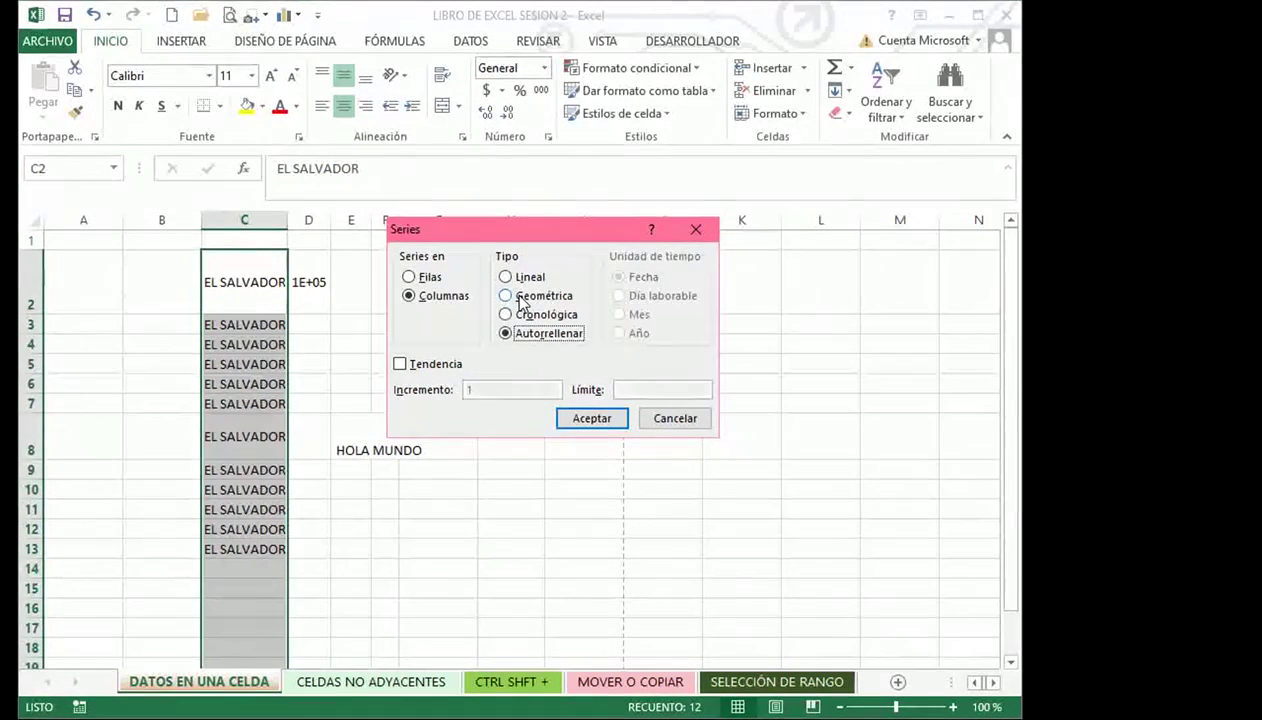
key("Return")
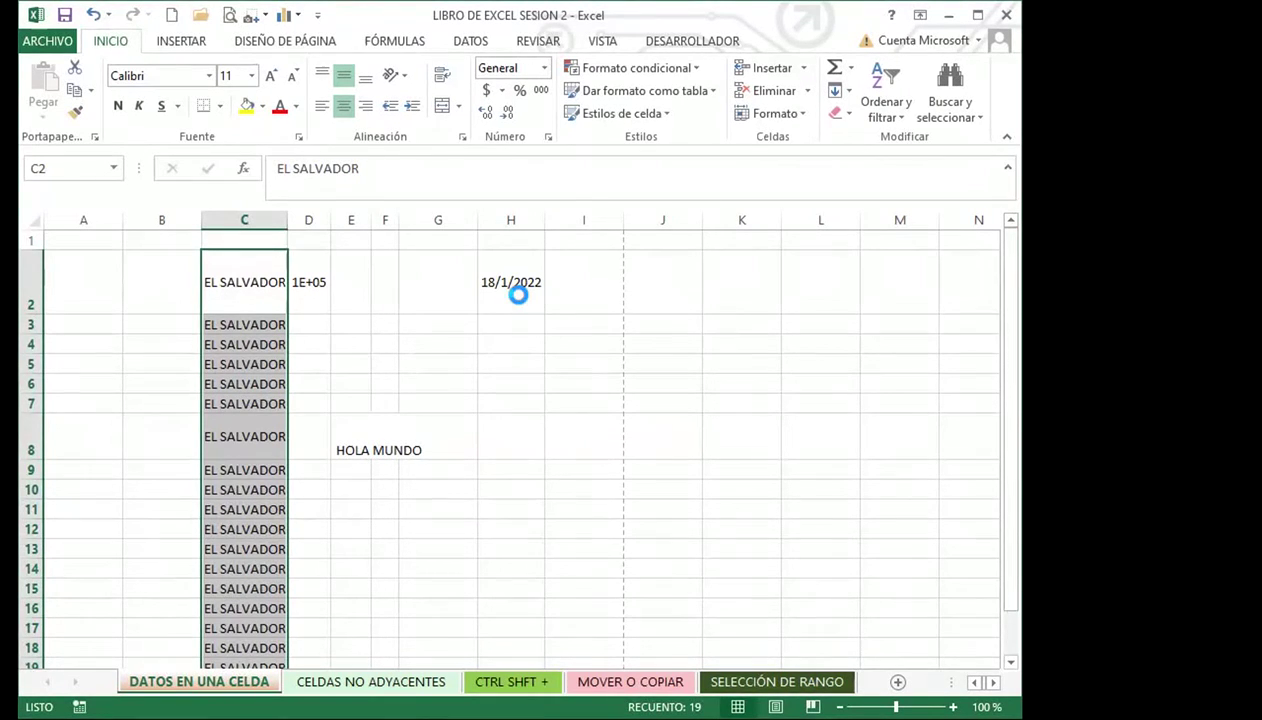
Apply bold to the EL SALVADOR entries in C2:C20
key("ctrl+n")
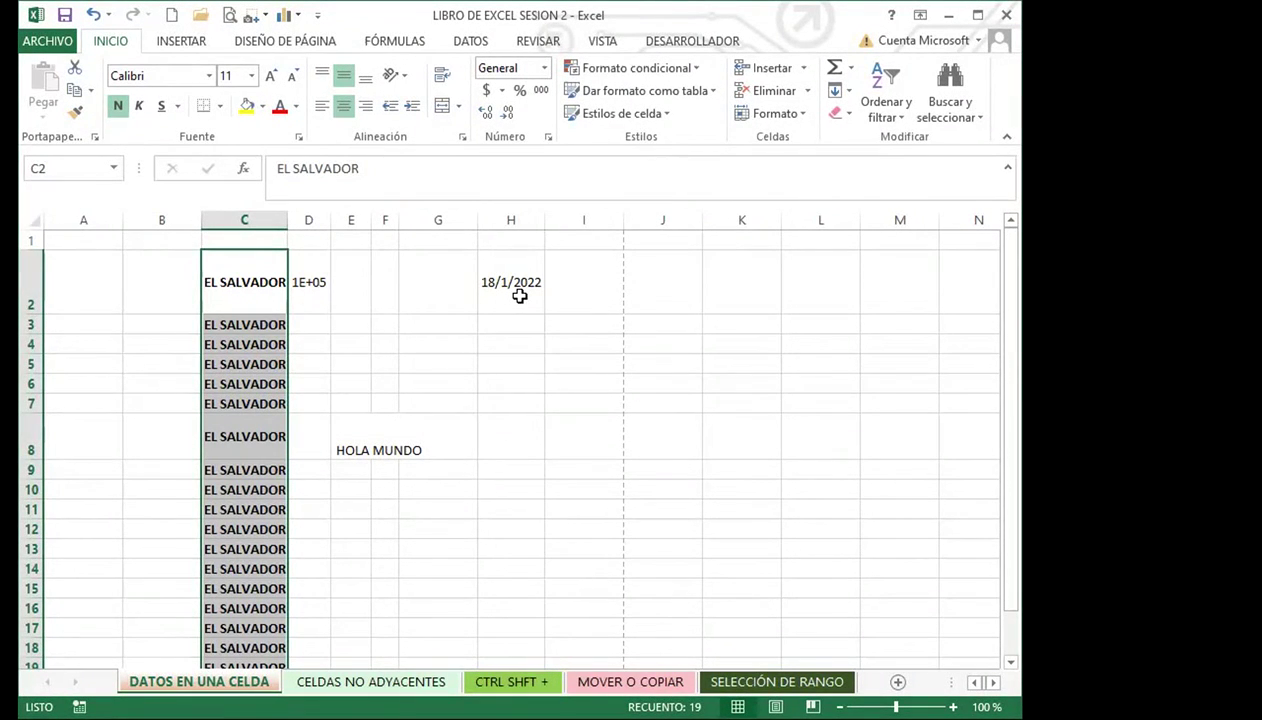
key("alt")
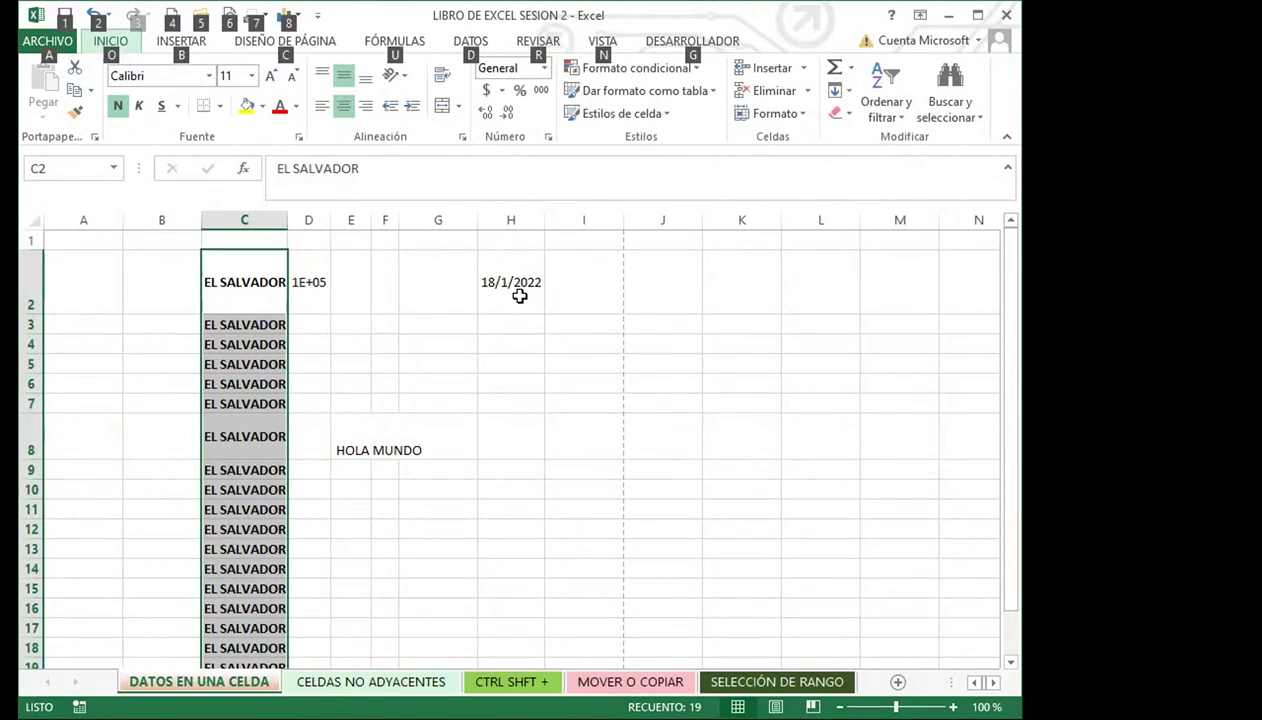
key("alt")
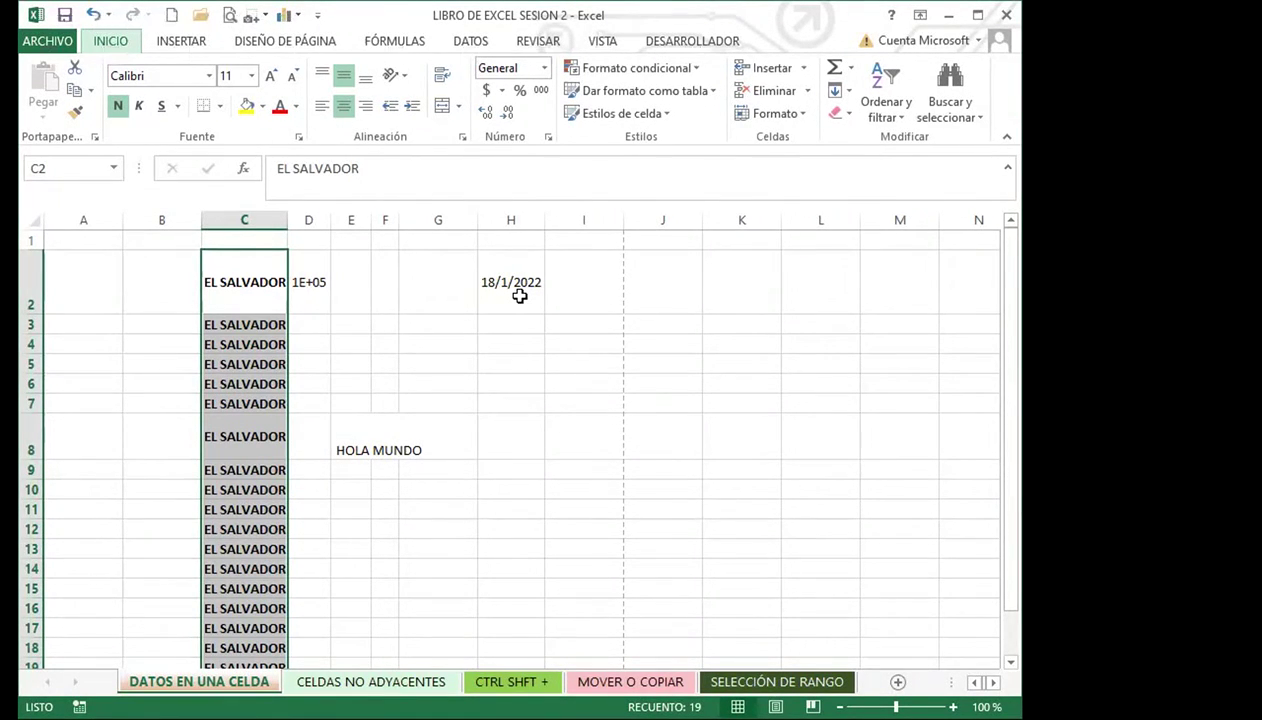
Save the workbook as a new Excel file in the Escritorio folder, using a person's first name as the file name
key("alt+a")
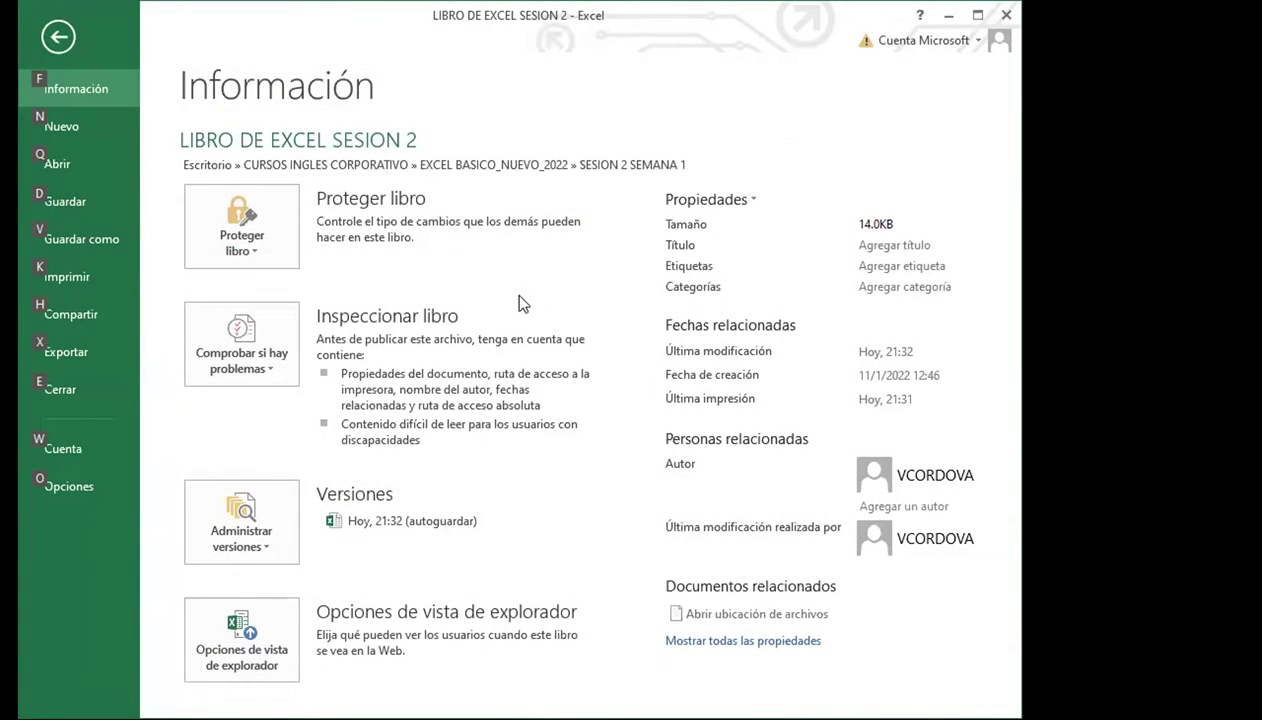
key("v")
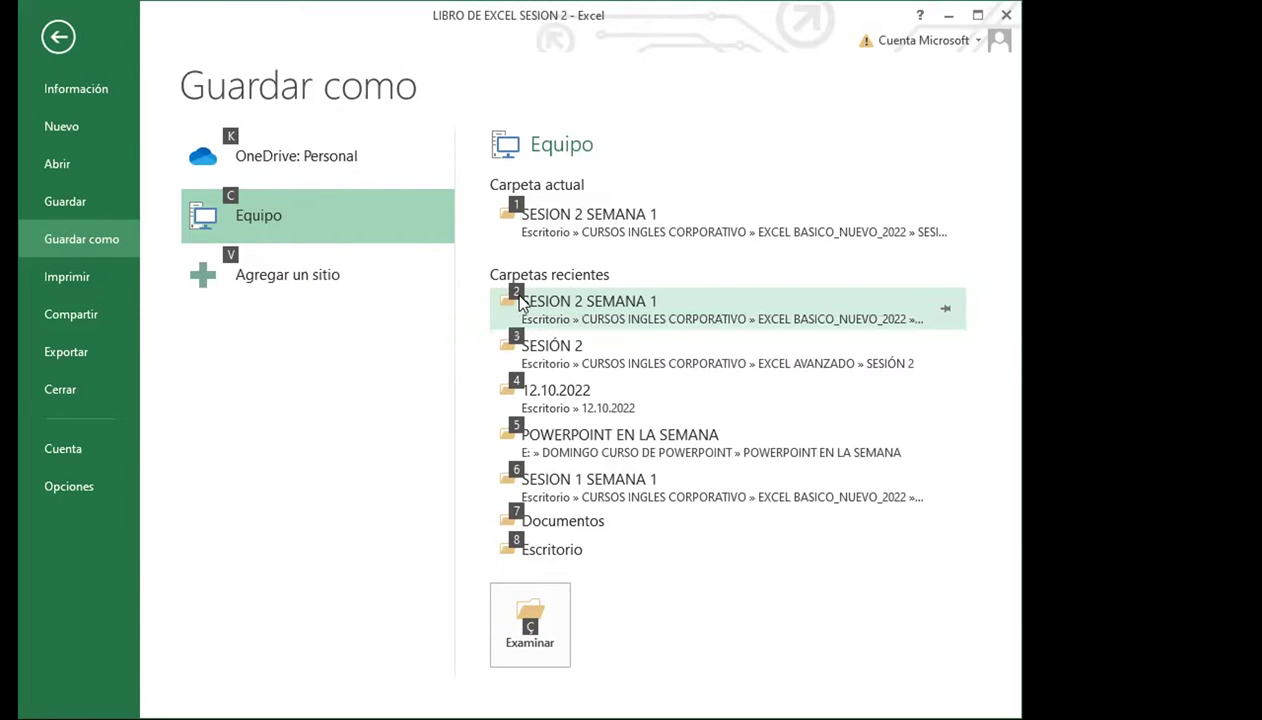
left_click(519, 302)
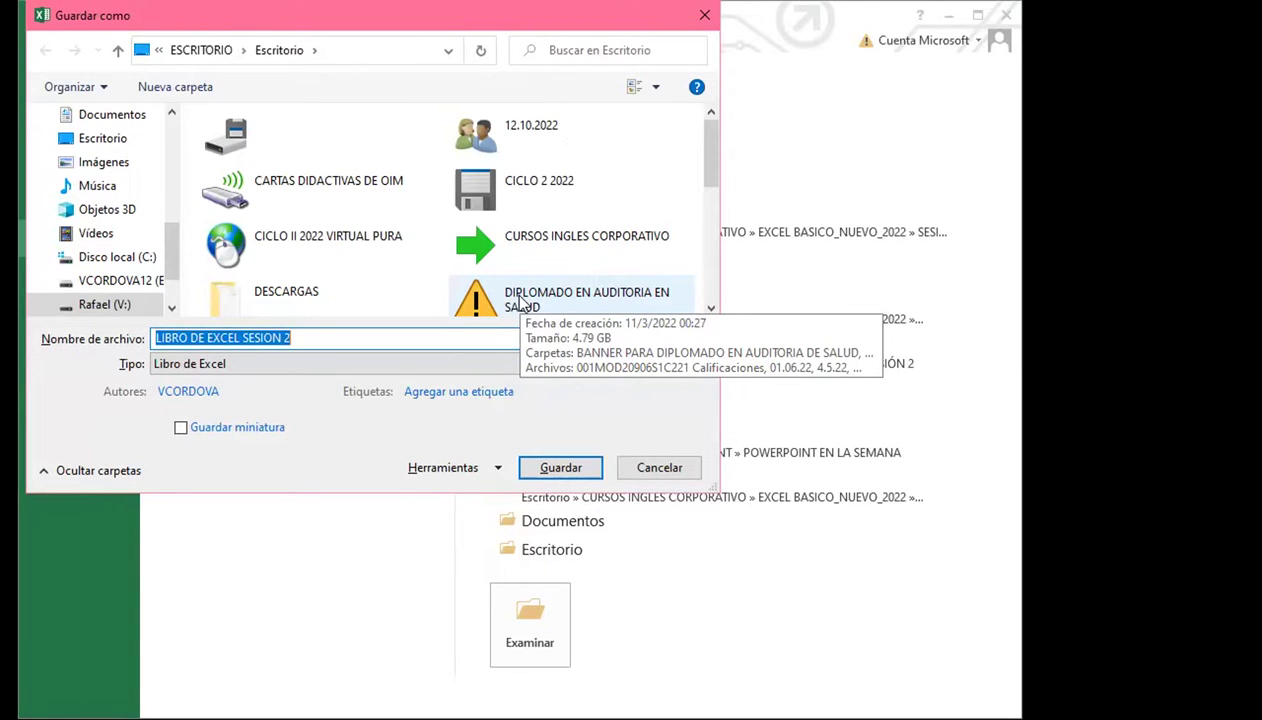
type("VANESSA")
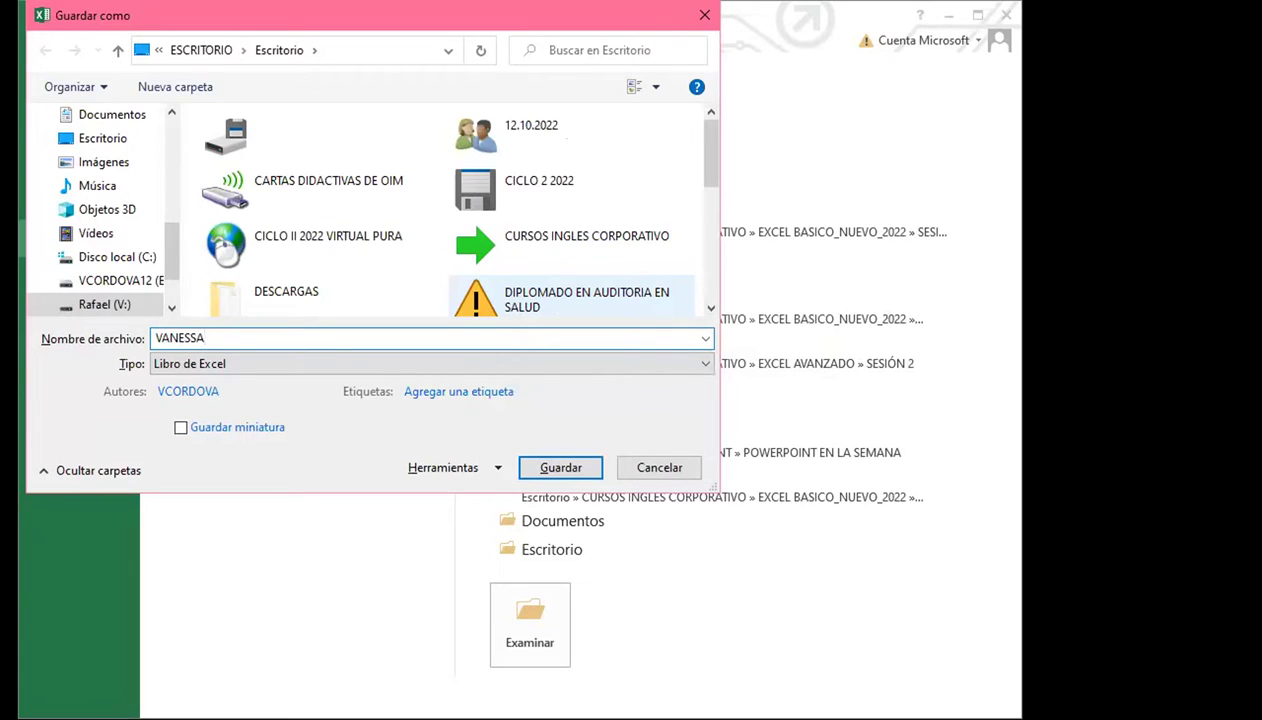
key("ctrl+a")
key("Return")
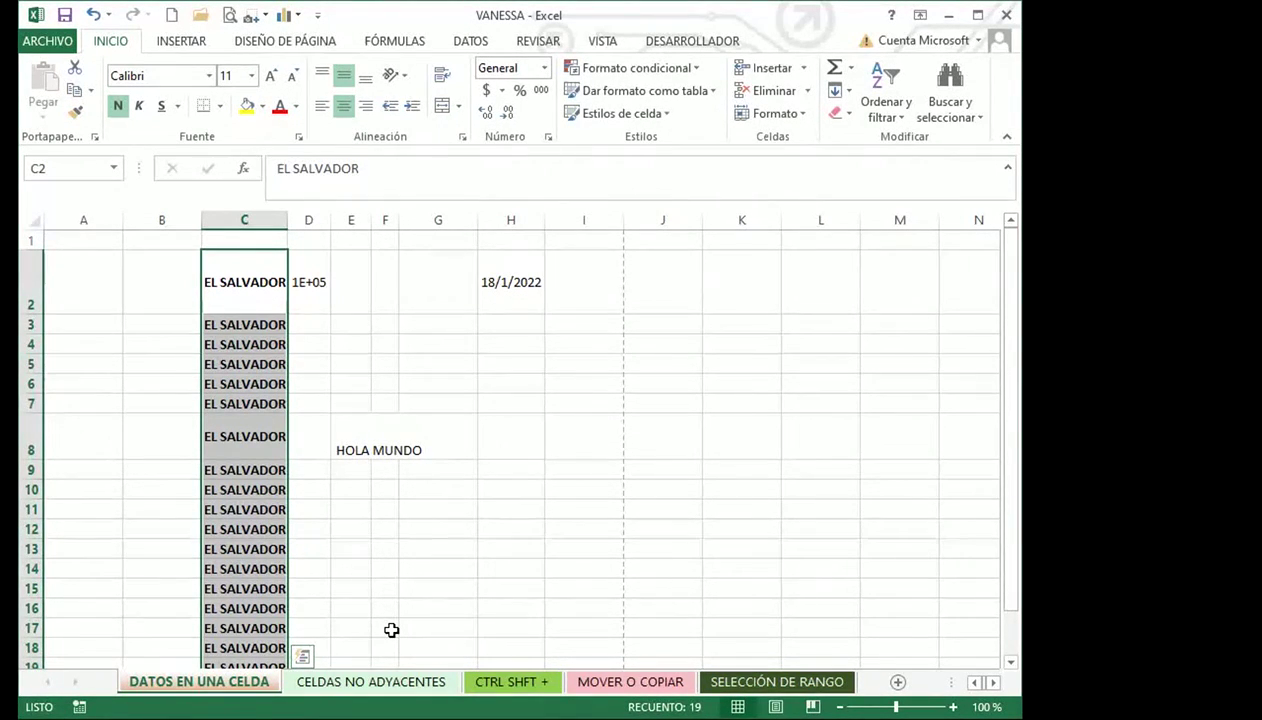
Select H2:H11 starting from the date cell, and enter a person's first name in cell I2
left_click(500, 288)
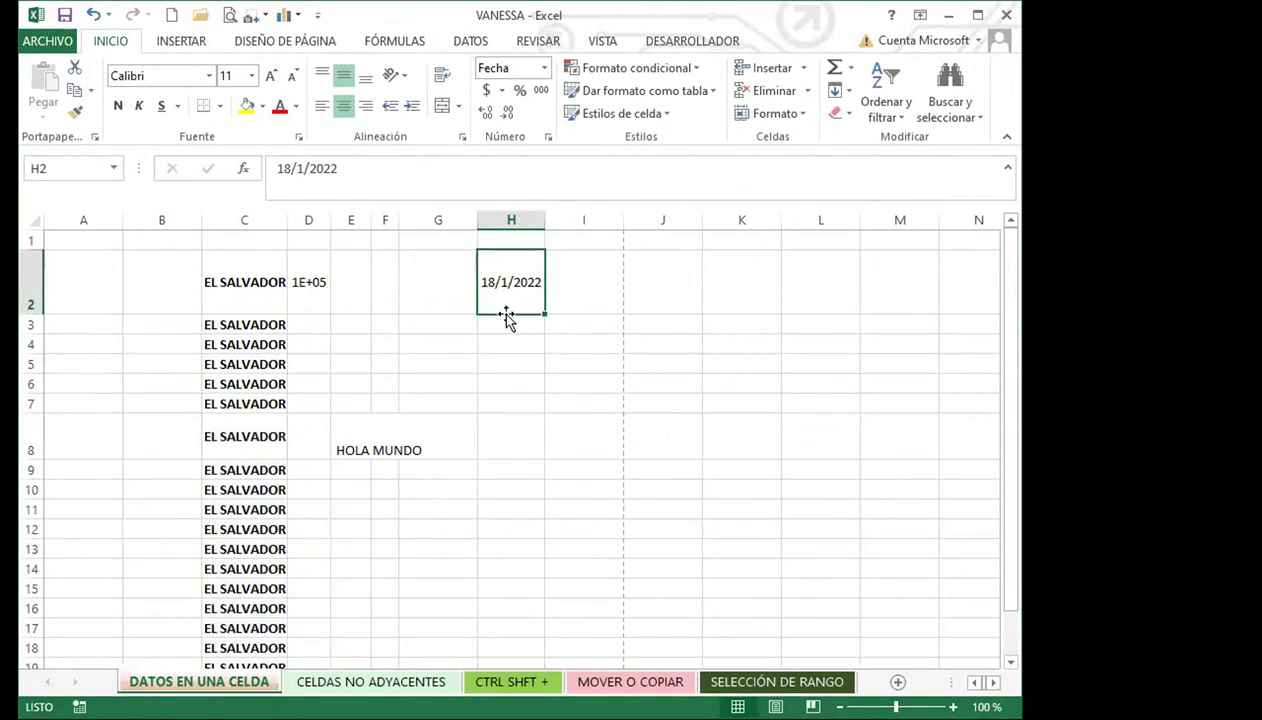
left_click_drag(510, 312, 530, 509)
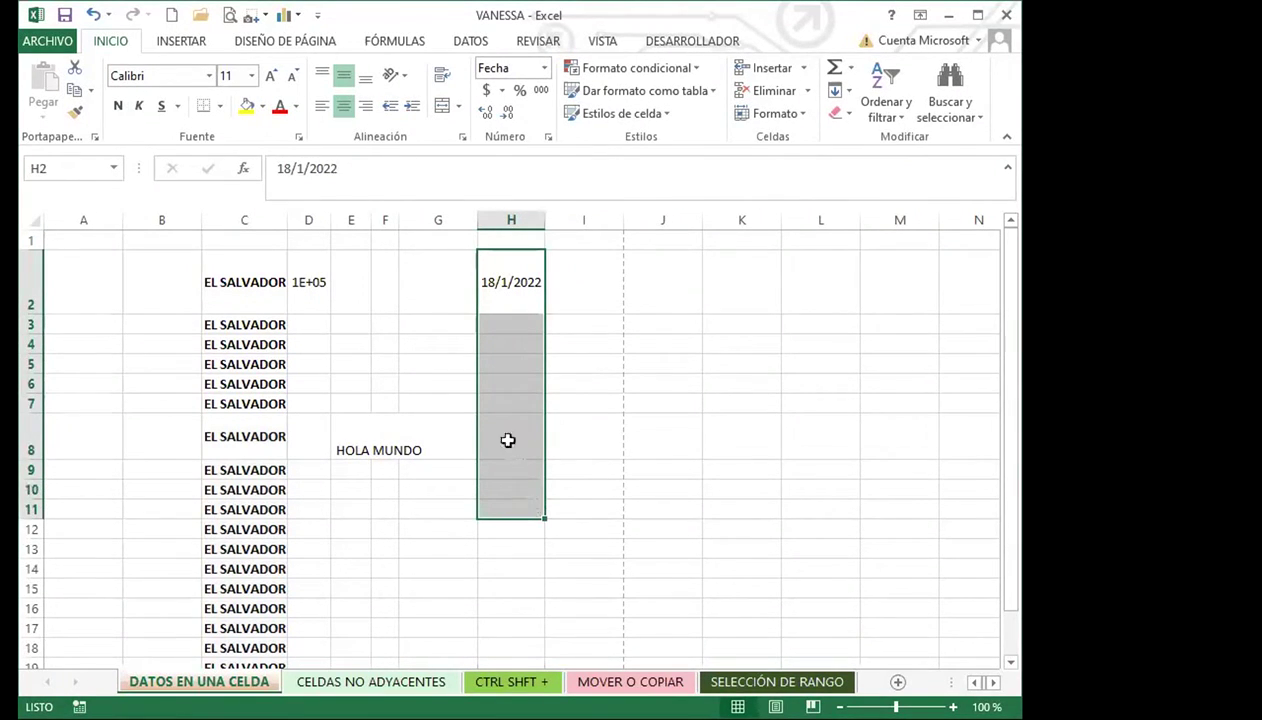
left_click(591, 298)
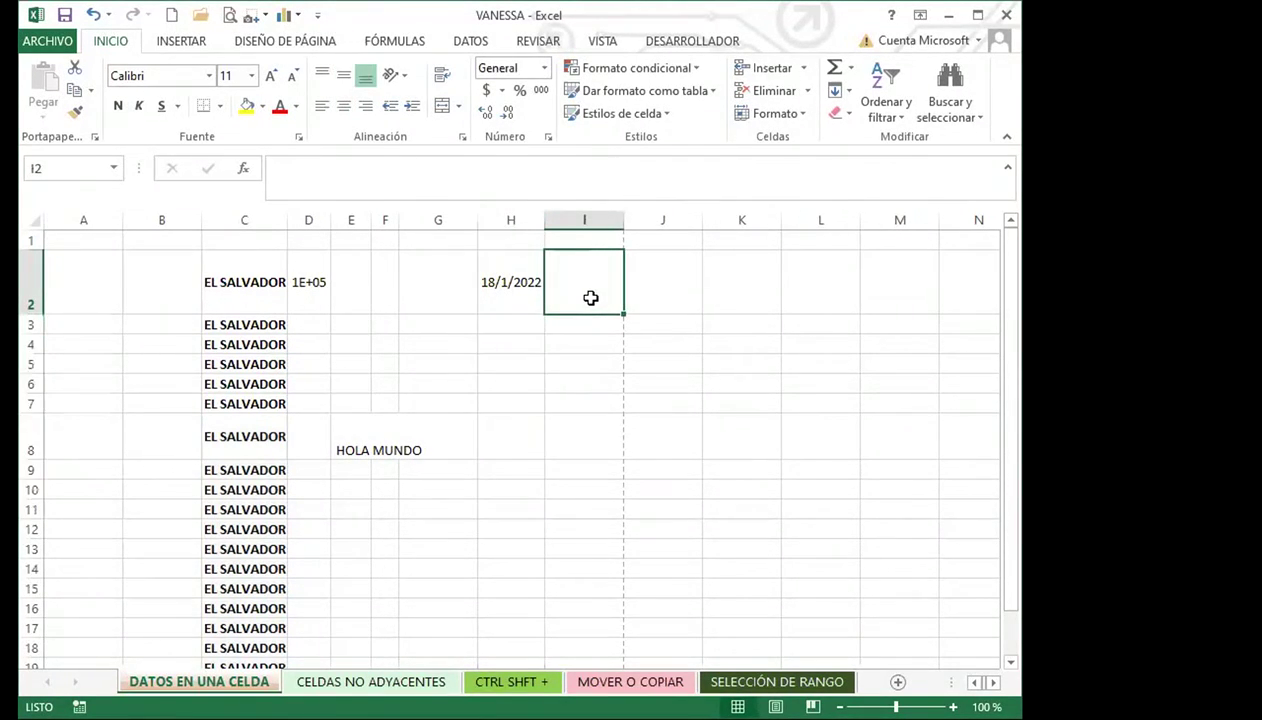
type("VANESSA")
key("Return")
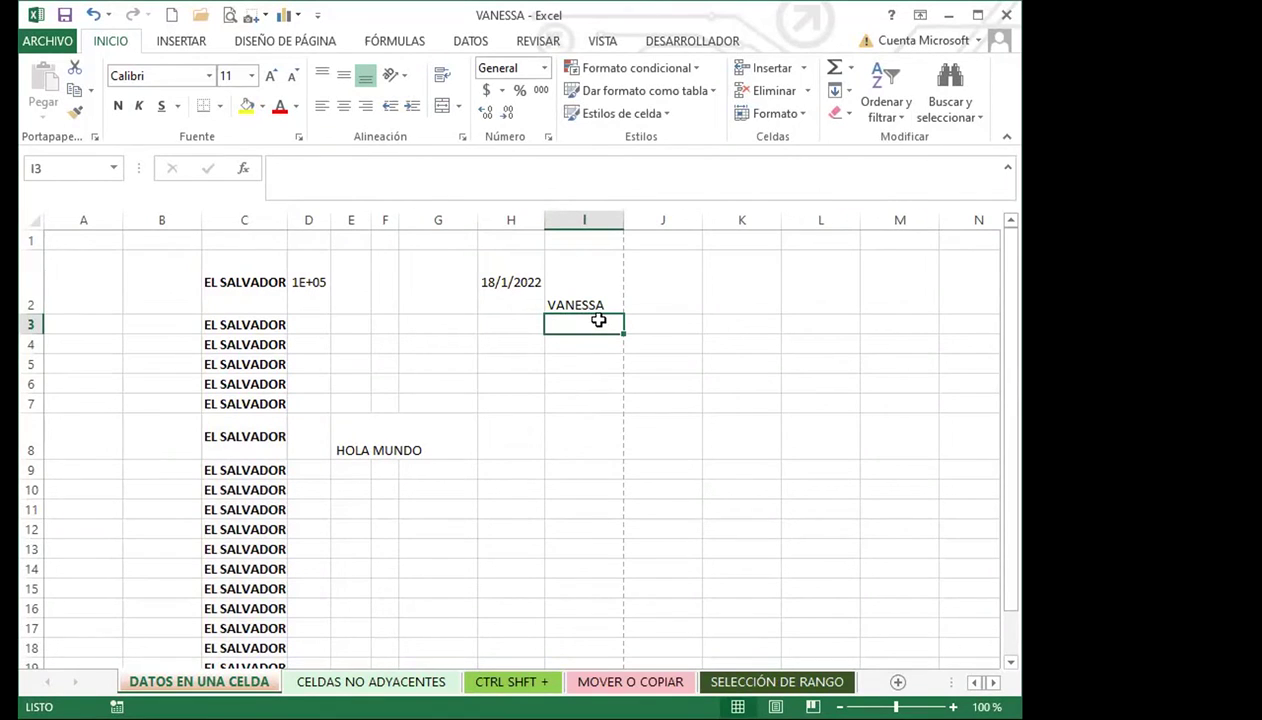
Enter EXCEL in cells H6 and H7
left_click(519, 384)
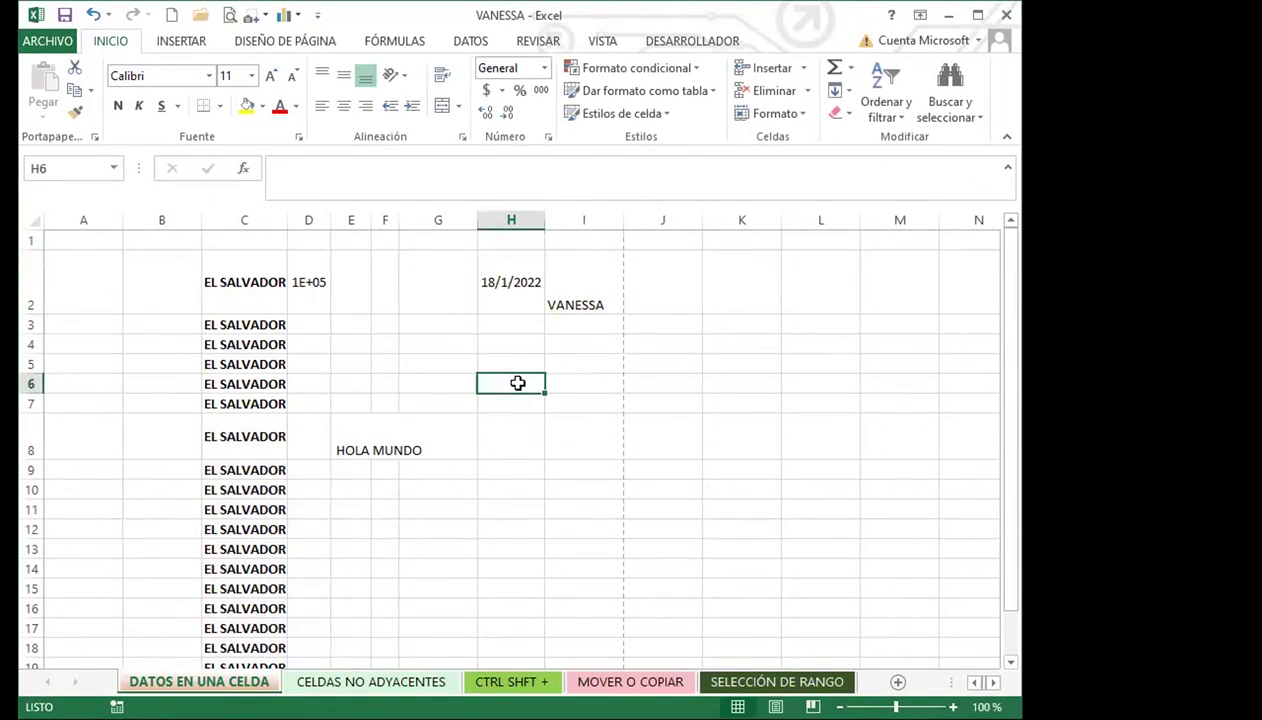
type("EXCEL")
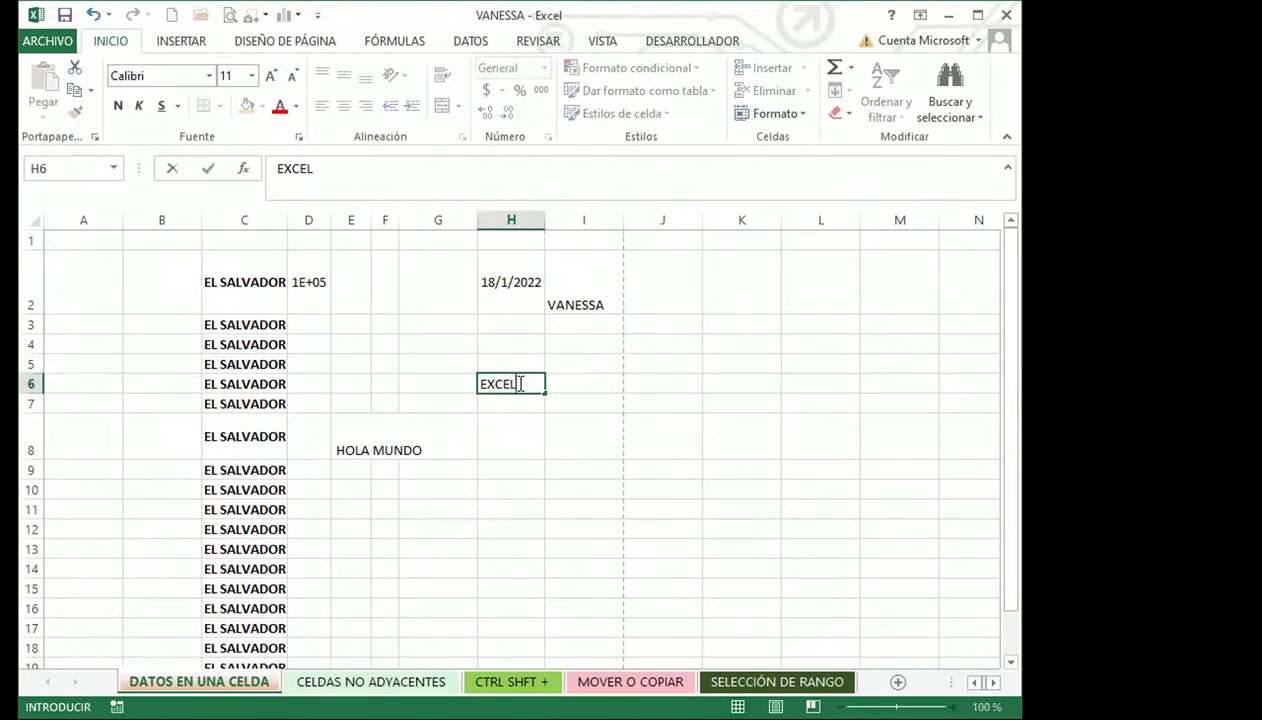
left_click(510, 405)
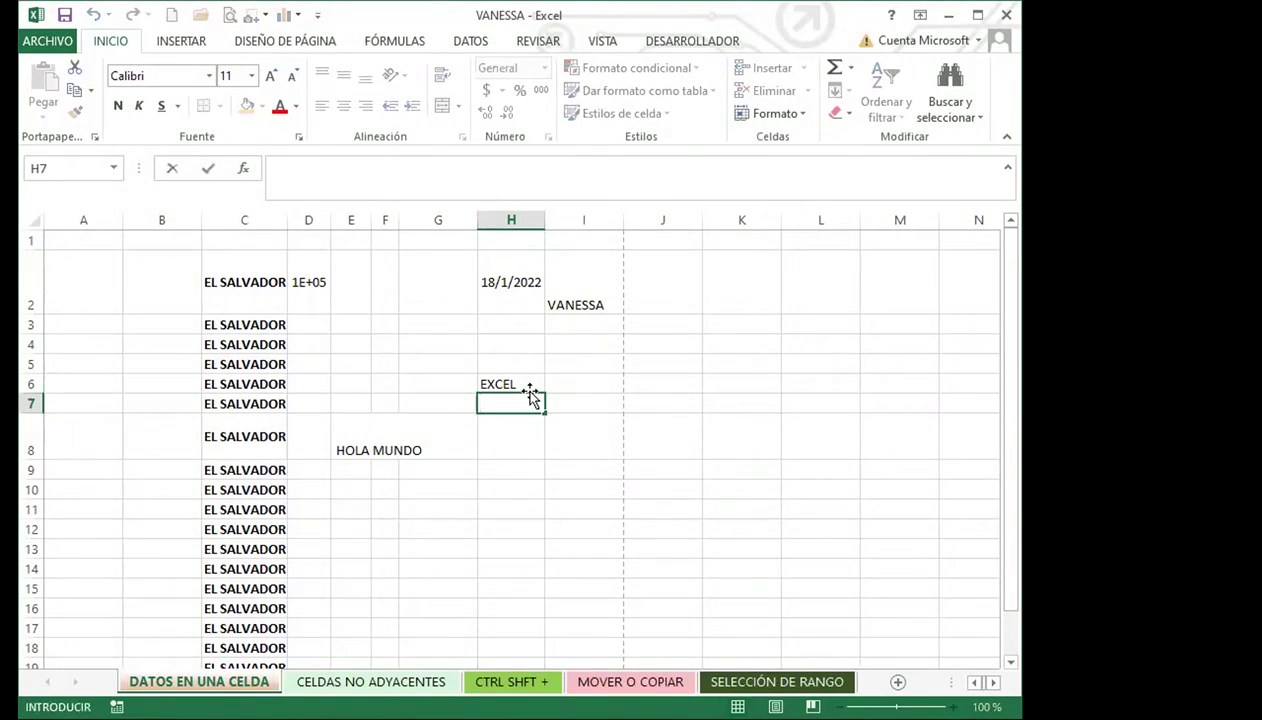
type("EXCEL")
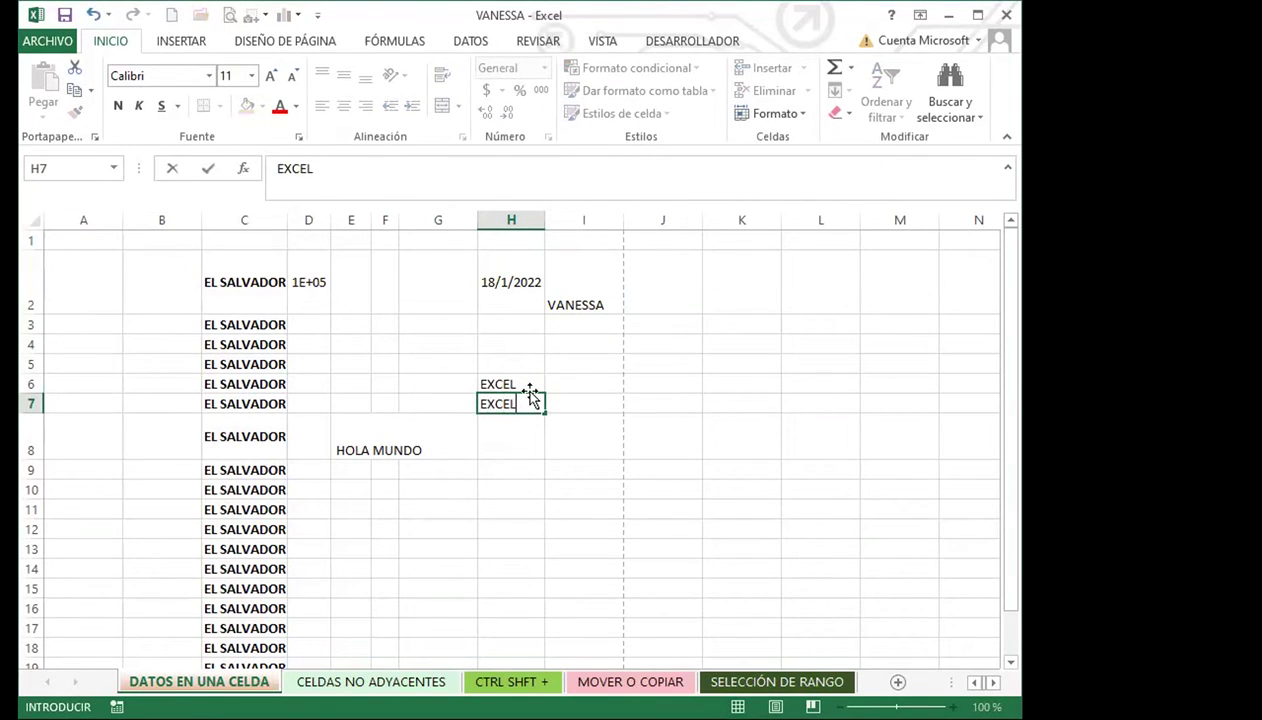
left_click(521, 440)
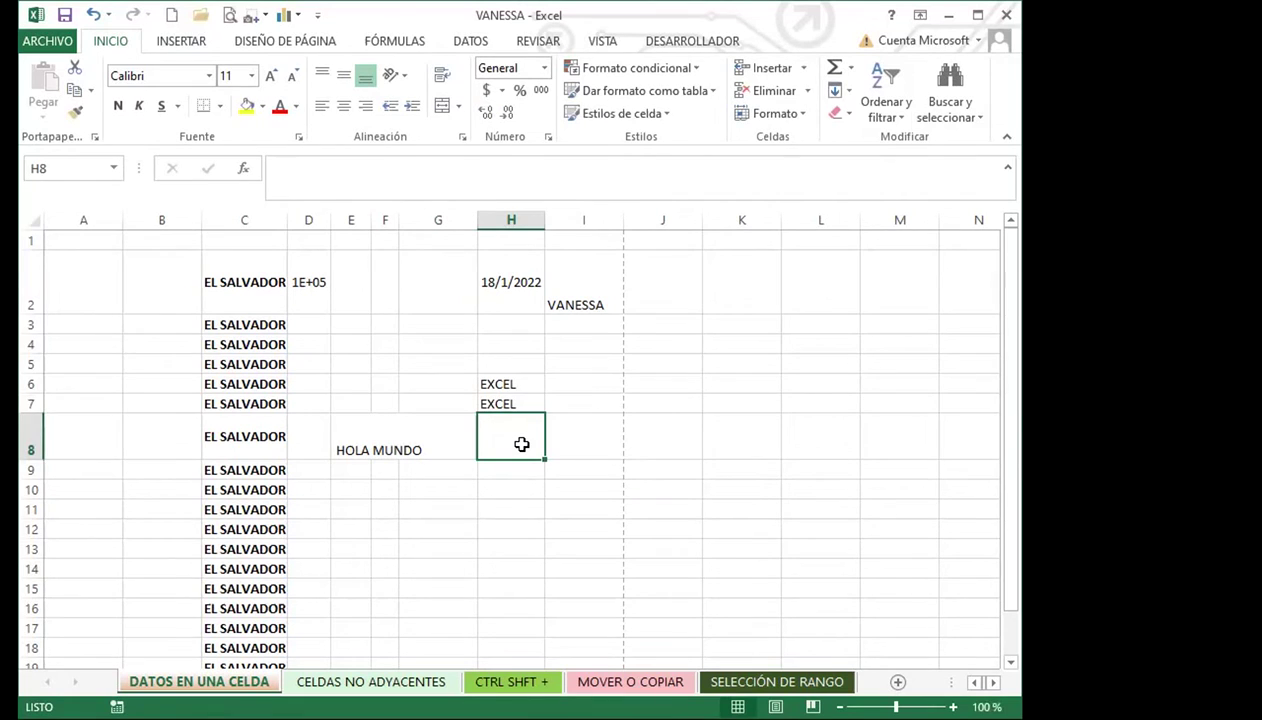
Enter EXCEL in cell H8 through the formula bar
left_click(324, 177)
type("EXCEL")
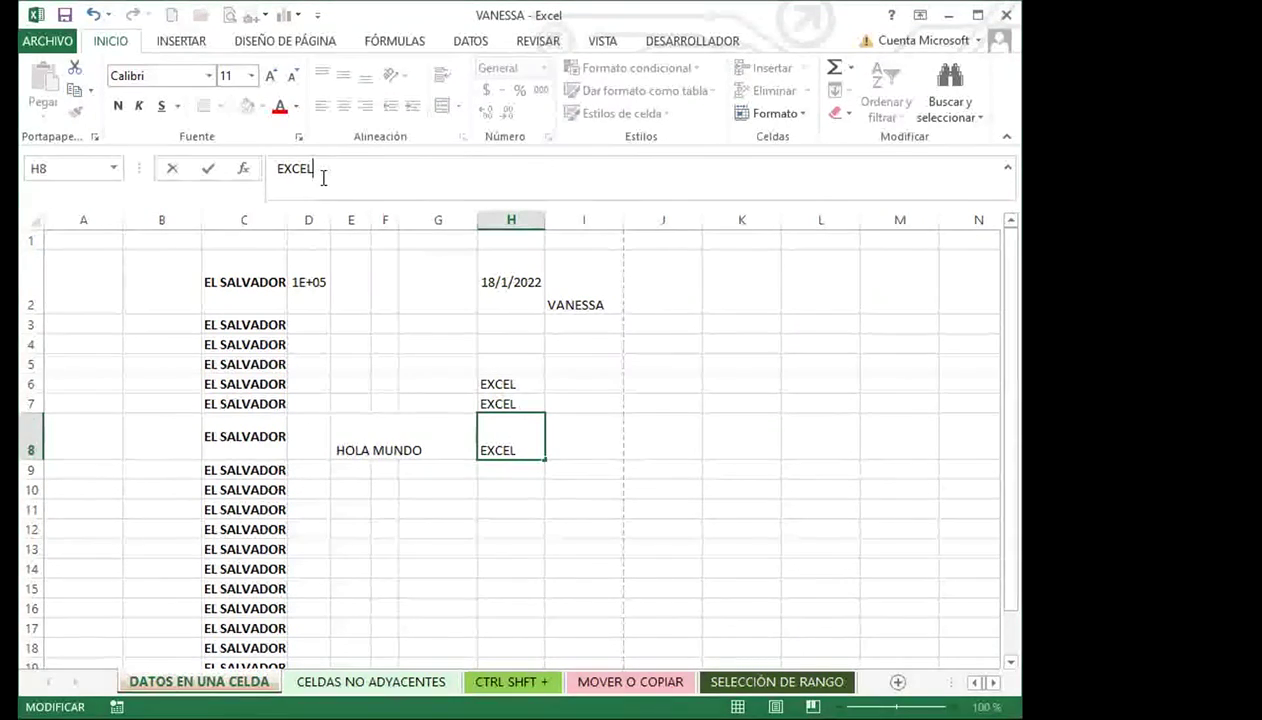
key("Return")
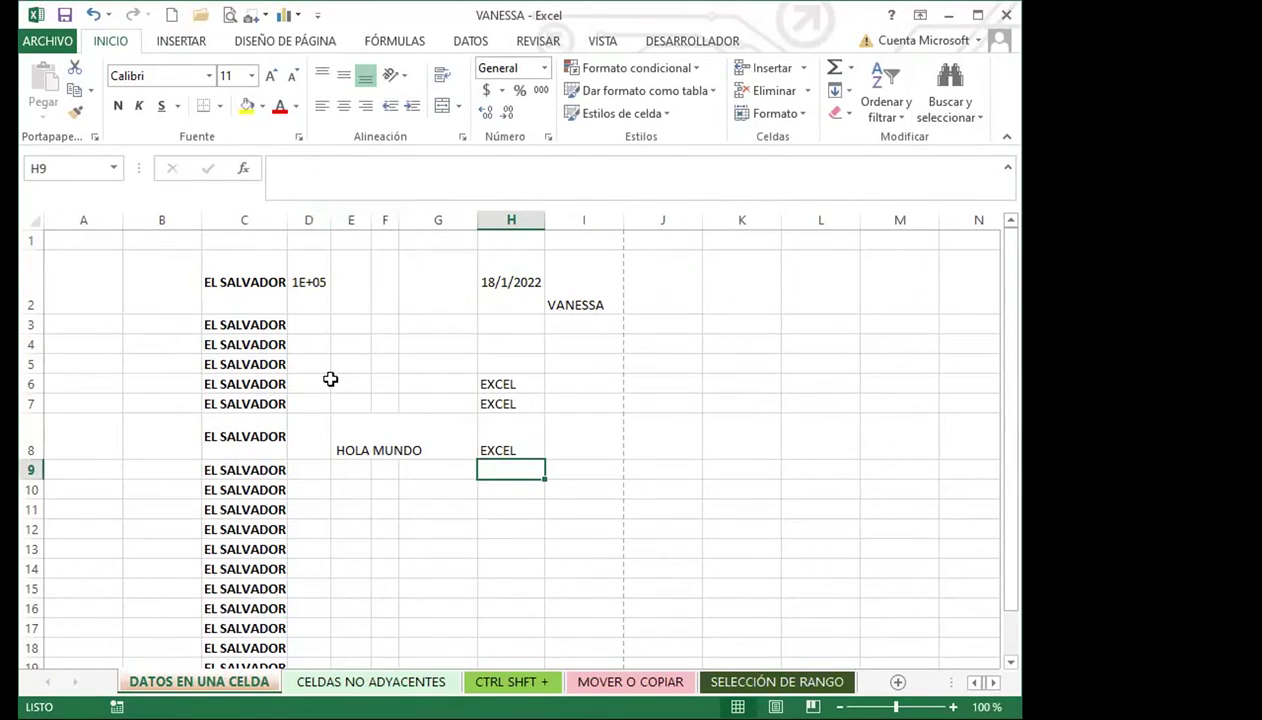
Move the EL SALVADOR entries in C2:C20 to A4:A22, and from there to J3:J21
scroll(366, 490, "down", 1)
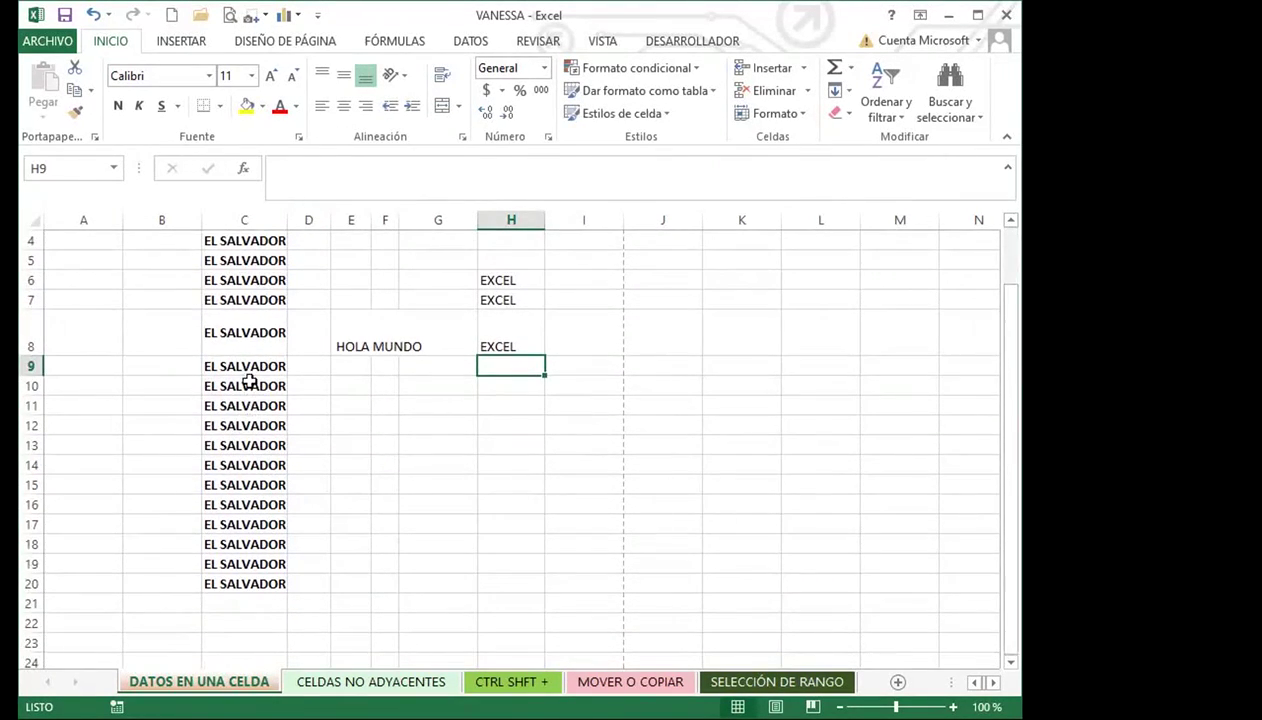
scroll(248, 369, "up", 1)
left_click_drag(249, 285, 240, 664)
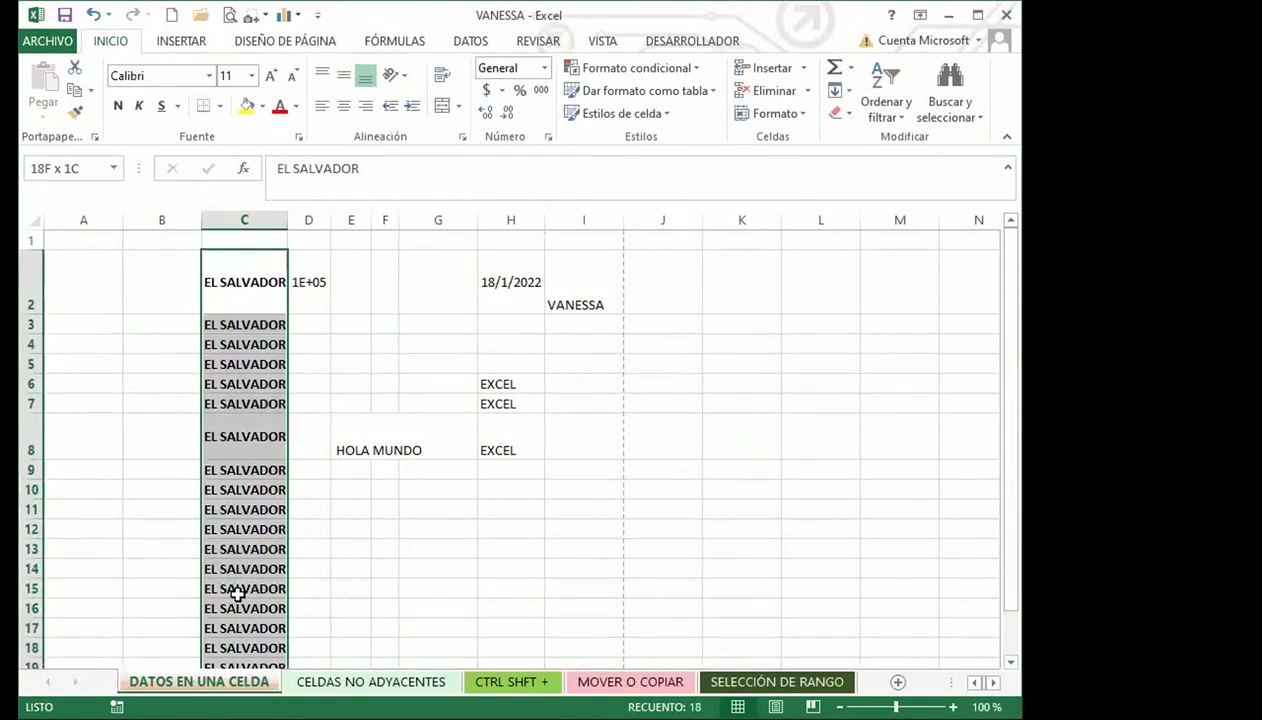
left_click_drag(237, 594, 242, 600)
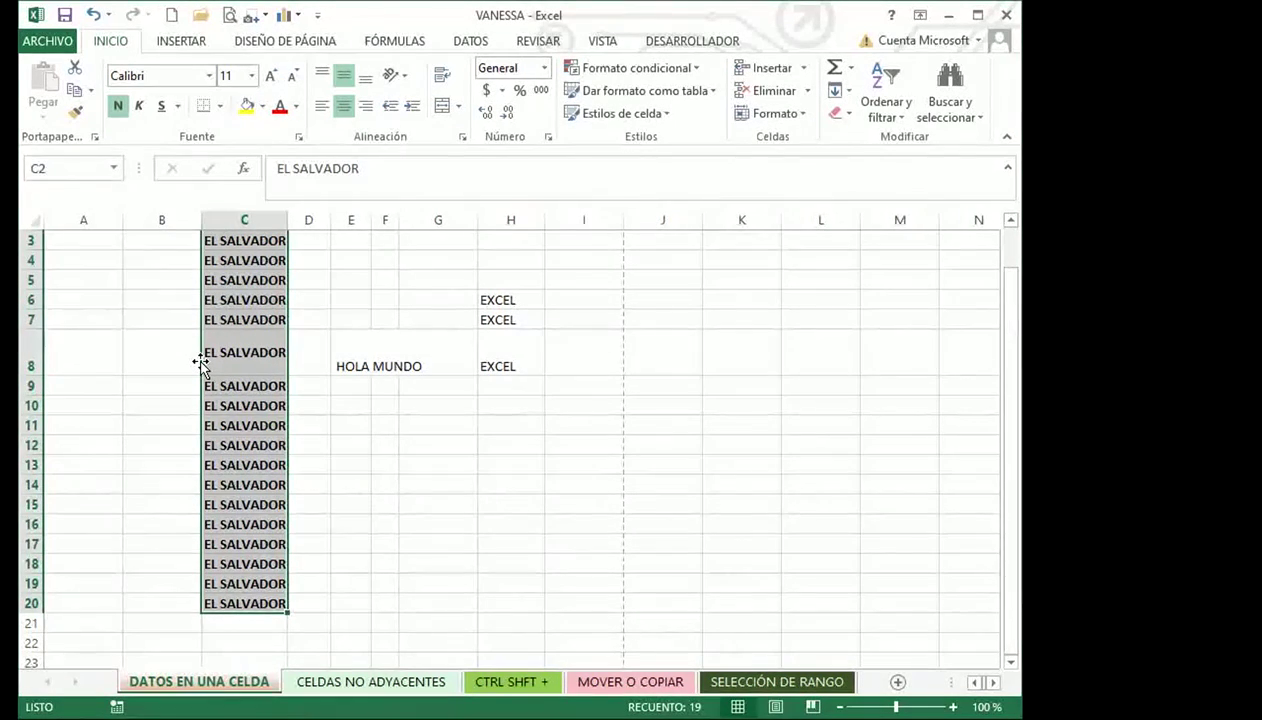
left_click_drag(200, 364, 162, 487)
left_click_drag(100, 438, 93, 405)
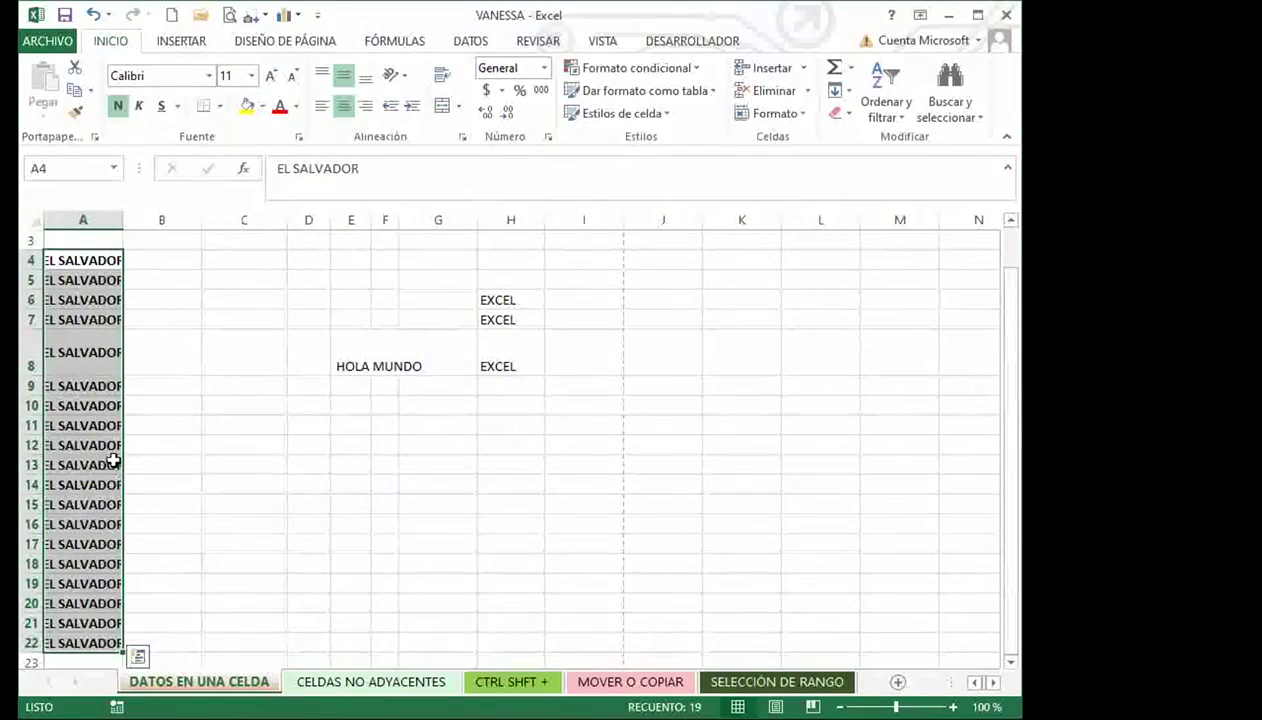
left_click_drag(125, 427, 662, 403)
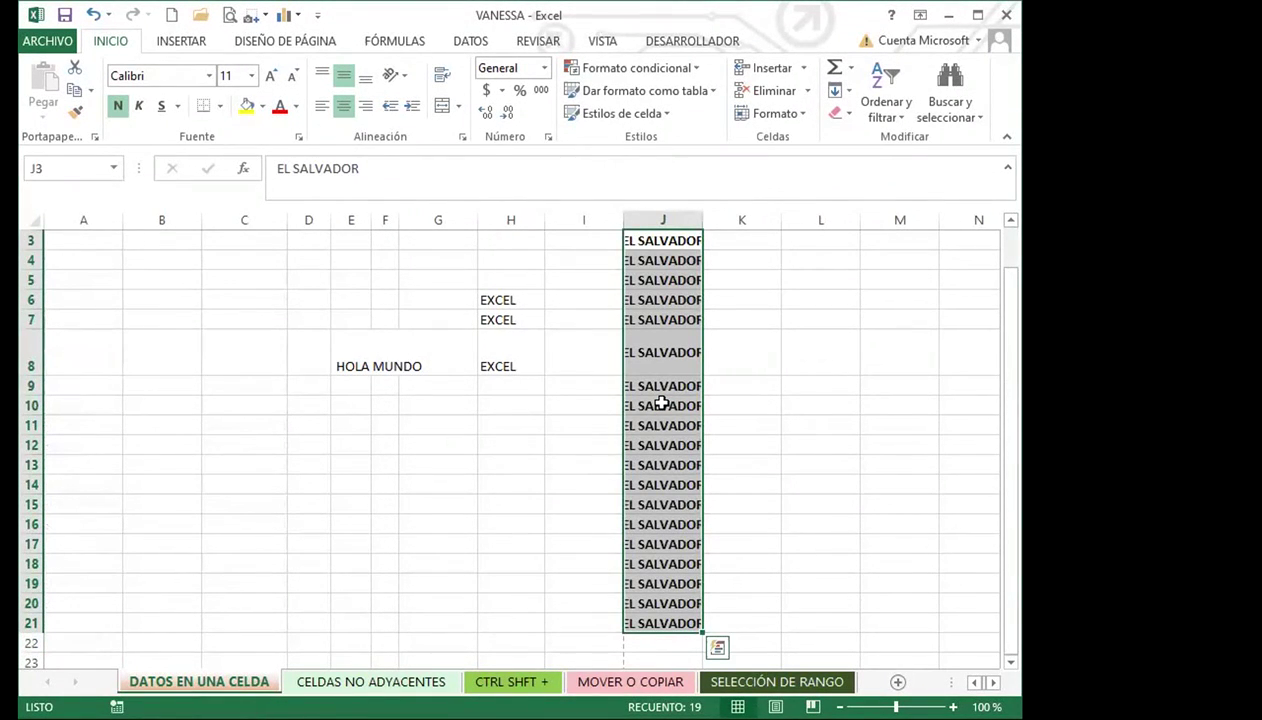
Move the EXCEL entry in H8 to C8 and the one in H7 to B8
left_click(518, 364)
left_click_drag(230, 355, 228, 350)
left_click(506, 322)
left_click_drag(518, 330, 155, 358)
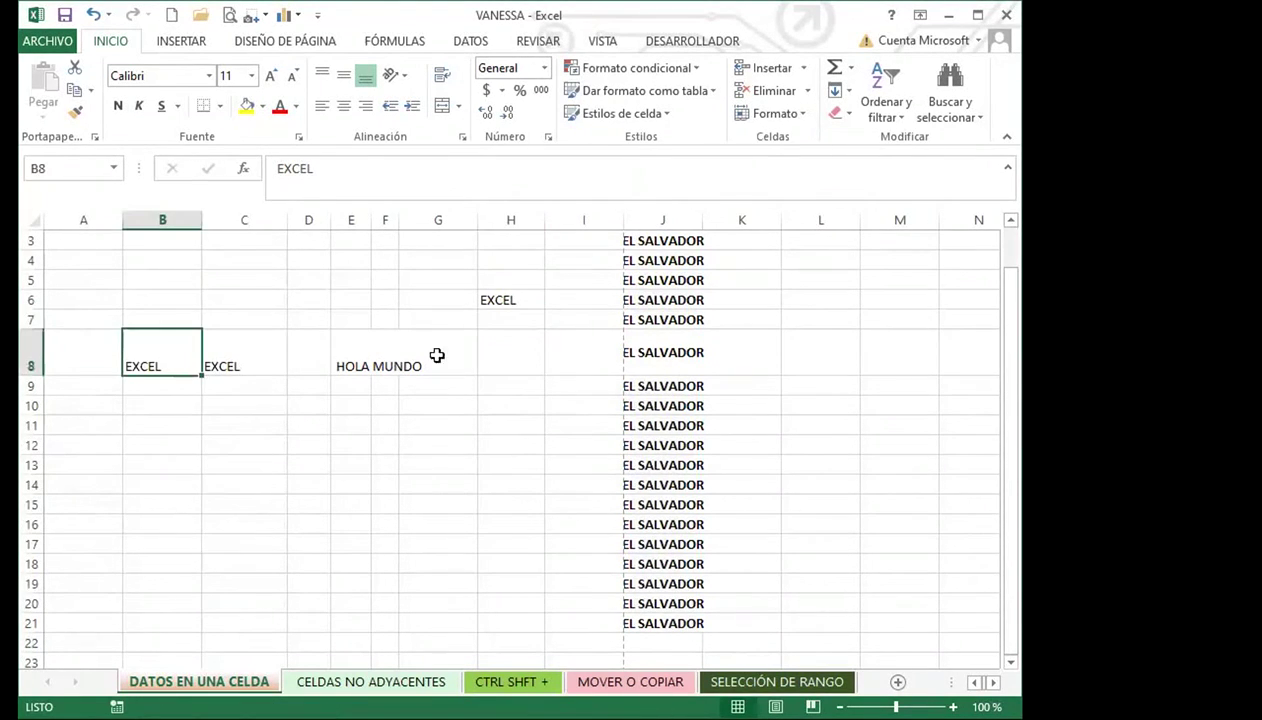
Fill EXCEL from H6 down to H21, and extend the fill sideways to cover G6:I21
left_click(503, 306)
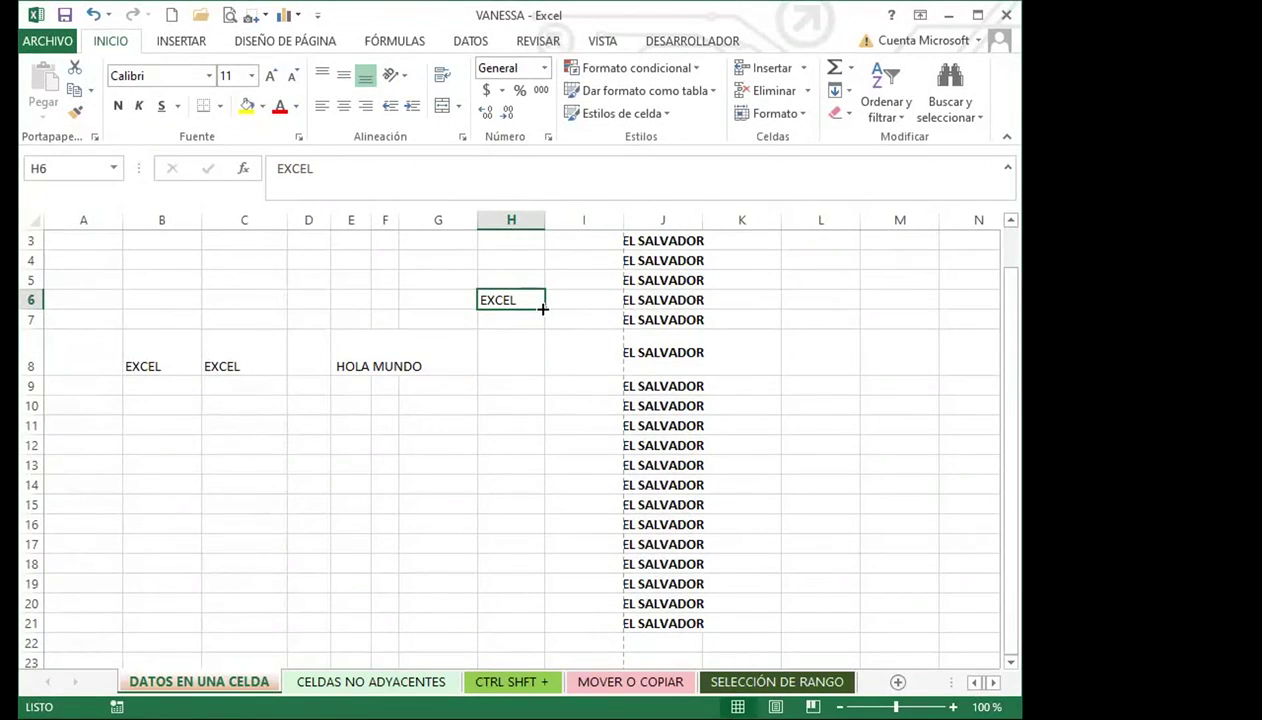
left_click_drag(542, 309, 535, 625)
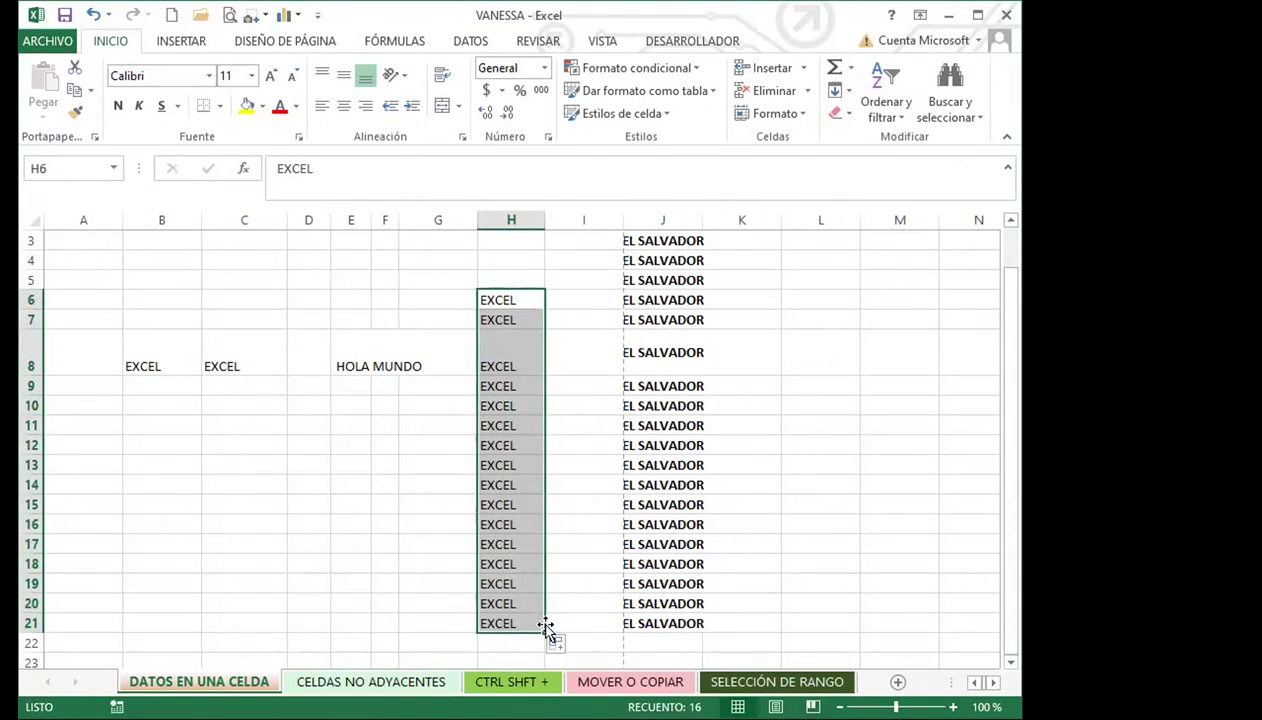
left_click_drag(545, 632, 442, 608)
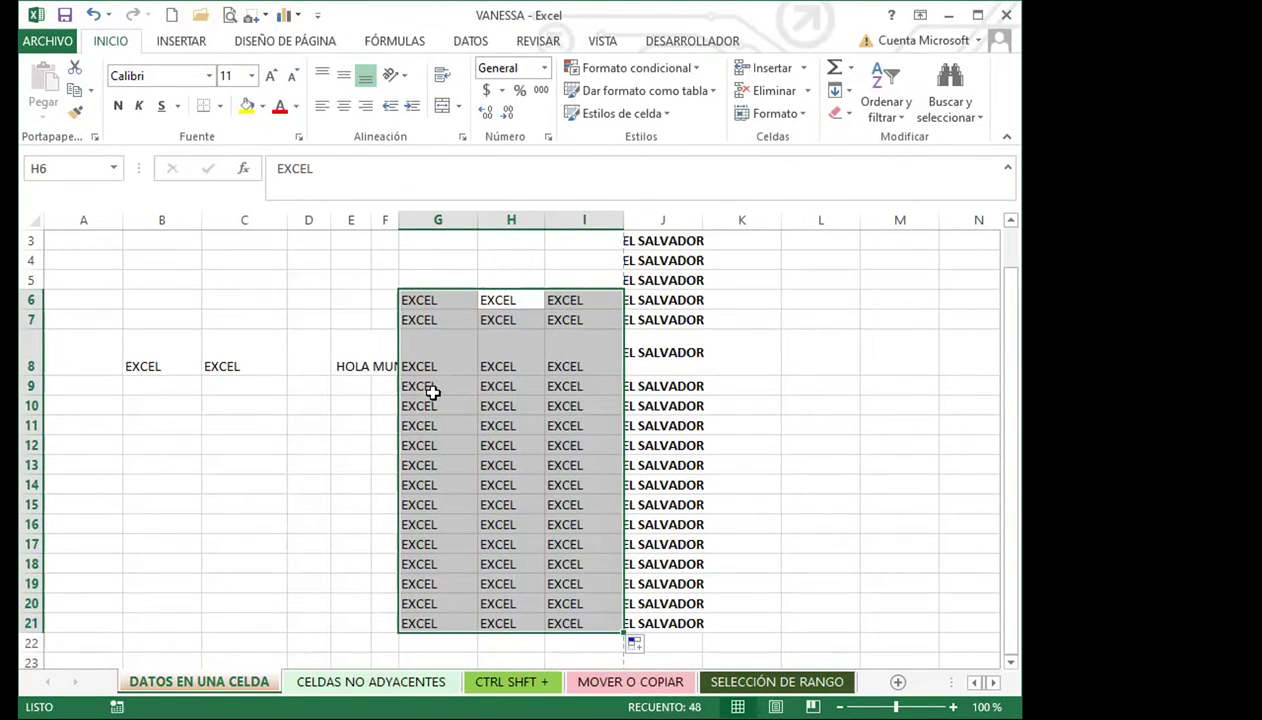
Extend the EXCEL block in columns G to I downward in several fills, ending at row 38
left_click_drag(624, 634, 594, 589)
scroll(594, 588, "down", 3)
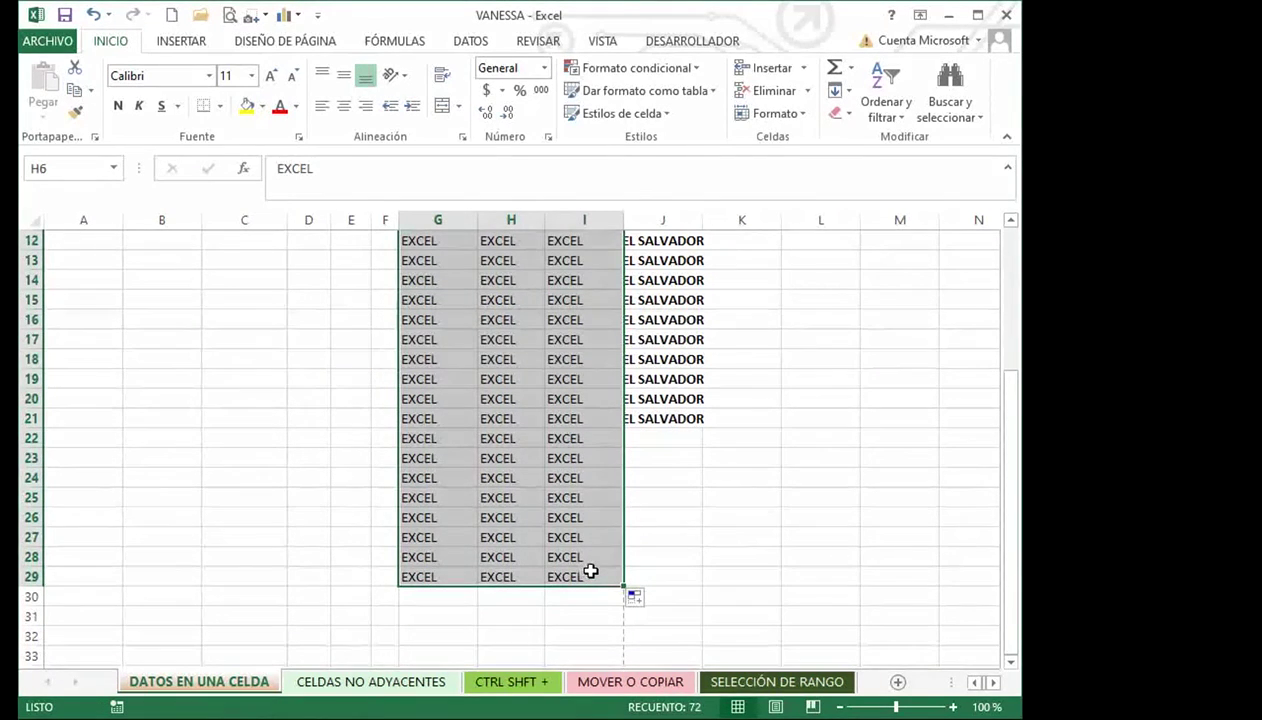
scroll(541, 531, "up", 4)
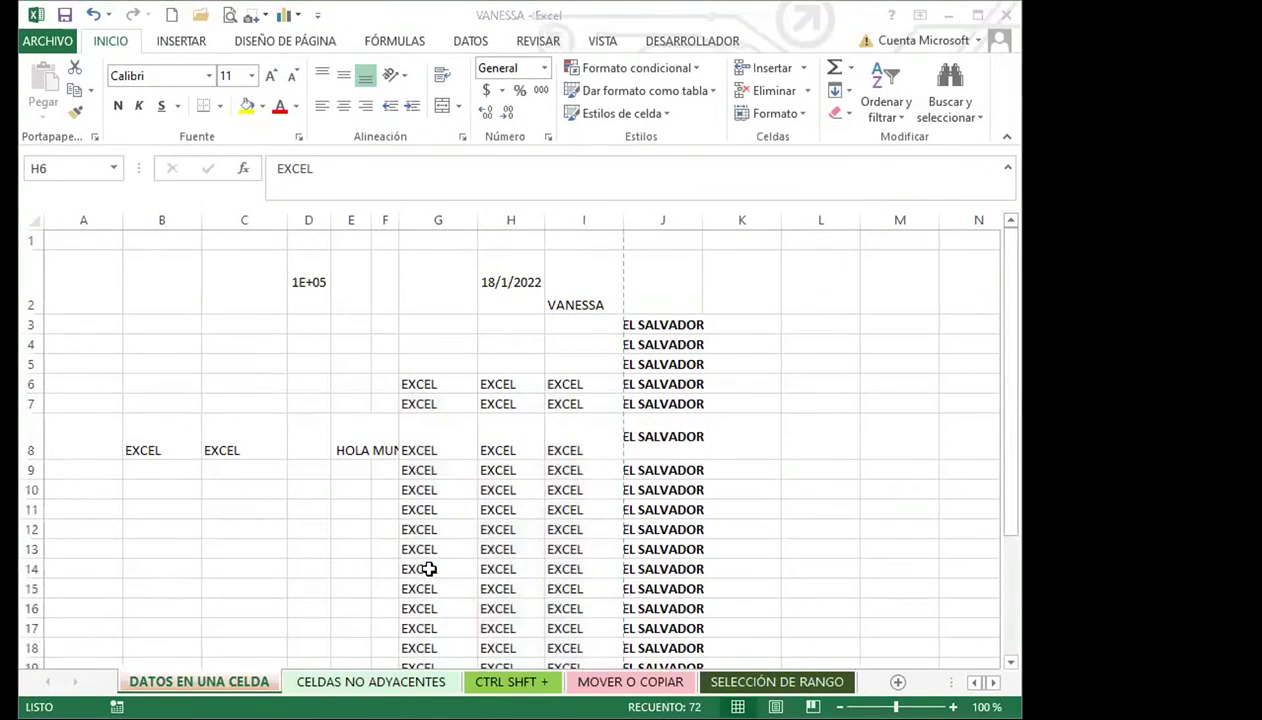
scroll(456, 478, "down", 5)
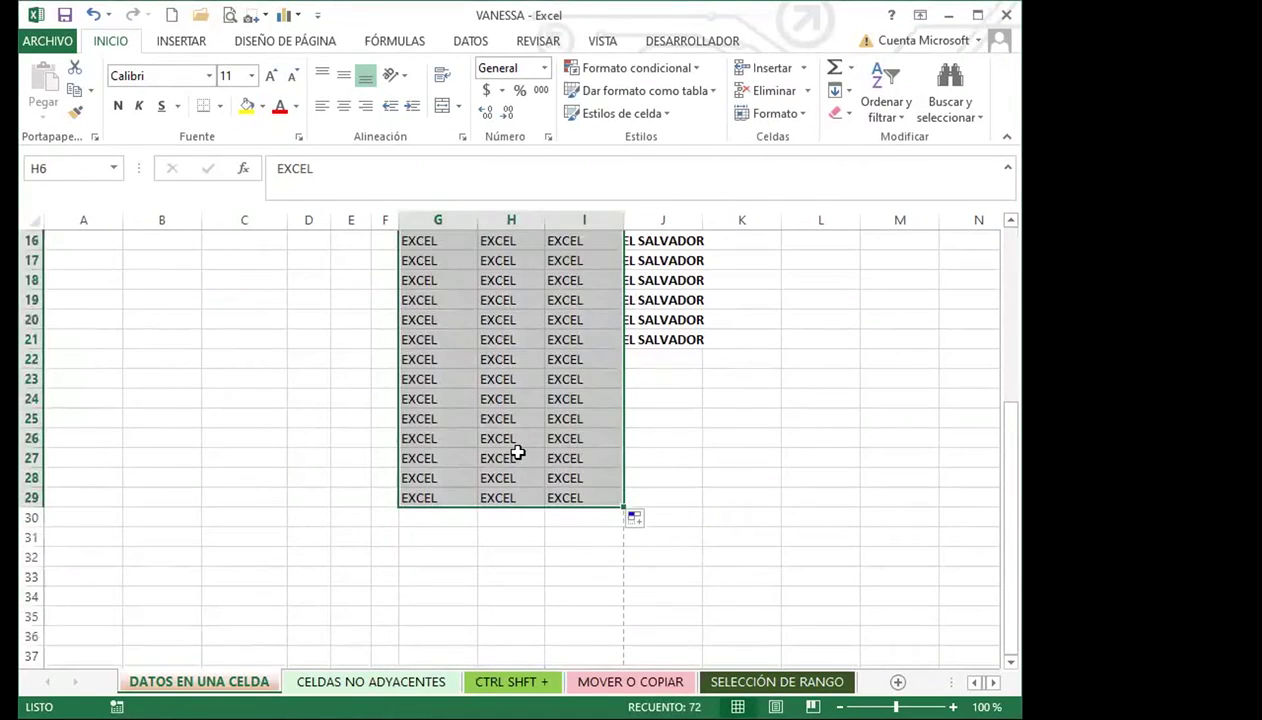
left_click(517, 453)
left_click_drag(412, 462, 590, 626)
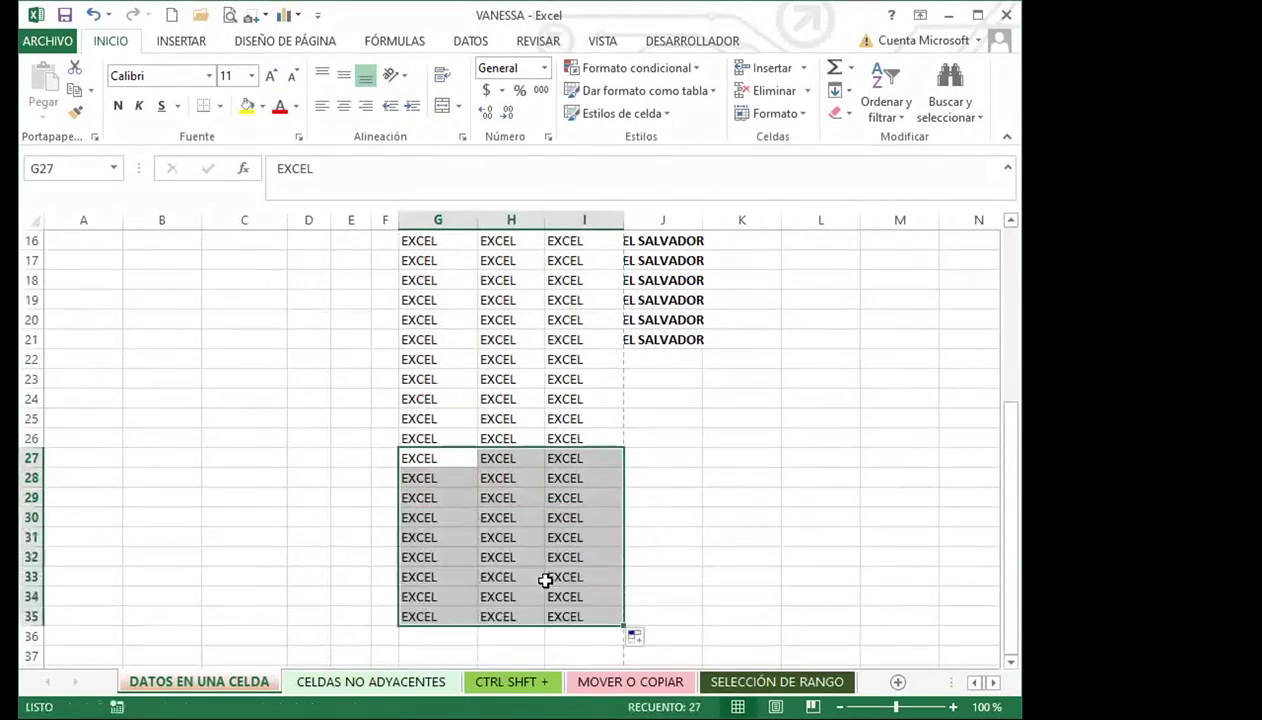
scroll(545, 580, "down", 1)
left_click_drag(628, 573, 588, 617)
left_click(340, 418)
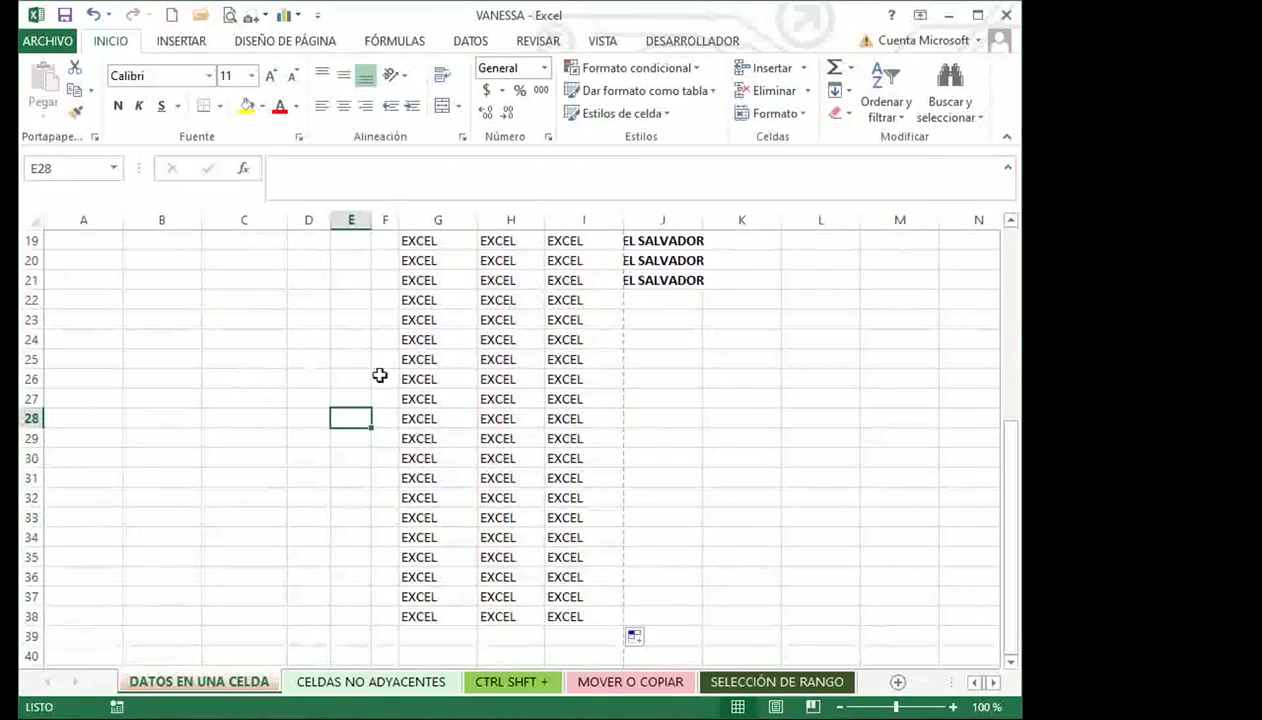
Resize column D by hand to narrower, wider and very narrow again, and make row 8 taller
scroll(466, 460, "up", 6)
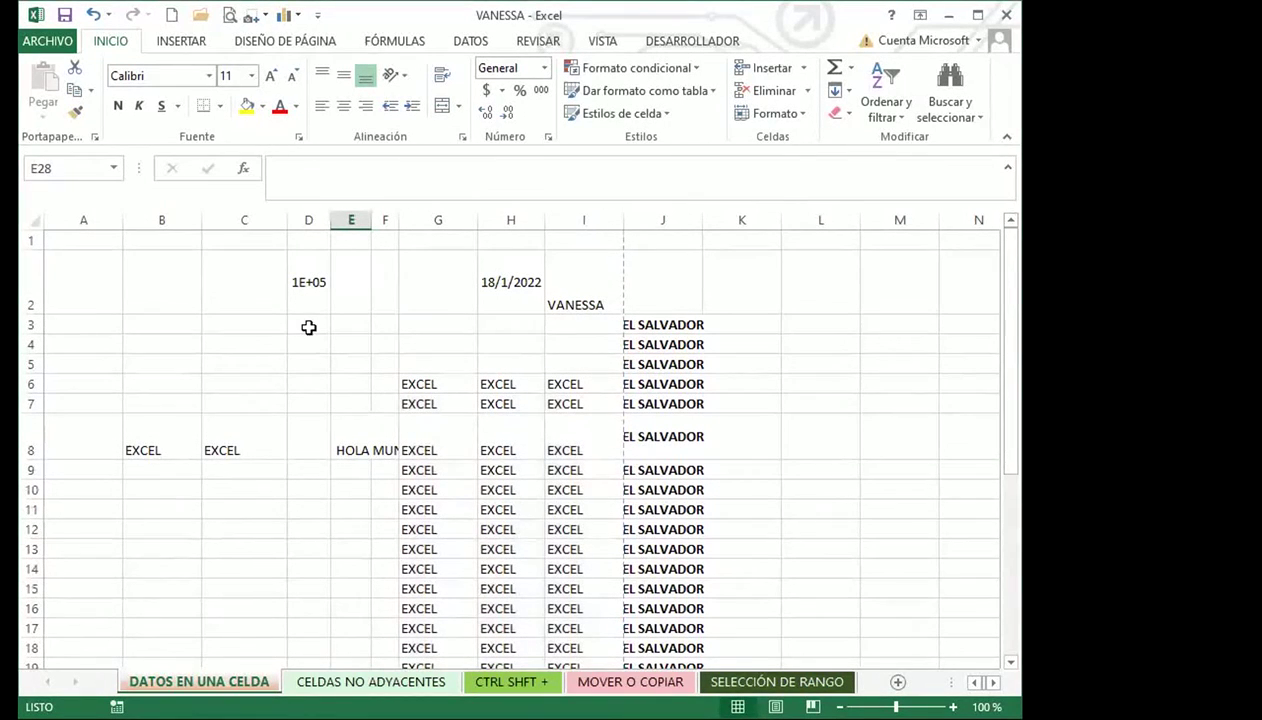
mouse_move(328, 221)
left_mouse_down()
mouse_move(361, 224)
mouse_move(322, 224)
left_mouse_up()
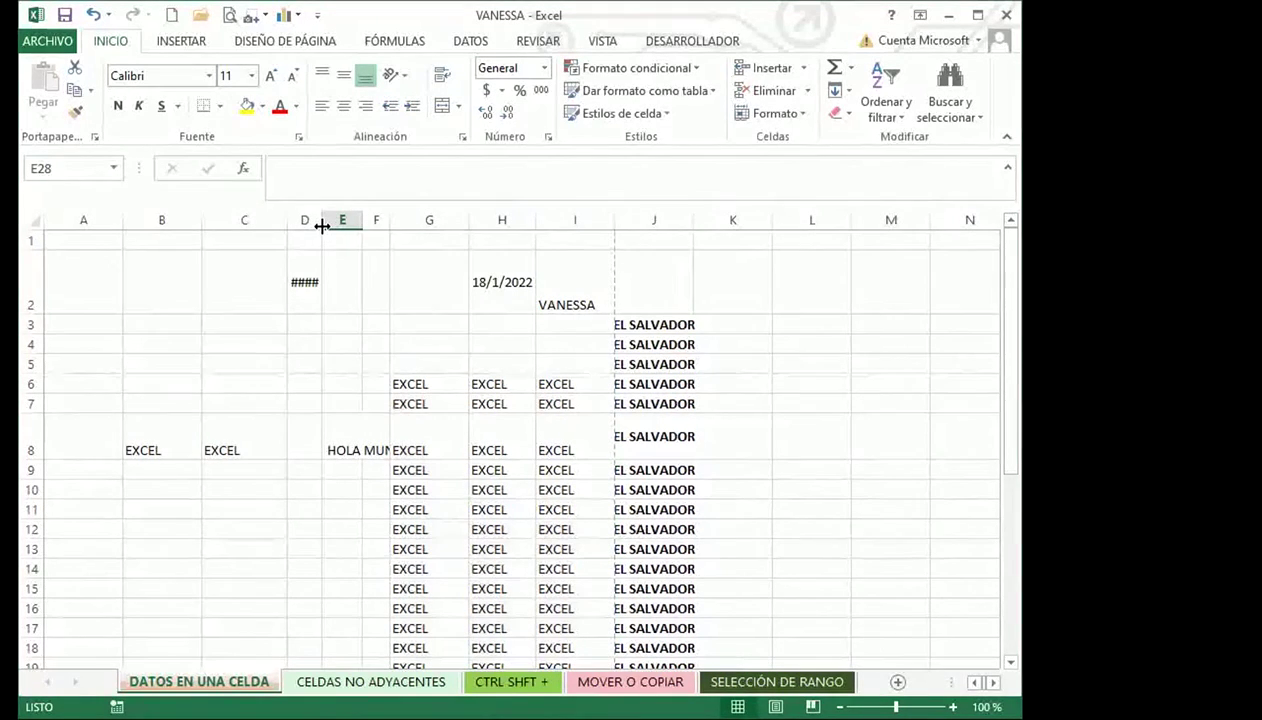
left_click_drag(324, 224, 352, 224)
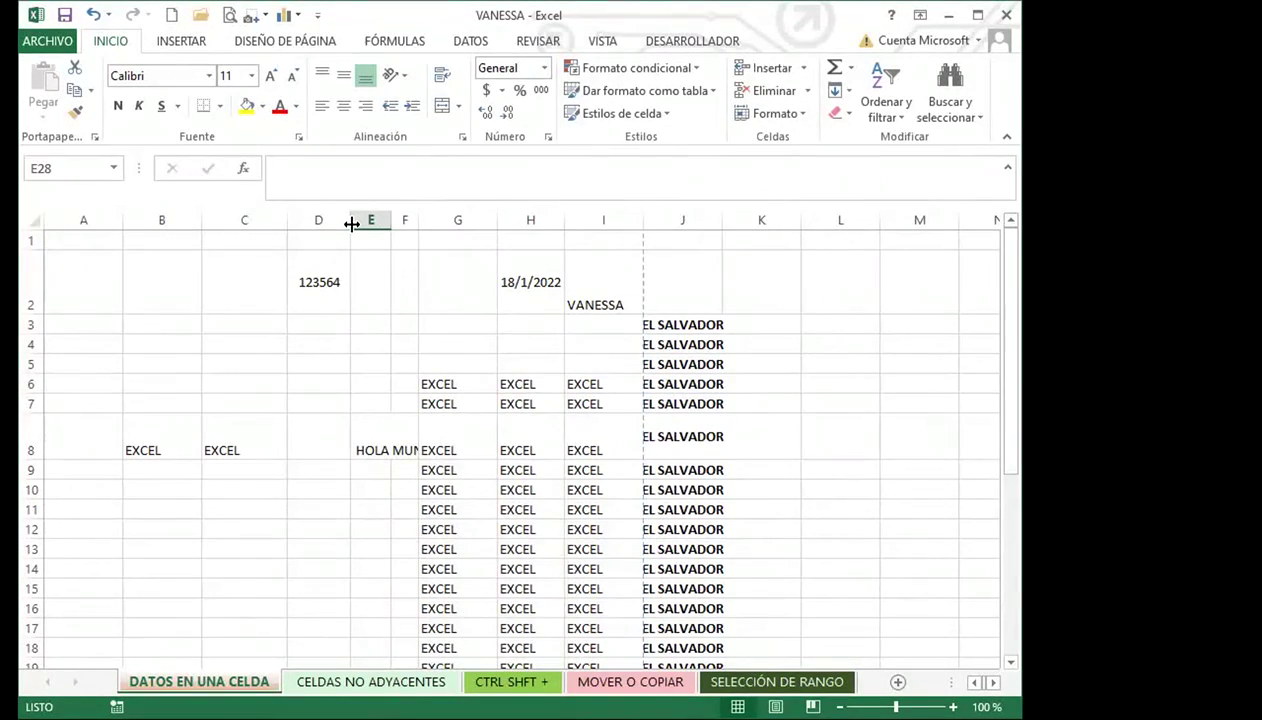
left_click_drag(352, 224, 313, 222)
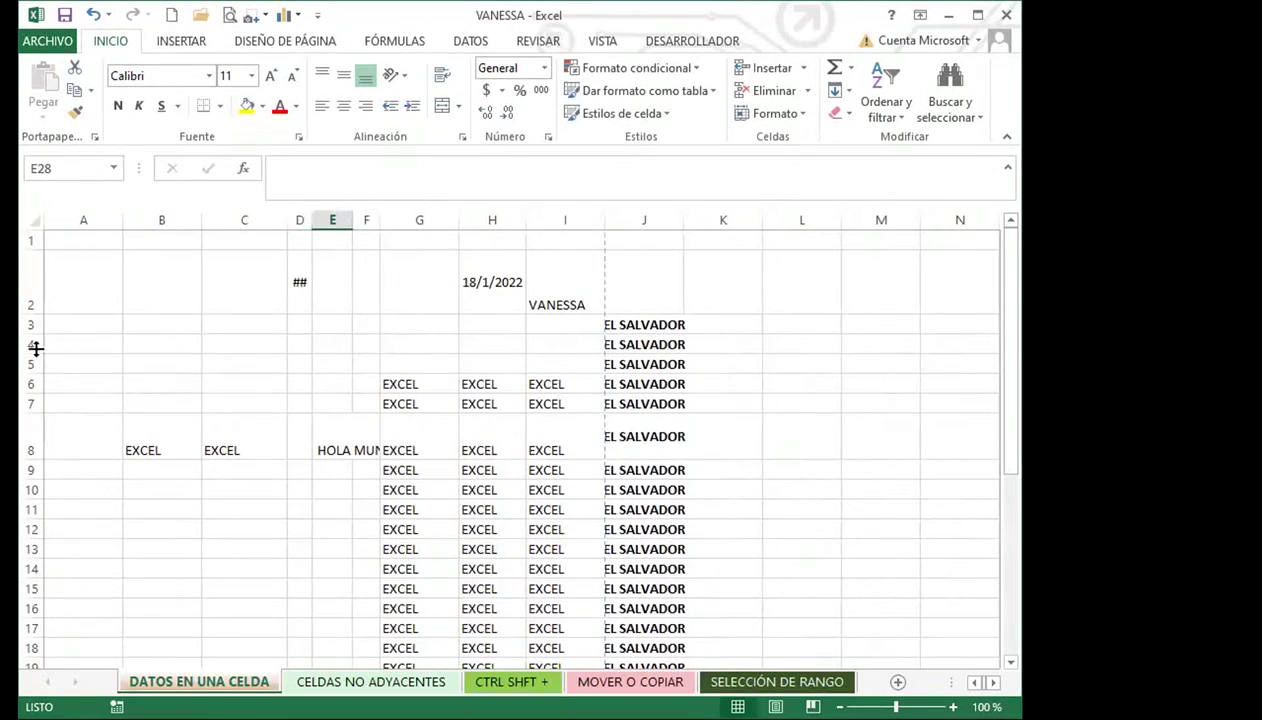
left_click_drag(35, 461, 33, 500)
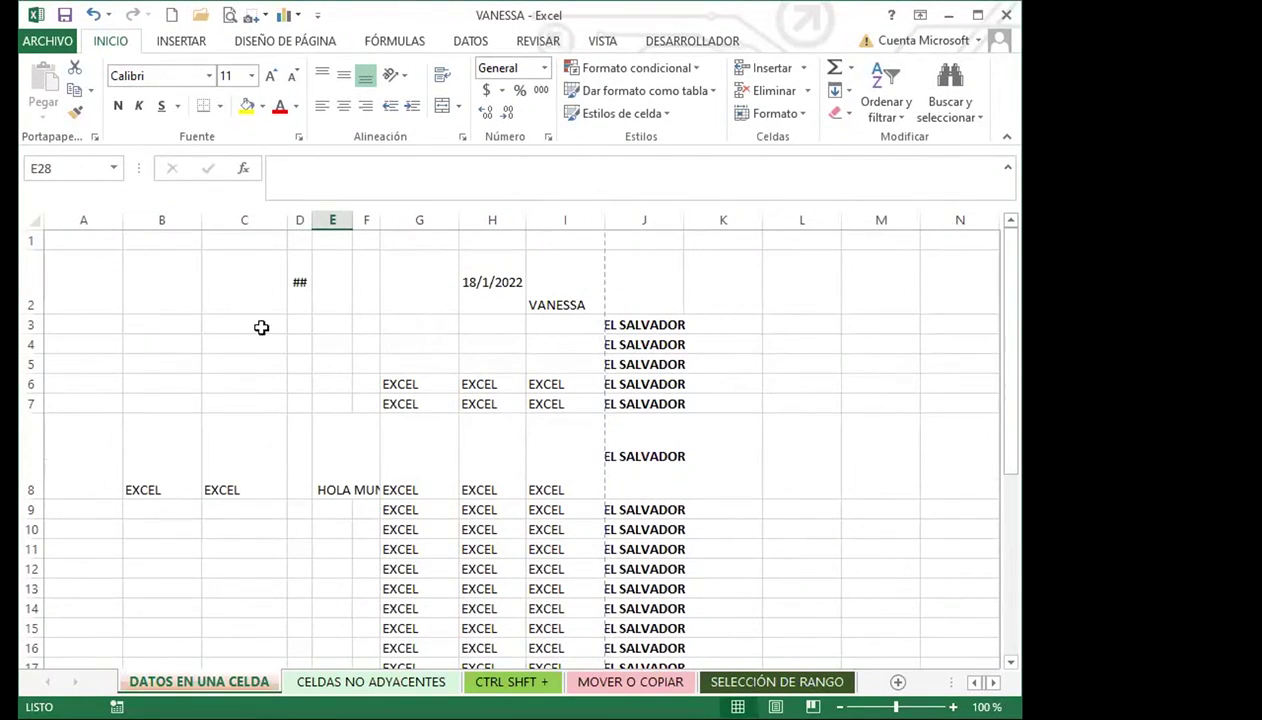
Set the width of column D to exactly 25 and check the width at the column's edge
left_click(300, 300)
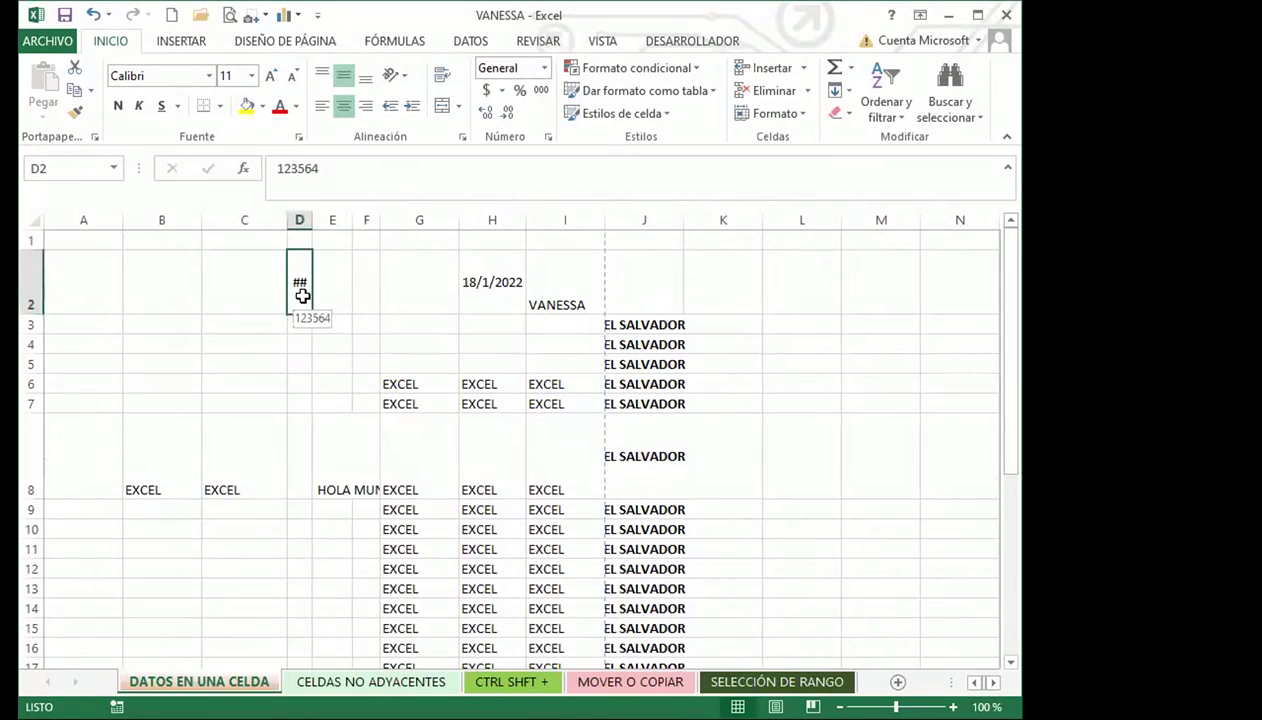
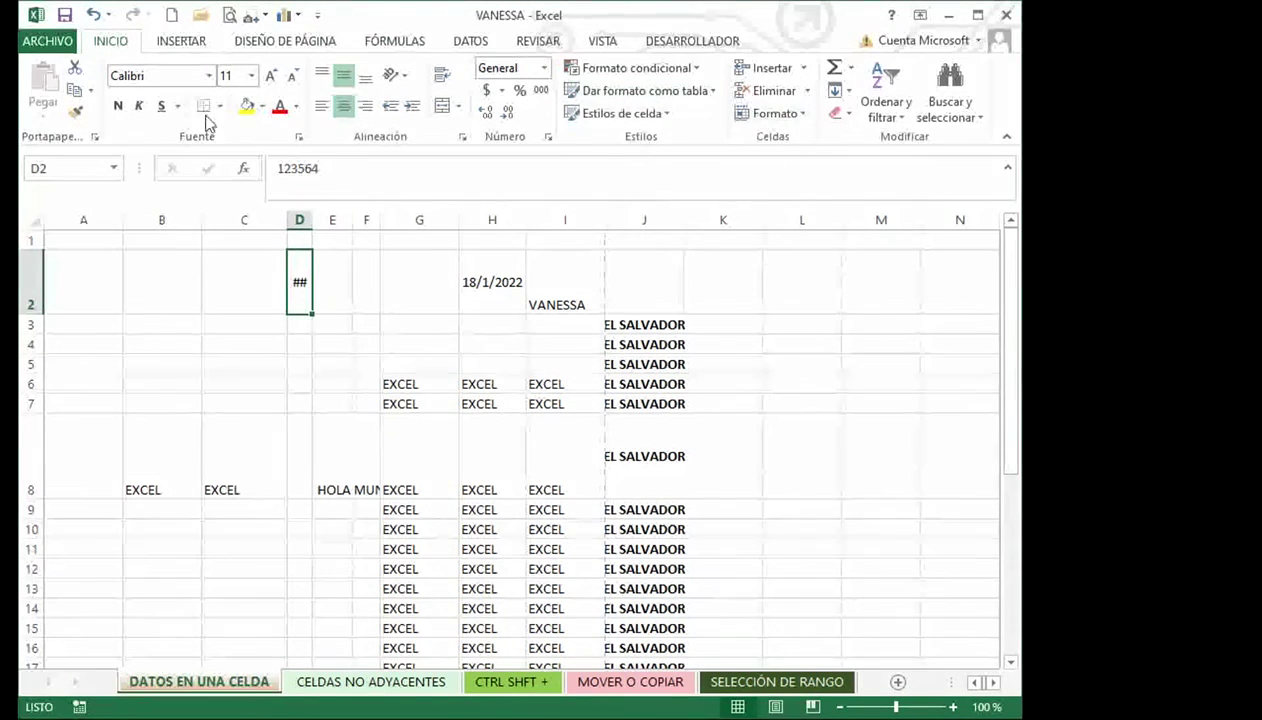
left_click(803, 118)
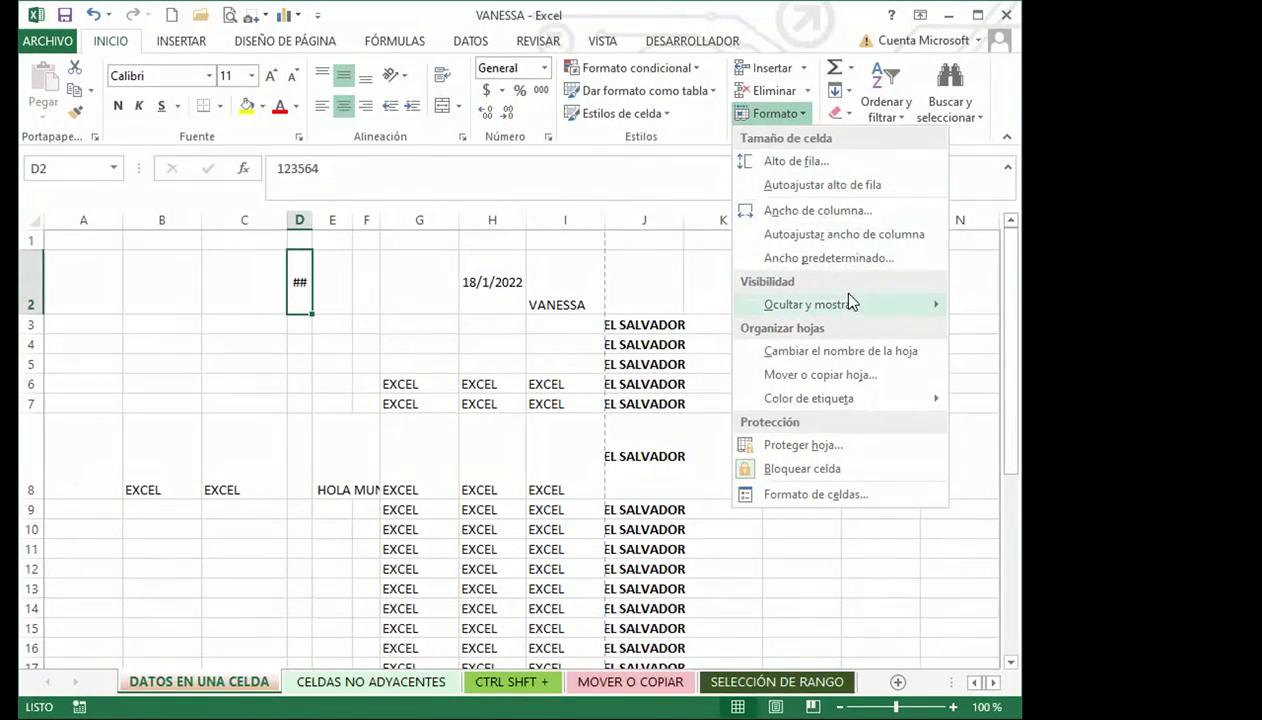
left_click(788, 209)
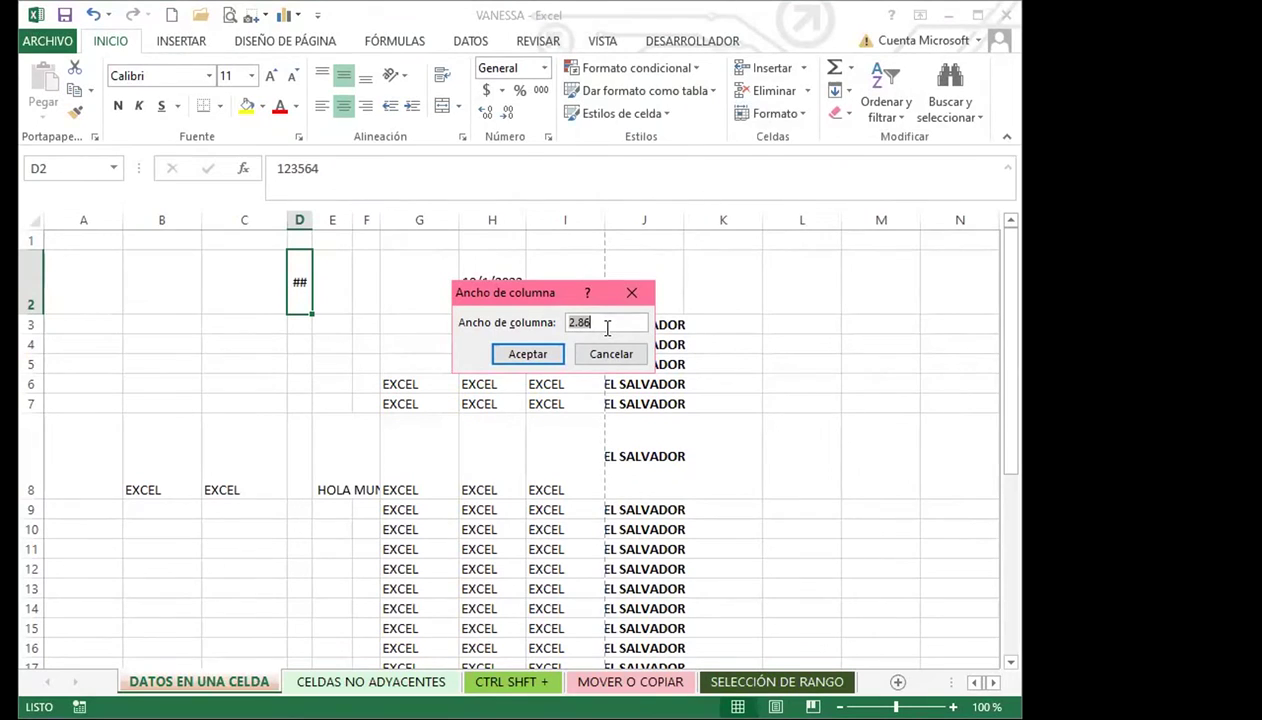
type("25")
left_click(528, 355)
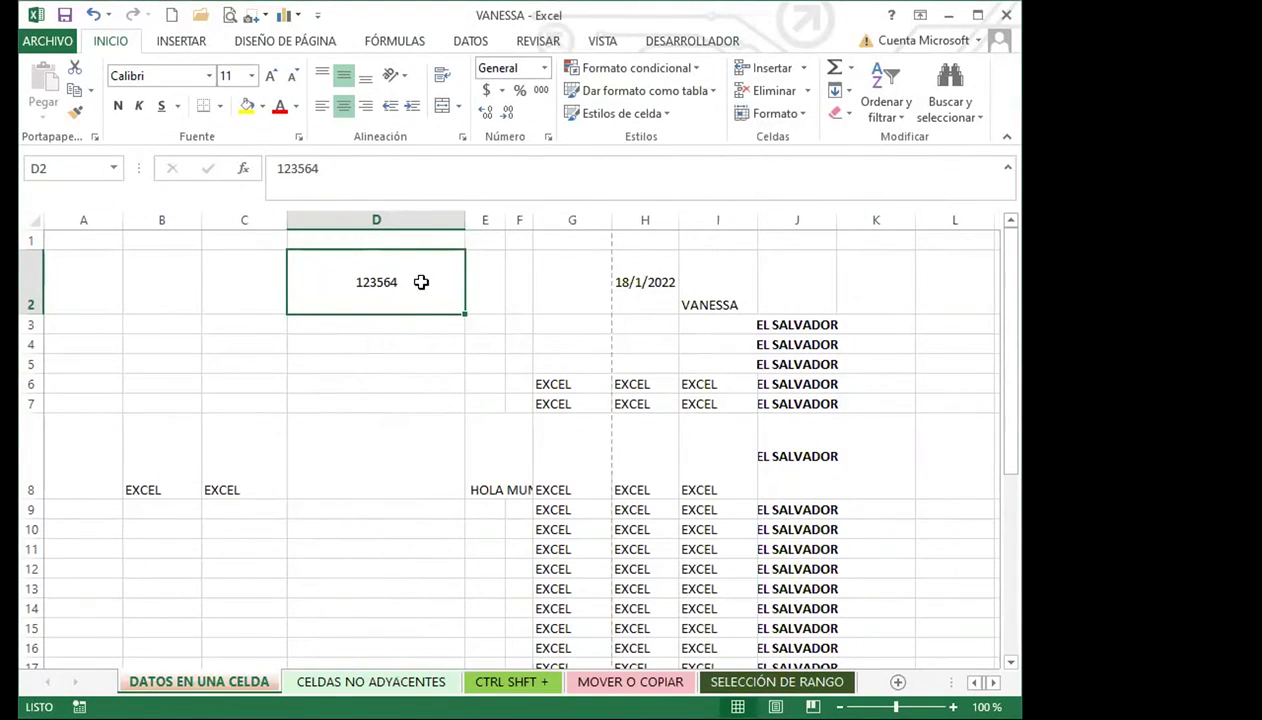
left_click_drag(462, 220, 462, 220)
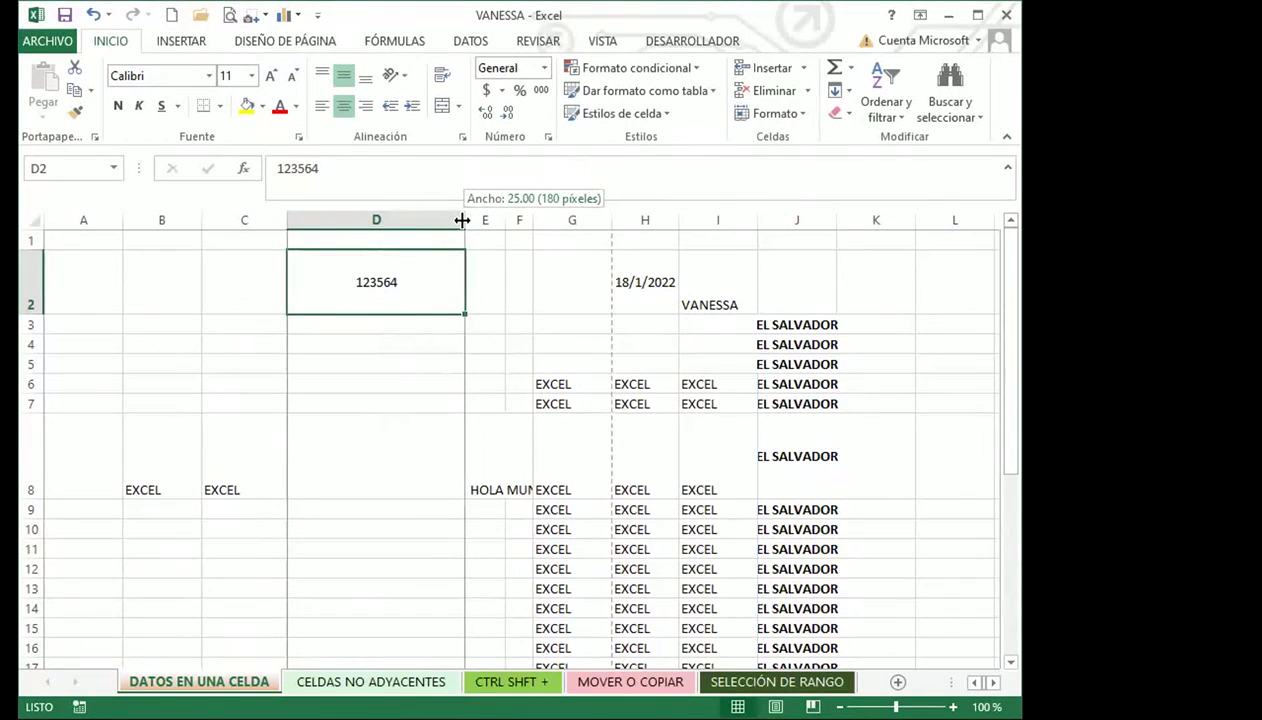
left_click_drag(462, 220, 462, 220)
left_click_drag(462, 220, 462, 220)
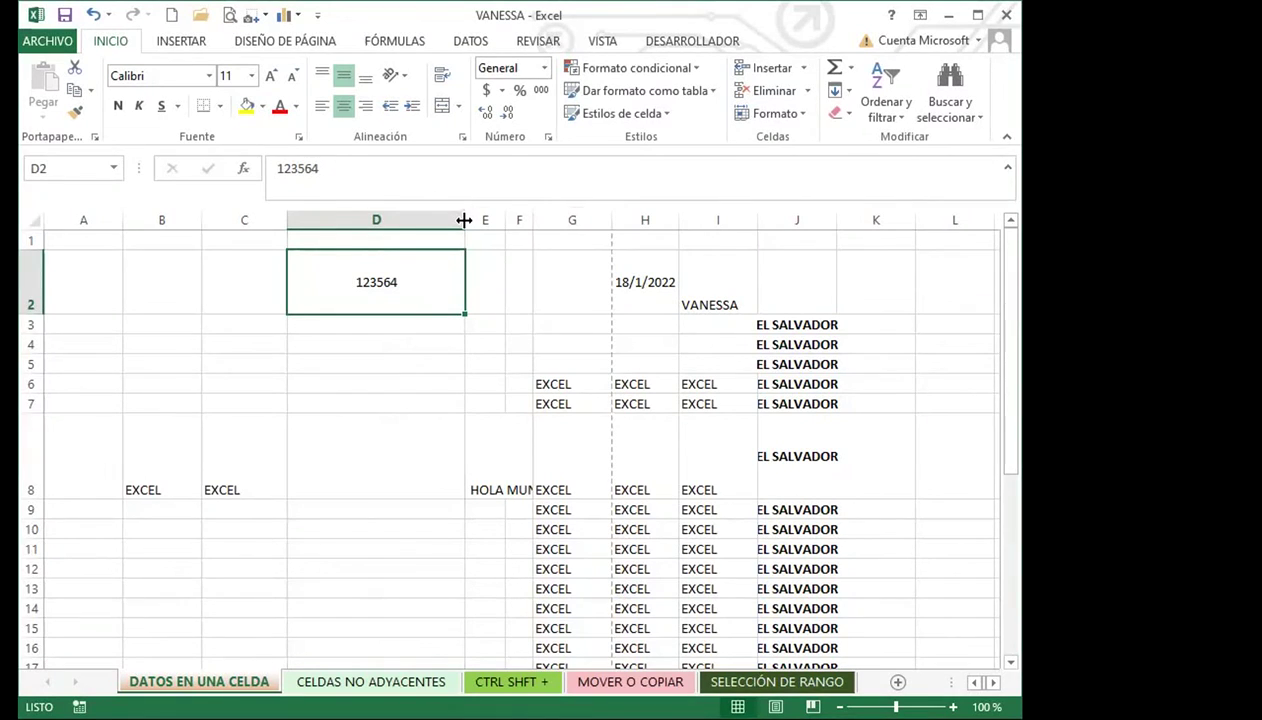
Set the height of the whole row 2 to exactly 45
left_click(32, 304)
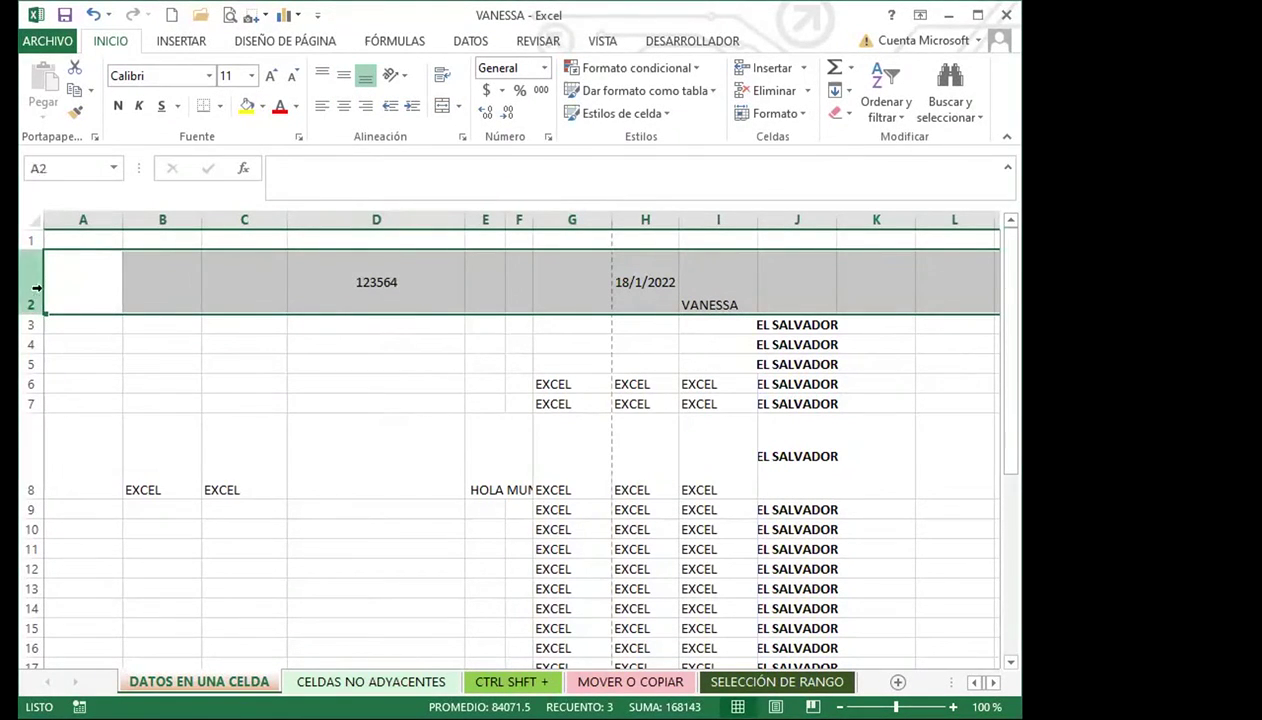
left_click(326, 285)
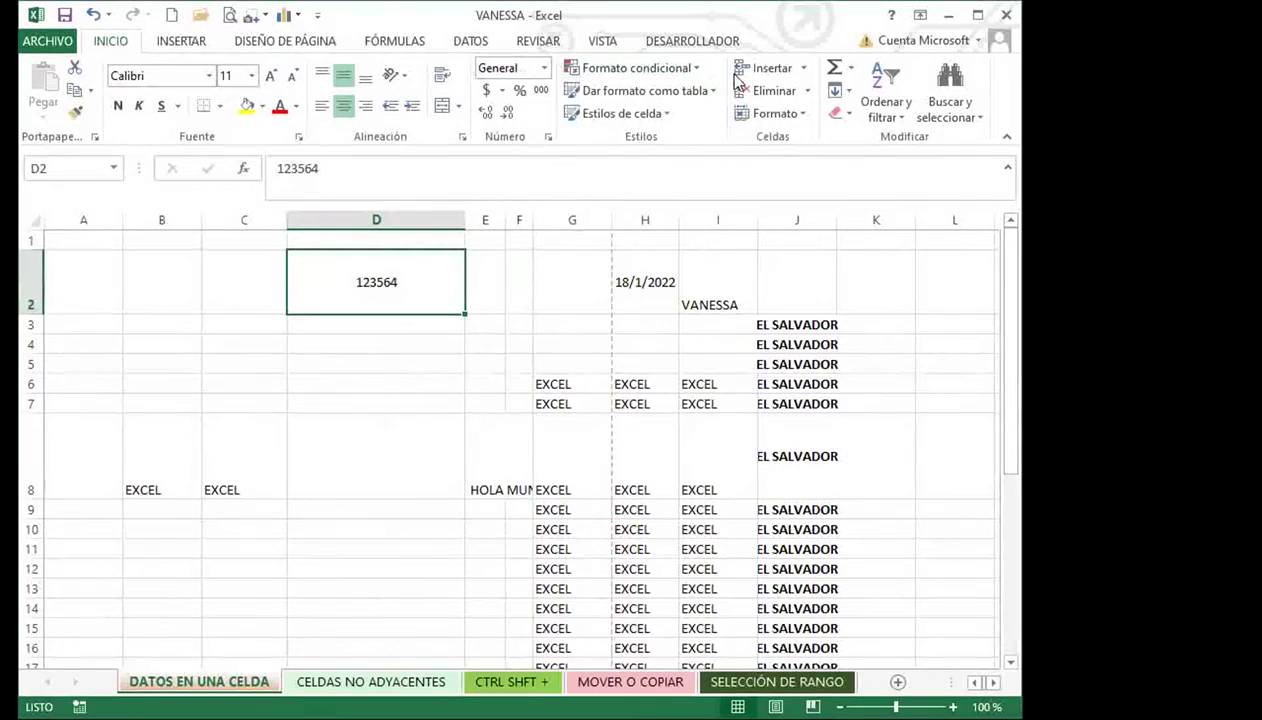
left_click(801, 118)
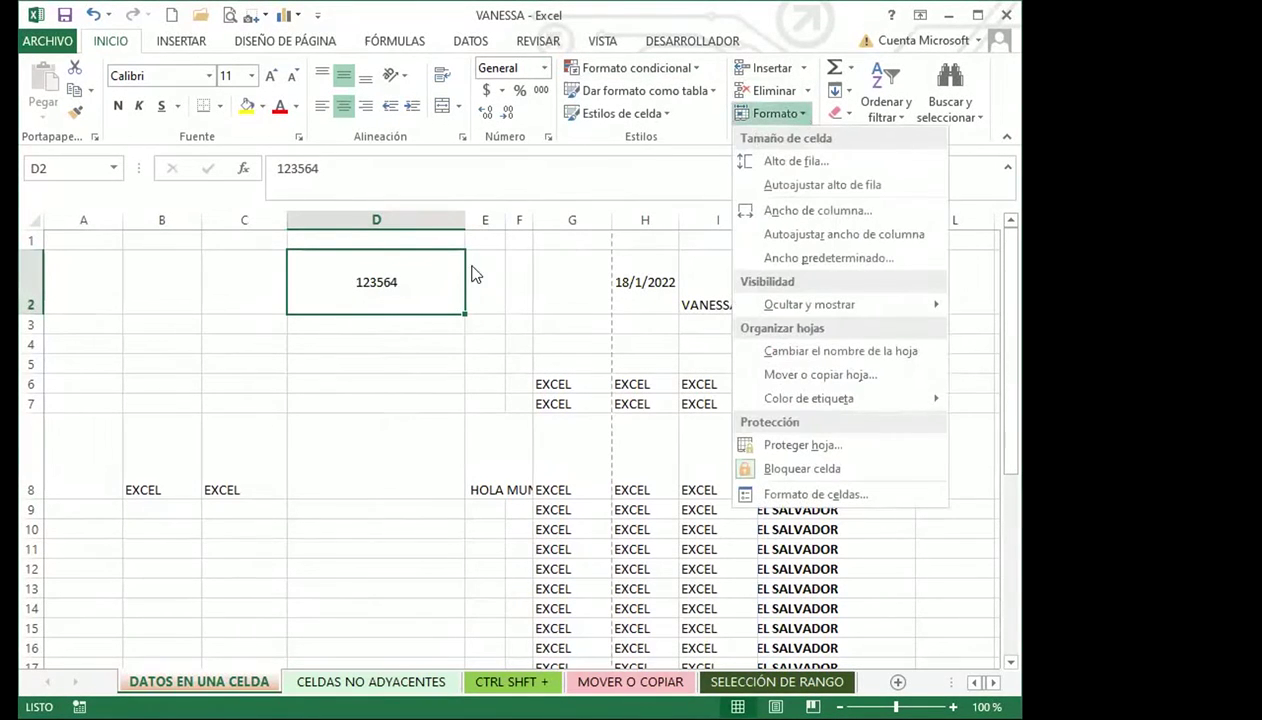
left_click(33, 282)
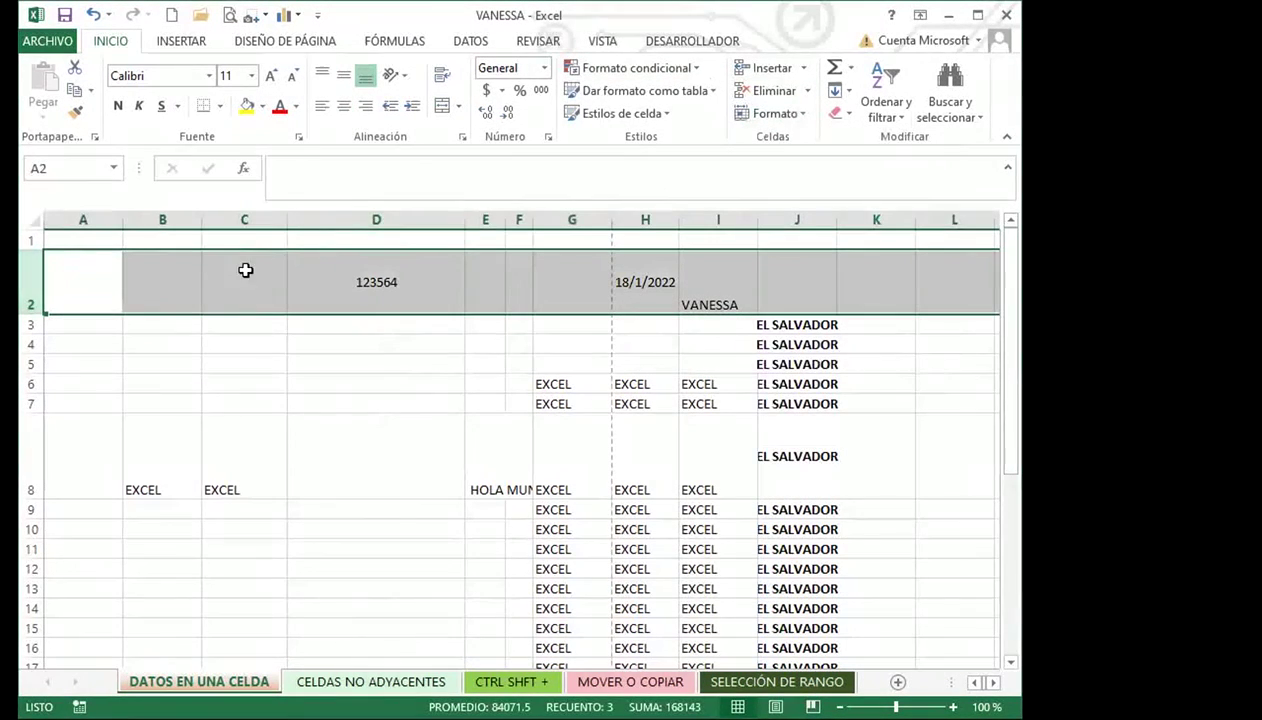
left_click(801, 118)
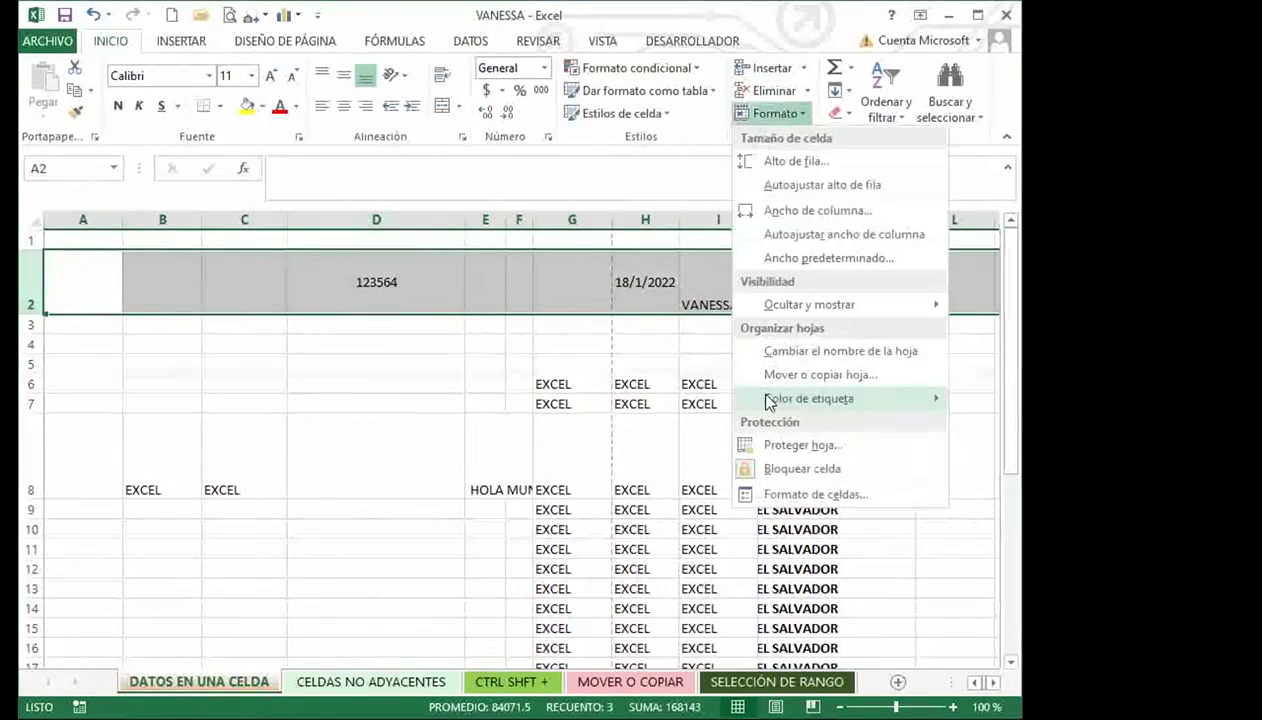
mouse_move(782, 300)
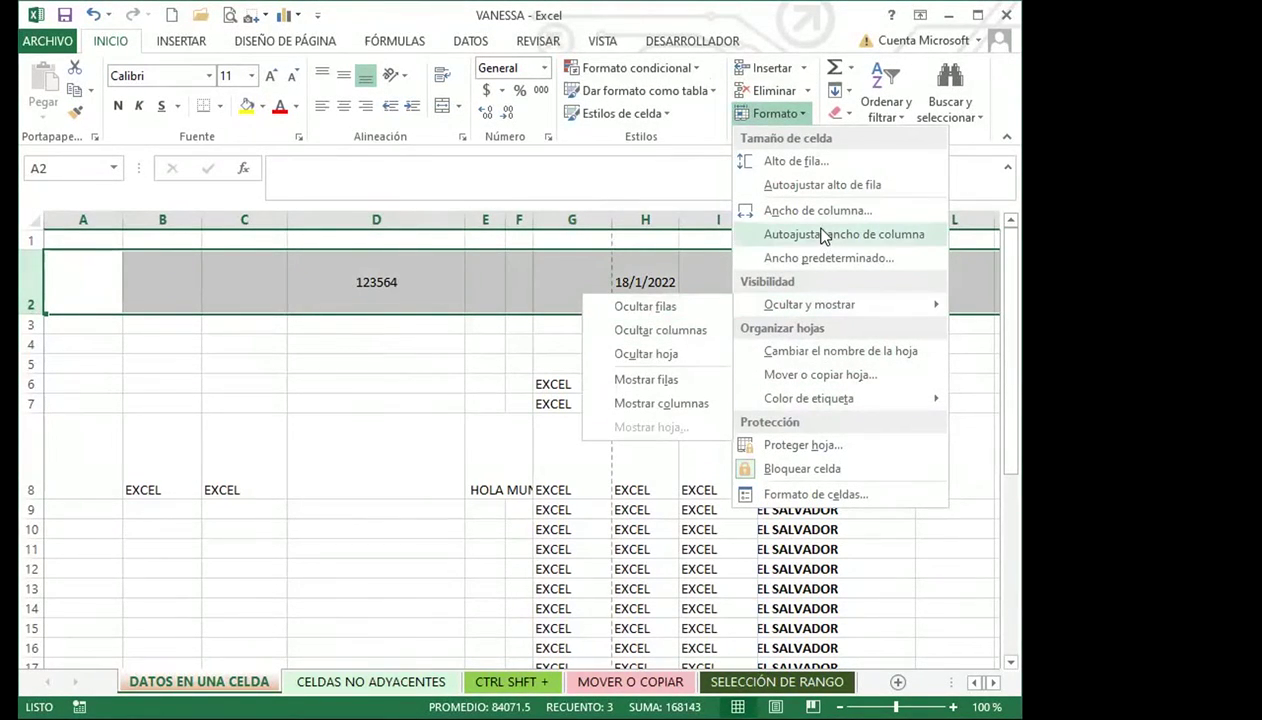
left_click(800, 162)
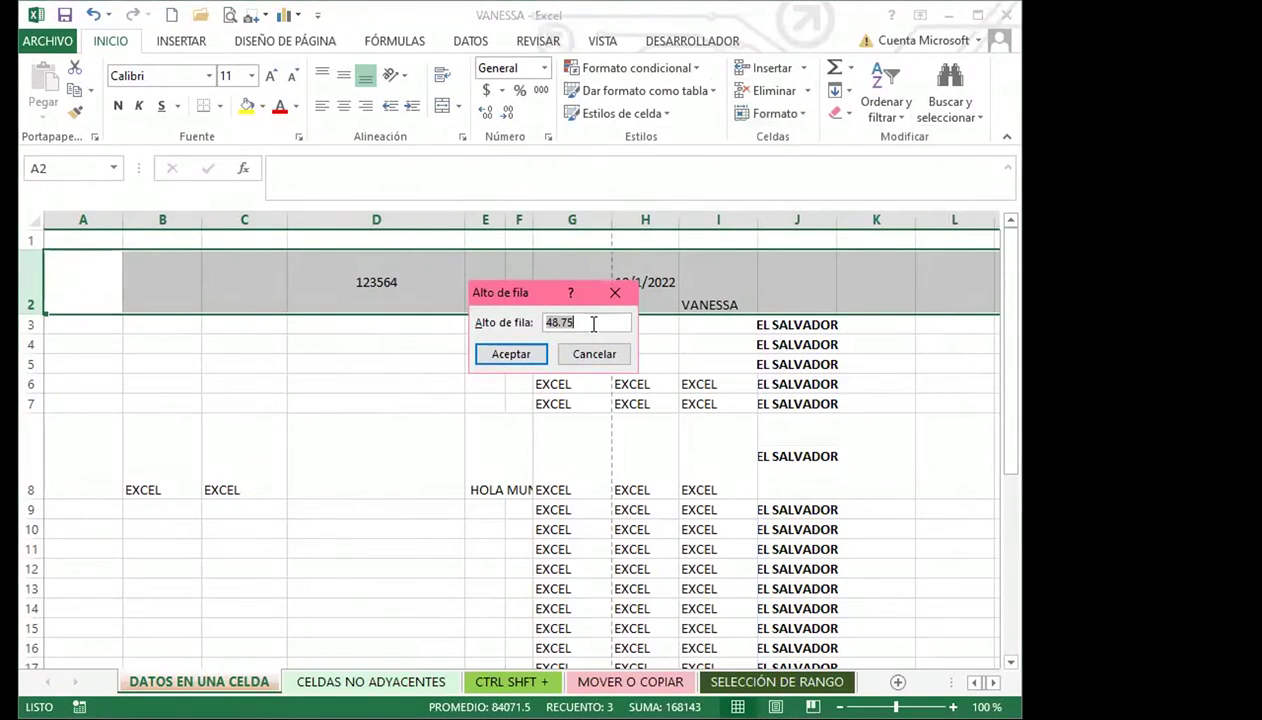
type("45")
left_click(516, 356)
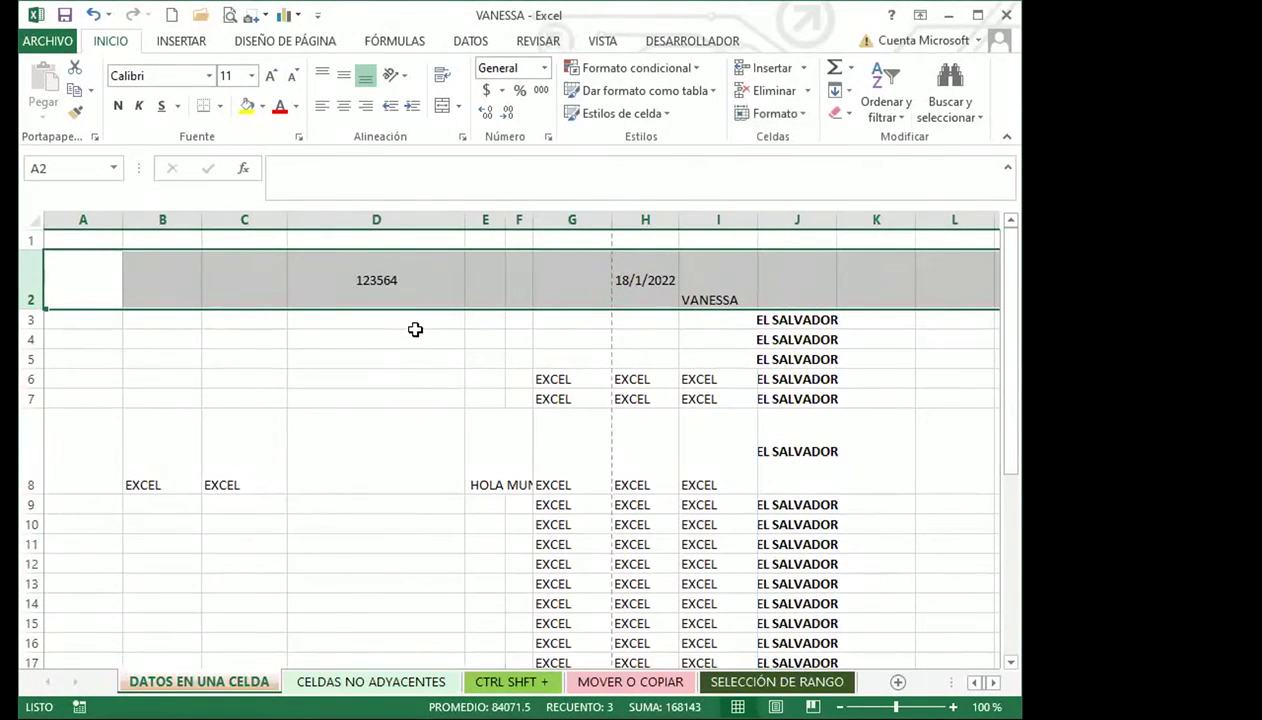
Narrow column D by hand and autofit it to the number in D2
left_click(422, 318)
left_click(425, 301)
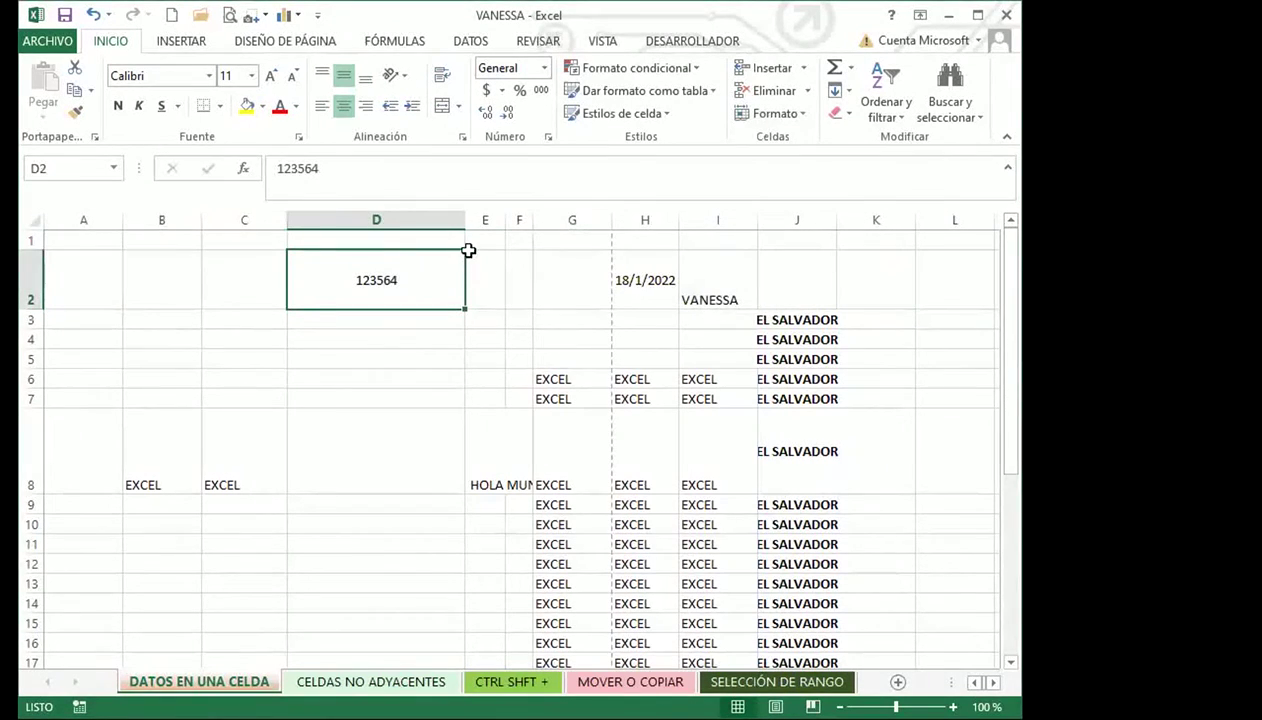
left_click_drag(466, 220, 407, 219)
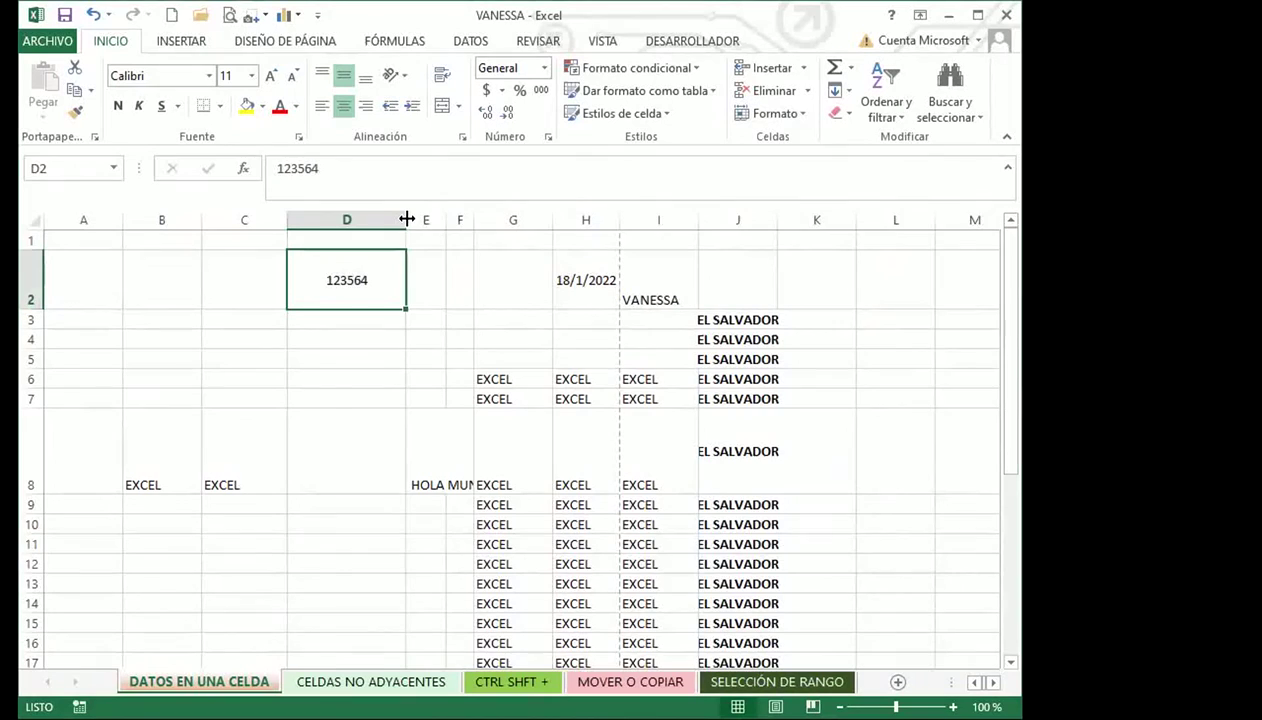
double_click(407, 219)
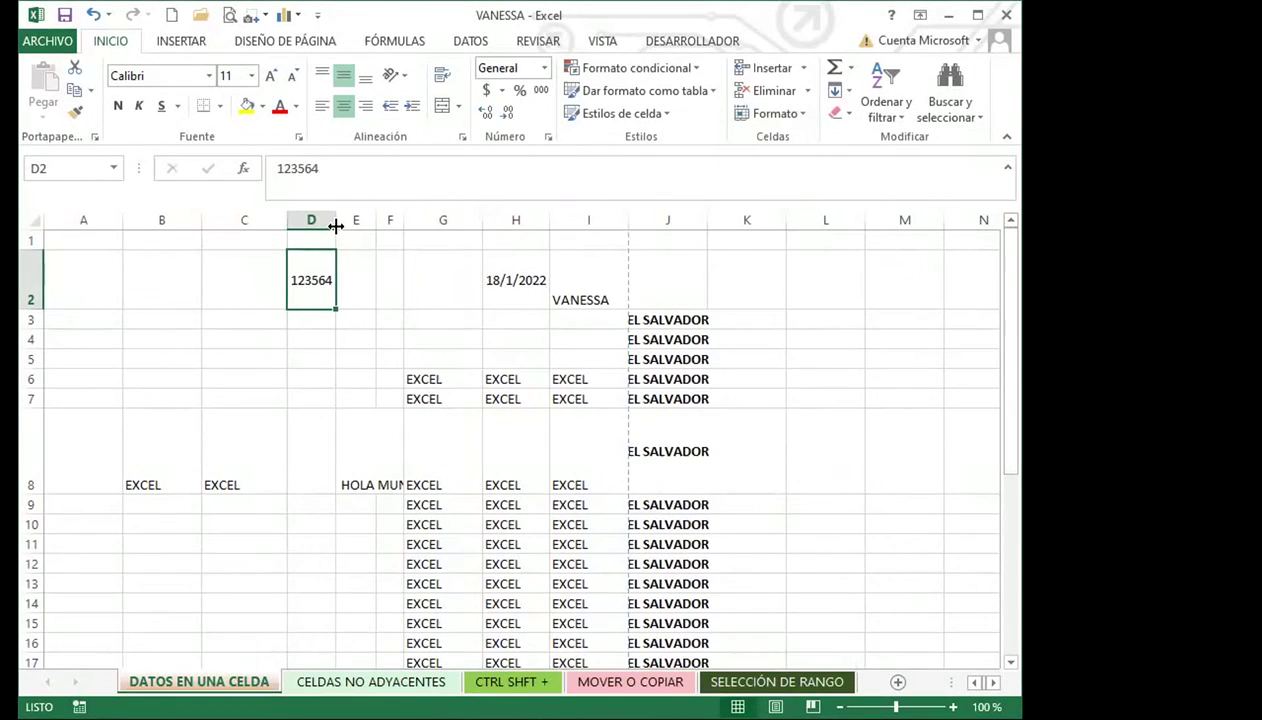
Set the width of column D to exactly 10
left_click(804, 114)
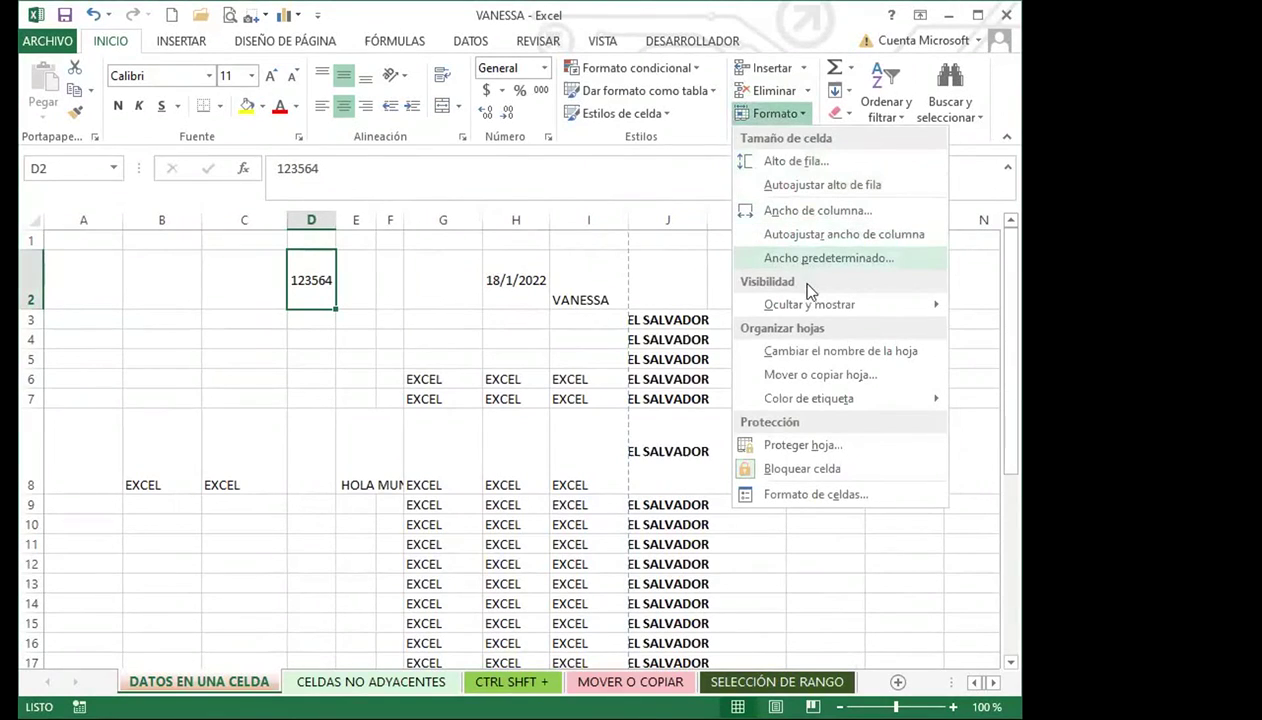
left_click(803, 210)
type("10")
key("Return")
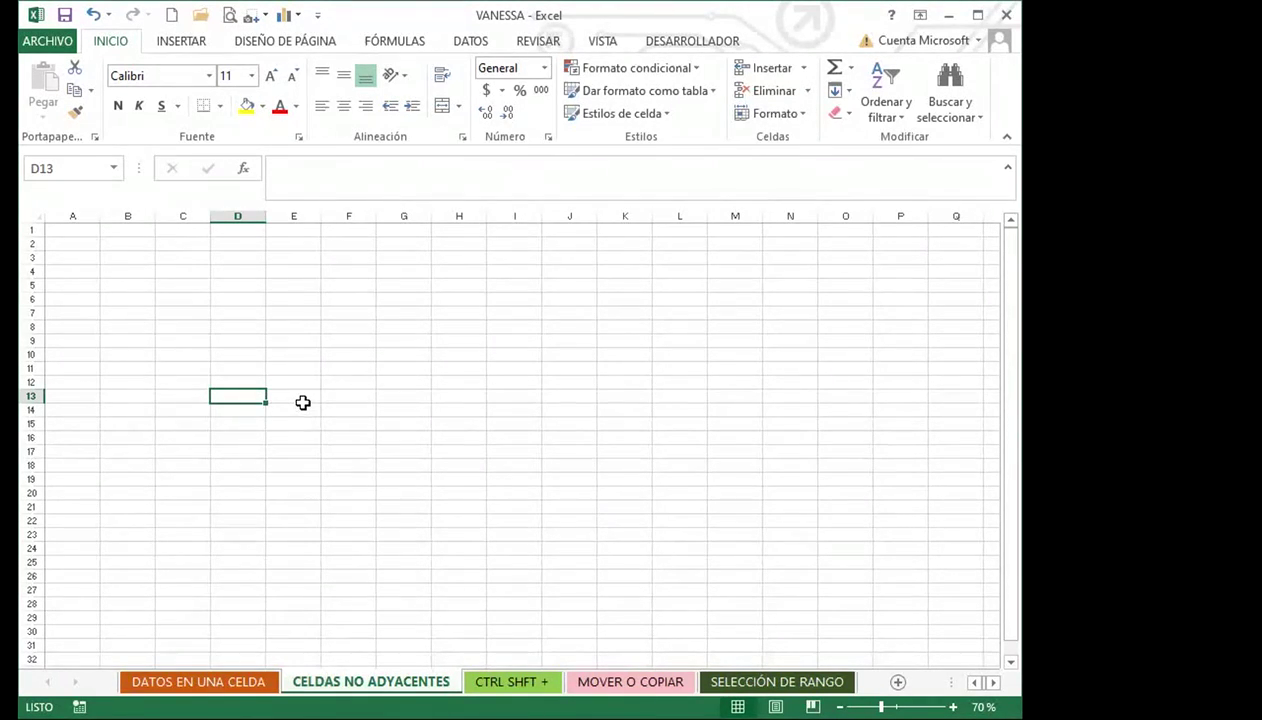
On the CELDAS NO ADYACENTES sheet, practise selecting column A, the entire sheet, and column A again
left_click(289, 357)
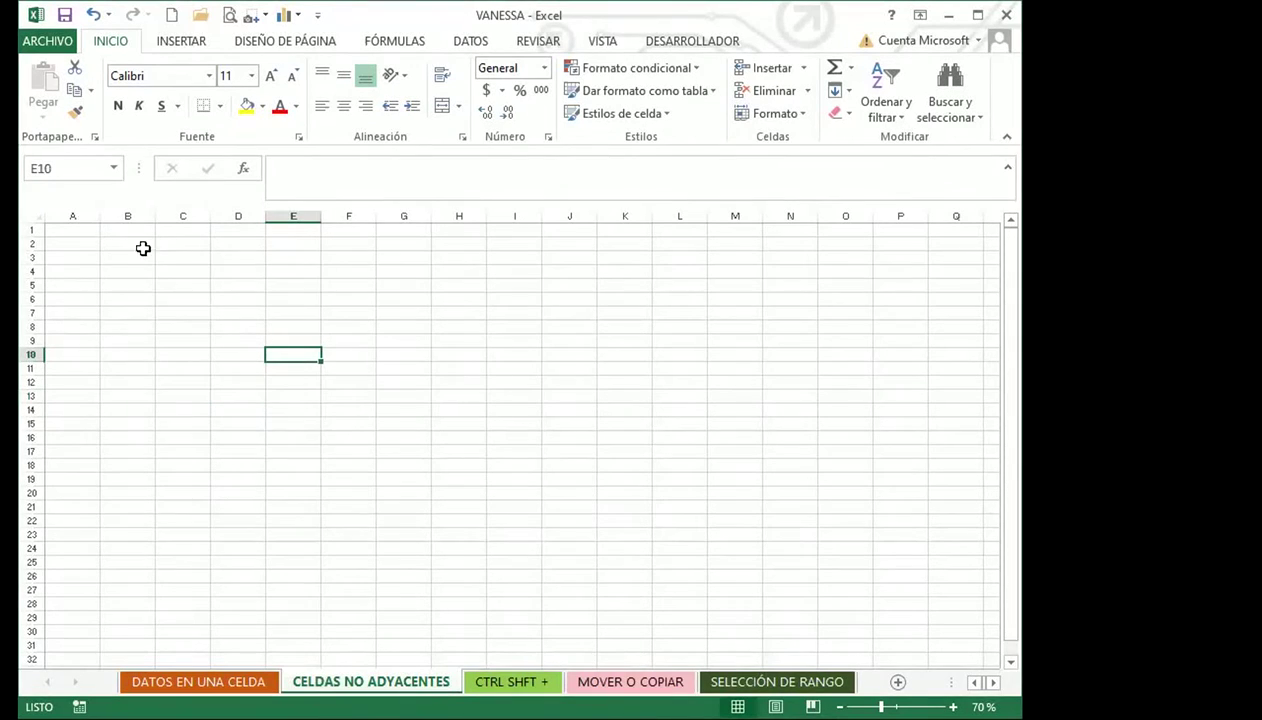
left_click(88, 213)
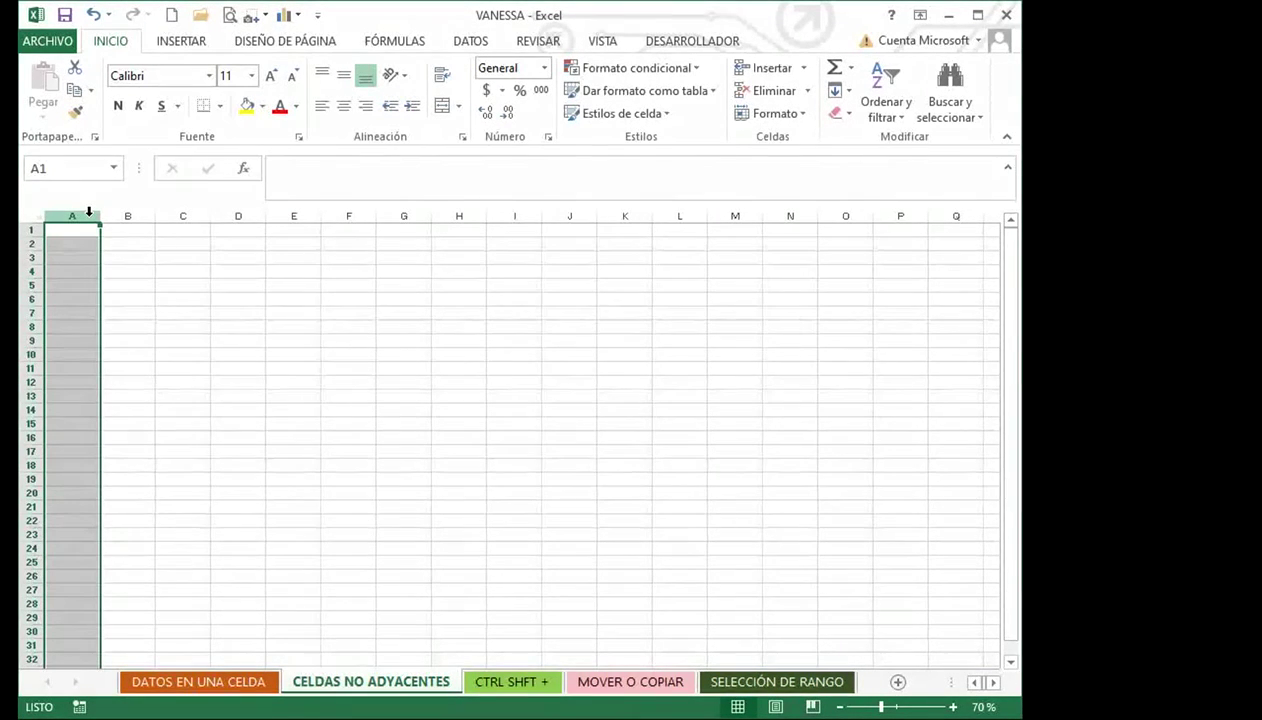
left_click(133, 256)
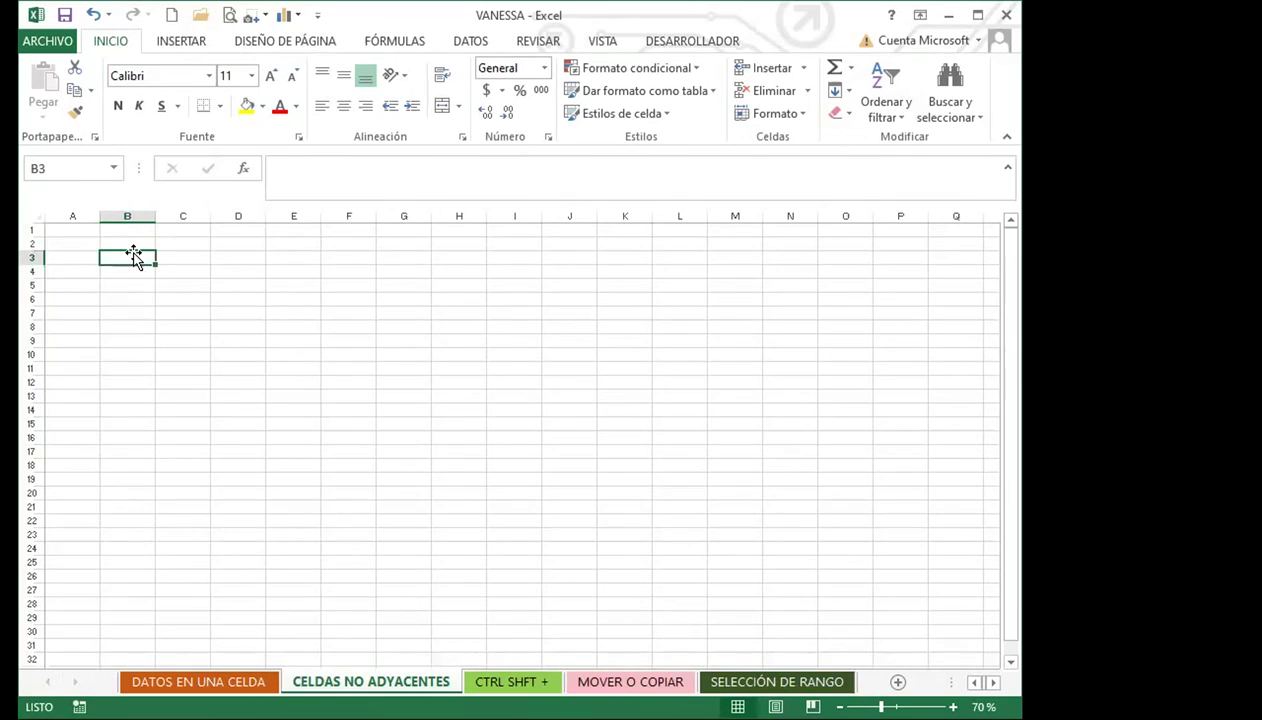
left_click(36, 215)
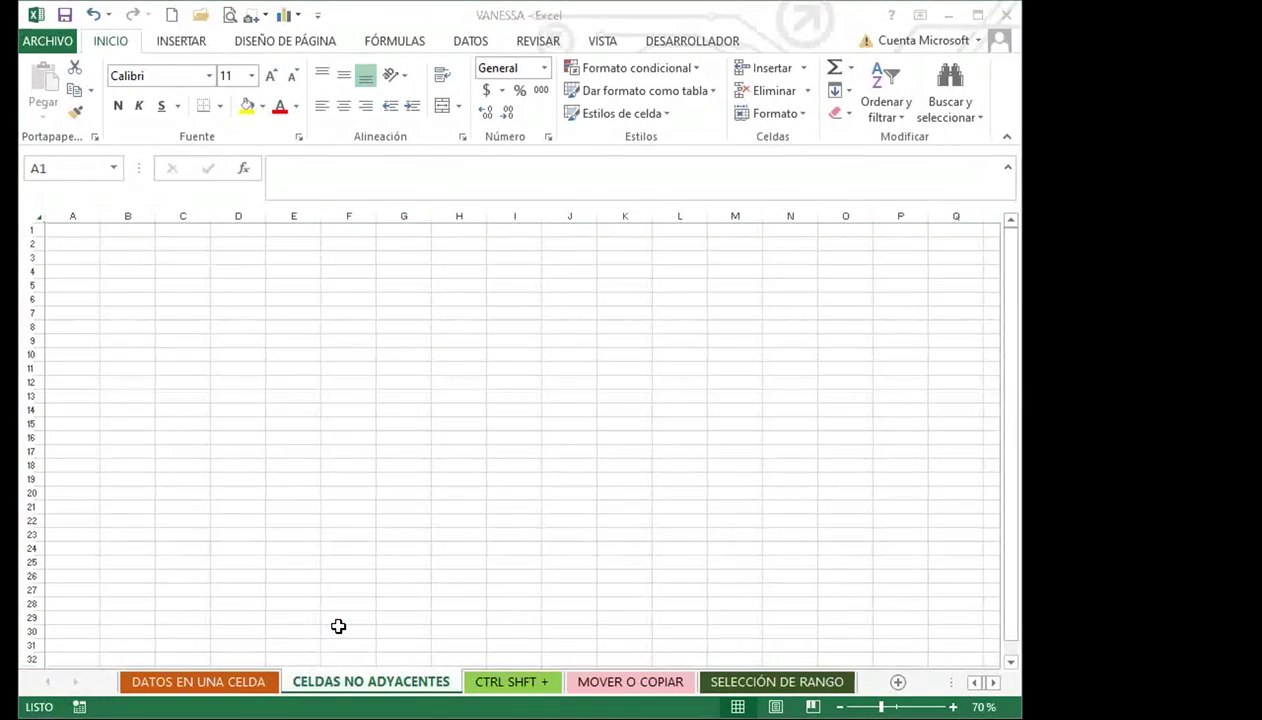
left_click(36, 215)
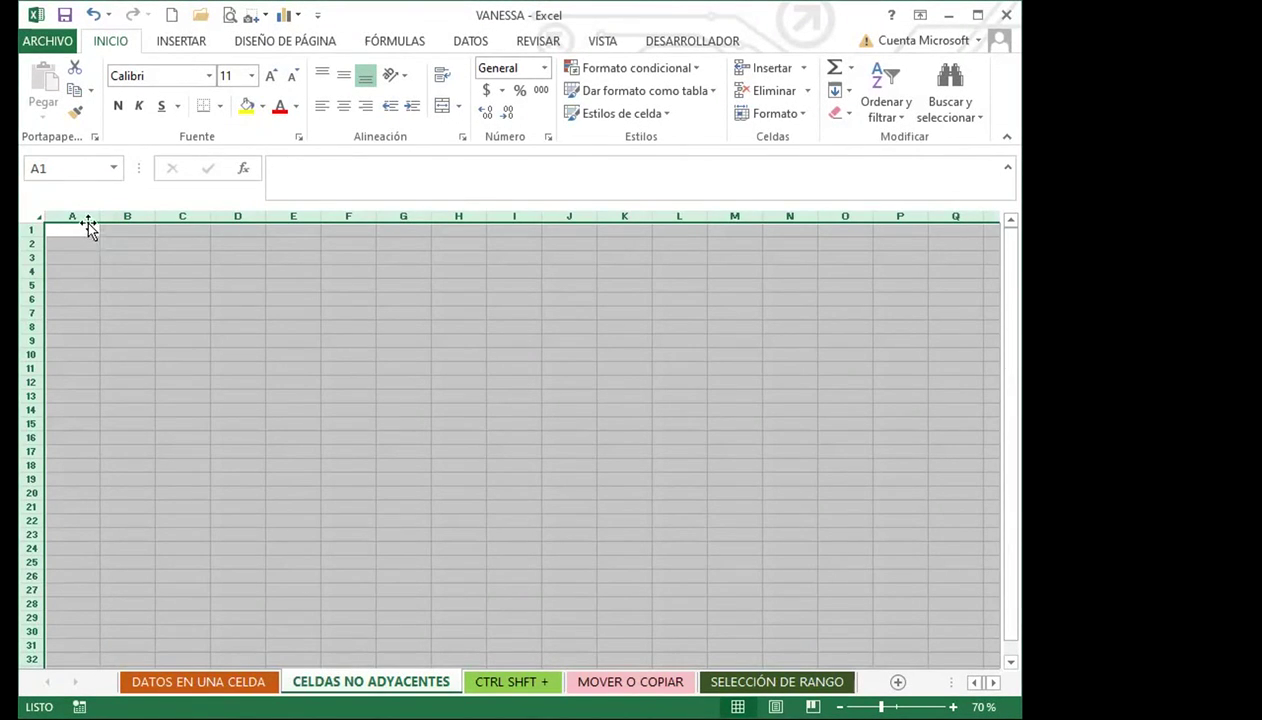
left_click(86, 214)
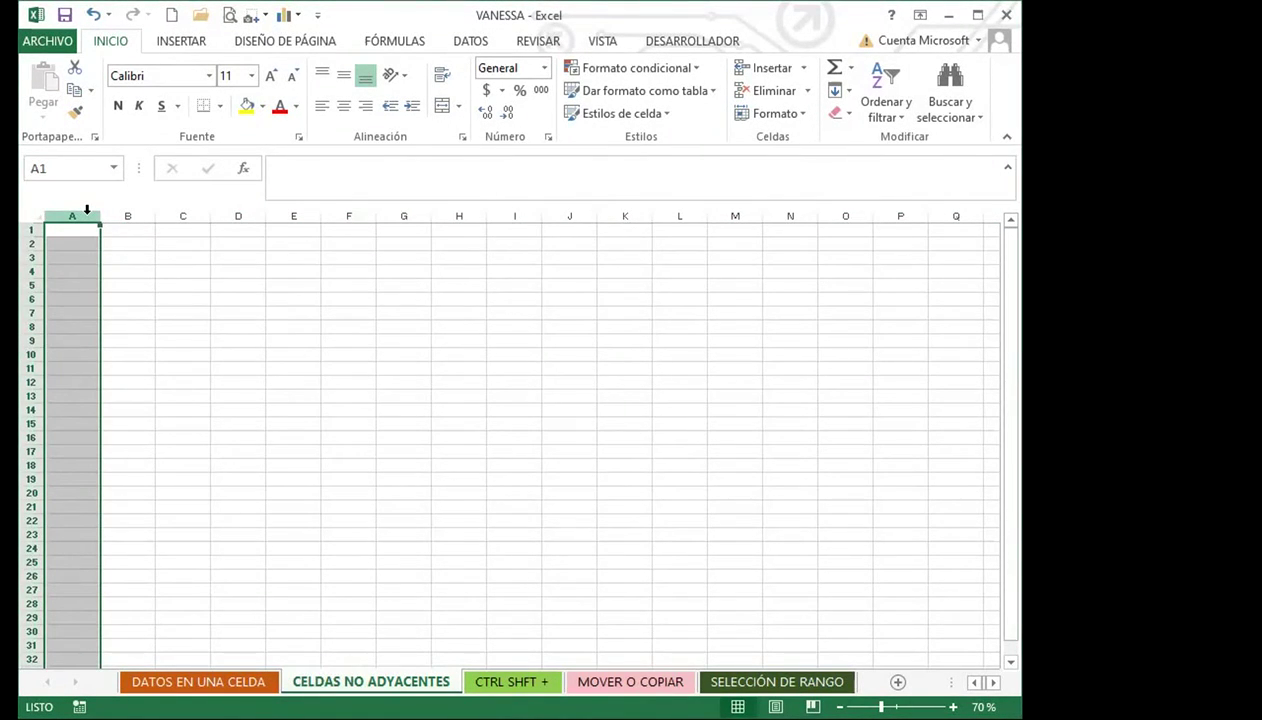
Starting from cell A1, select its whole column and the entire sheet, and return to A1 alone
left_click(82, 229)
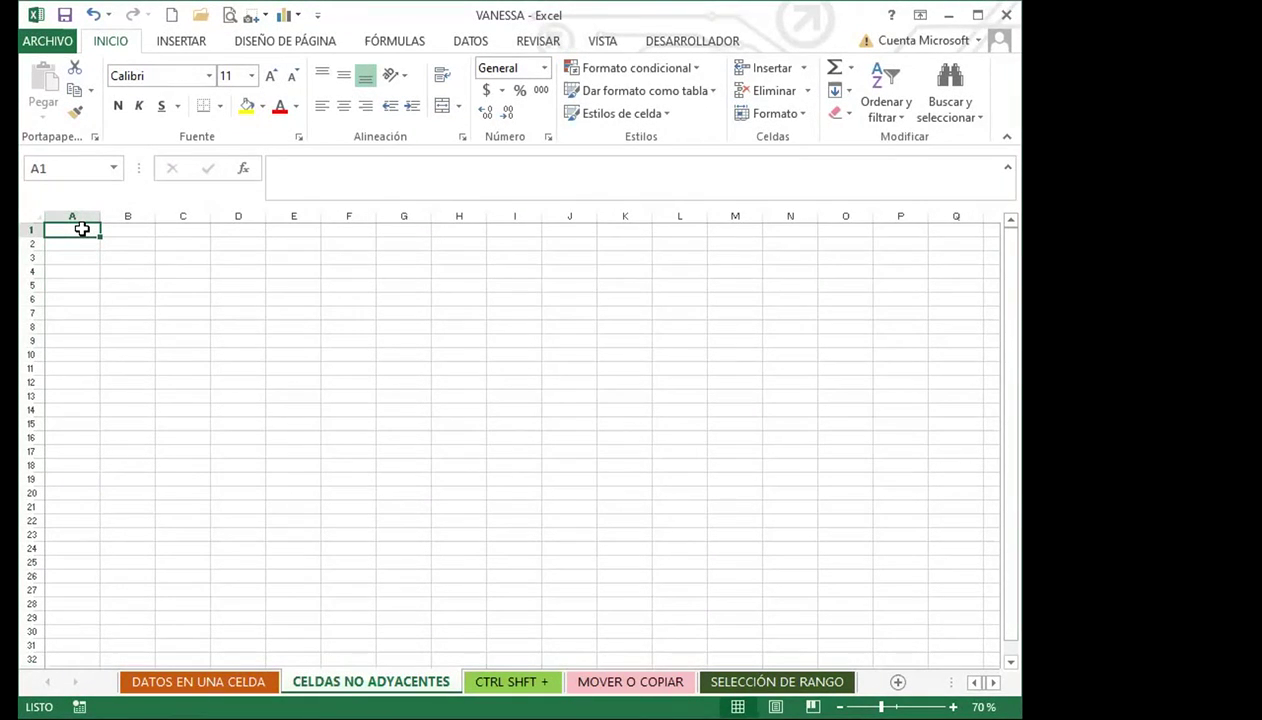
key("ctrl+space")
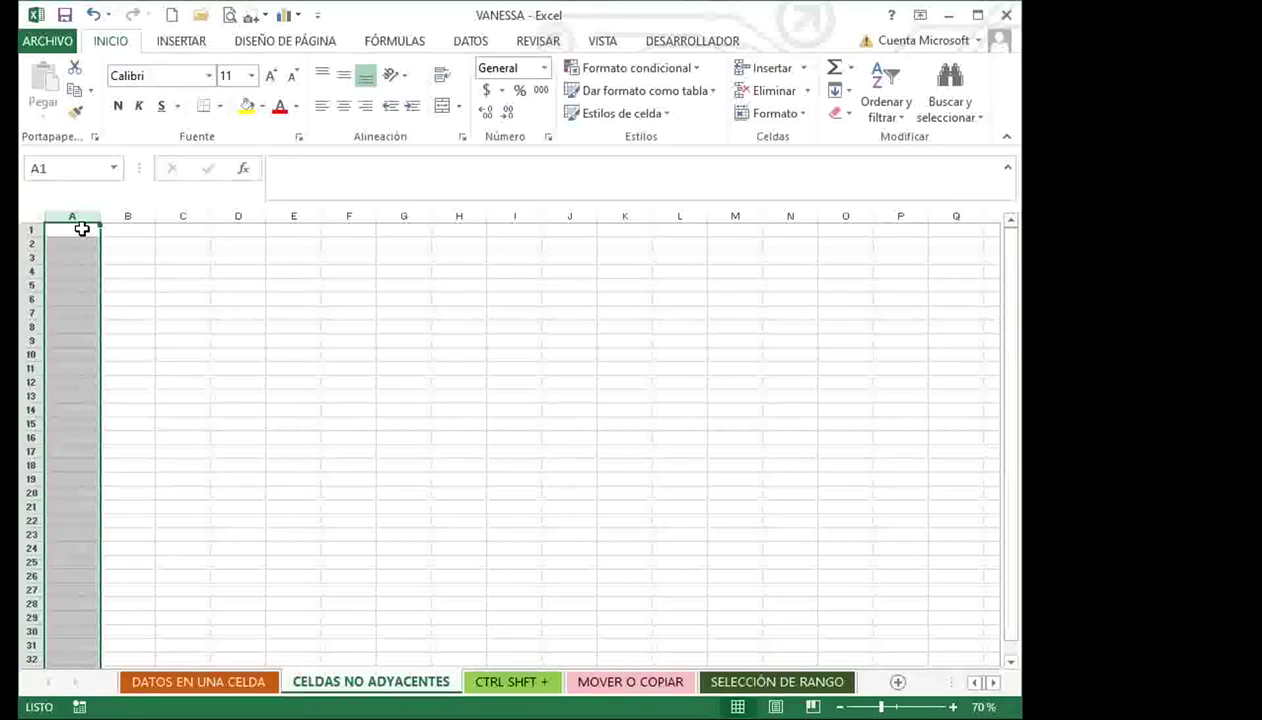
key("ctrl+a")
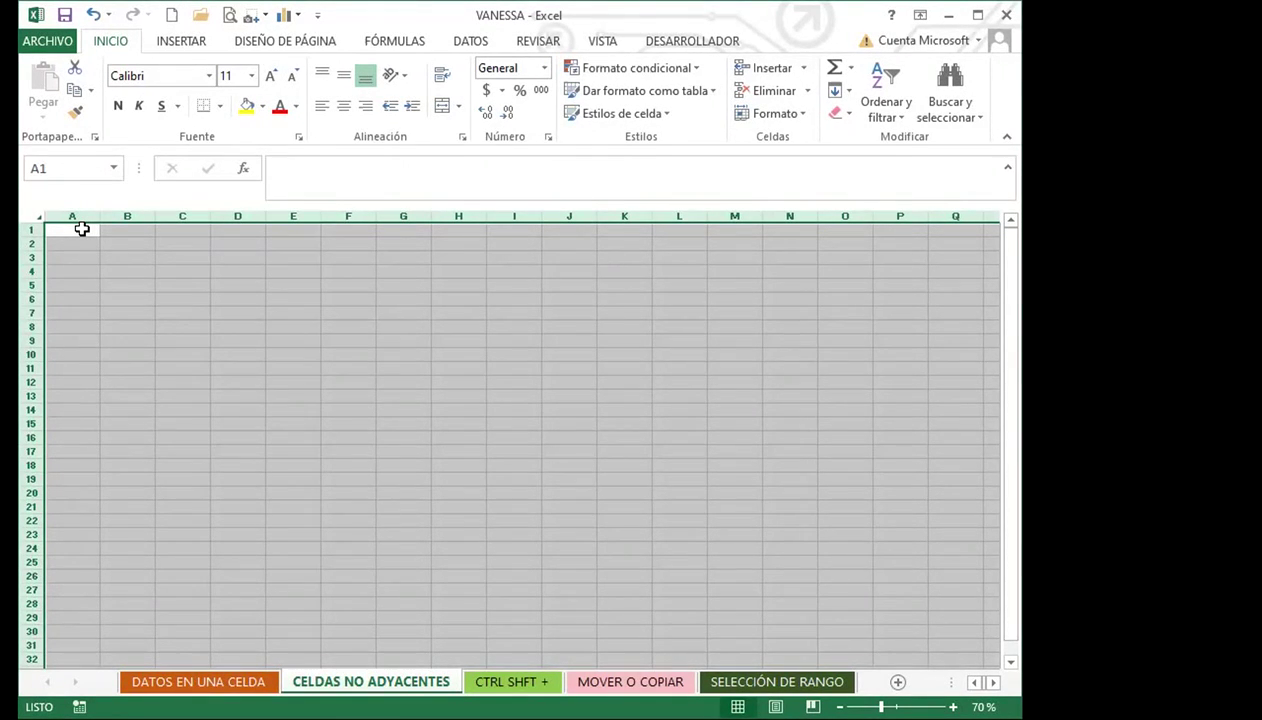
key("Return")
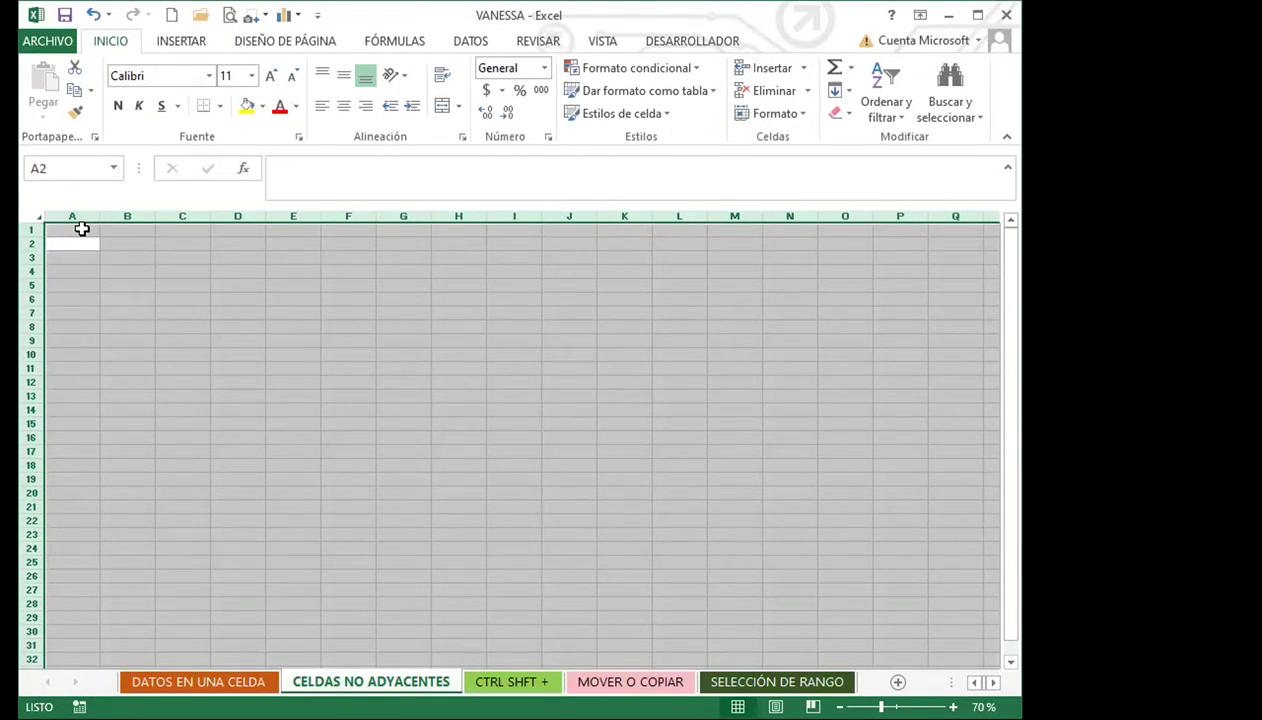
key("Down")
key("Up")
key("Up")
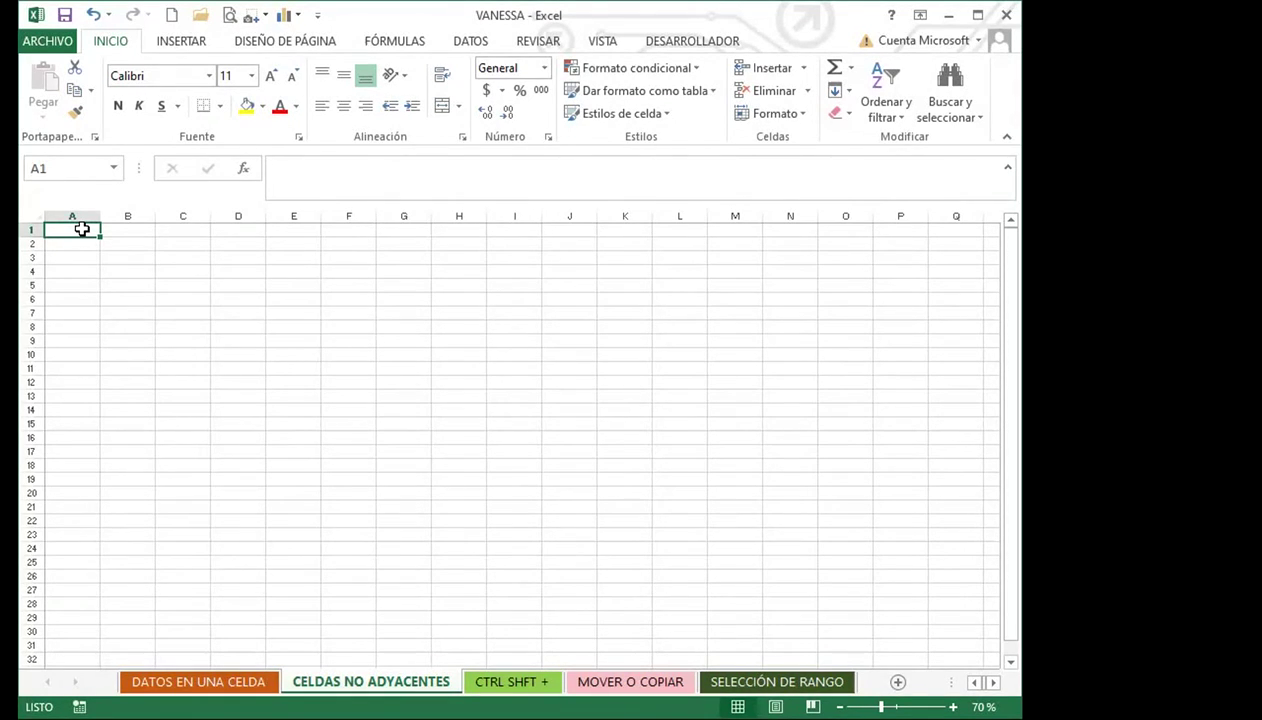
Select the whole row 1 from cell A1, expand to the entire sheet, and deselect by choosing A4
key("shift+space")
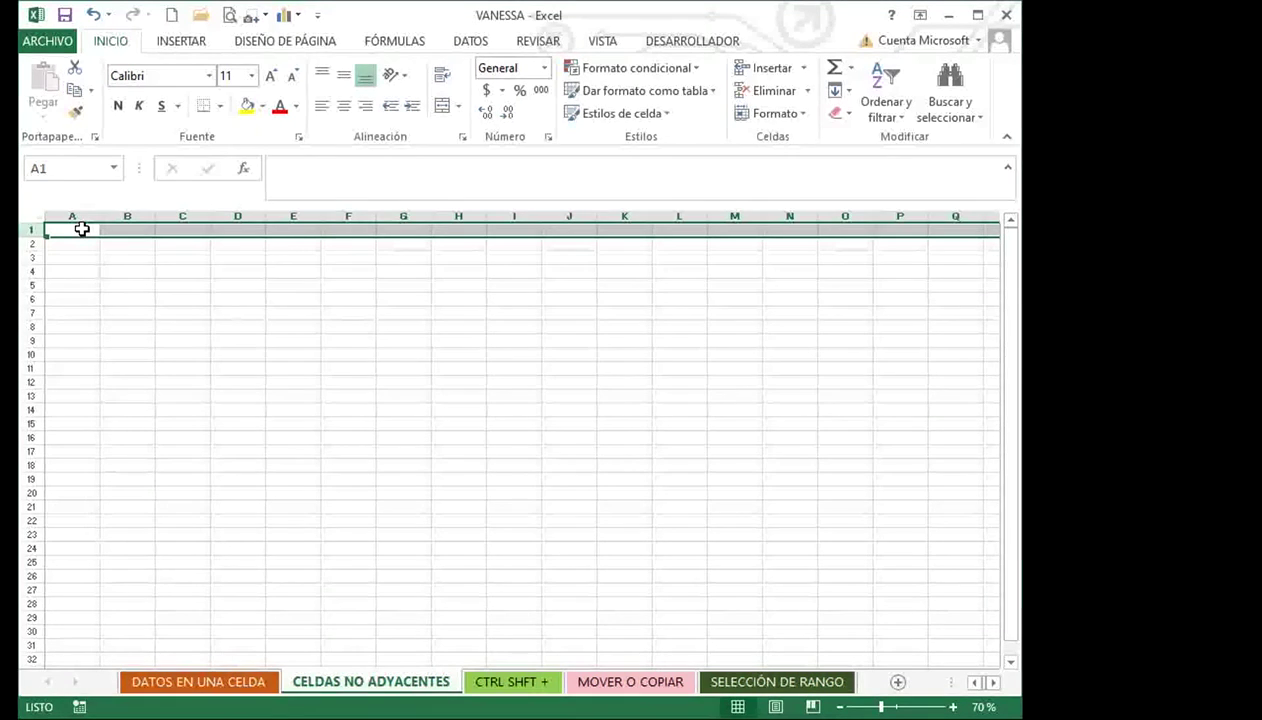
key("ctrl+a")
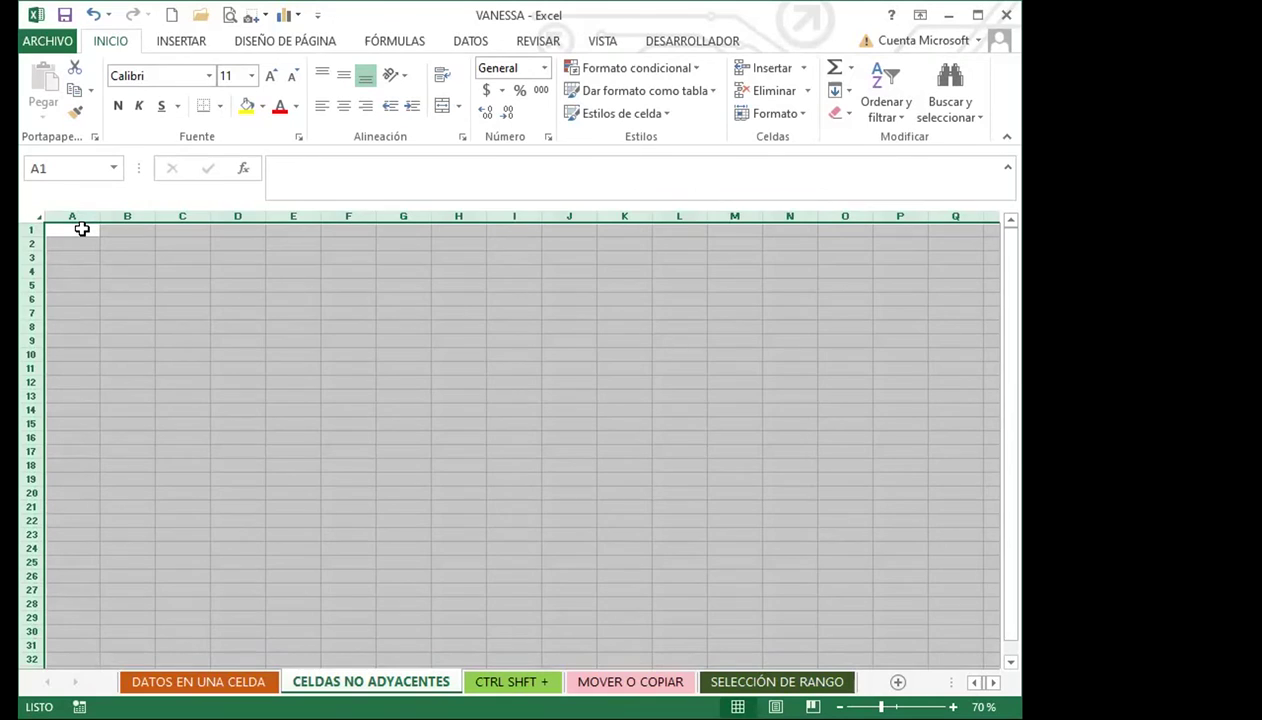
left_click(88, 270)
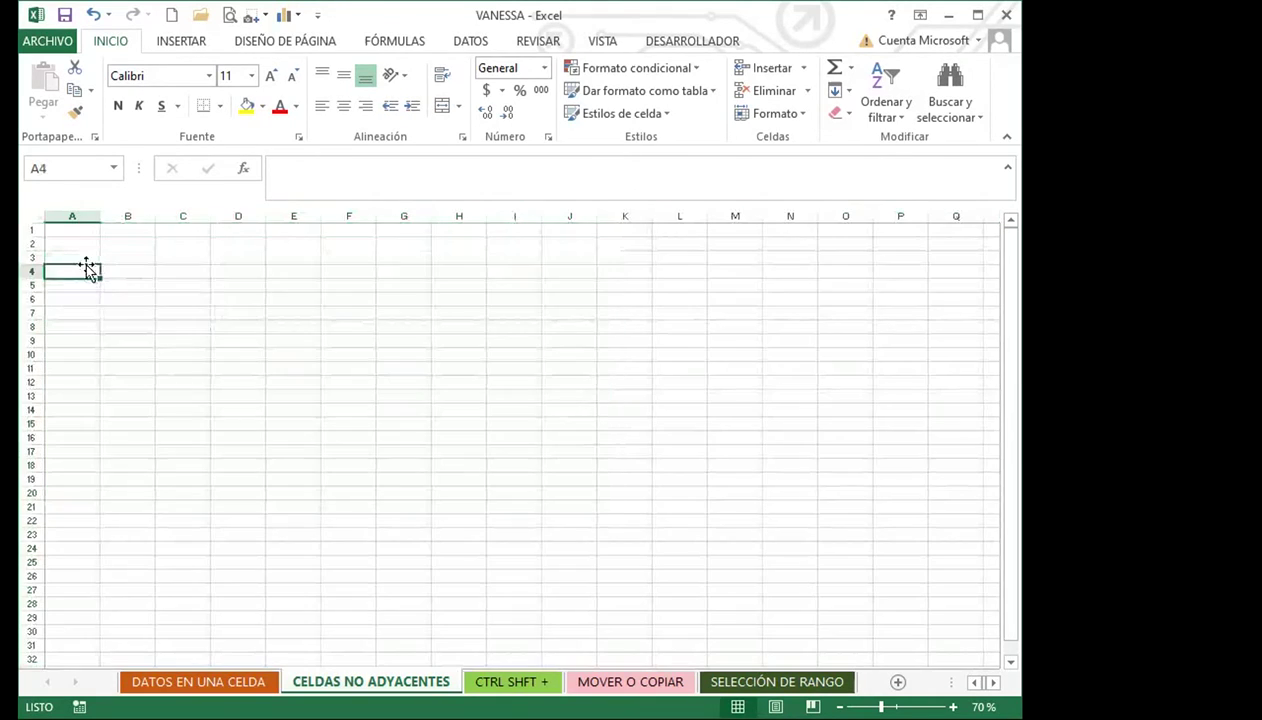
Select the entire sheet twice, the second time starting from cell A1, and return to A1
left_click(31, 215)
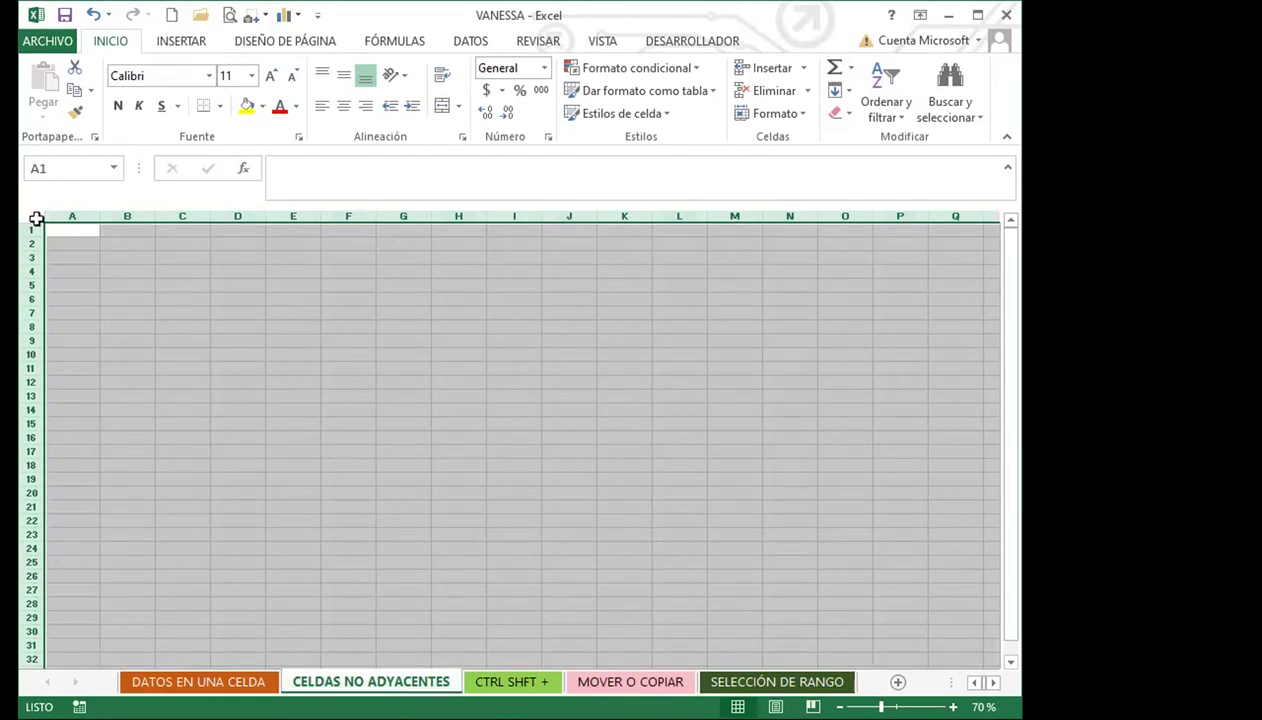
left_click(77, 229)
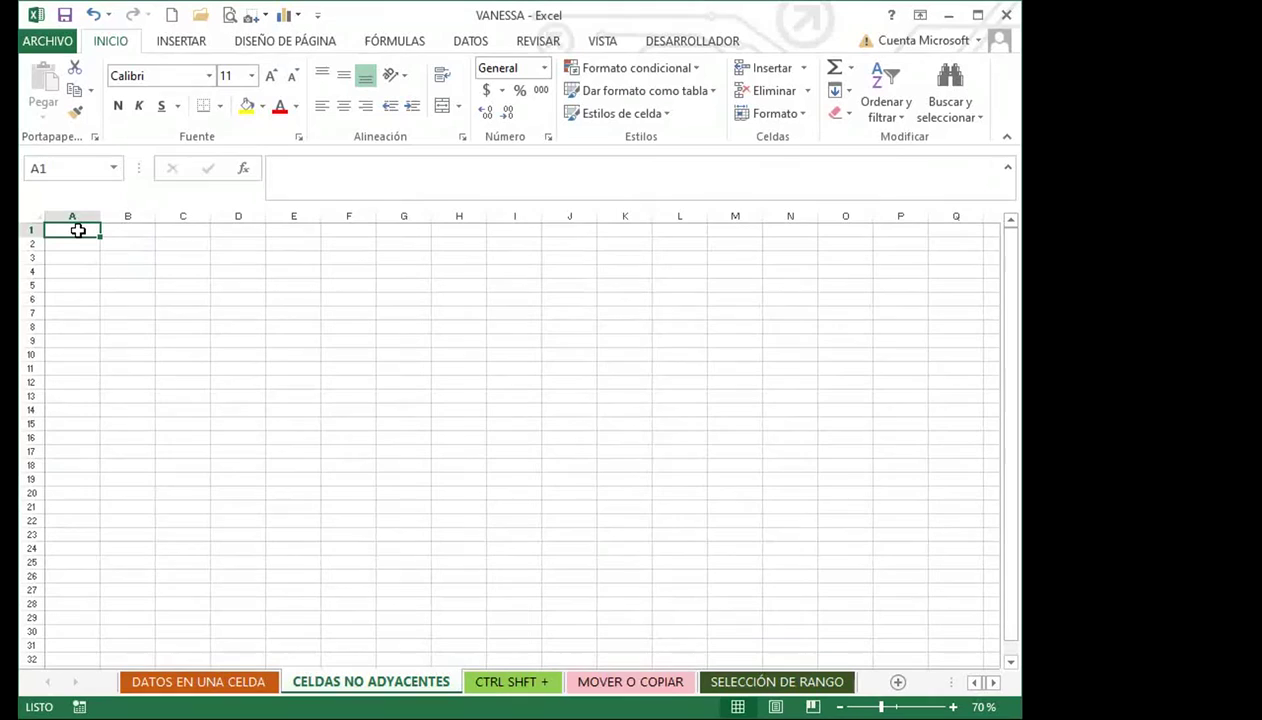
key("ctrl+a")
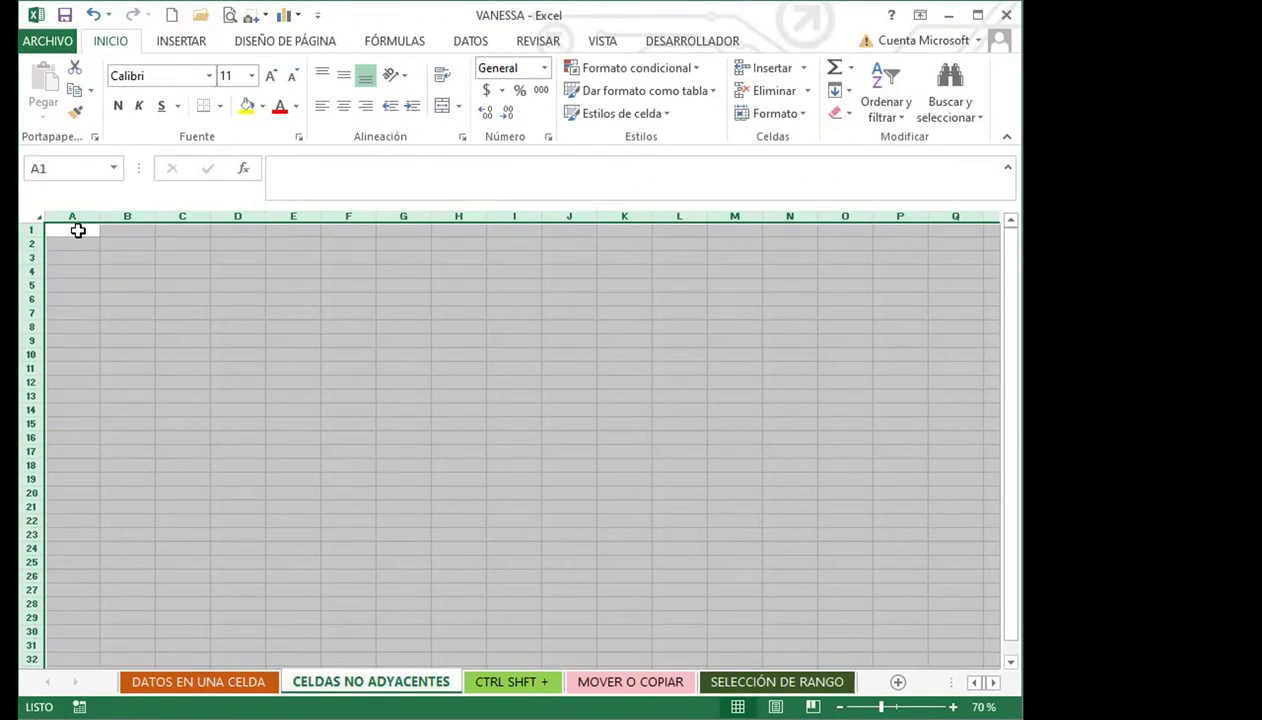
left_click(78, 230)
Select the entire sheet with D9 as the active cell, and release the full selection
left_click(249, 340)
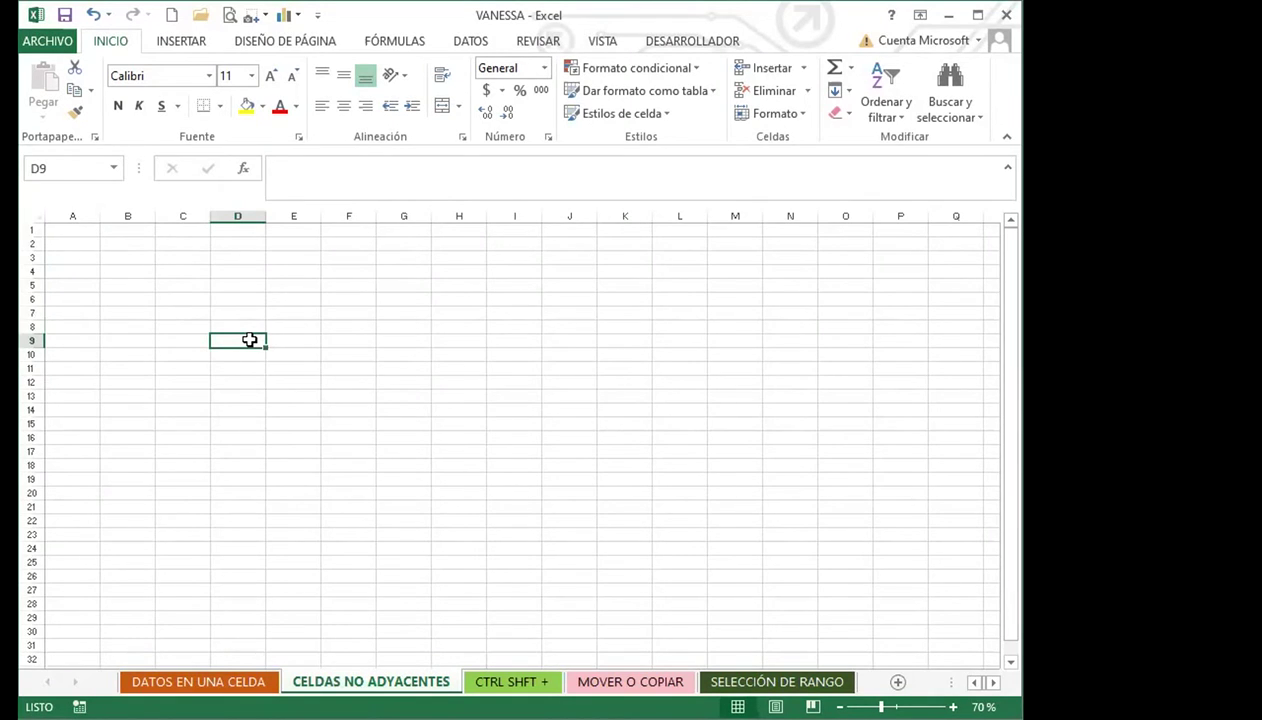
key("ctrl+a")
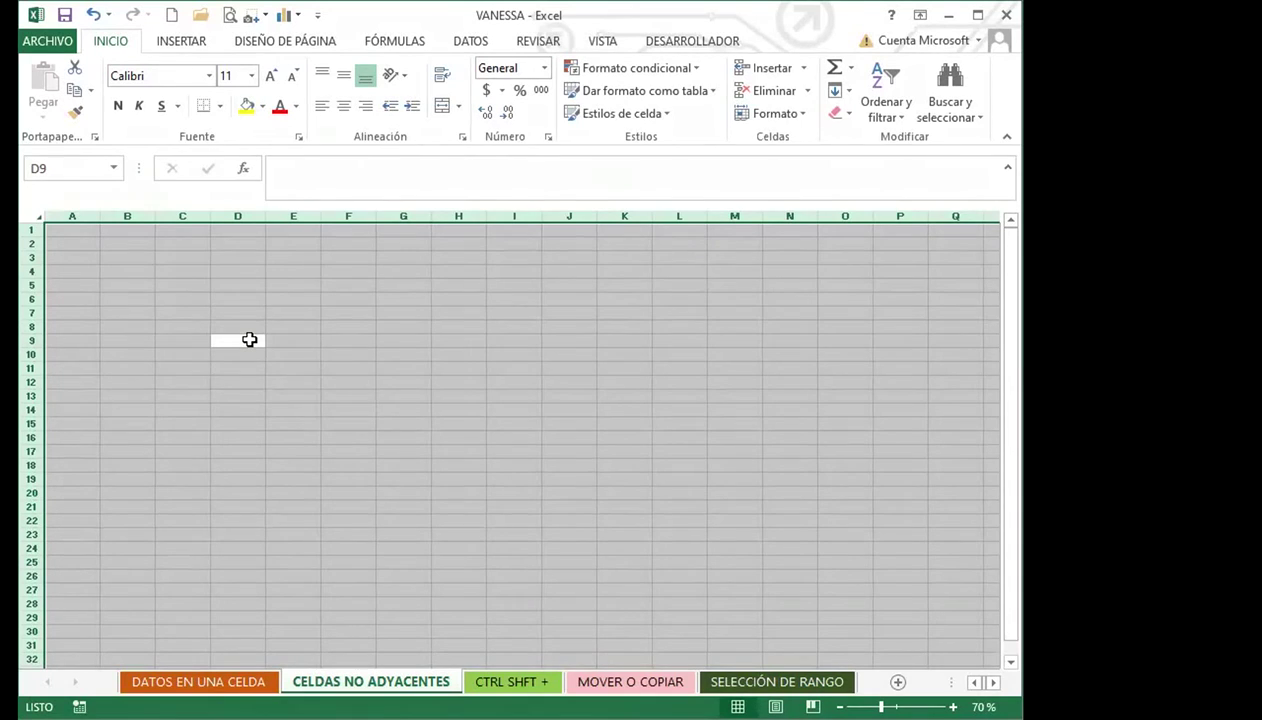
left_click(249, 340)
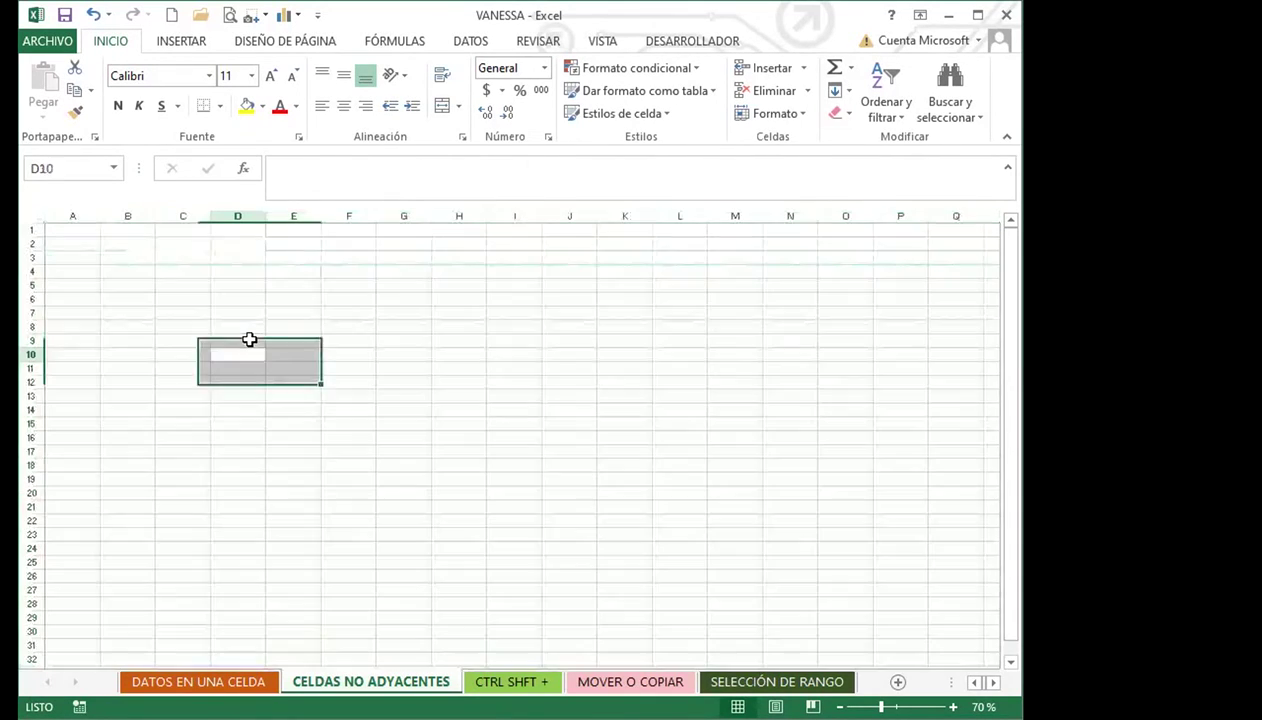
Move the active cell back to A1 and select all cells of the sheet from there
key("Up")
key("Up")
key("Up")
key("Up")
key("Up")
key("Up")
key("Up")
key("Up")
key("Left")
key("Left")
key("Left")
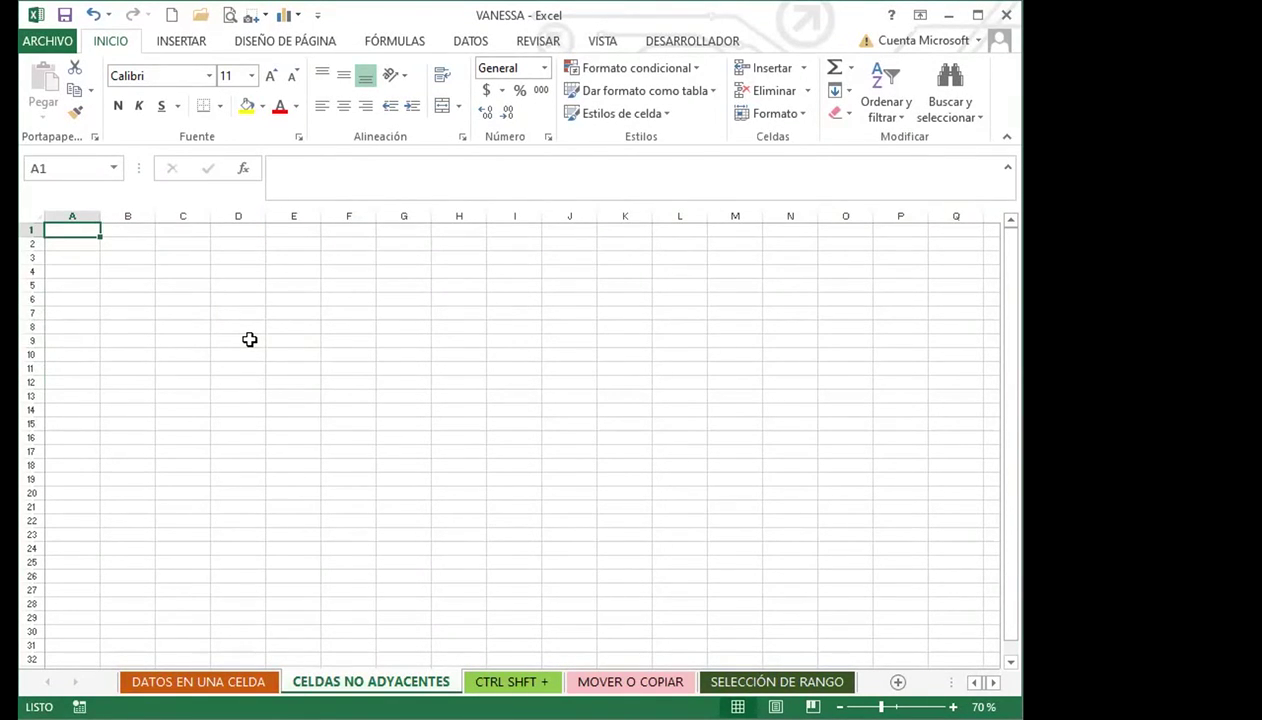
key("ctrl+a")
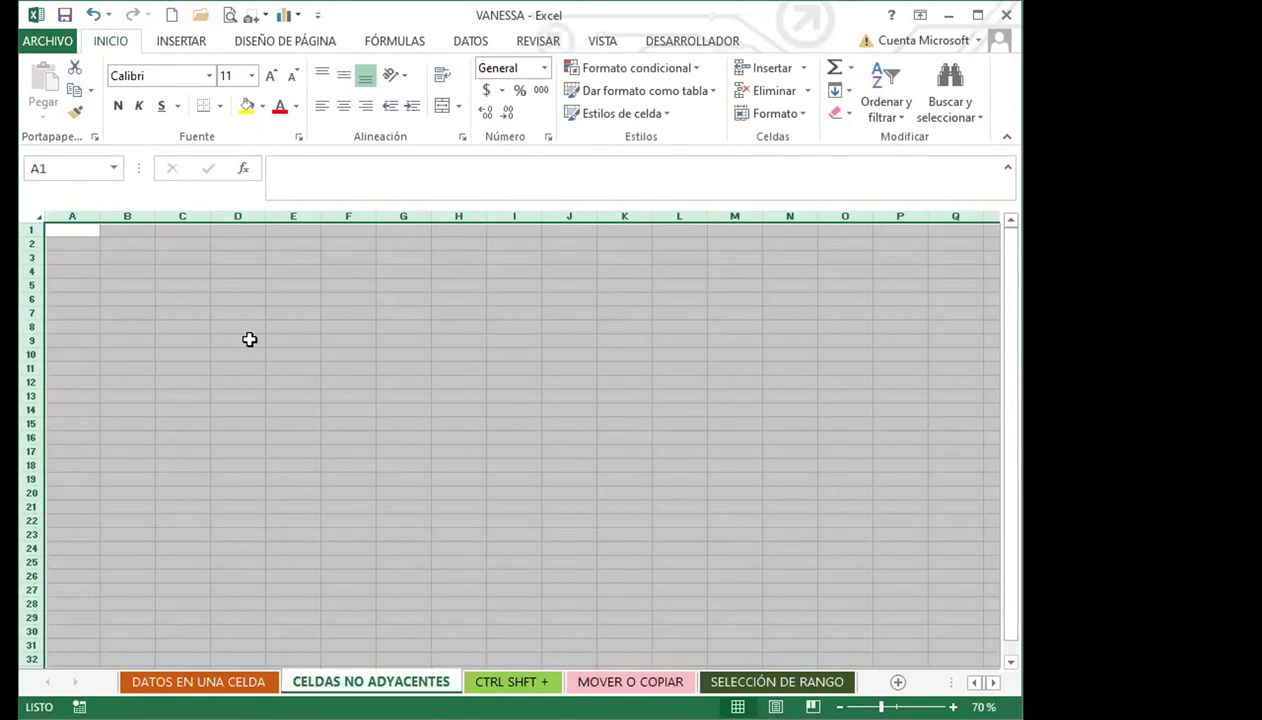
Release the full selection, select column A from A1, expand to the entire sheet, and return to A1
key("Down")
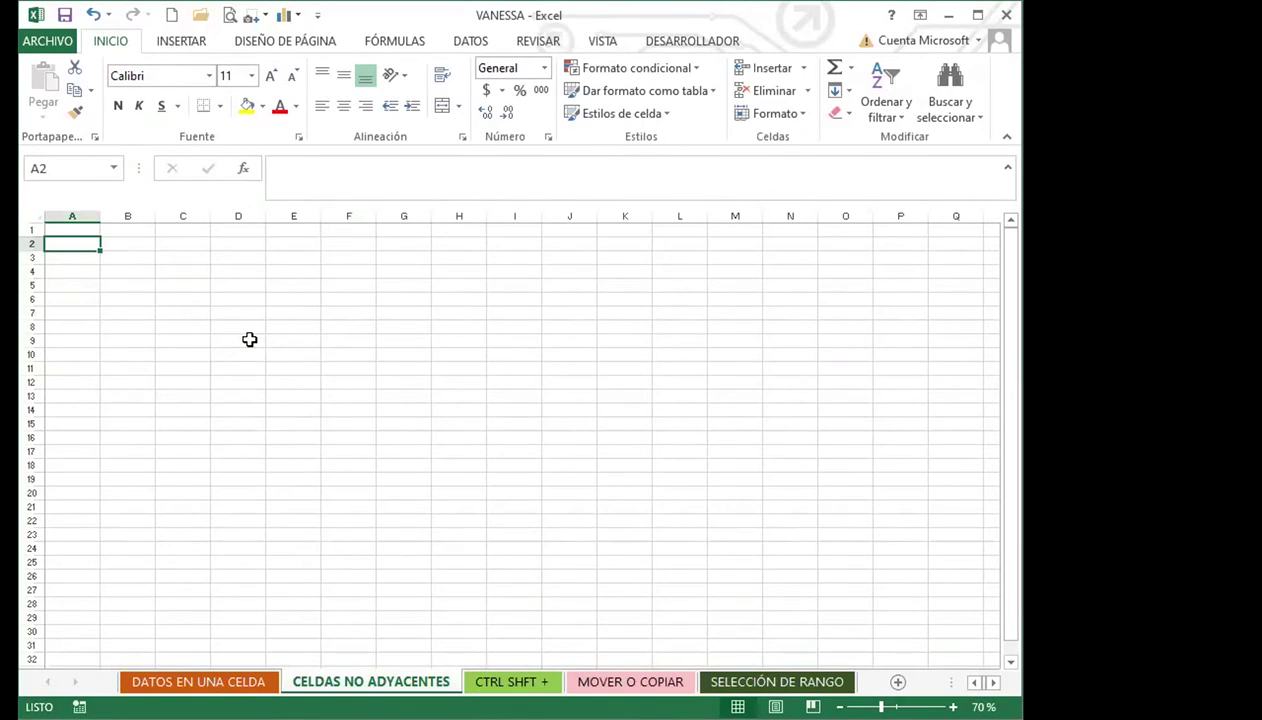
key("Up")
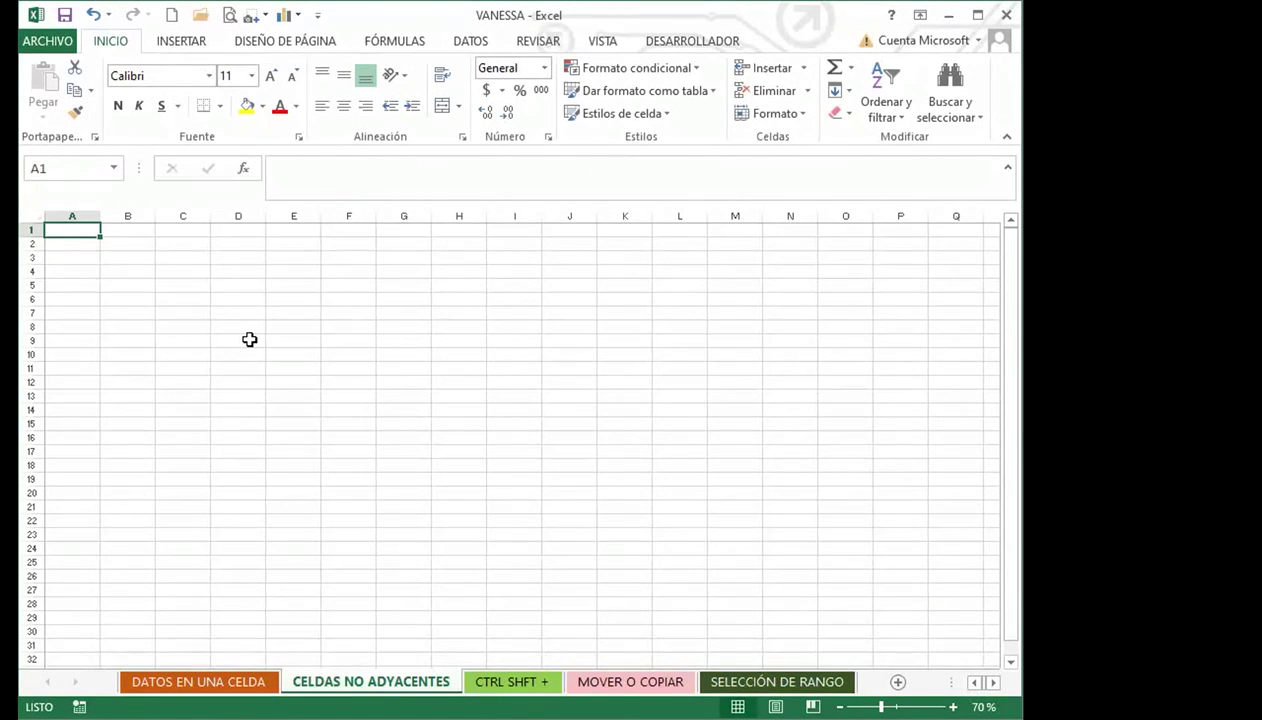
key("ctrl+space")
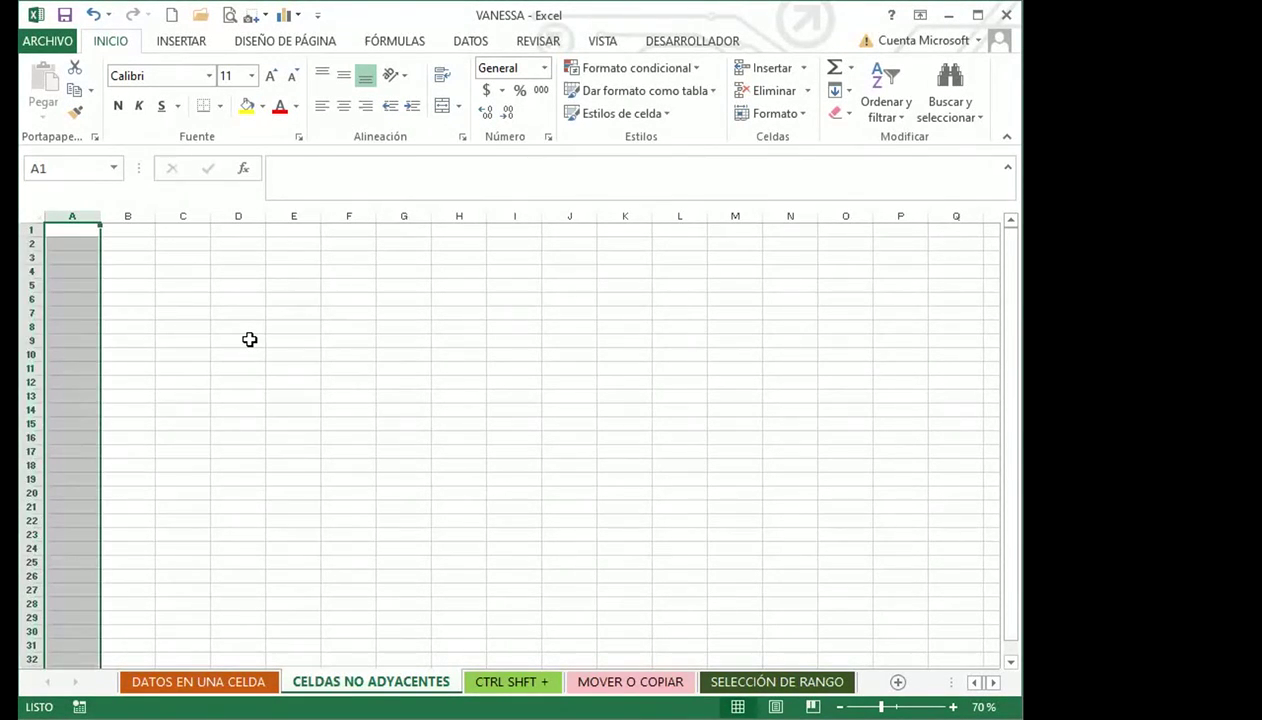
key("ctrl+a")
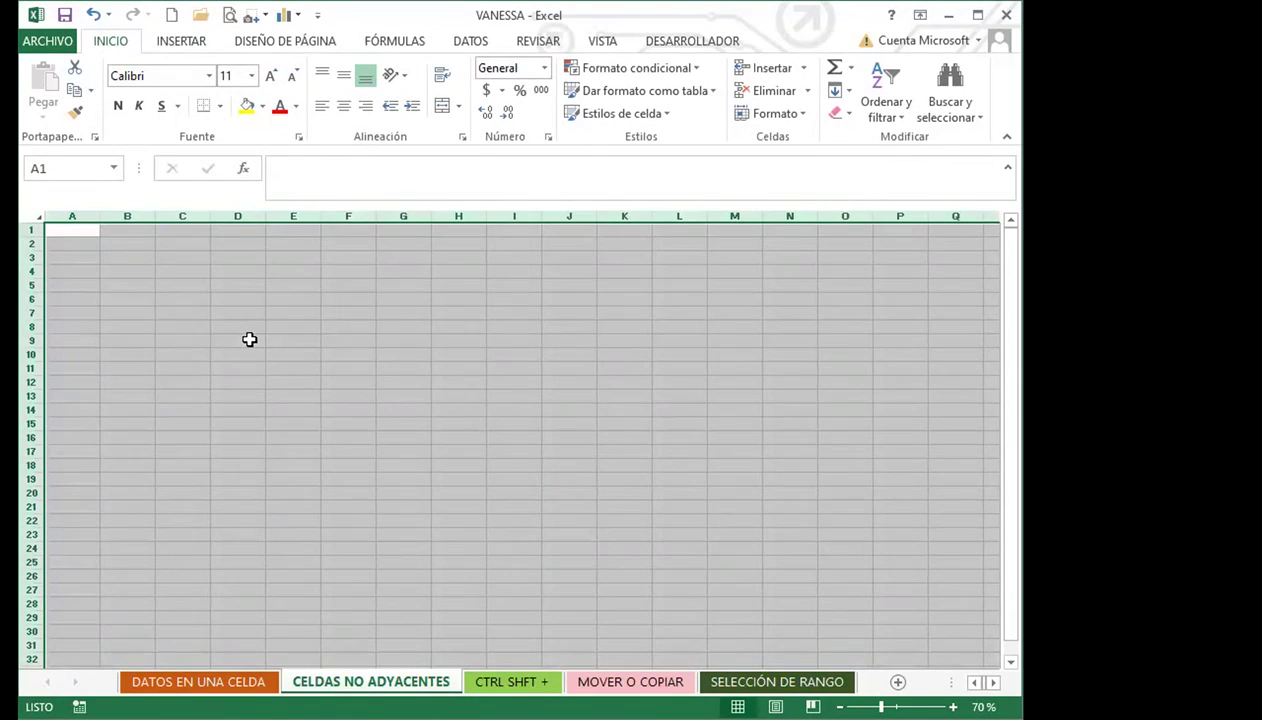
key("Down")
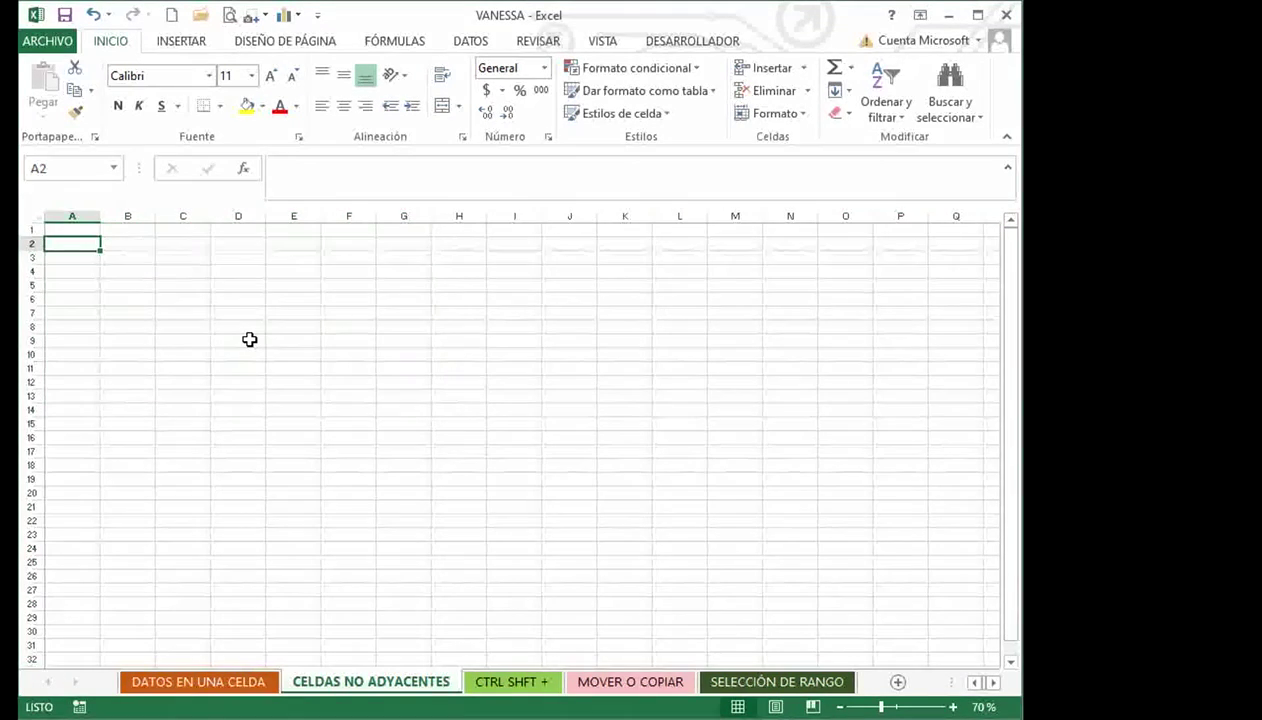
key("Up")
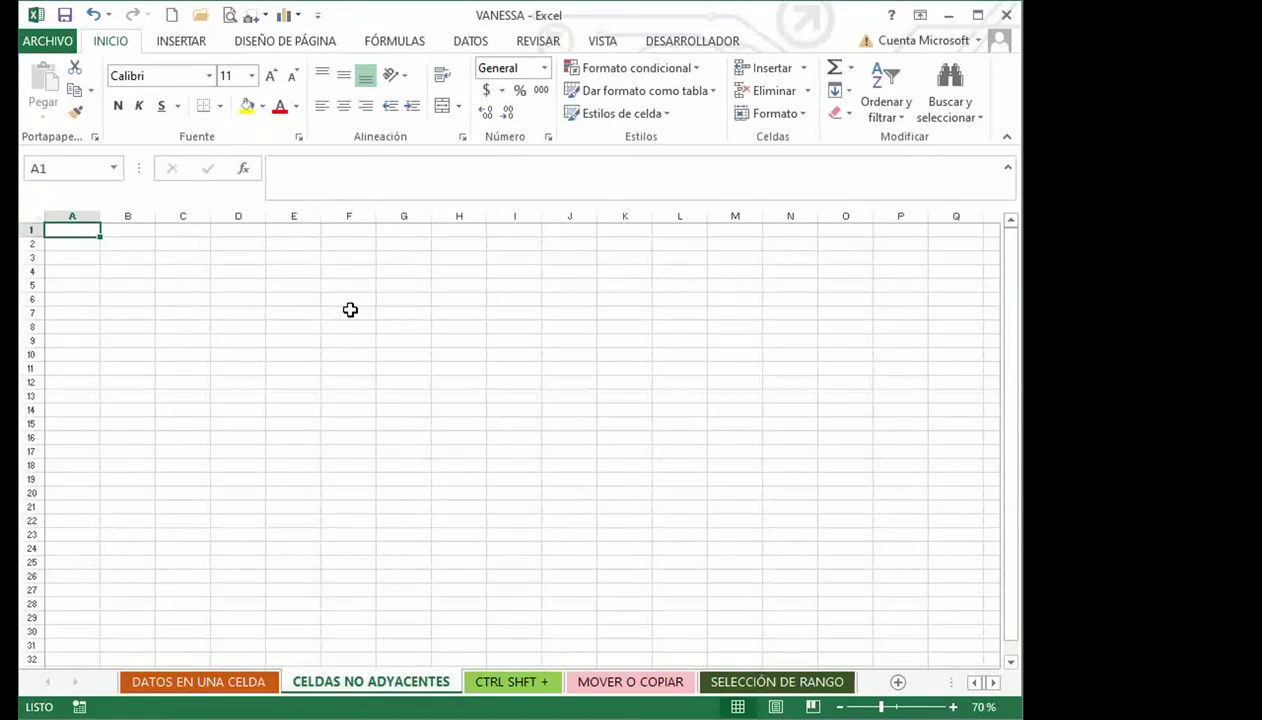
Select non-adjacent cells shaping H and O: A1:A20, B10, C1:C20, E1:E20, F20, G1:G20 and F1
left_click_drag(76, 230, 78, 492)
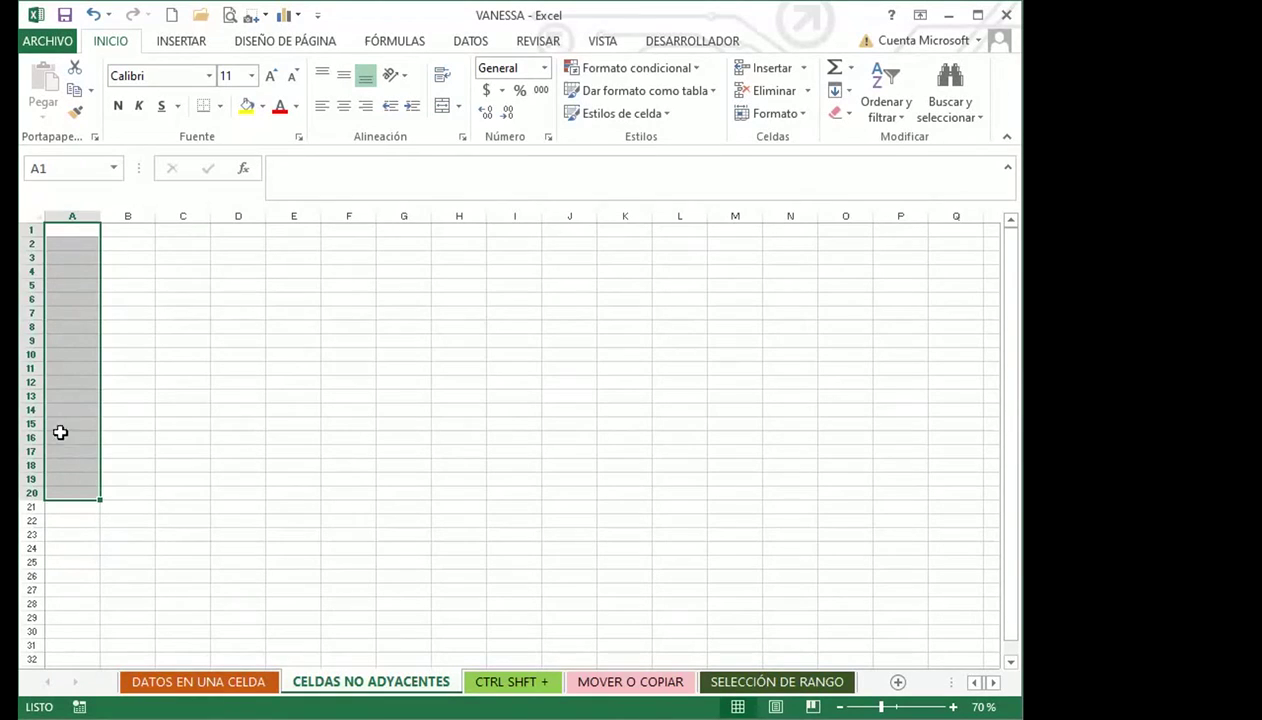
left_click(118, 354, "ctrl")
left_click_drag(183, 230, 170, 489)
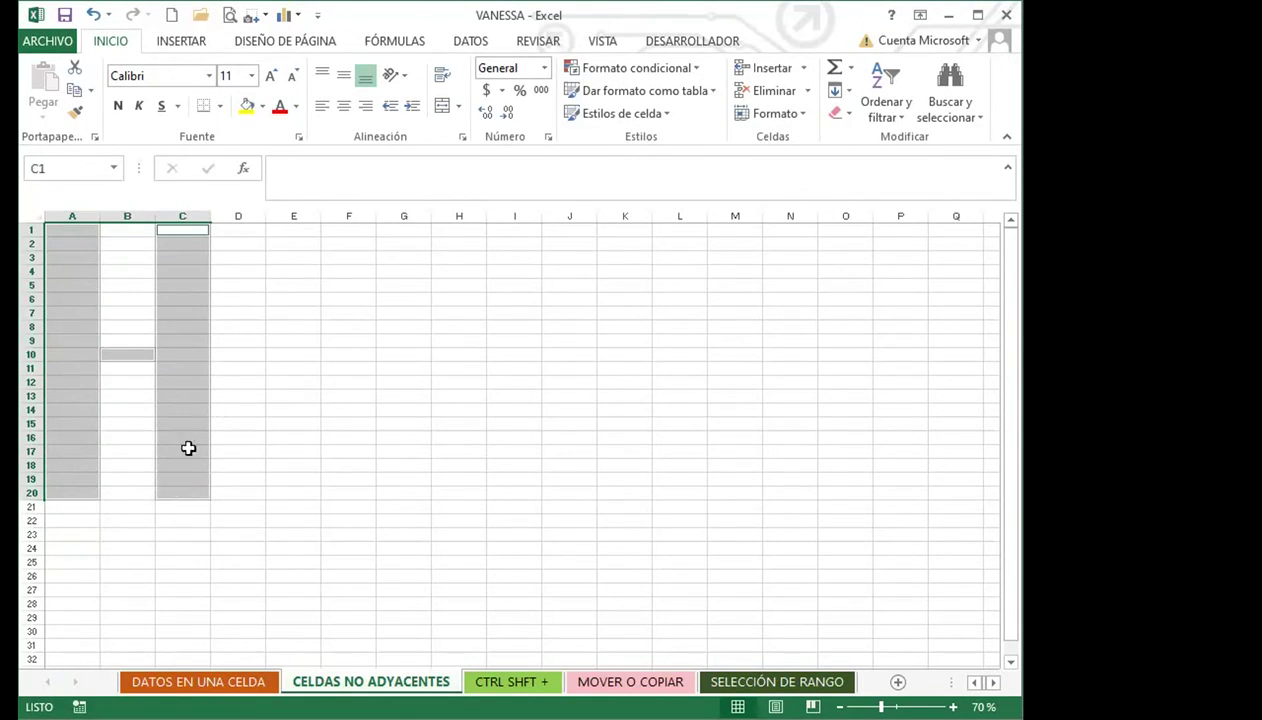
left_click_drag(294, 230, 282, 495)
left_click(352, 493, "ctrl")
left_click(388, 492, "ctrl")
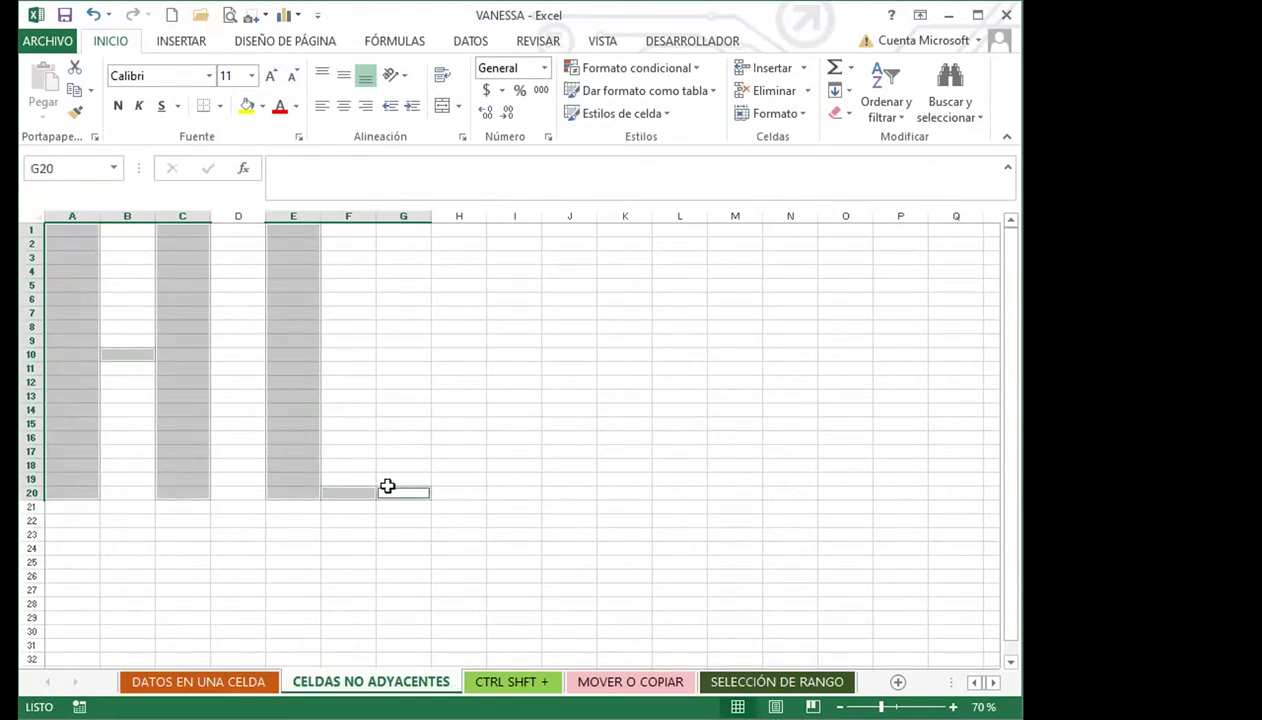
left_click_drag(405, 231, 400, 481)
left_click(342, 233, "ctrl")
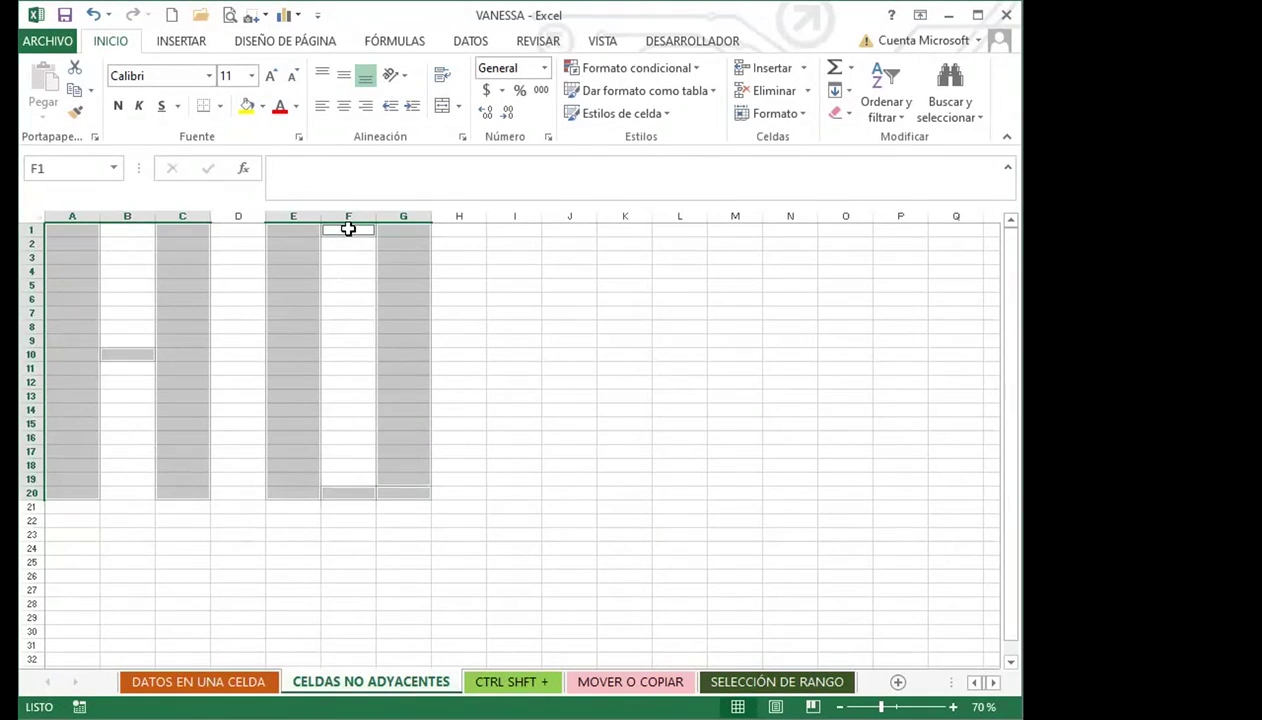
Add cells shaping L and A to the selection: I1:I20, J19:J20, L1:L20, M1, N1:N20 and M10
left_click_drag(500, 231, 568, 491)
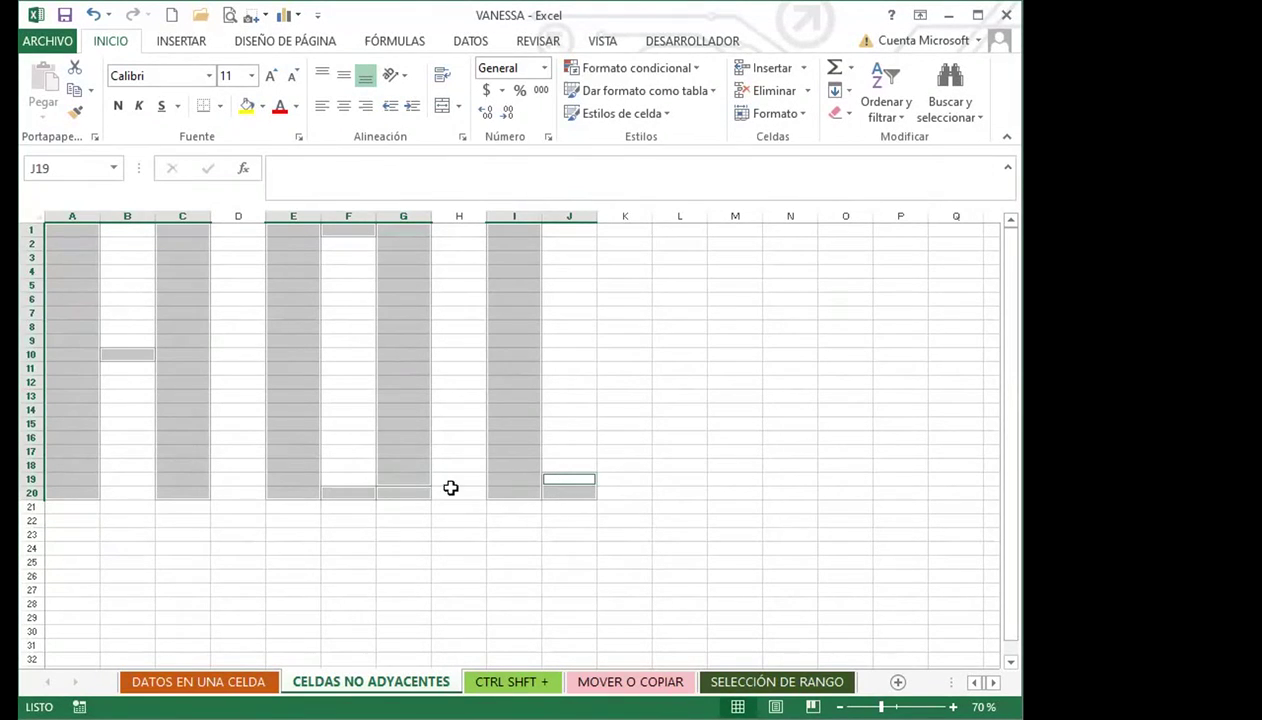
left_click_drag(679, 230, 676, 489)
left_click(742, 231, "ctrl")
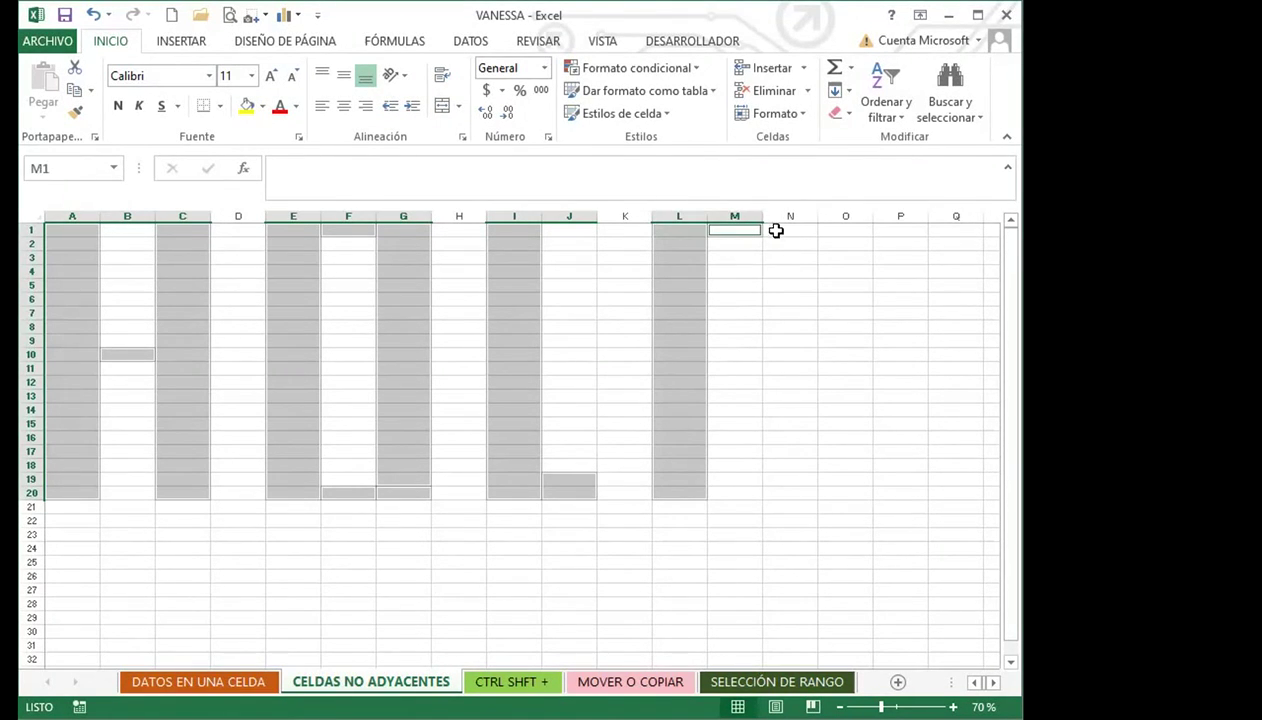
left_click_drag(775, 231, 776, 496)
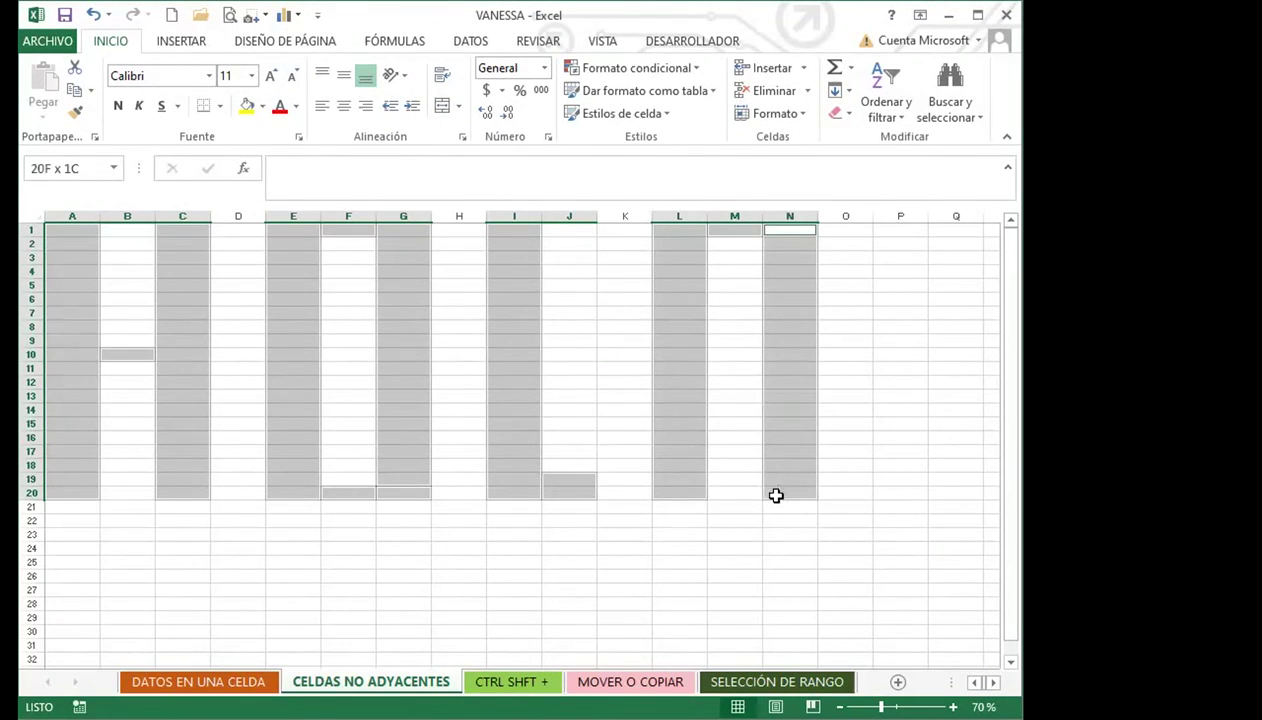
left_click(731, 357, "ctrl")
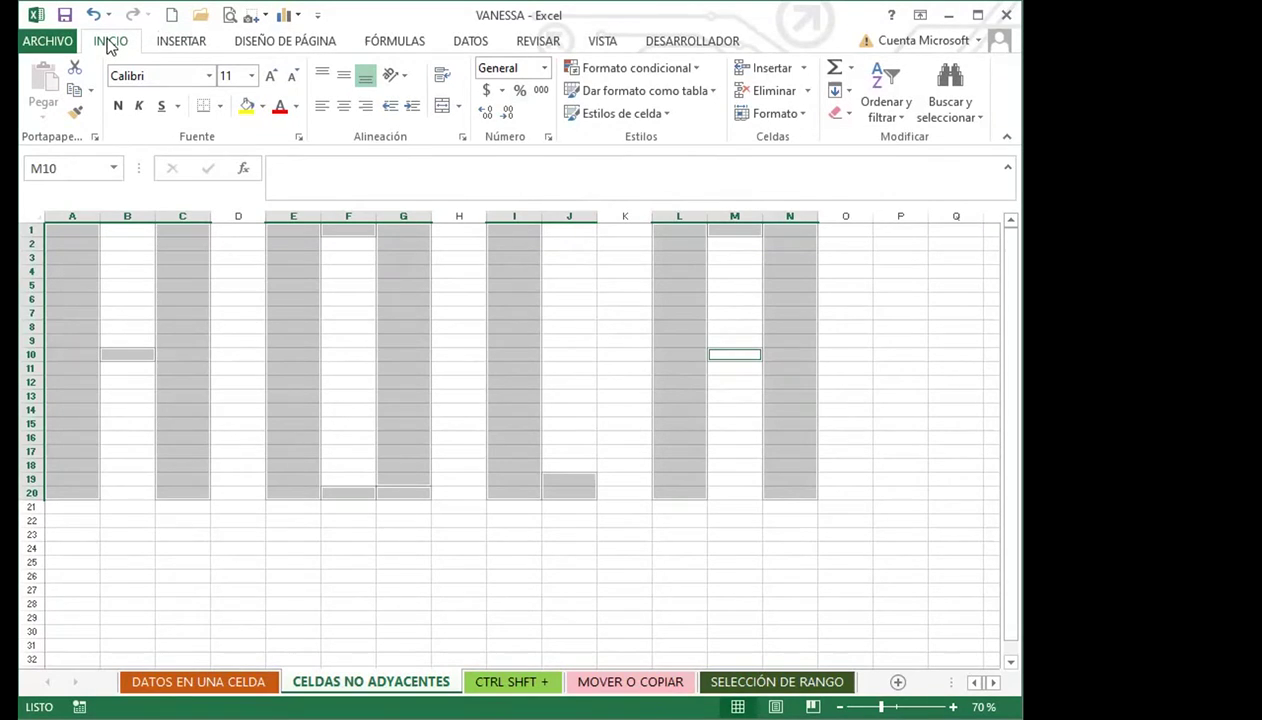
Fill the selected HOLA letter cells with dark gold, change the fill to dark green, and deselect them
left_click(263, 106)
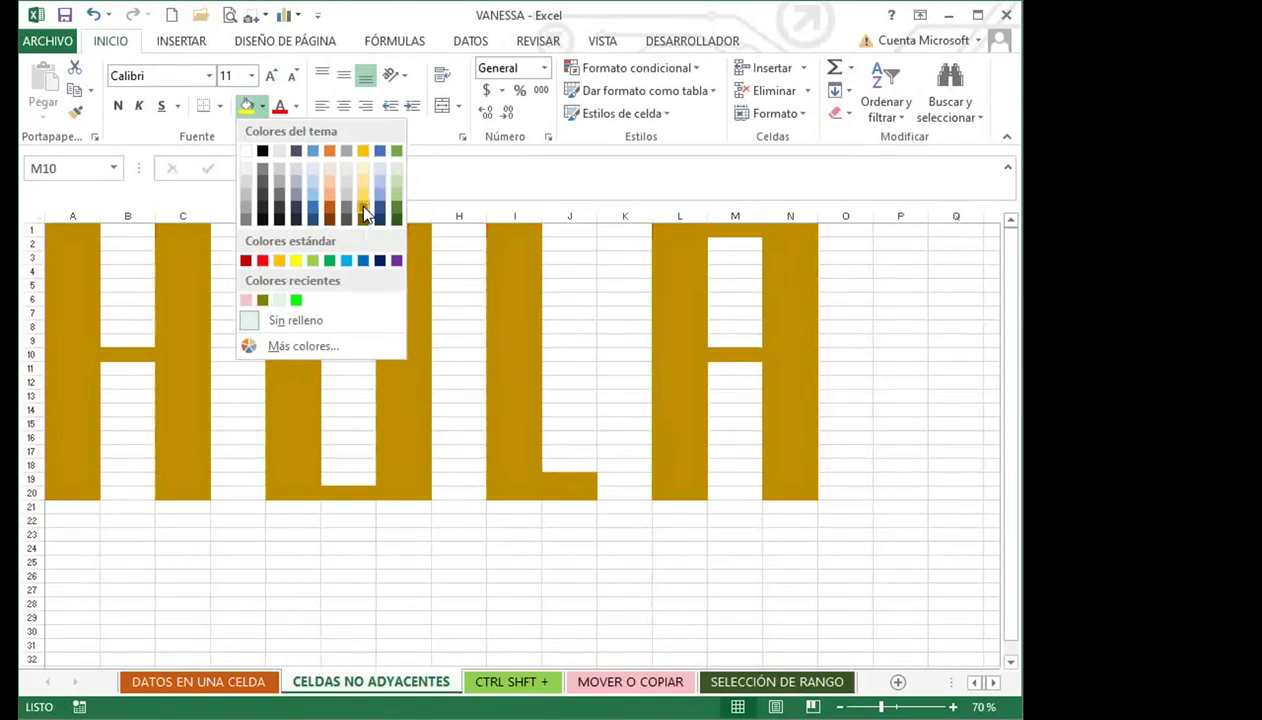
left_click(363, 207)
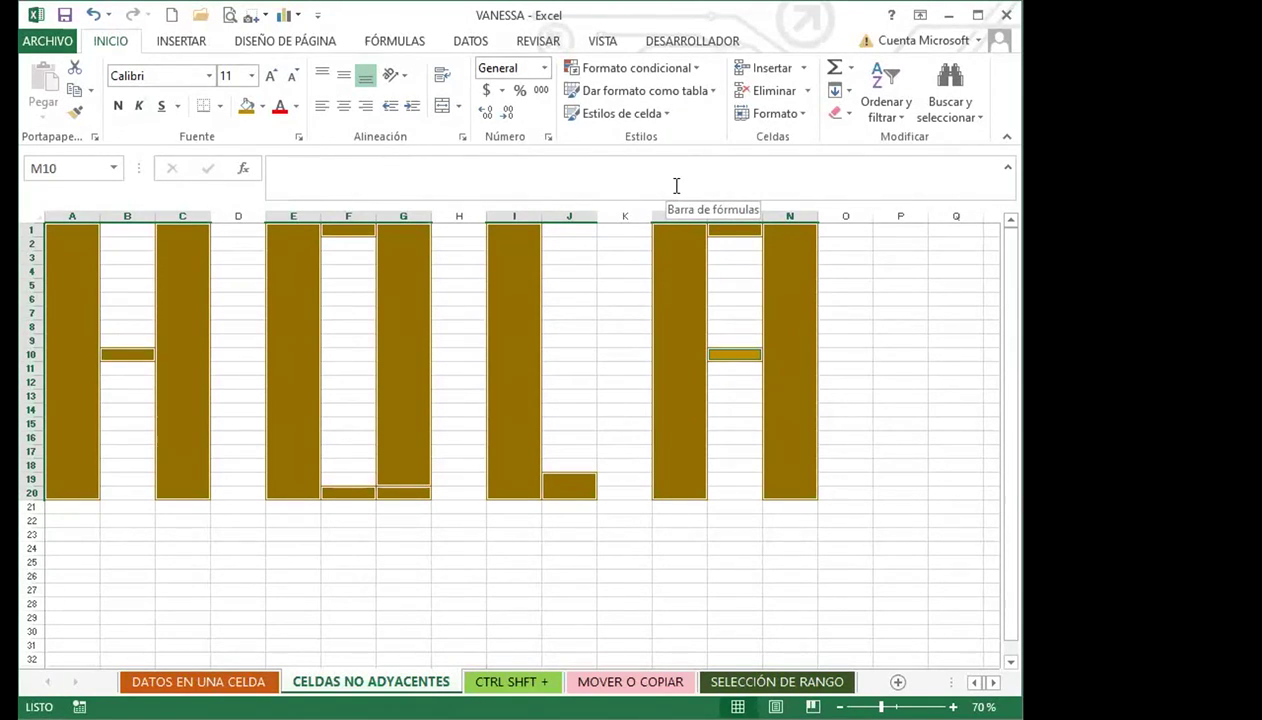
left_click(262, 106)
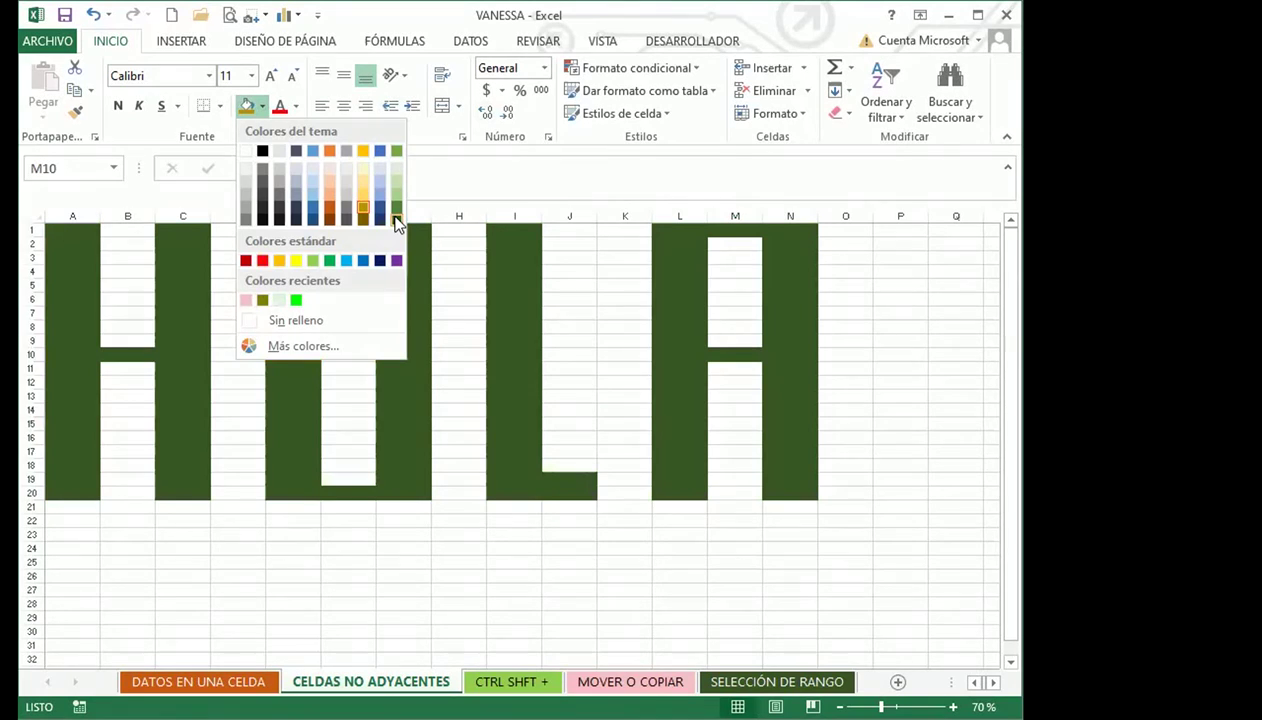
left_click(397, 222)
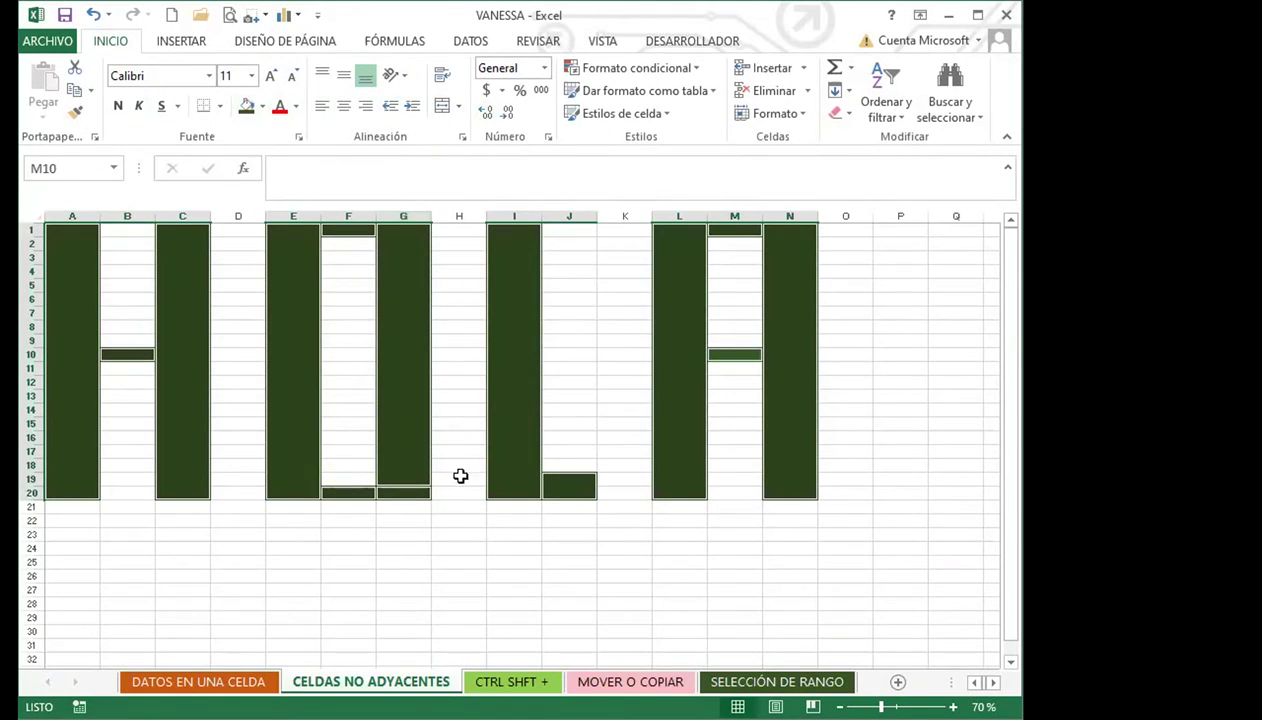
left_click(460, 413)
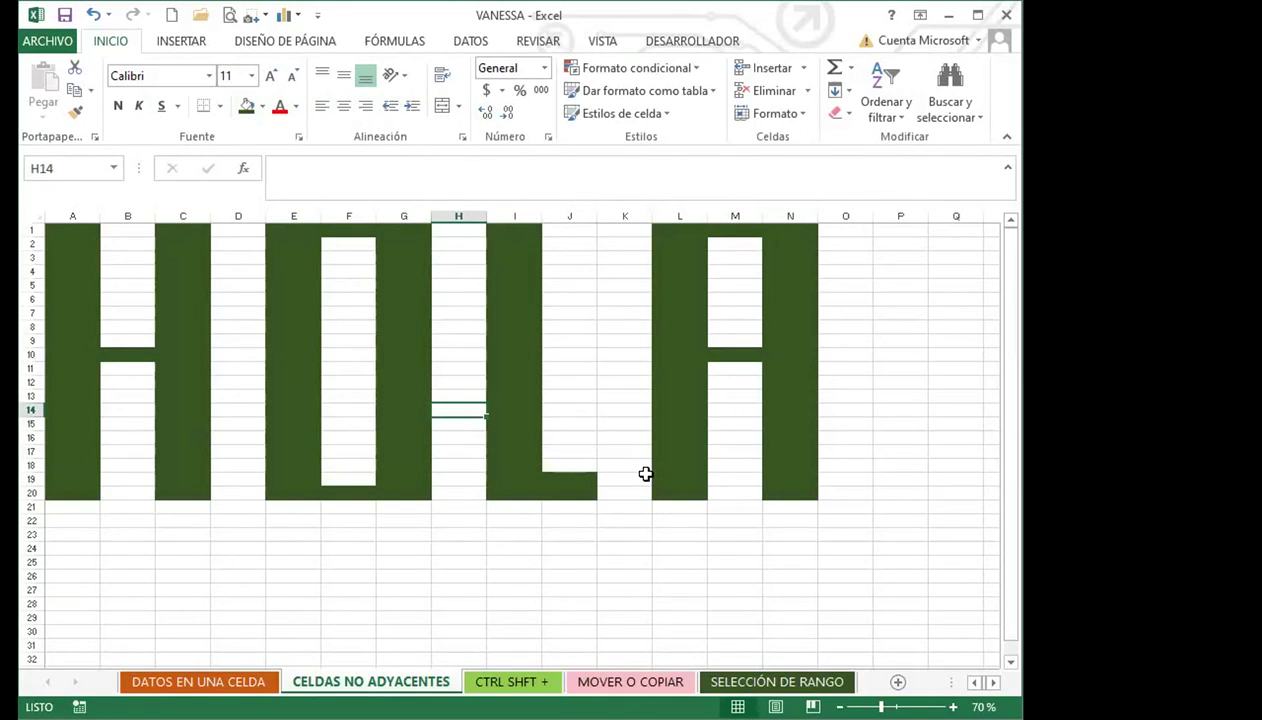
Hide the sheet's gridlines and select an empty cell below the HOLA letters
left_click(604, 45)
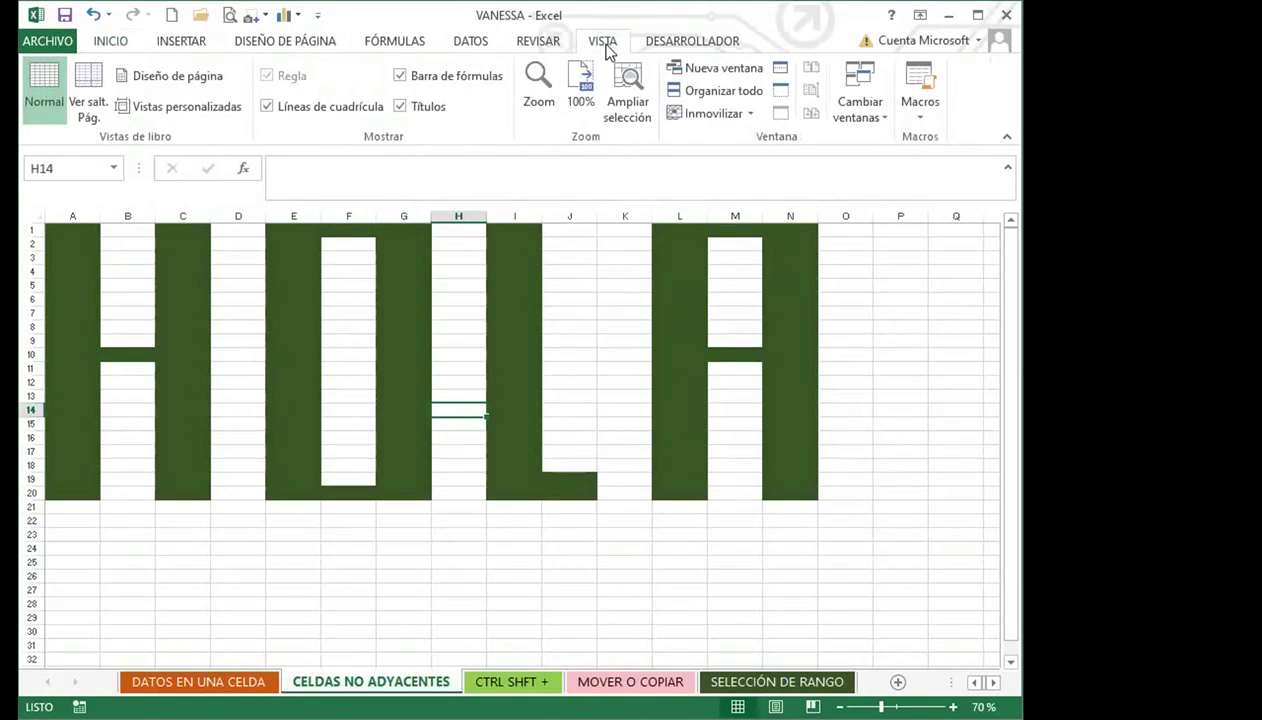
left_click(266, 106)
left_click(480, 533)
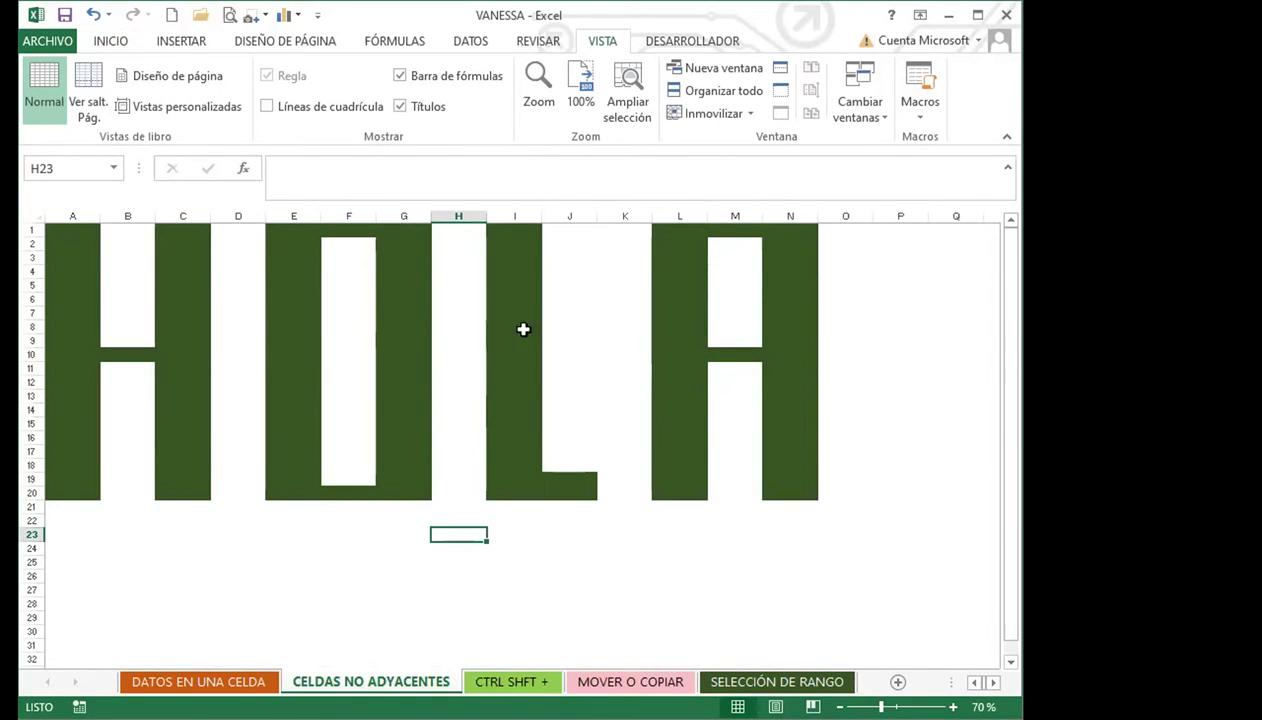
left_click(366, 560)
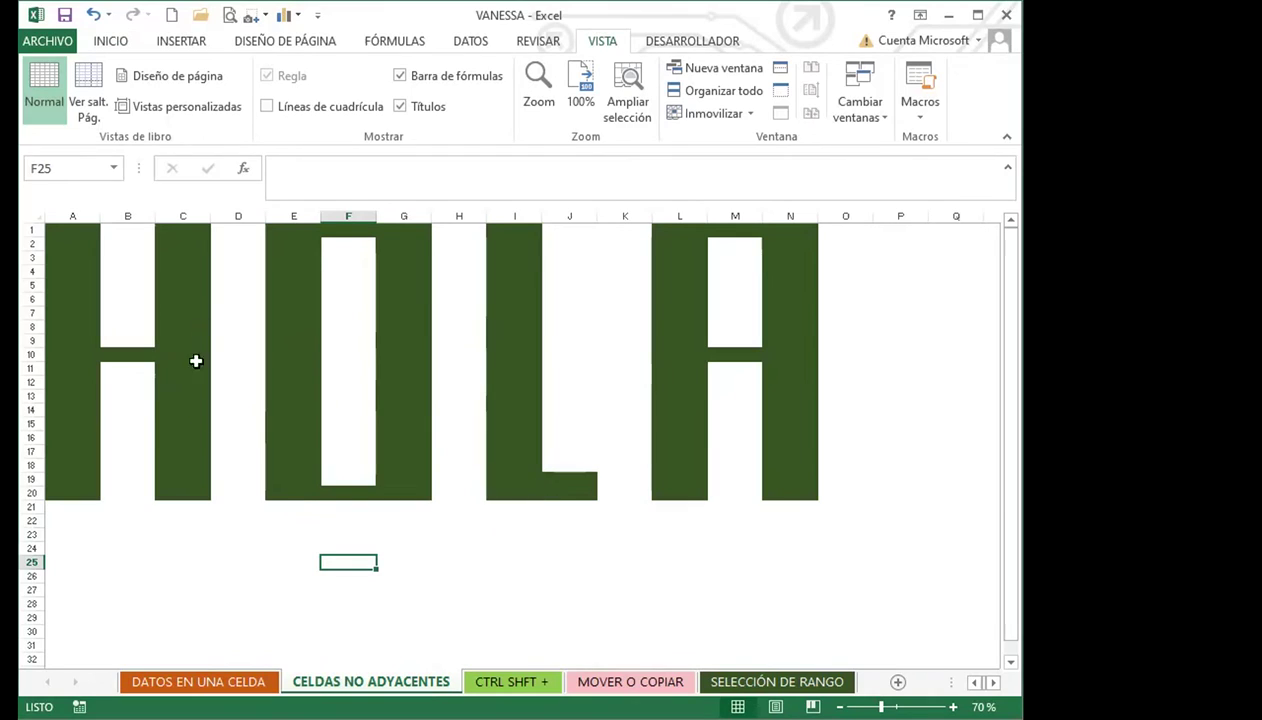
left_click(410, 474)
left_click(405, 548)
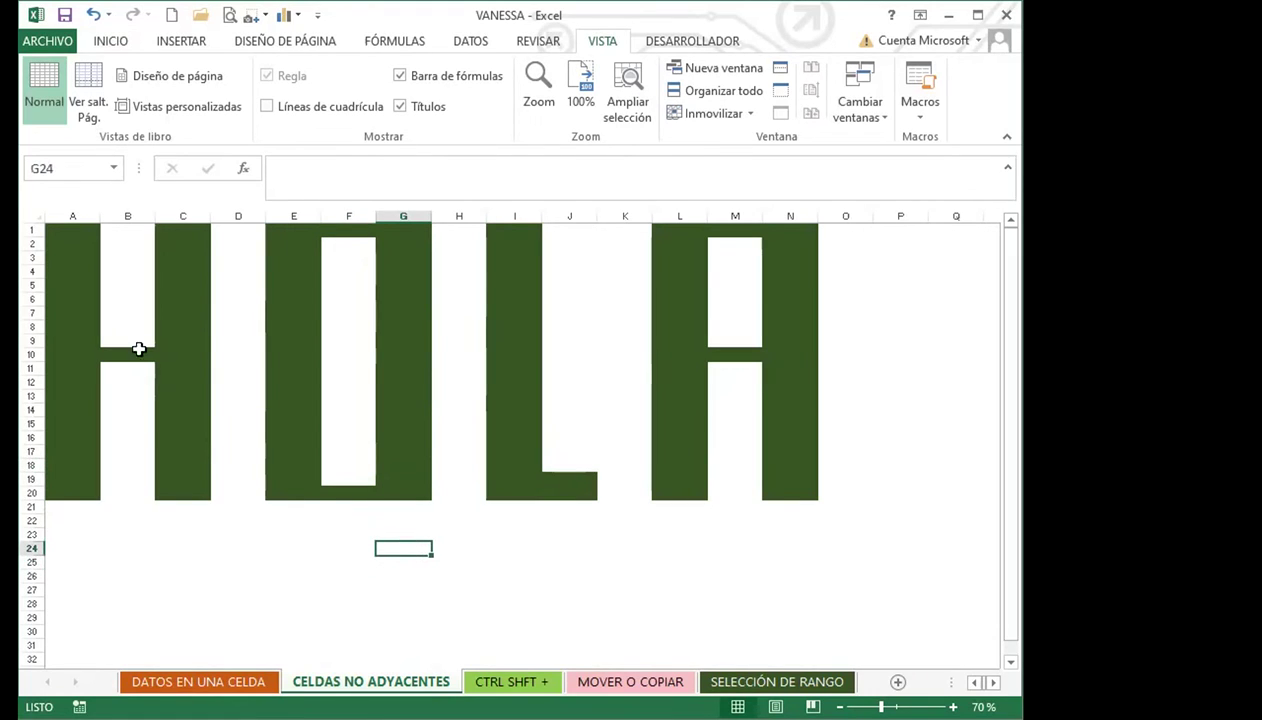
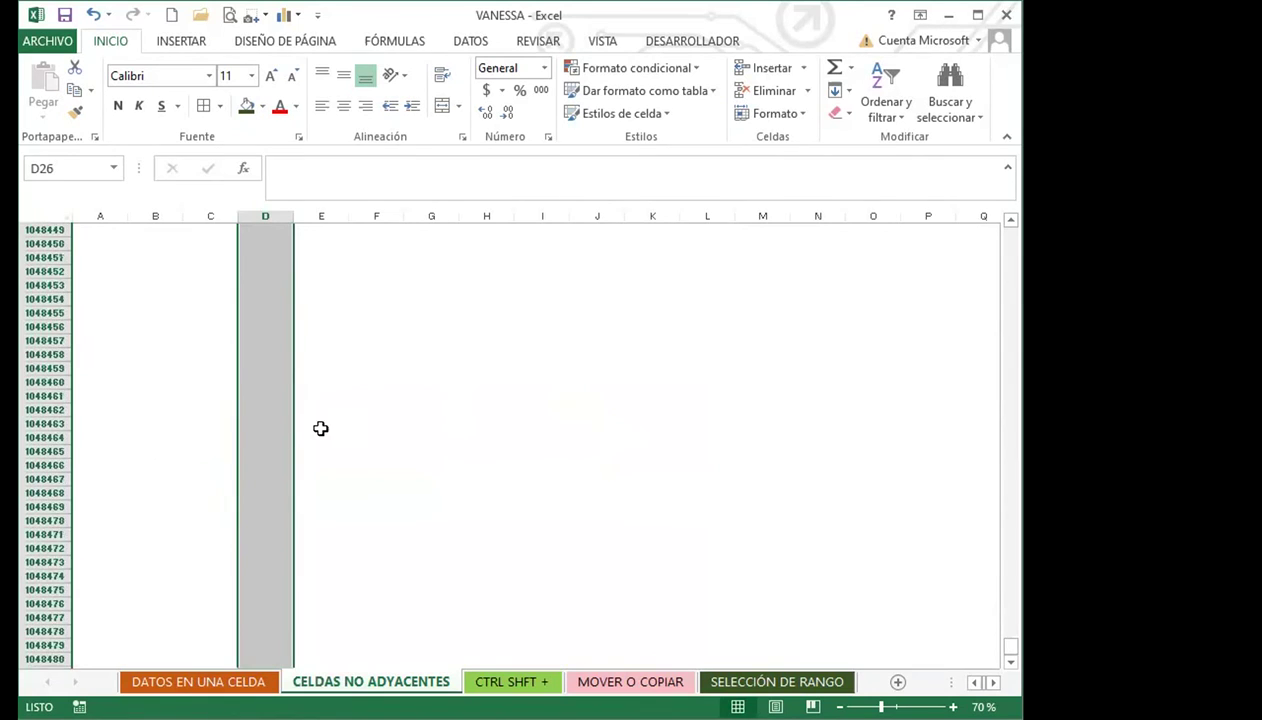
Extend a selection from F1048331 up to row 1, and select D26, the first cell of the bordered table
scroll(360, 450, "up", 12)
left_click(364, 464)
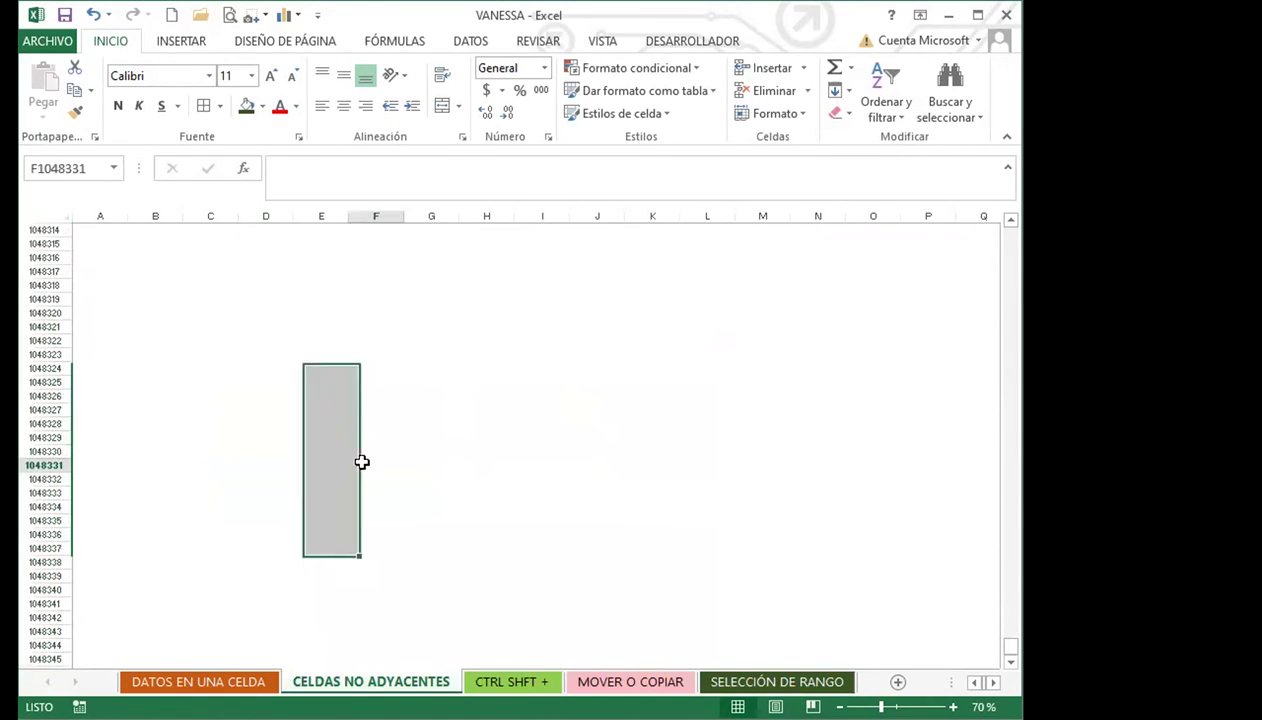
key("ctrl+shift+Up")
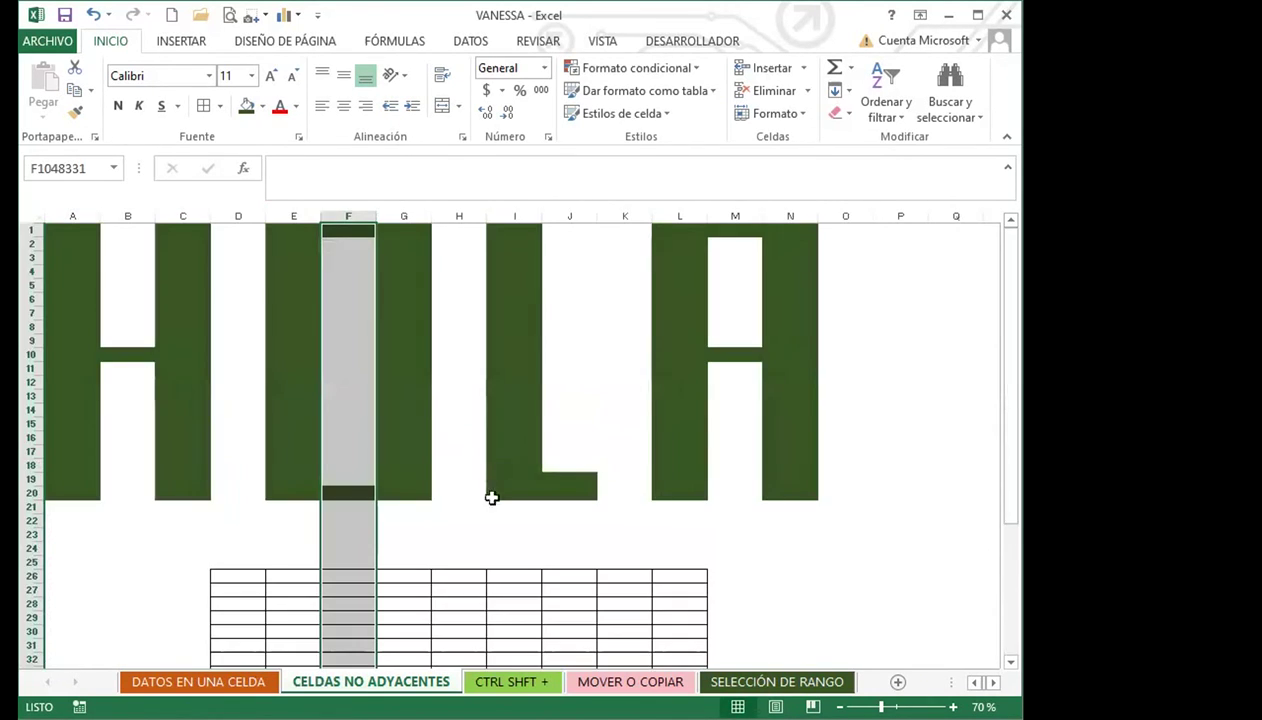
scroll(493, 478, "down", 4)
left_click(301, 489)
left_click(246, 410)
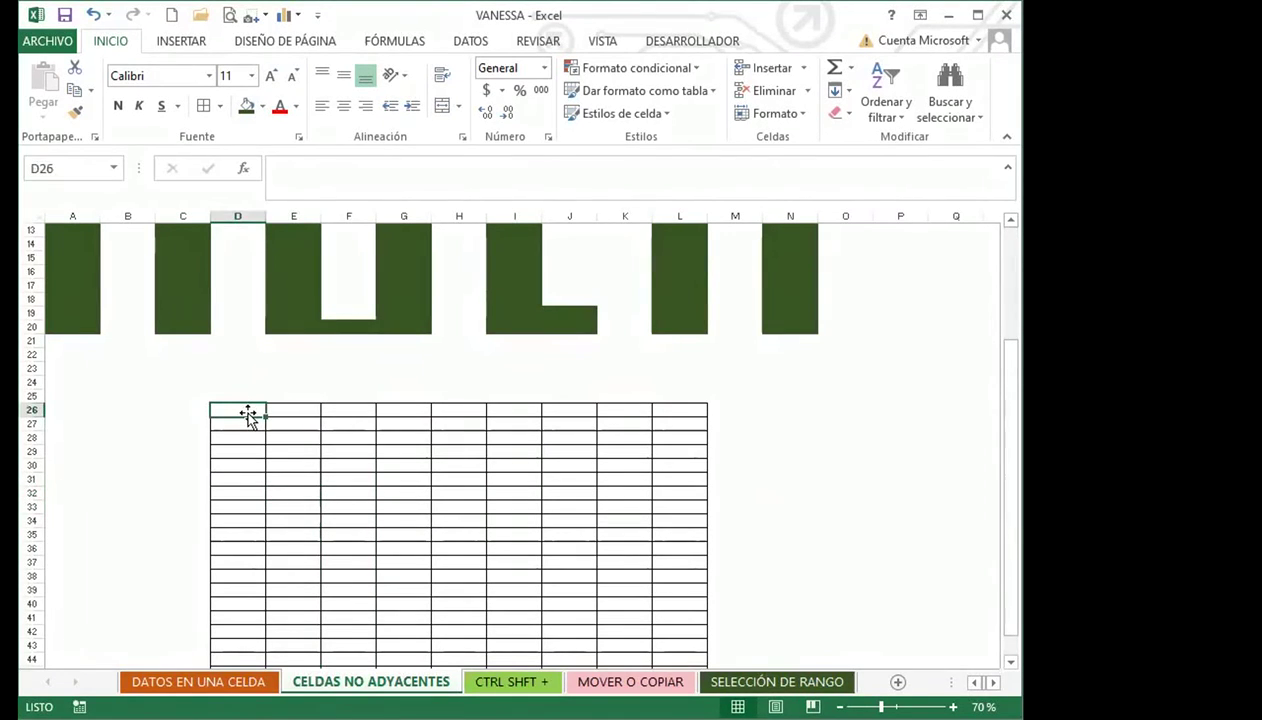
Enter Z in the bordered table's first cell D26 and in its last cell L46
scroll(270, 439, "down", 1)
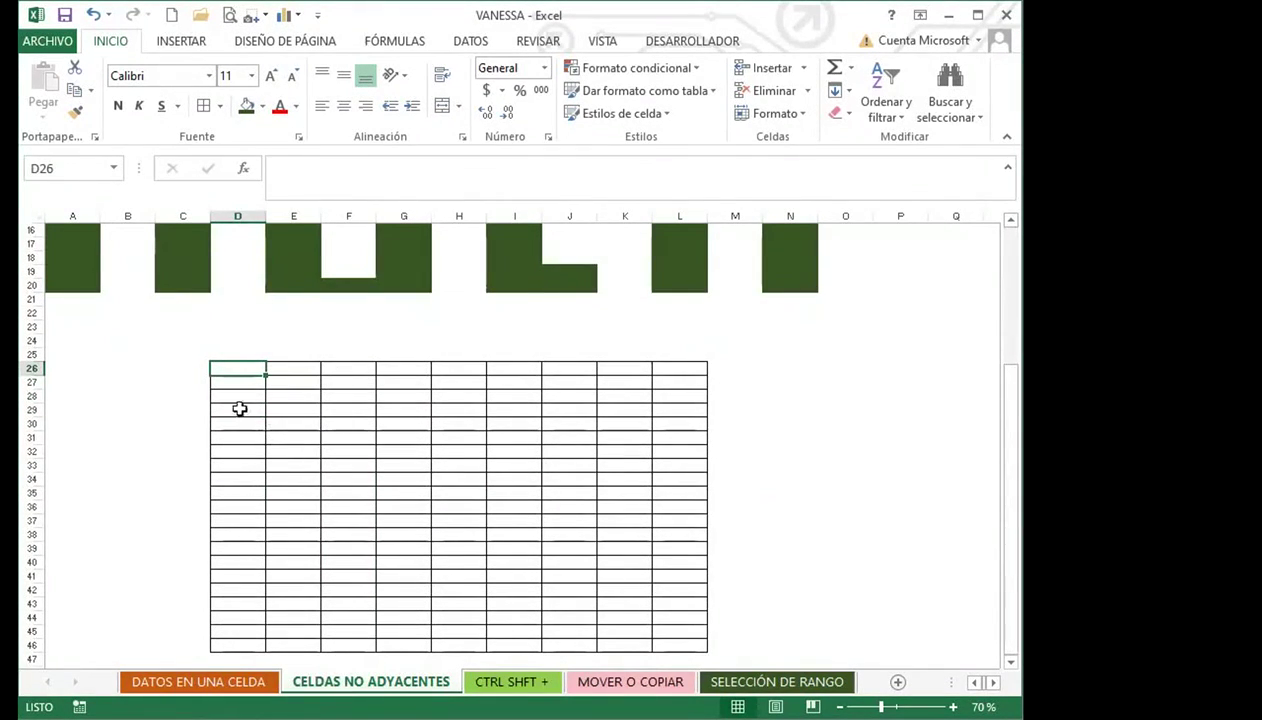
type("z")
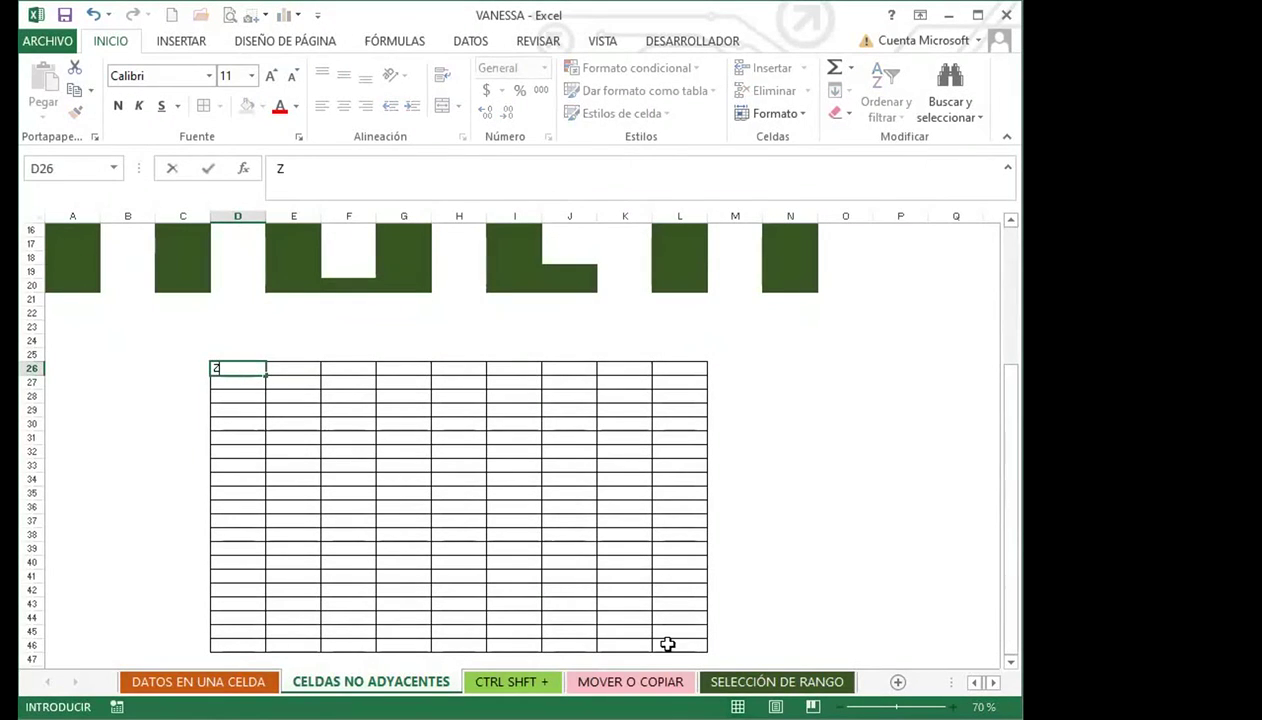
left_click(695, 645)
type("z")
left_click(455, 494)
Extend the selection from D26 down to the sheet's last row and shrink it back to D26
left_click(247, 369)
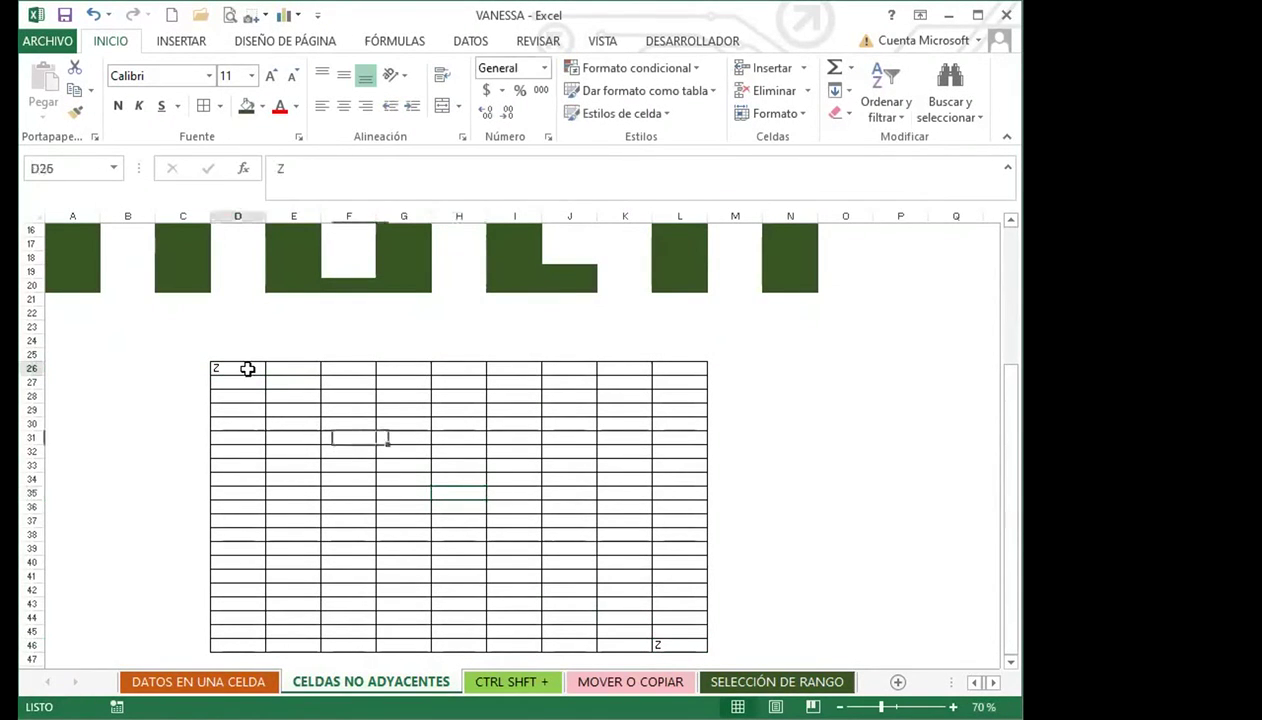
key("ctrl+shift+Down")
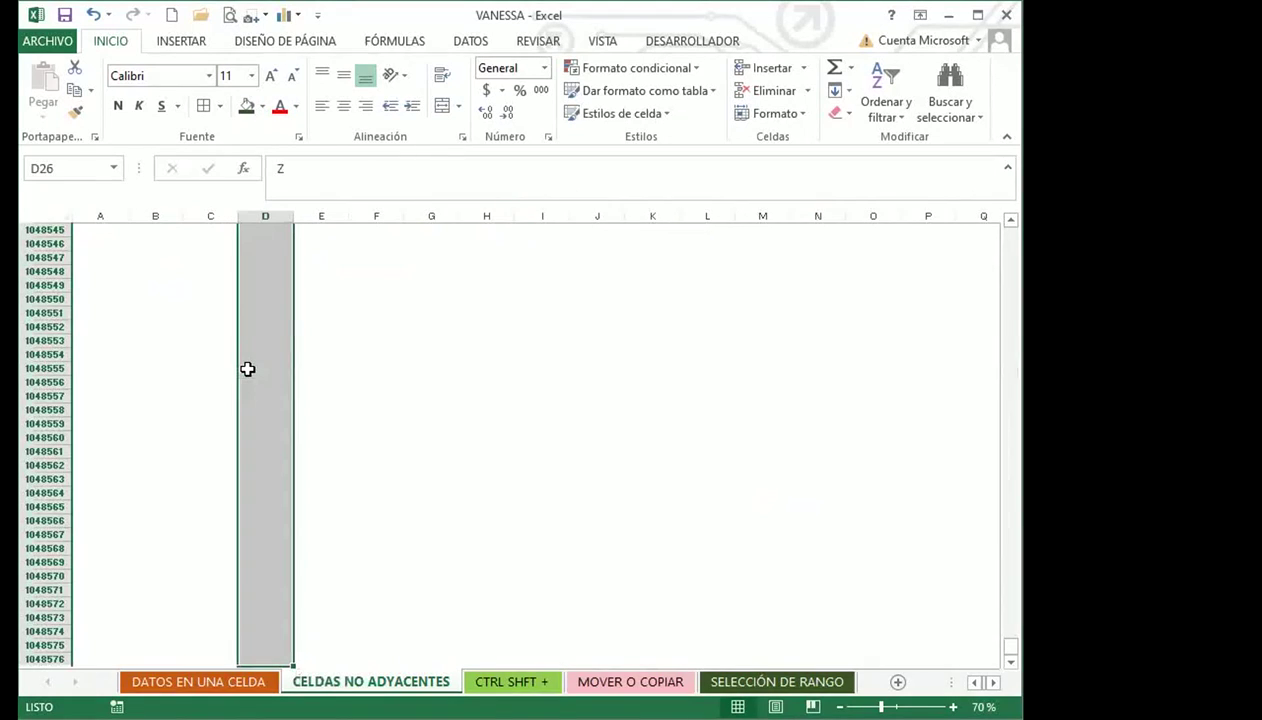
key("ctrl+shift+Up")
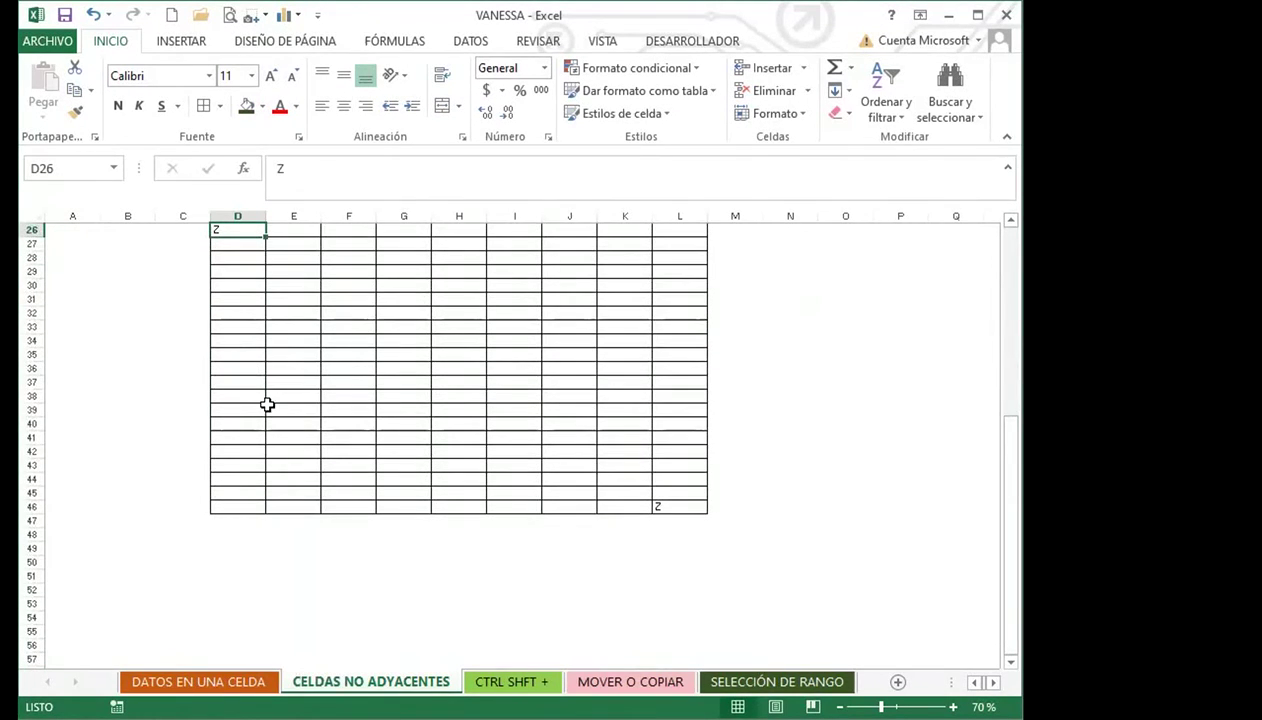
Autofill the letter series from D26 down to D46 and copy it across the table to column L
scroll(250, 350, "up", 1)
left_click_drag(265, 277, 262, 553)
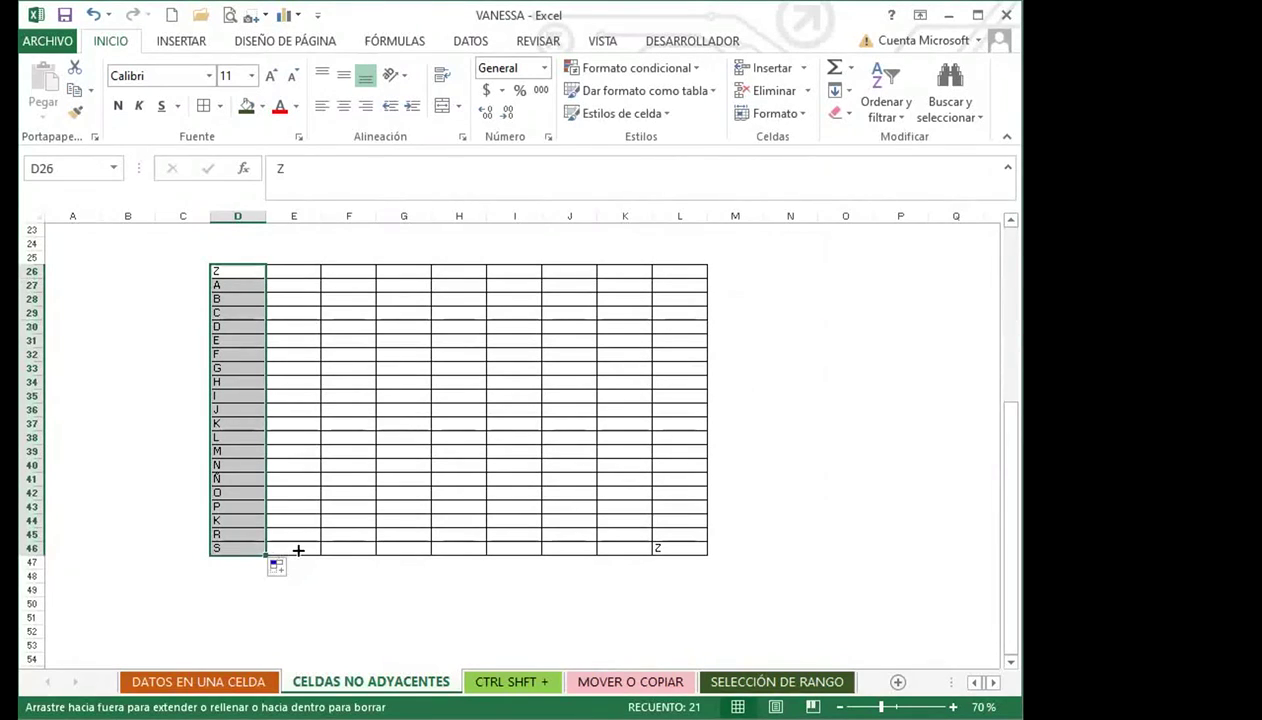
left_click_drag(574, 553, 679, 552)
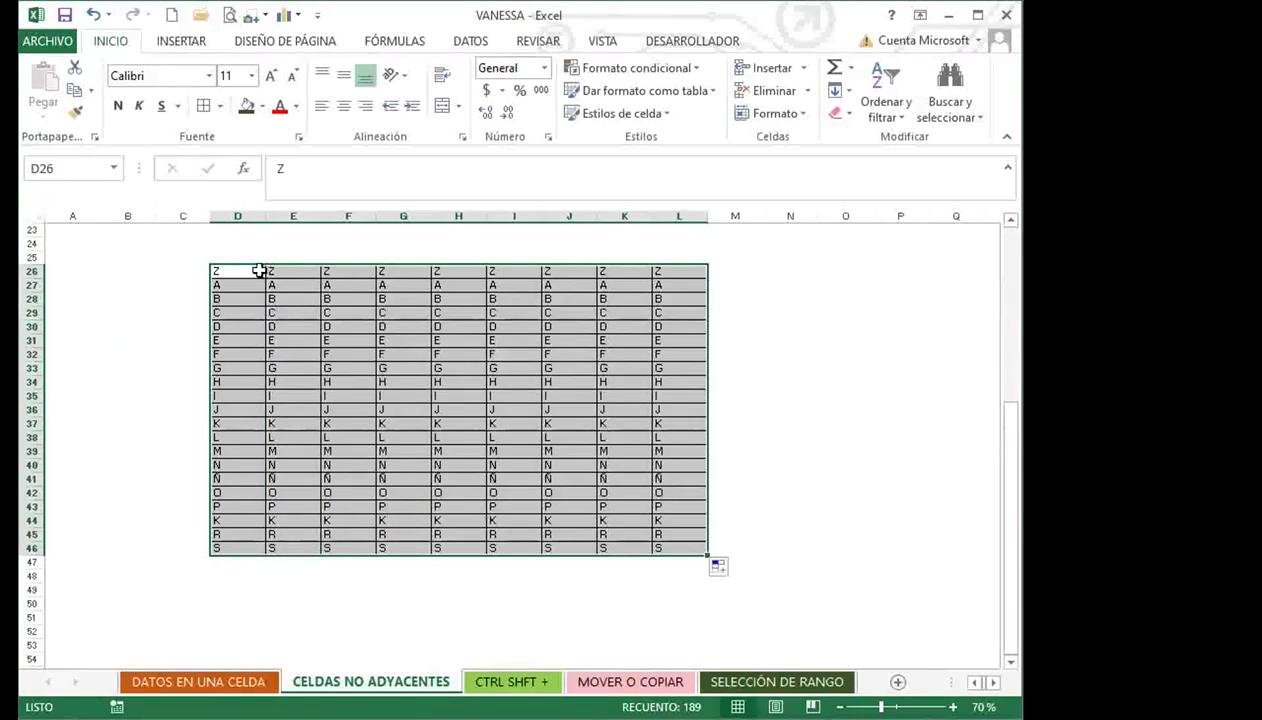
Select the table's first column of letters from D26 down to D46
left_click(257, 271)
key("ctrl+shift+Down")
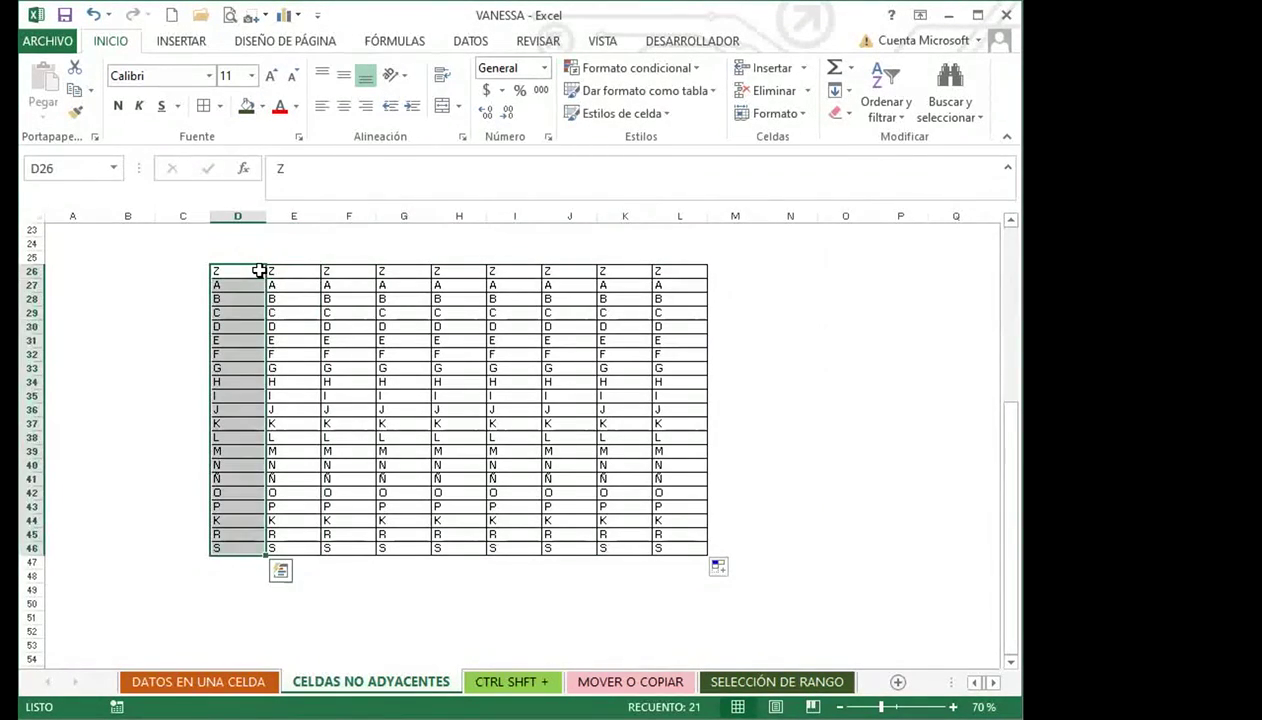
Extend the selection of the table's first column across to column L
key("ctrl+shift+Right")
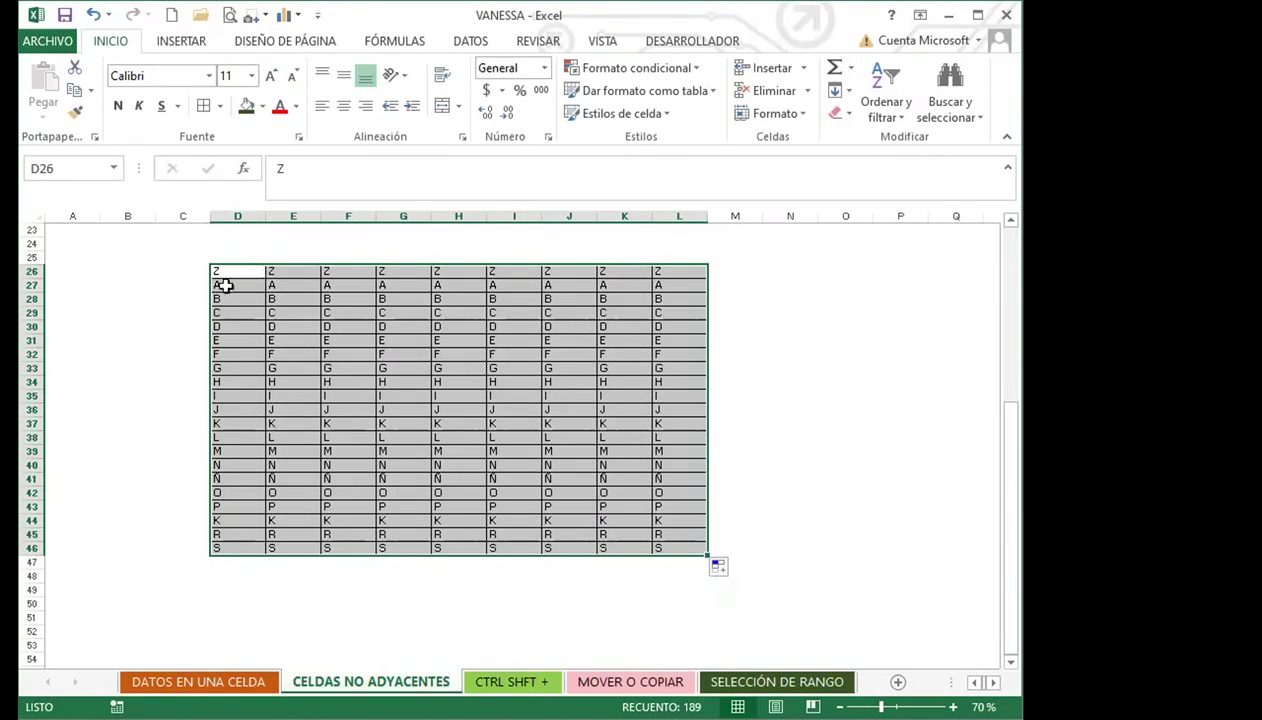
Starting from cell A1, select all of column A and extend the selection to the whole sheet
scroll(129, 280, "up", 7)
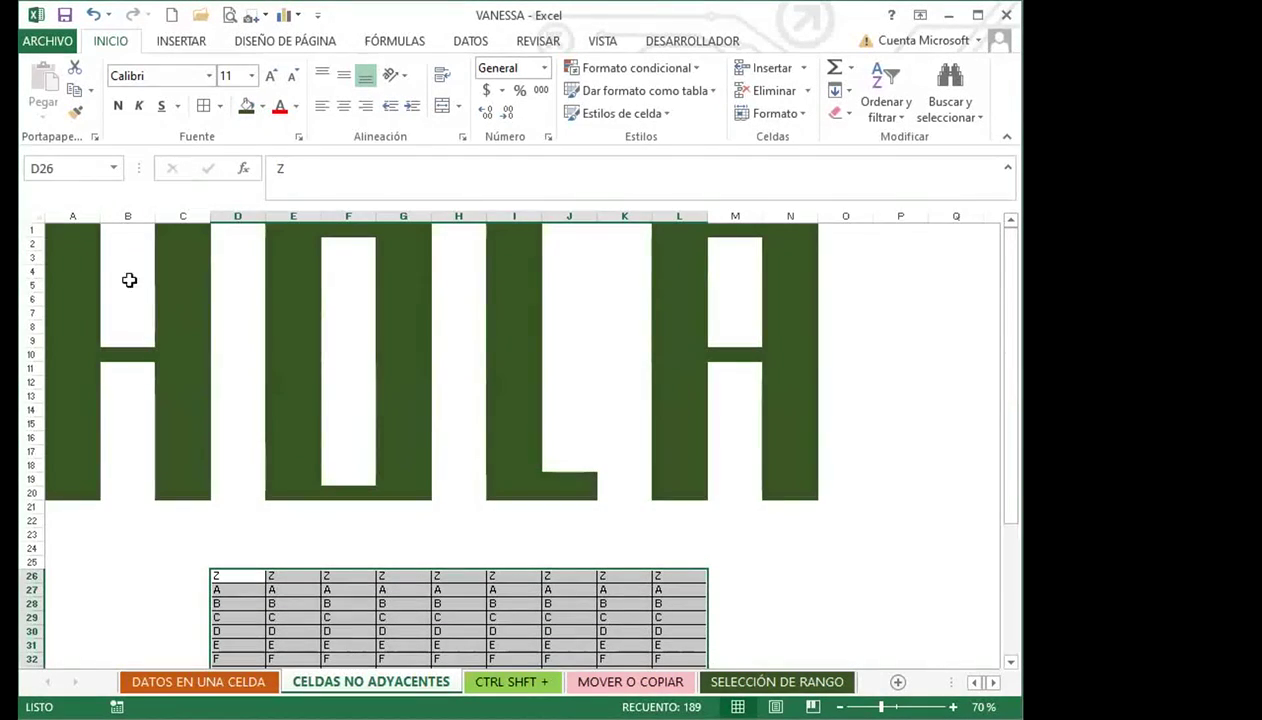
left_click(73, 230)
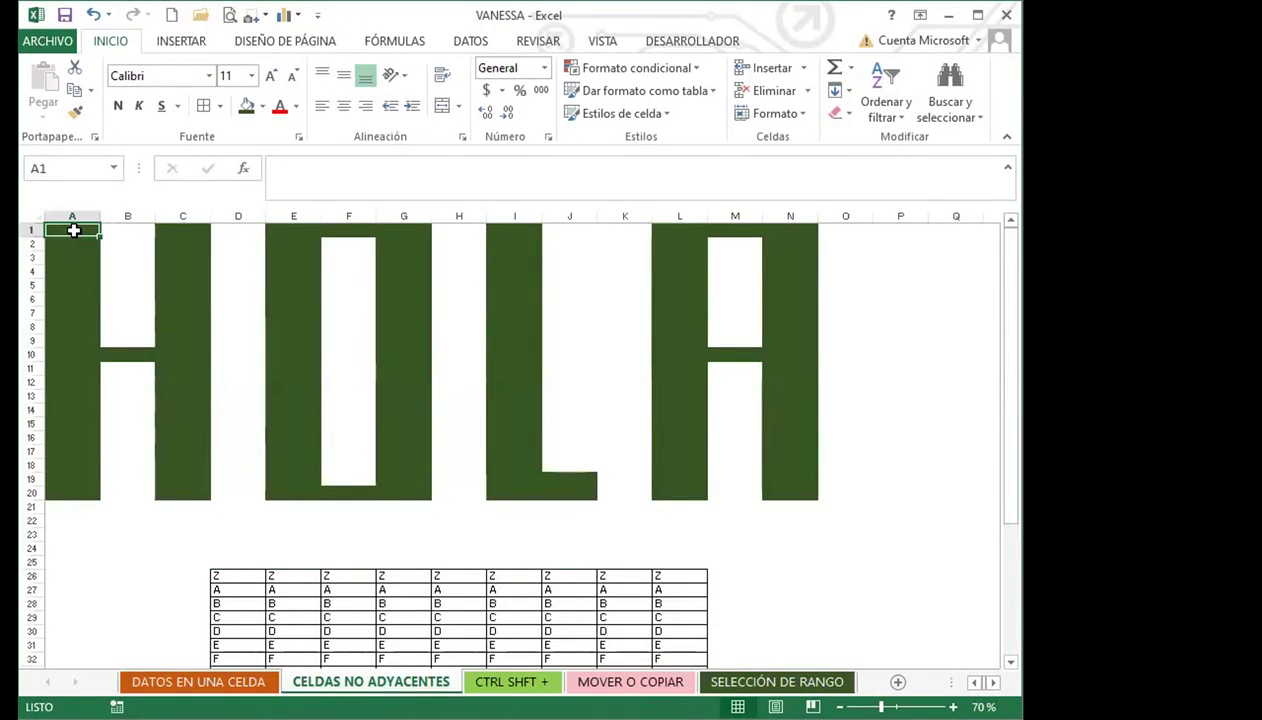
key("ctrl+space")
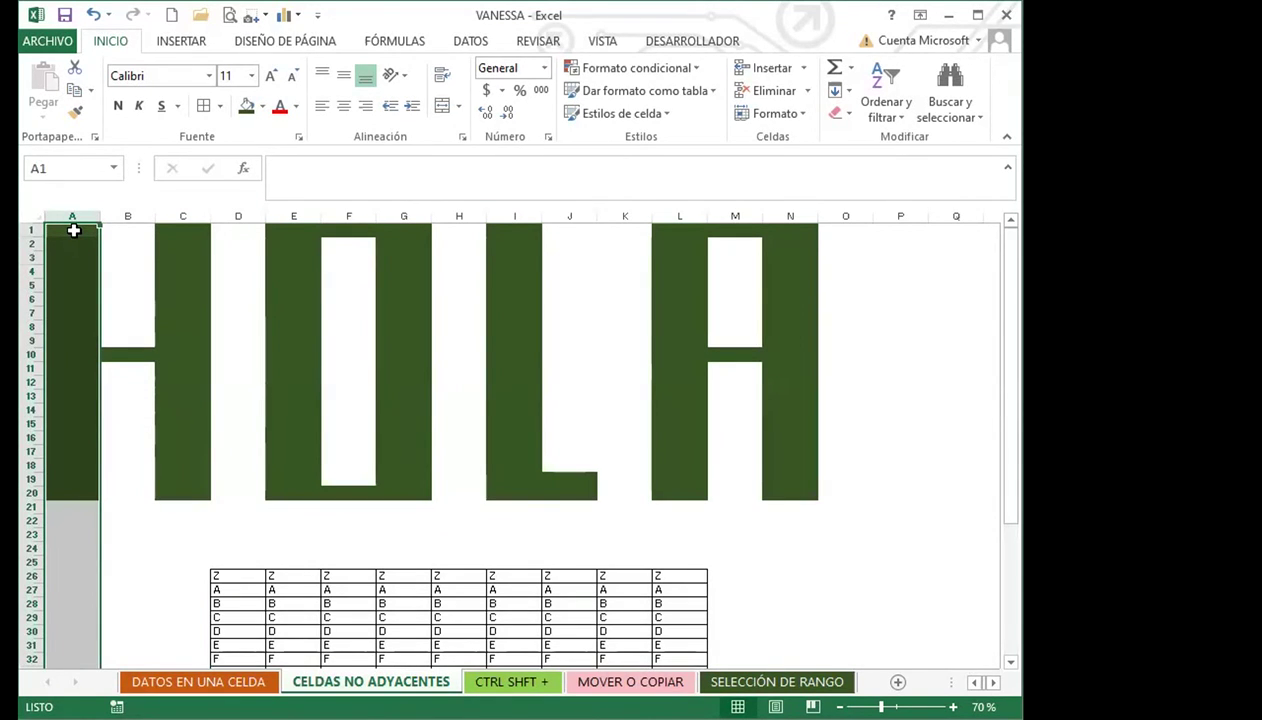
key("shift+space")
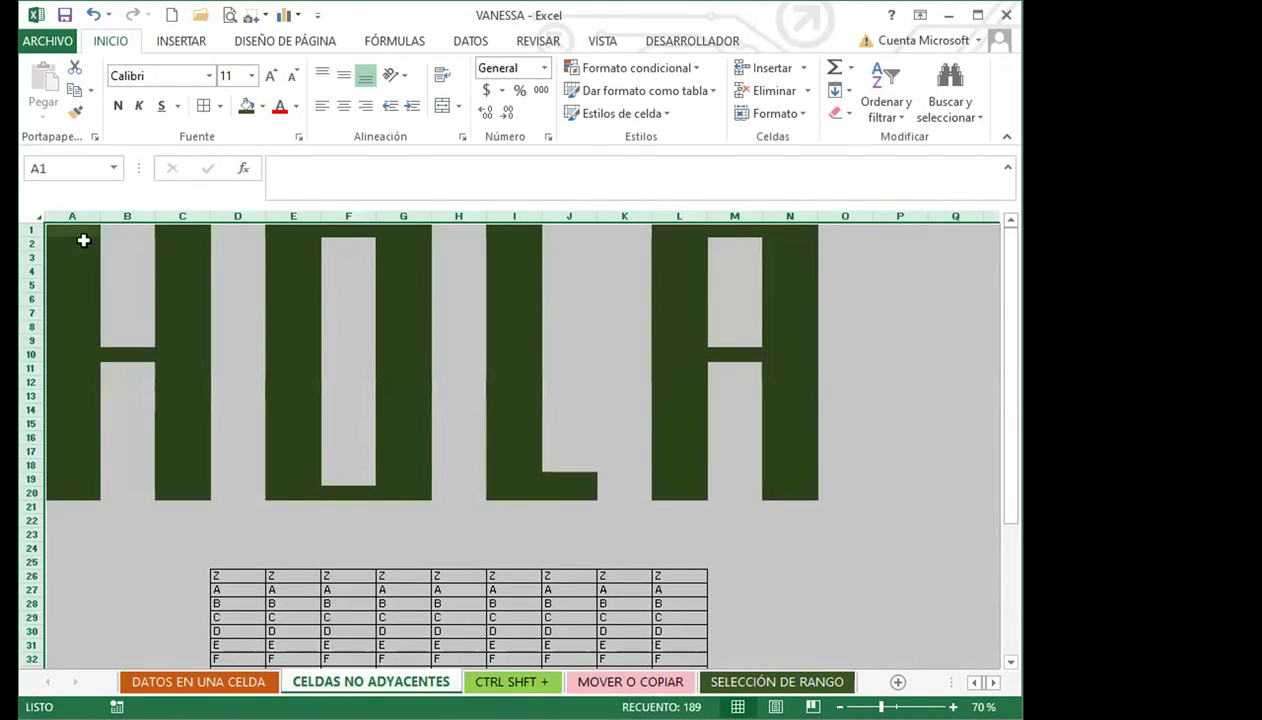
Select the letter table from D26 by extending the selection down to row 46 and across to column L
scroll(275, 500, "down", 1)
left_click(242, 537)
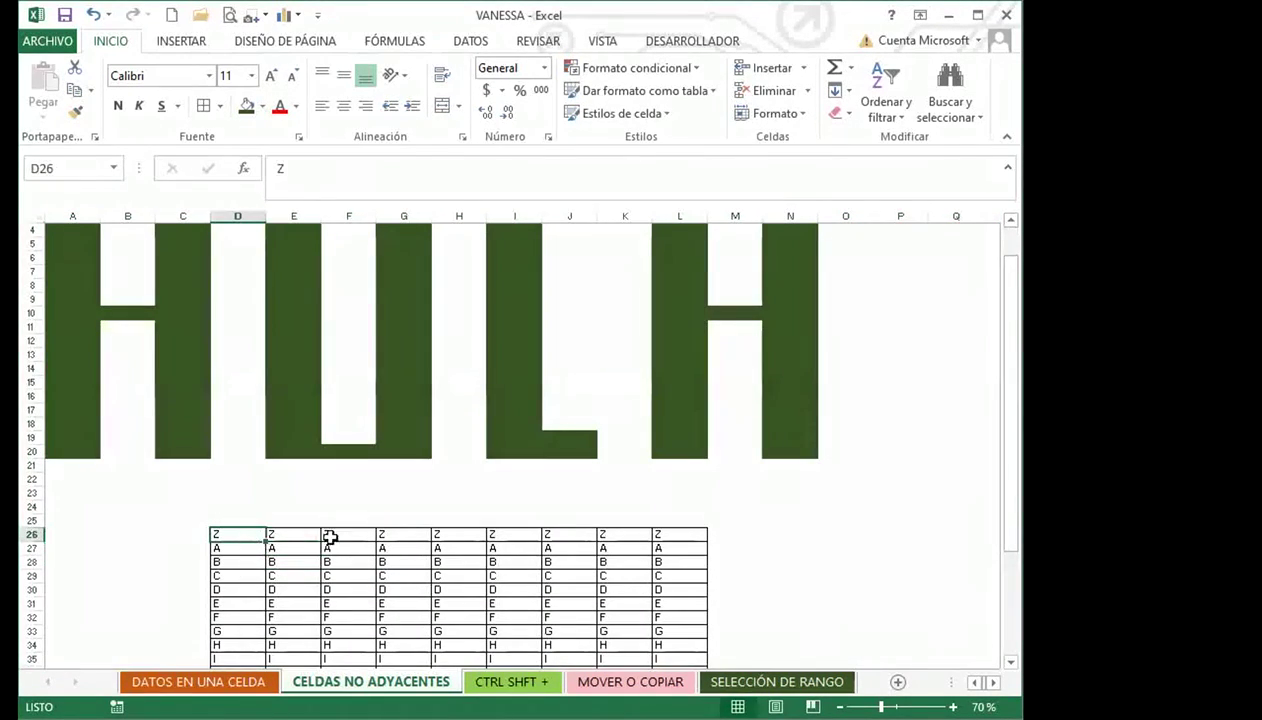
scroll(259, 484, "down", 3)
scroll(419, 493, "down", 2)
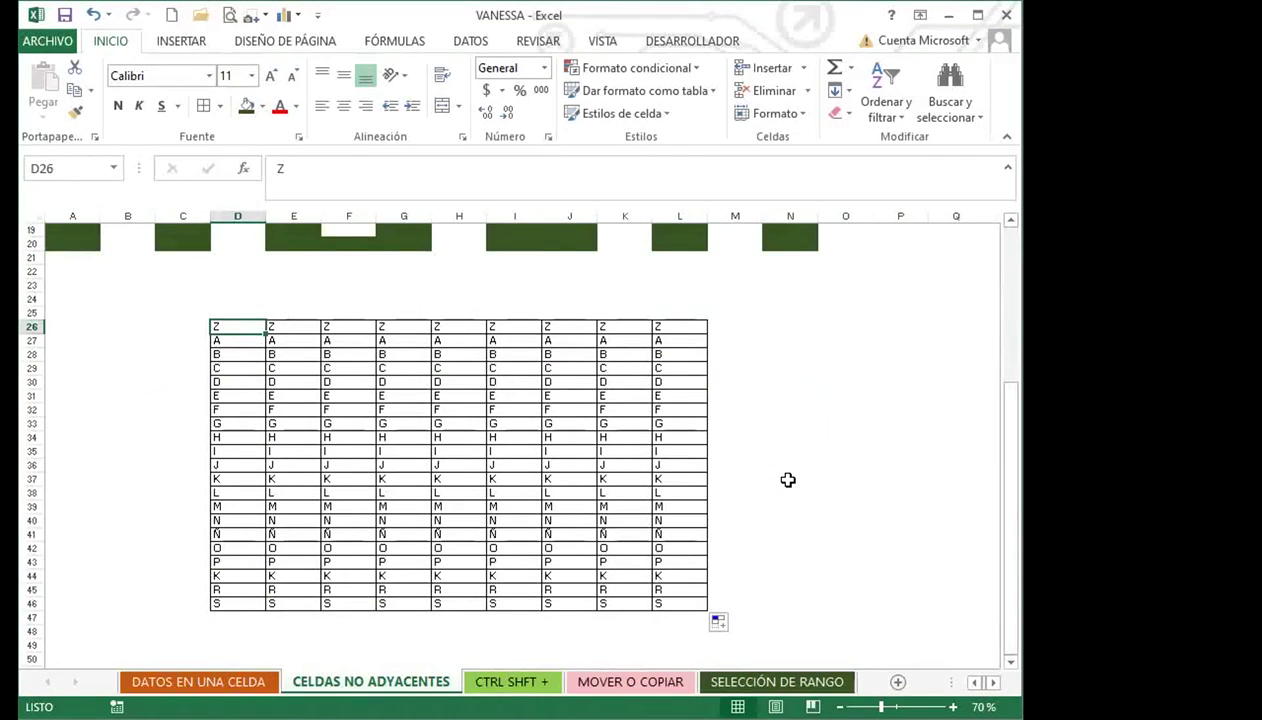
key("ctrl+shift+Down")
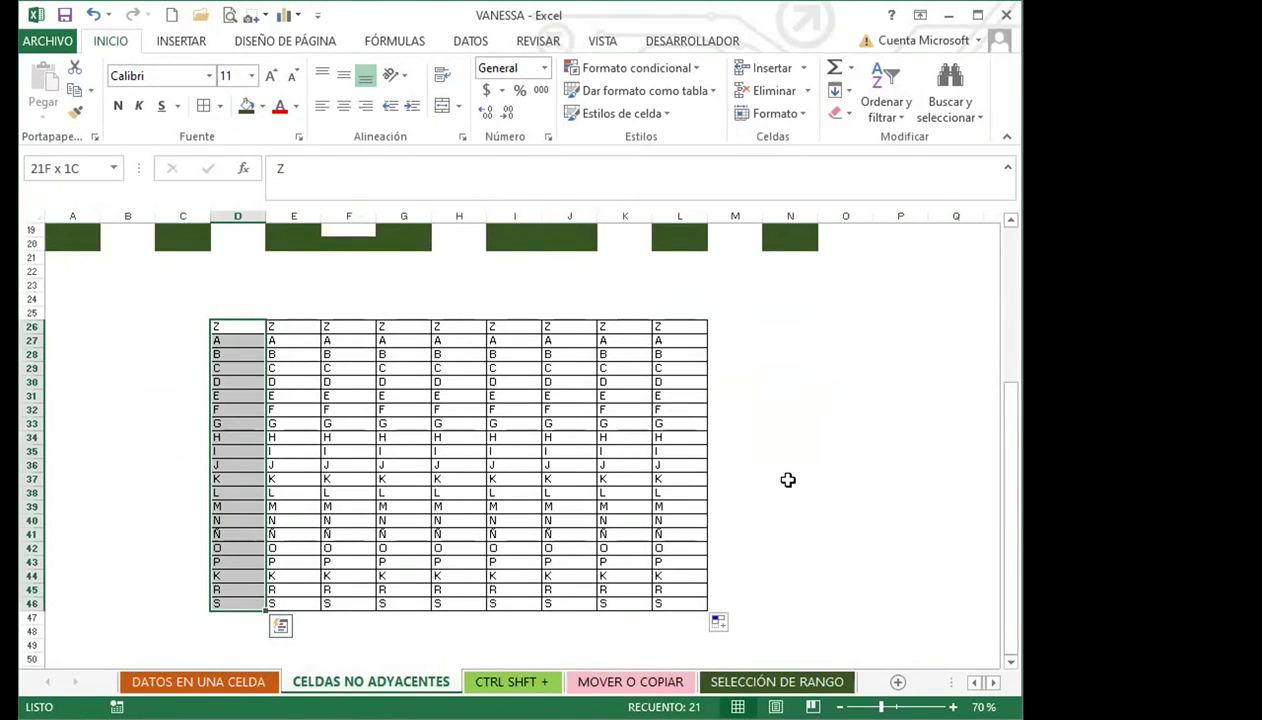
key("ctrl+shift+Right")
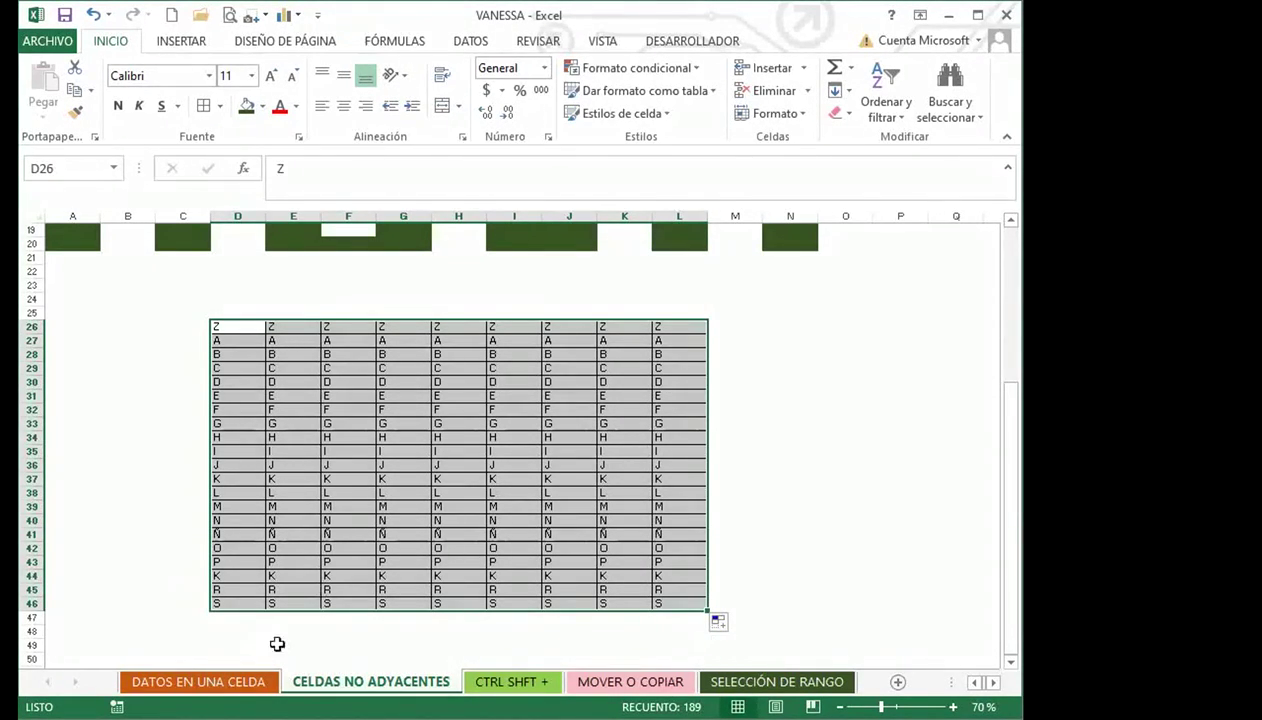
Add a new blank sheet and select all of its cells
left_click(897, 681)
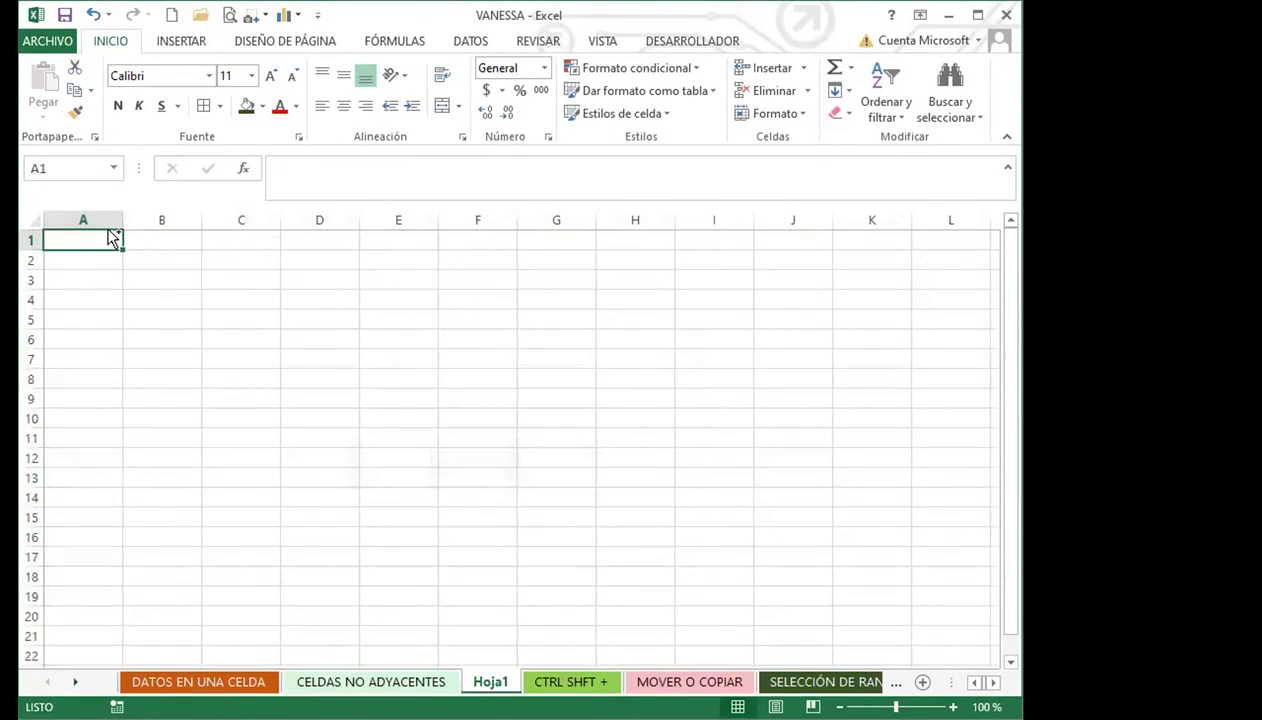
key("ctrl+space")
key("ctrl+a")
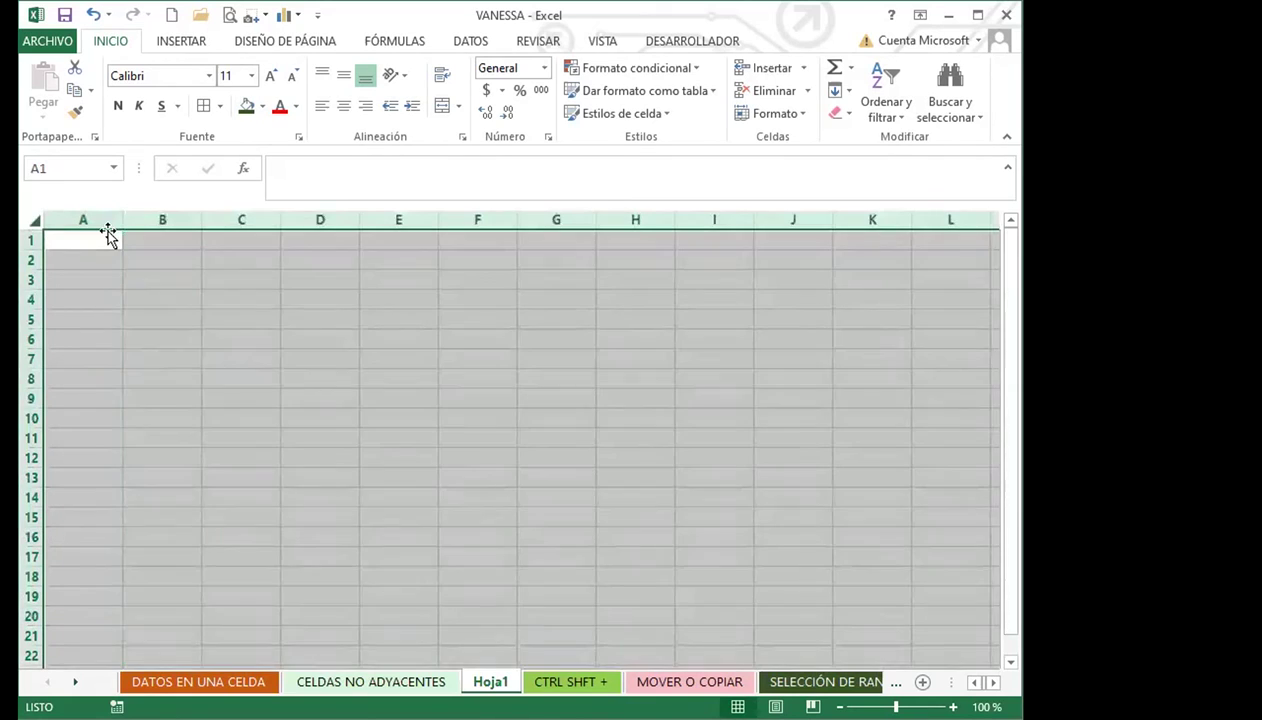
Return to the CELDAS NO ADYACENTES sheet and select the table from D26 down and across to L46
left_click(371, 681)
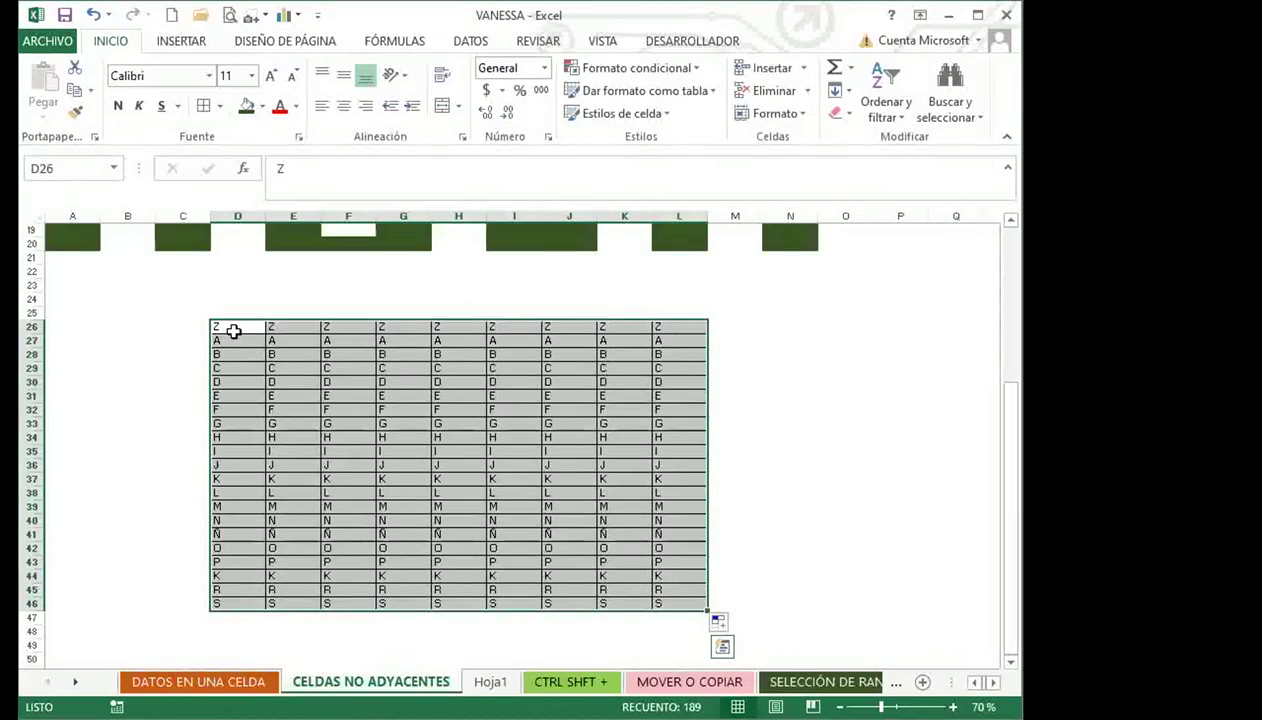
left_click(233, 331)
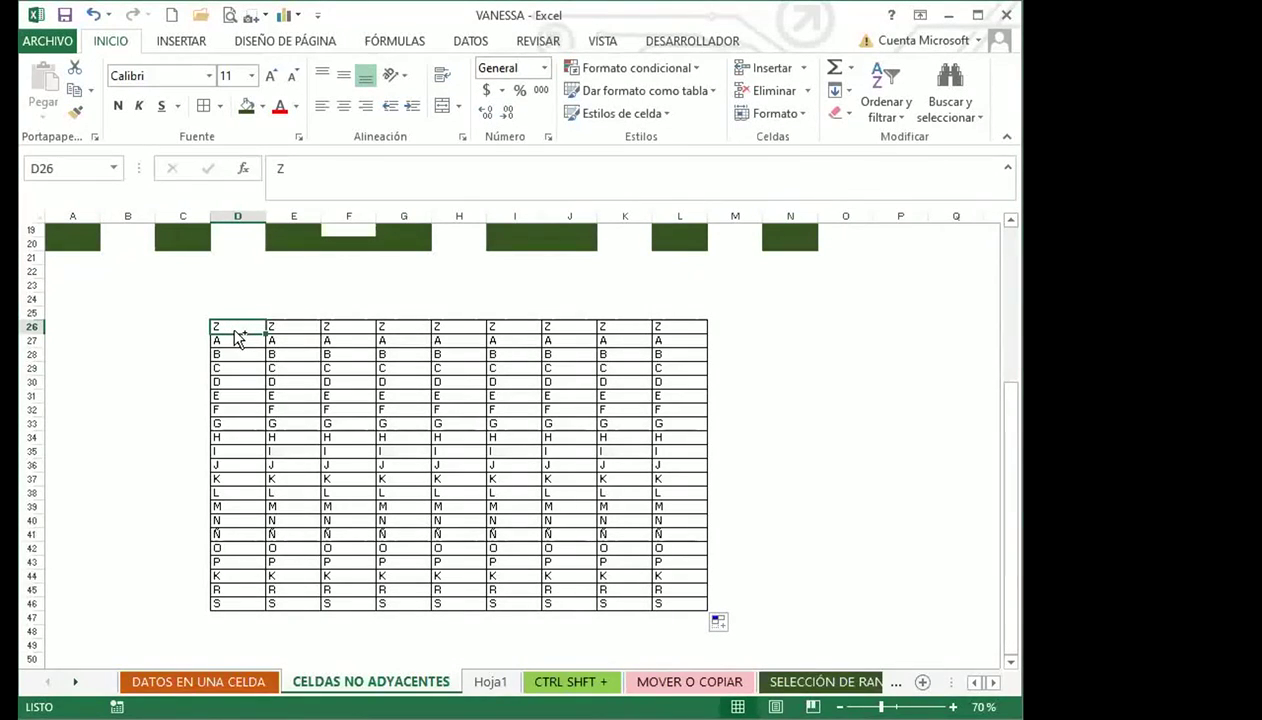
key("ctrl+shift+Down")
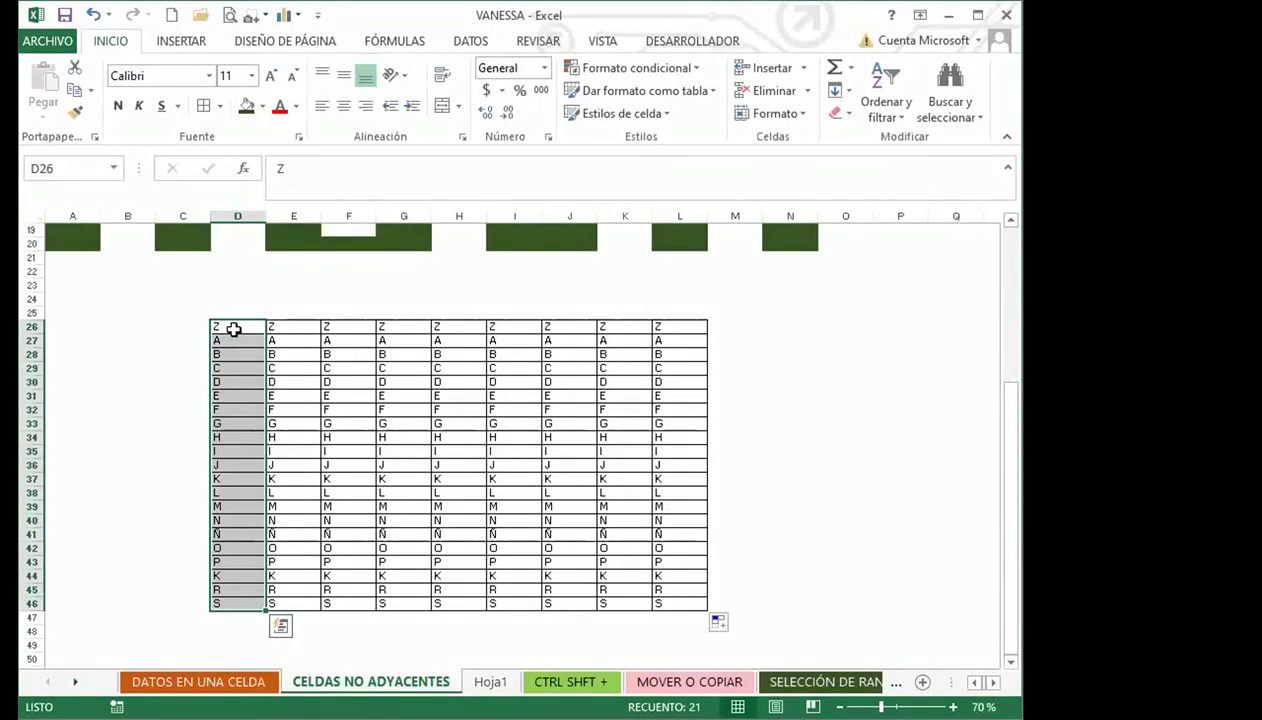
key("ctrl+shift+Right")
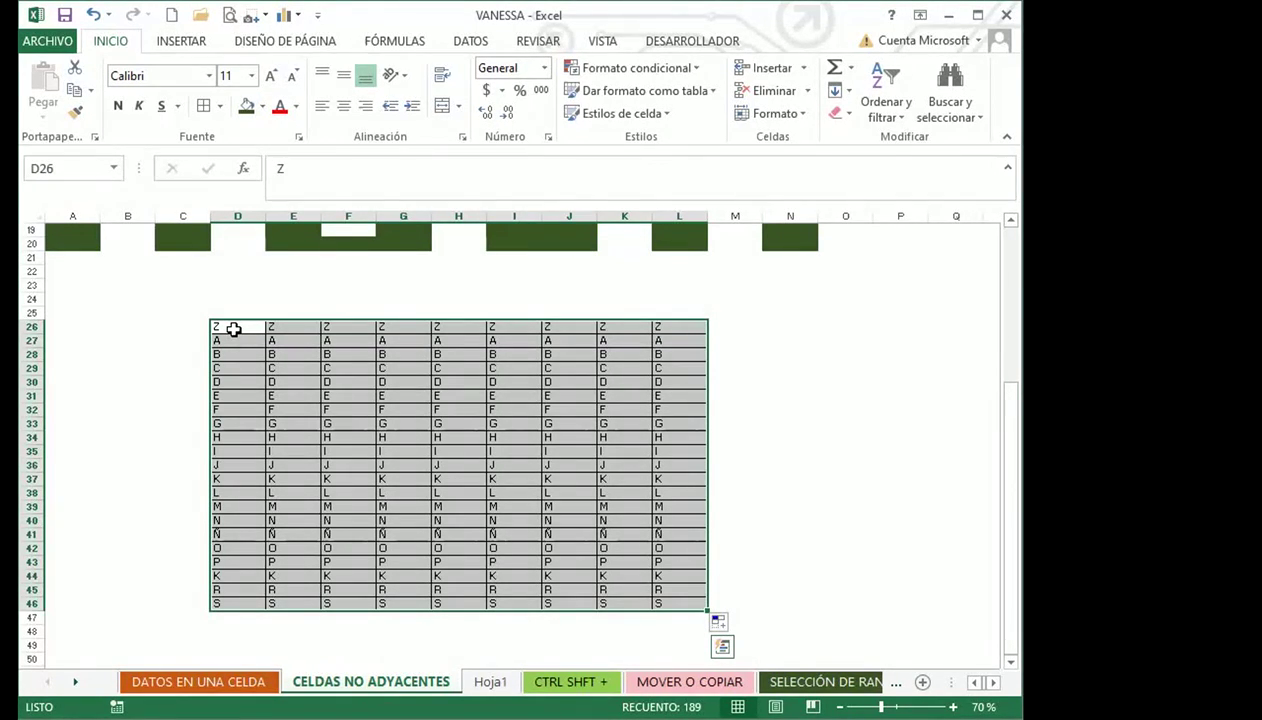
Deselect the table and reselect its full range D26:L46 starting from D26
key("Left")
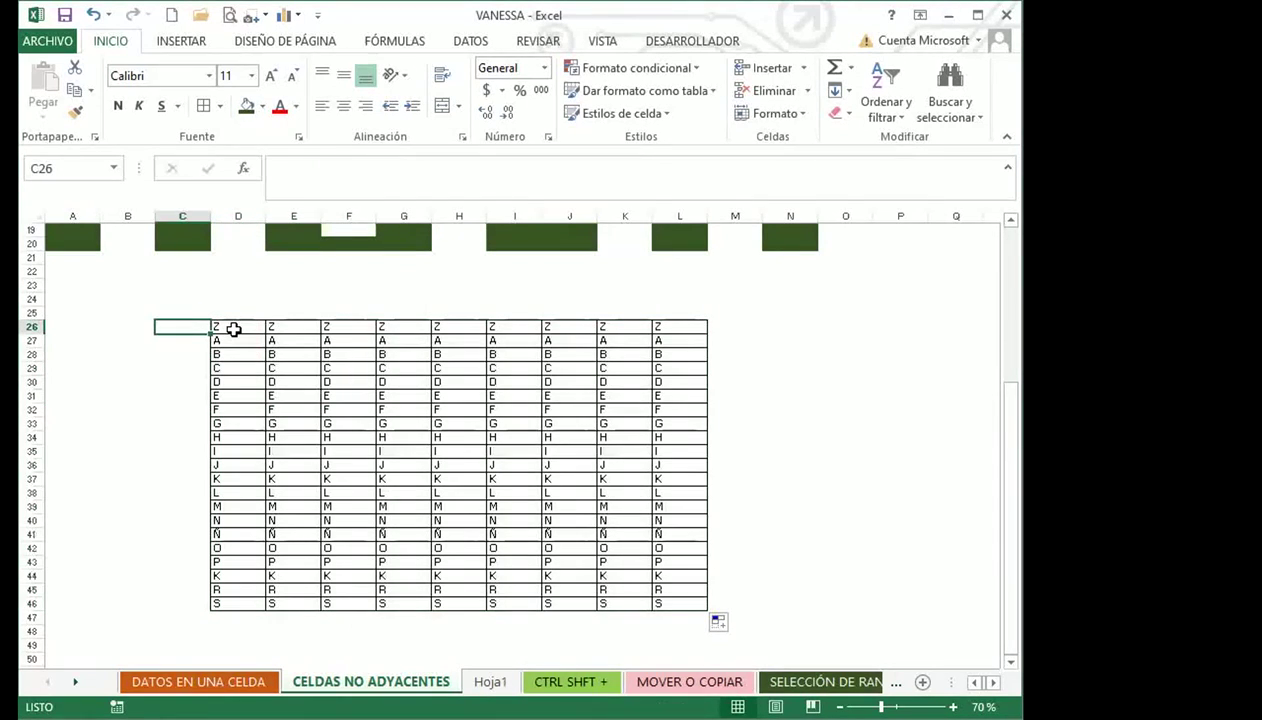
left_click(233, 329)
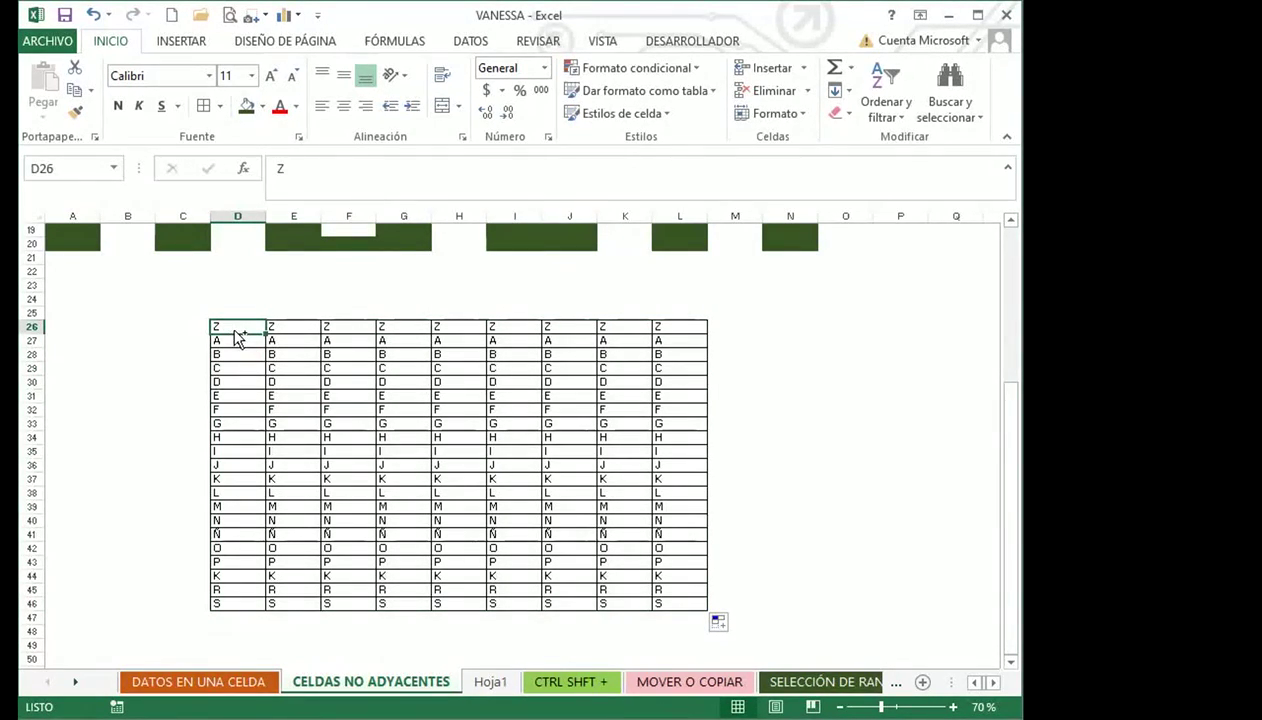
key("ctrl+shift+Down")
key("ctrl+shift+Right")
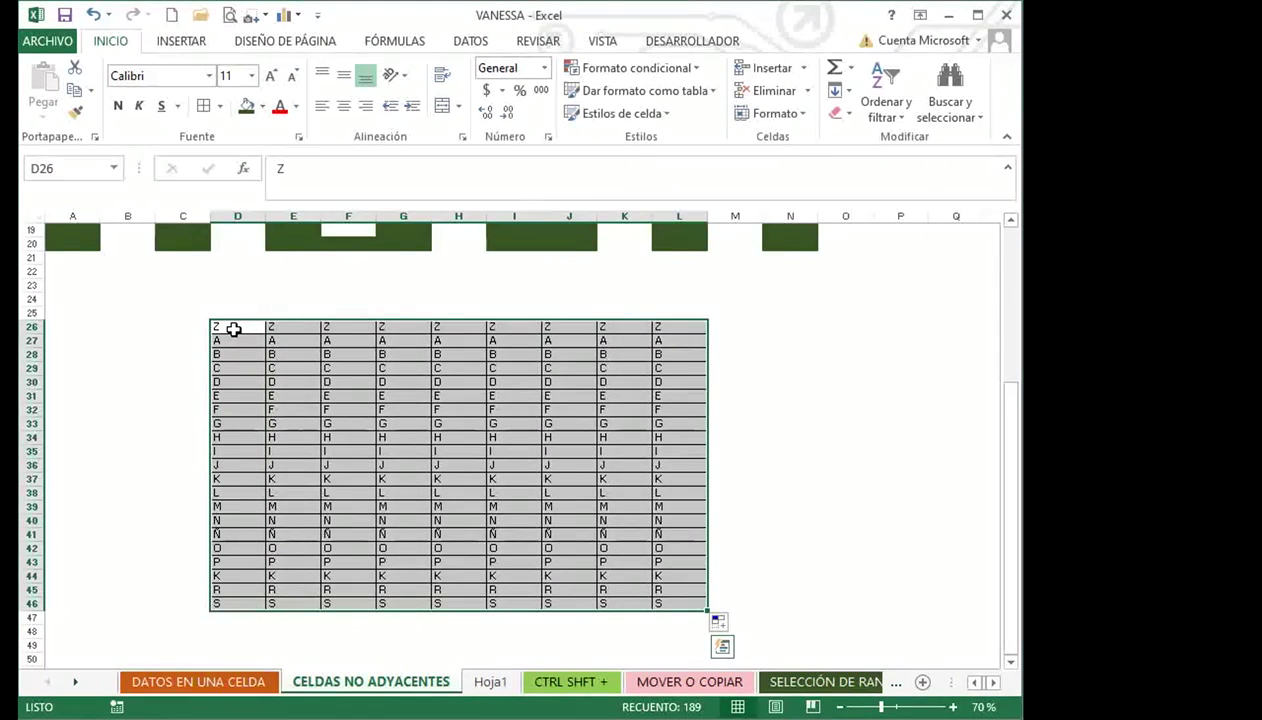
left_click(330, 425)
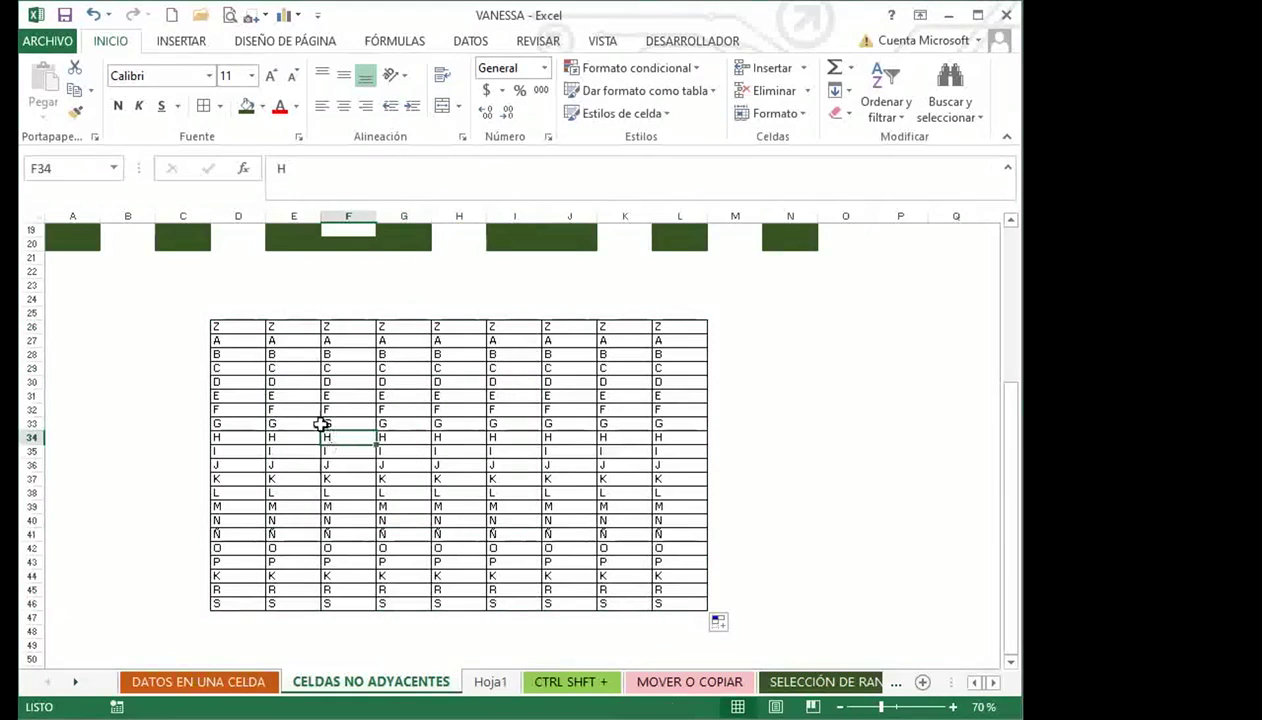
left_click_drag(300, 411, 656, 495)
key("Delete")
left_click(349, 422)
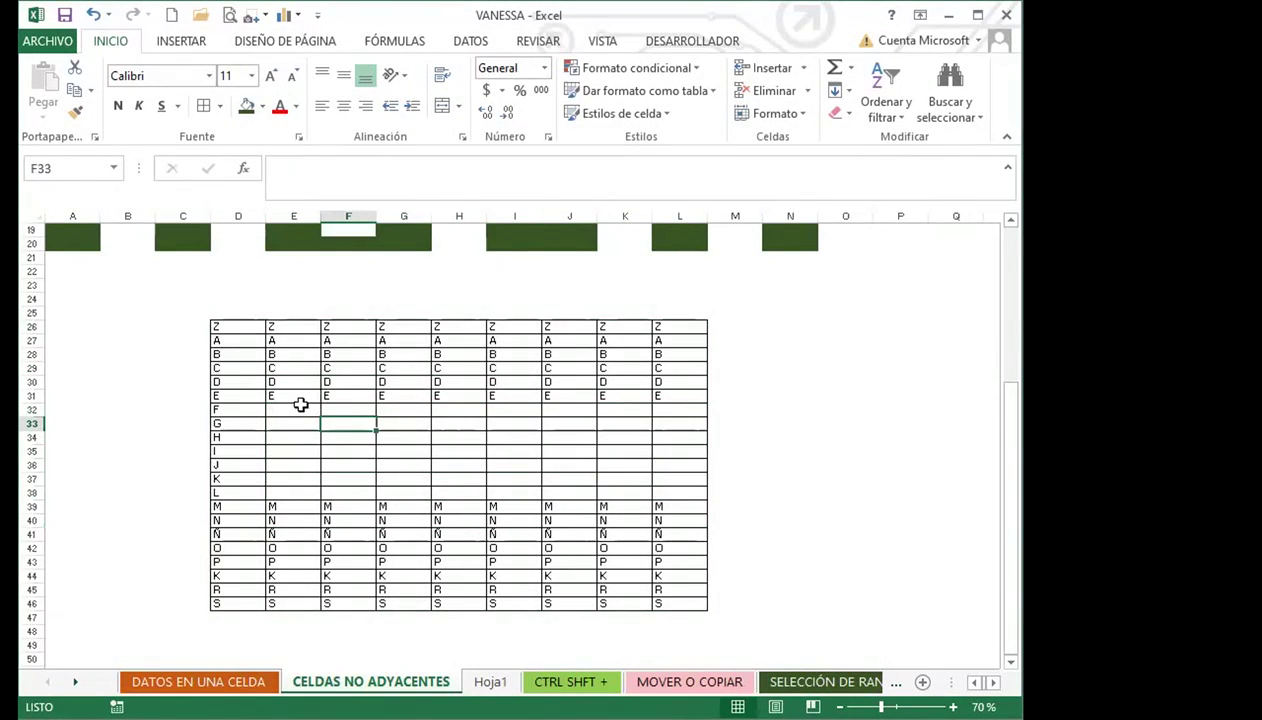
left_click(354, 369)
key("ctrl+z")
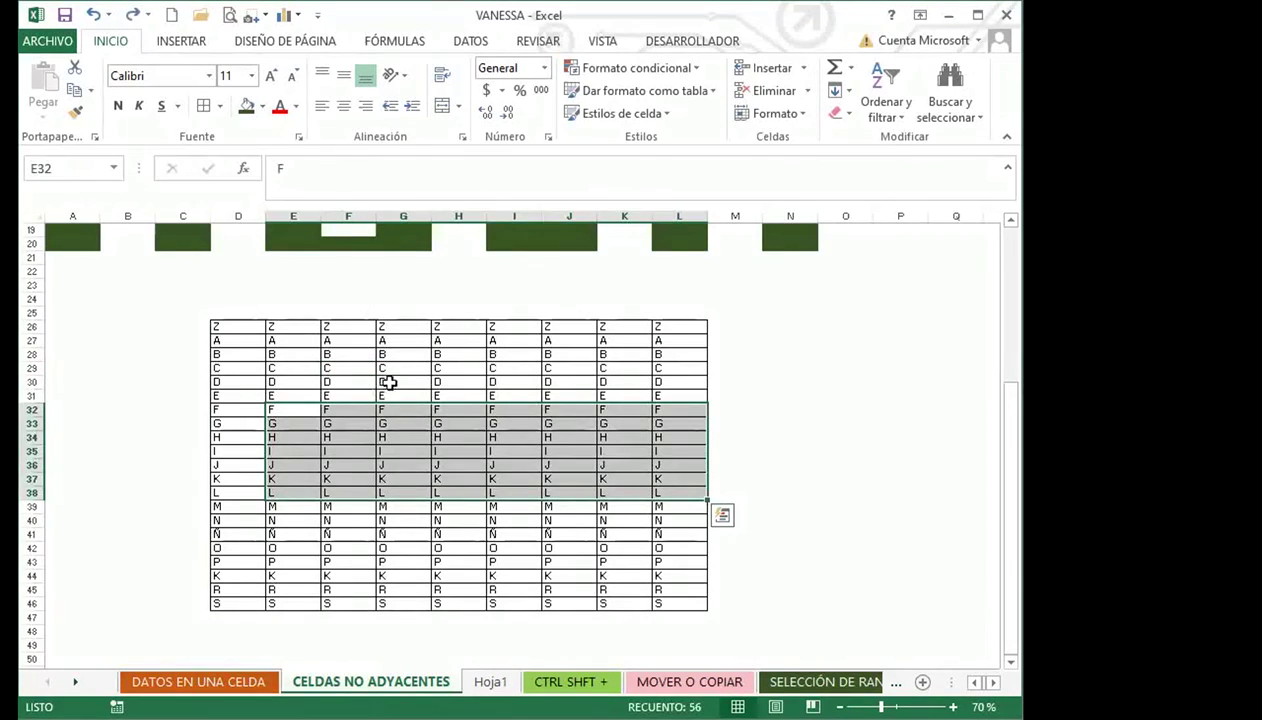
Clear the letters in G29:G32, K35:K37, G40:G42, E38:E41 and L42:L44 of the table
left_click_drag(403, 369, 411, 404)
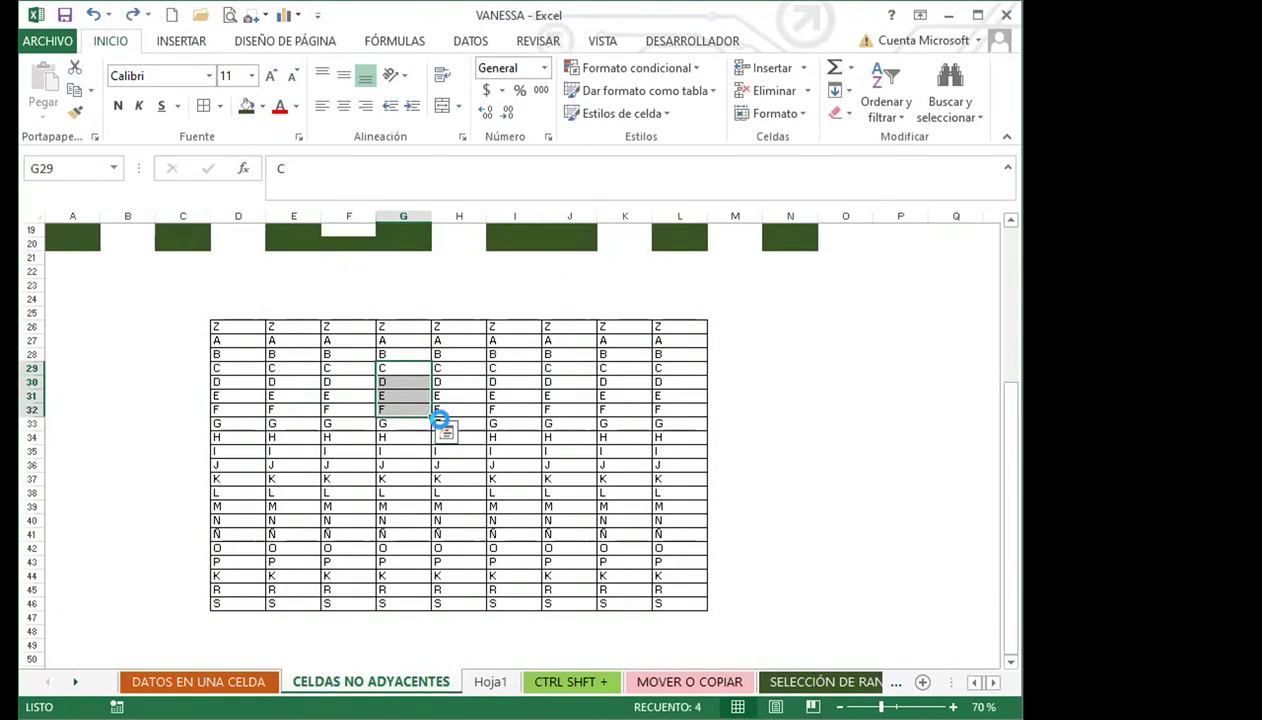
key("Delete")
left_click_drag(622, 452, 624, 480)
key("Delete")
left_click_drag(404, 520, 406, 548)
key("Delete")
left_click_drag(293, 493, 293, 535)
key("Delete")
left_click_drag(668, 548, 682, 578)
key("Delete")
Clear the letters in L28:L31, H28:H30, J28:J30 and D28:D30 of the table
left_click_drag(662, 354, 675, 397)
key("Delete")
left_click_drag(455, 354, 462, 384)
key("Delete")
left_click_drag(548, 355, 578, 382)
key("Delete")
left_click_drag(238, 355, 240, 382)
key("Delete")
left_click(305, 408)
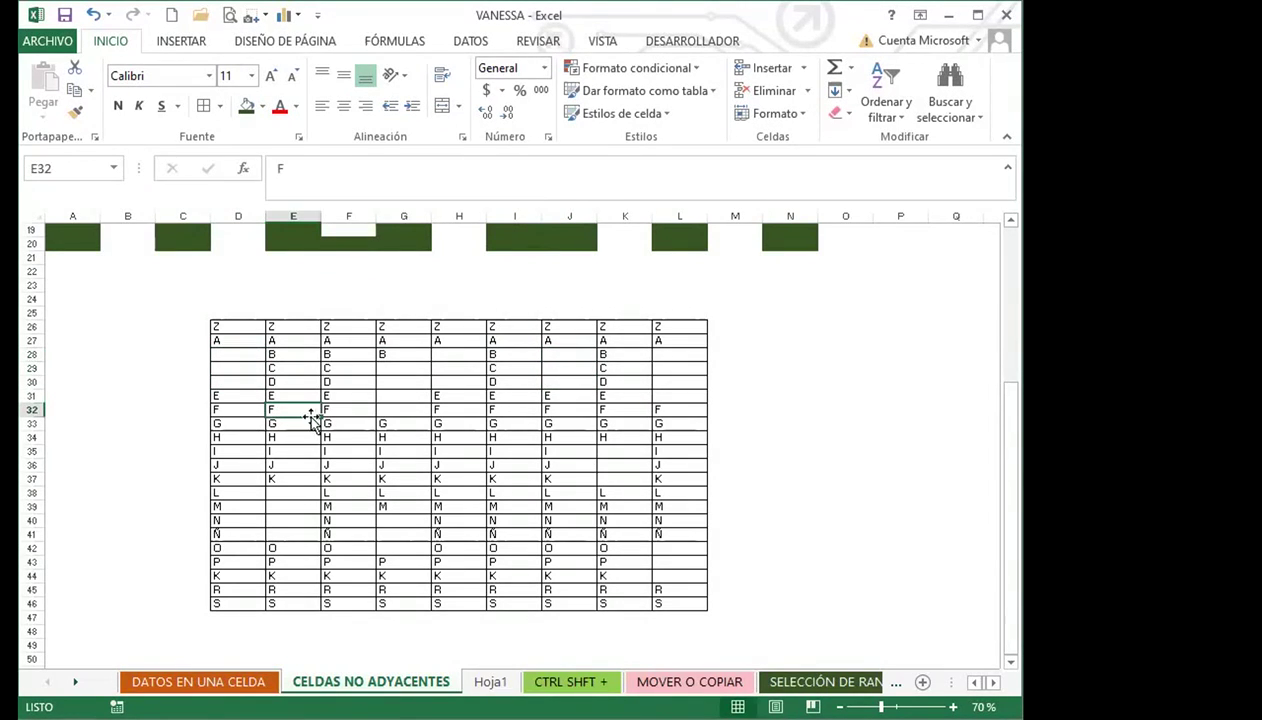
Centre the contents of the whole table D26:L46 horizontally and vertically and make them bold
left_click_drag(217, 320, 680, 603)
left_click(343, 105)
left_click(343, 75)
left_click(118, 106)
left_click(300, 423)
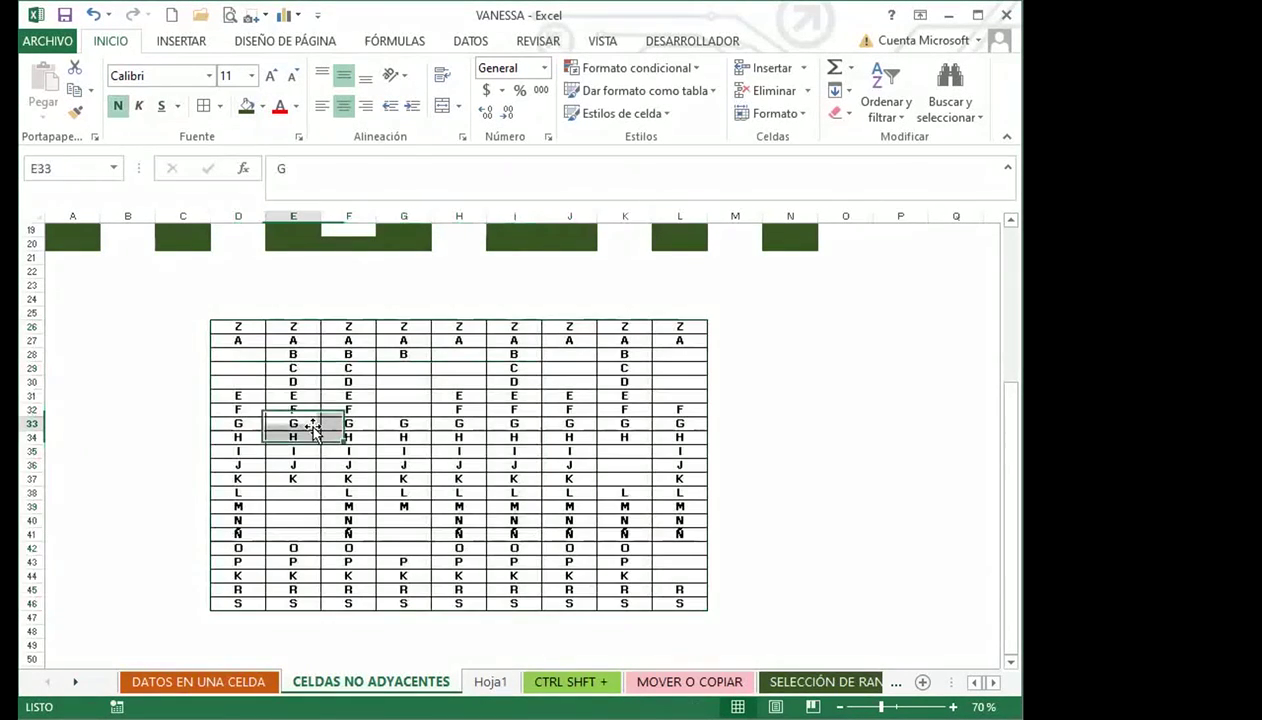
Examine the blank gaps scattered through the letter table in columns G, H, J, K and L
left_click(406, 371)
left_click(455, 369)
left_click(551, 371)
left_click(640, 437)
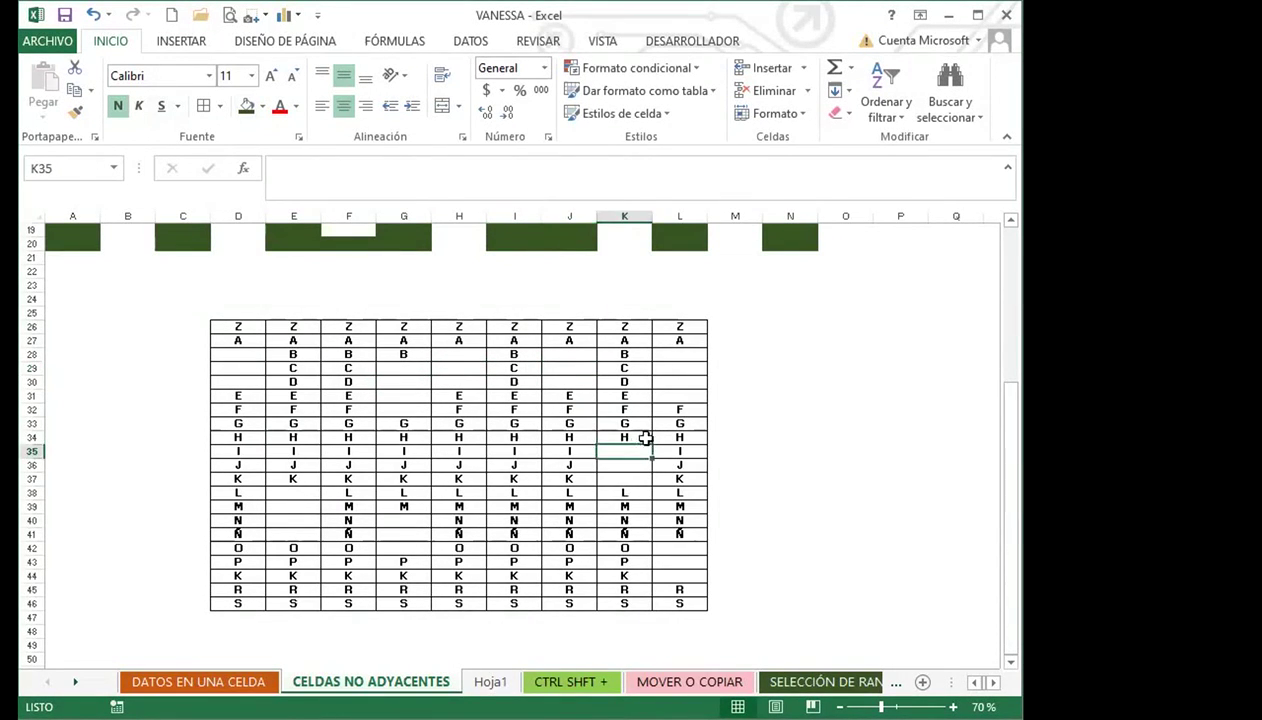
left_click(675, 385)
left_click(673, 550)
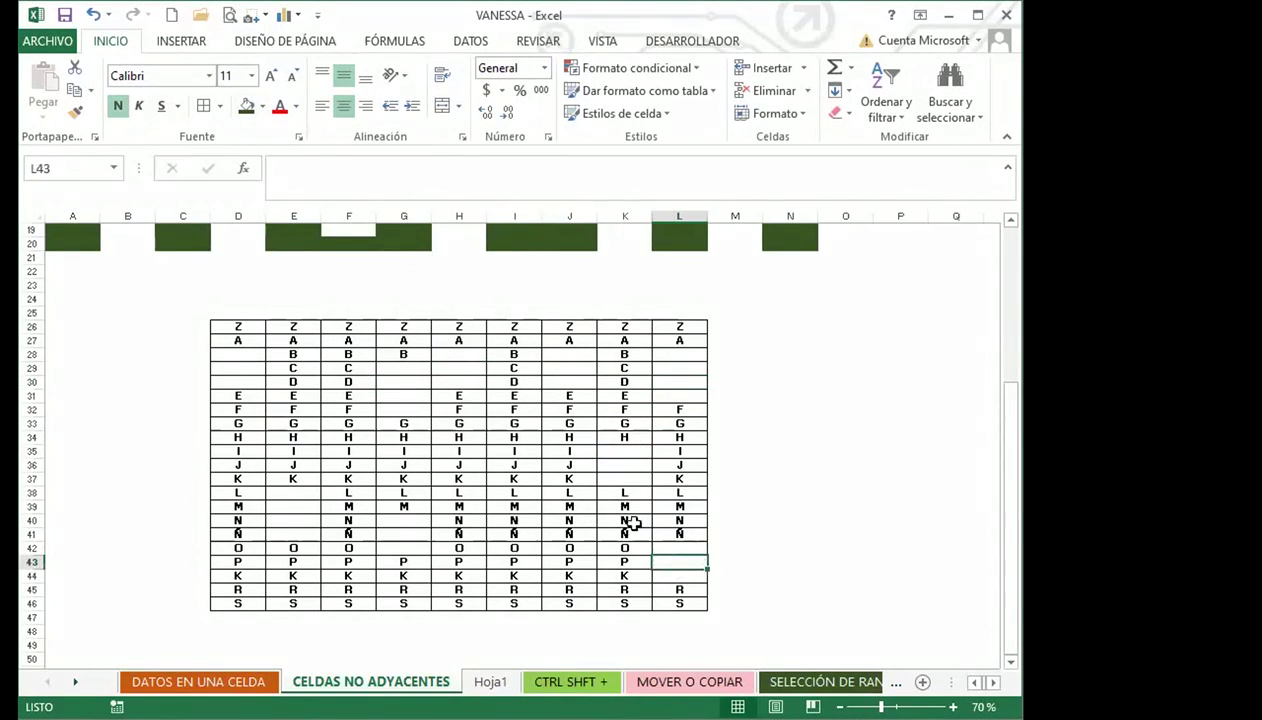
left_click(616, 468)
left_click(412, 393)
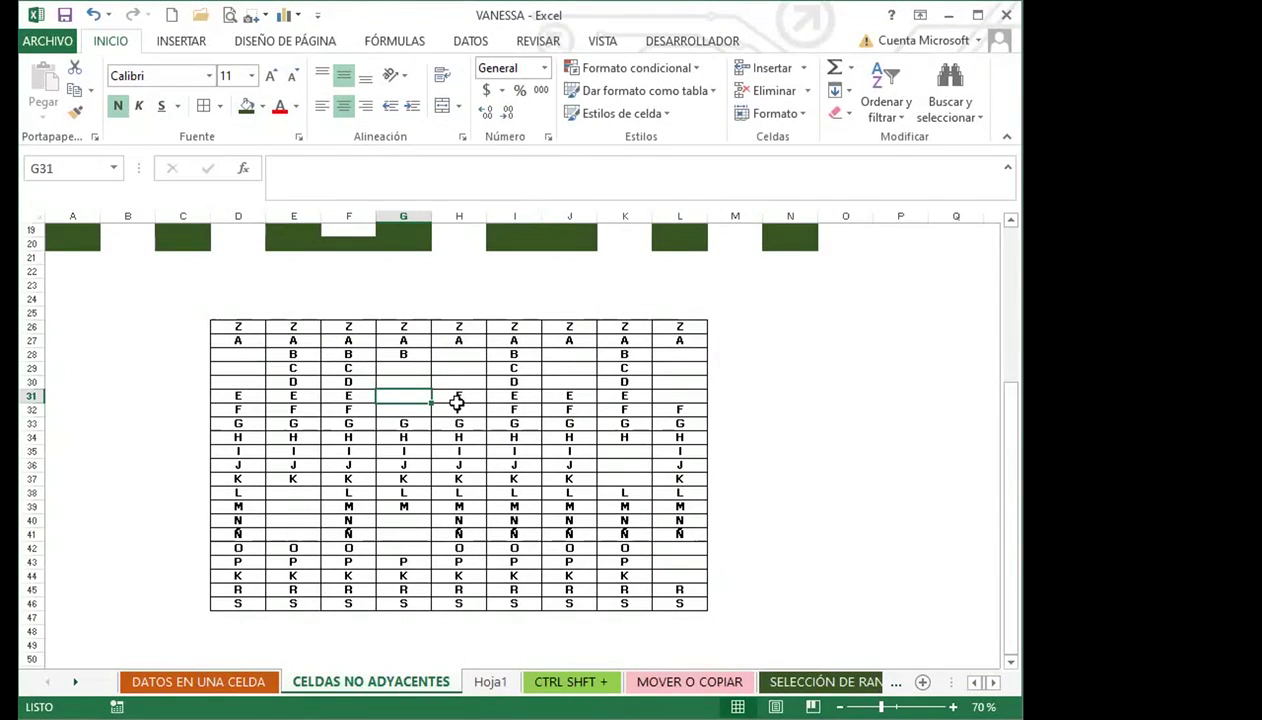
Extend the selection from D26 across to column L and down past the table to the sheet's last row
left_click(238, 326)
key("shift+Down")
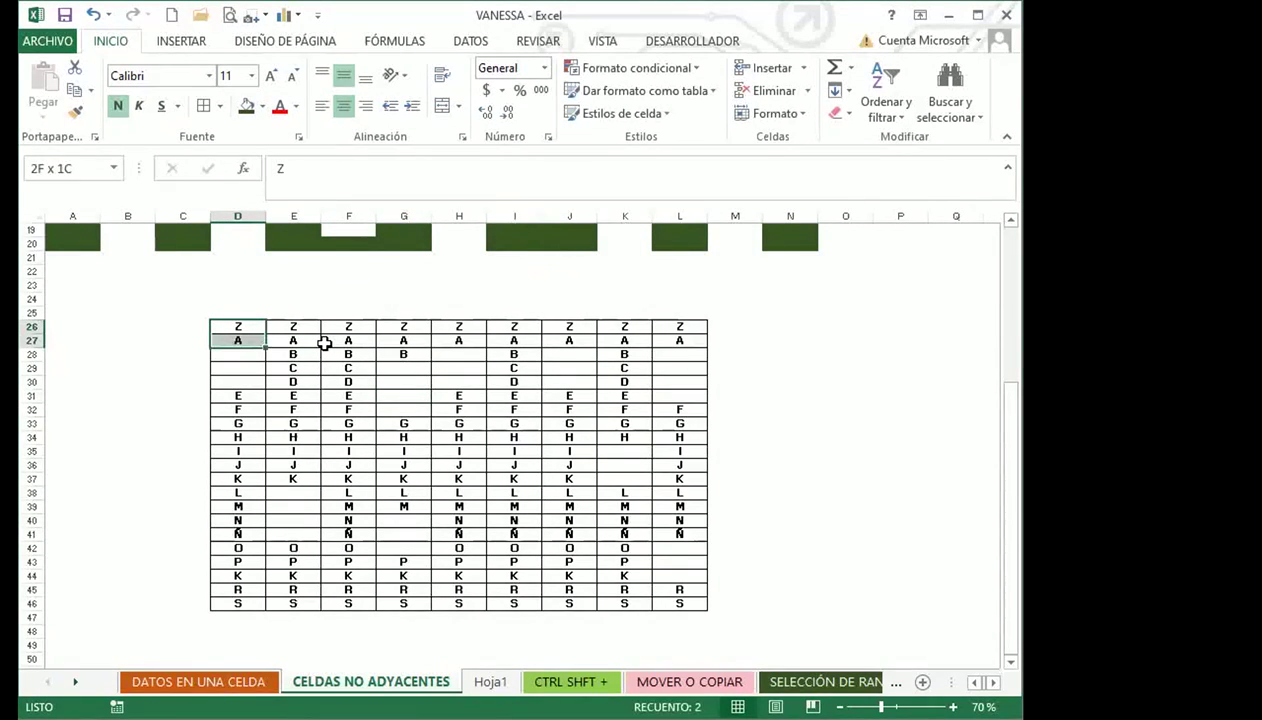
key("shift+Right")
key("shift+Right")
key("shift+Right")
key("shift+Right")
key("shift+Right")
key("shift+Right")
key("shift+Right")
key("shift+Right")
key("shift+Down")
key("shift+Down")
key("shift+Down")
key("shift+Down")
key("ctrl+shift+Down")
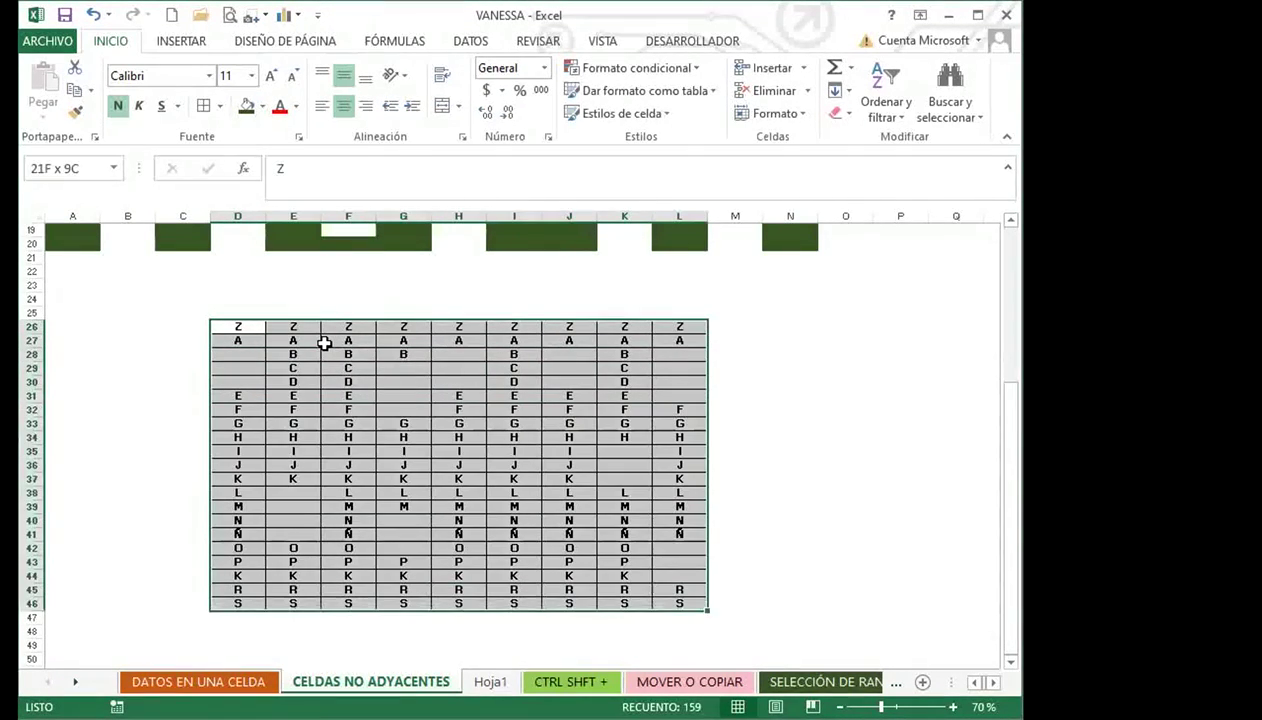
key("ctrl+shift+Down")
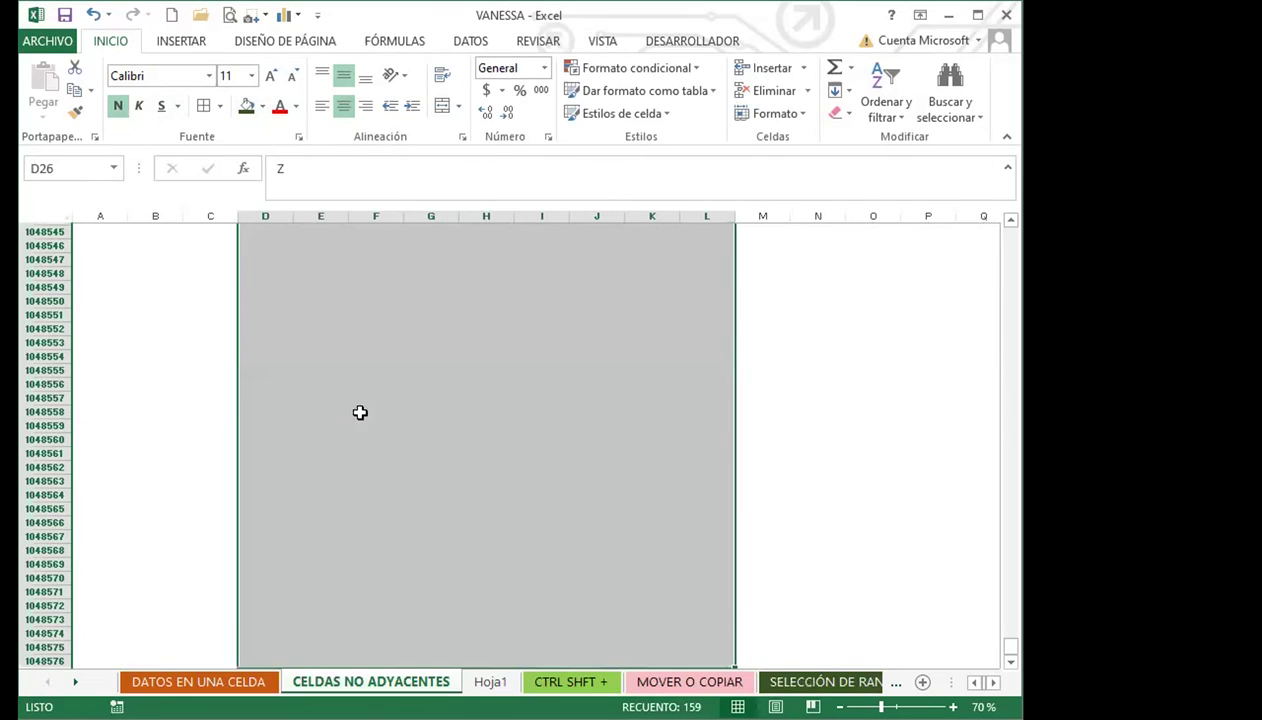
Return from the bottom of the sheet to the table and select its full range D26:L46
scroll(370, 390, "up", 20)
left_click(425, 462)
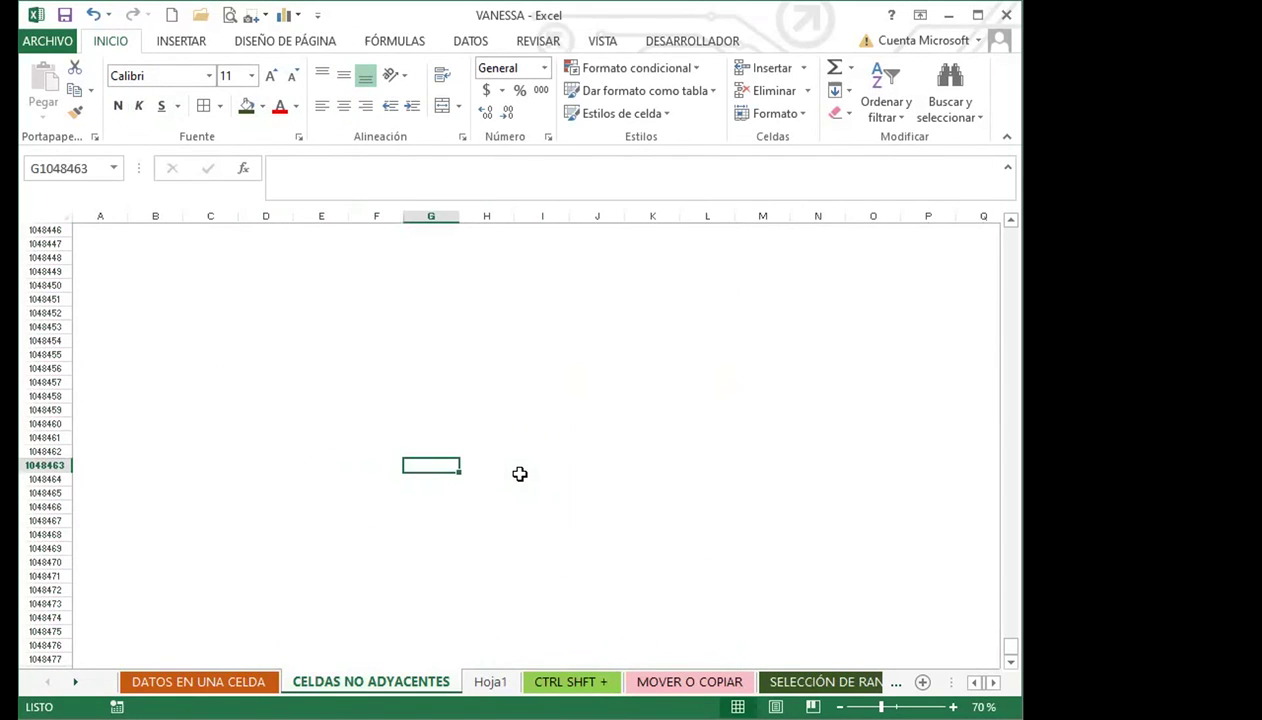
key("ctrl+shift+Up")
scroll(442, 439, "up", 8)
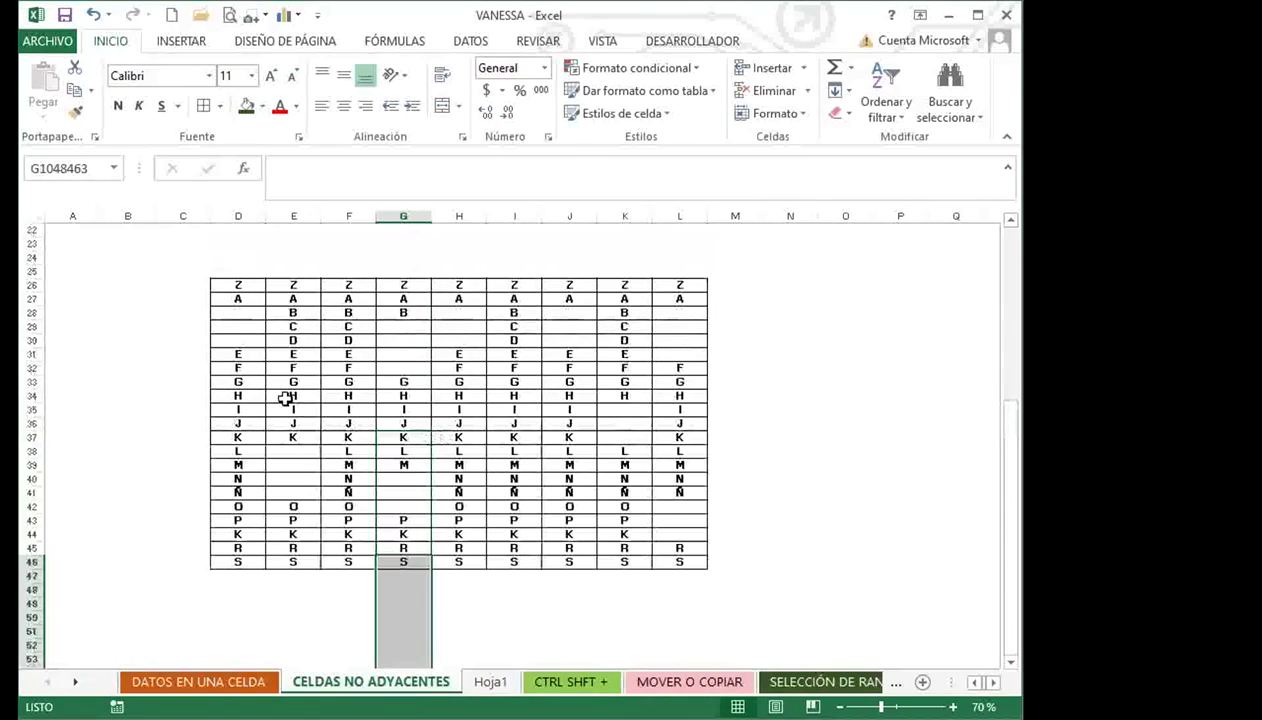
left_click(240, 285)
left_click_drag(243, 285, 679, 562)
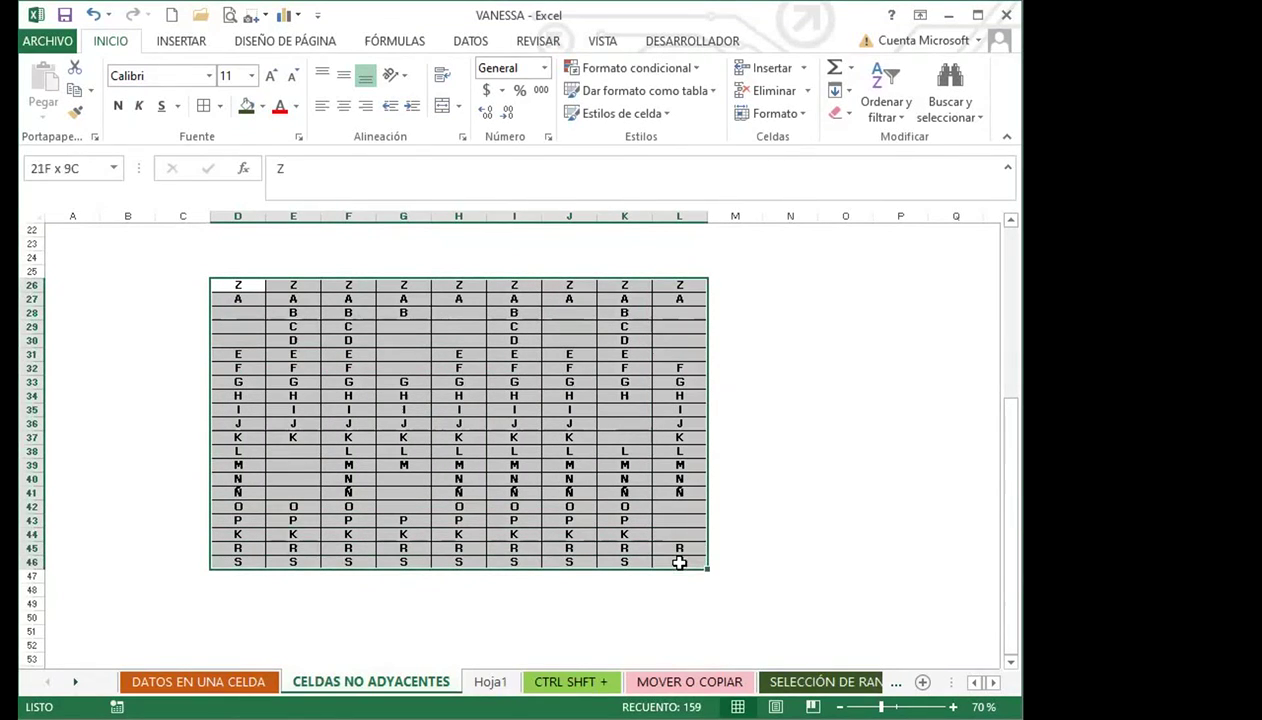
Select the table D26:L46 by extending cell by cell from D26 down to row 46 and across to column L
left_click(242, 287)
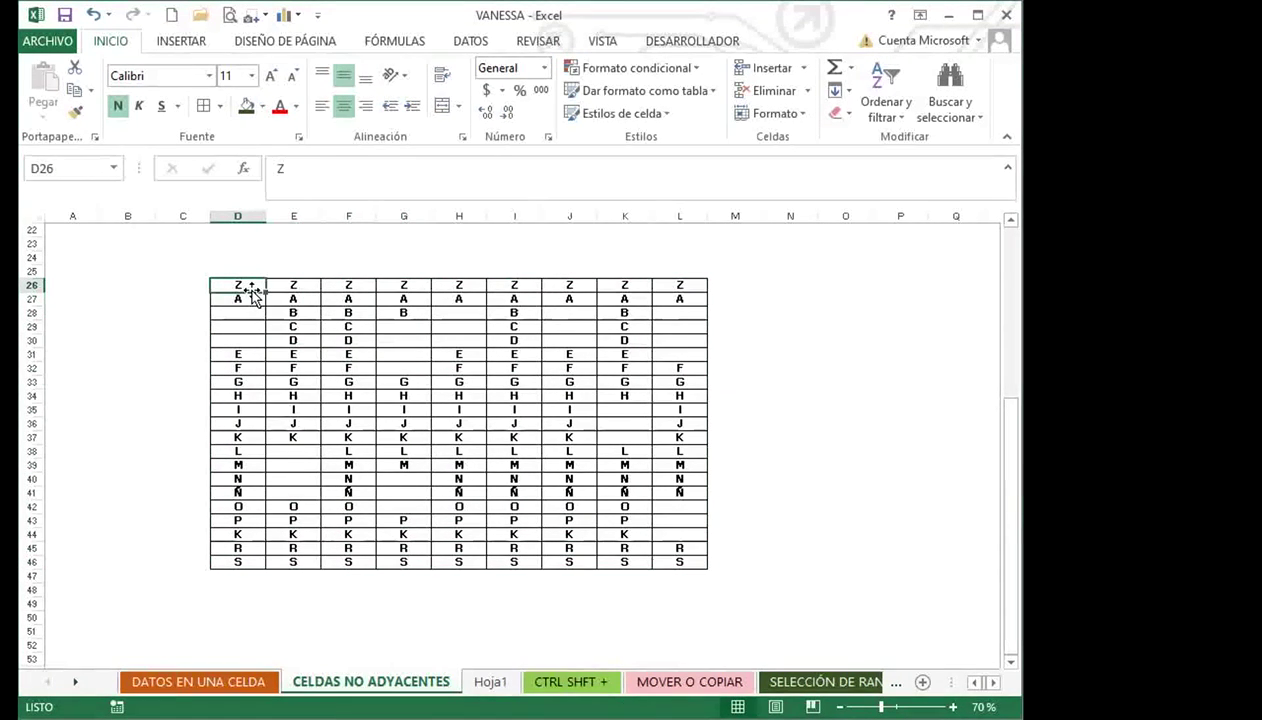
key("shift+Down")
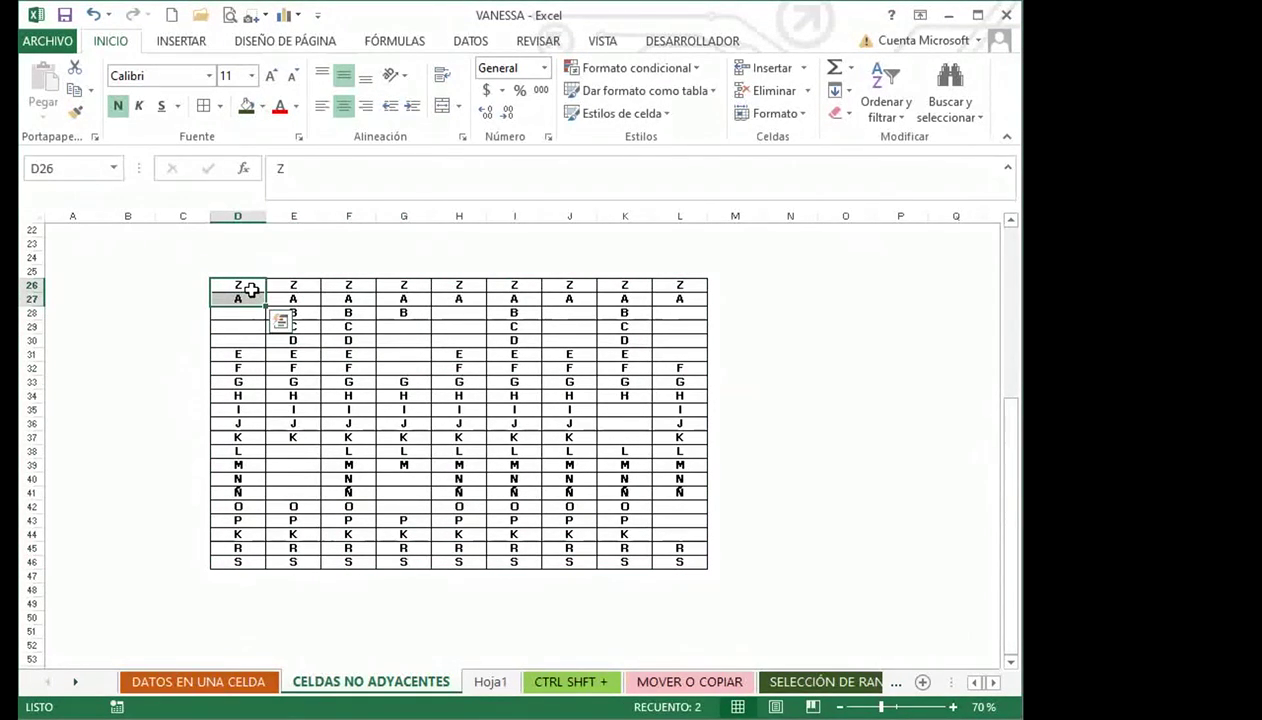
key("shift+Down")
key("shift+Down")
key("shift+Down")
key("shift+Down")
key("shift+Down")
key("shift+Down")
key("shift+Down")
key("shift+Down")
key("shift+Down")
key("shift+Down")
key("shift+Down")
key("shift+Down")
key("shift+Down")
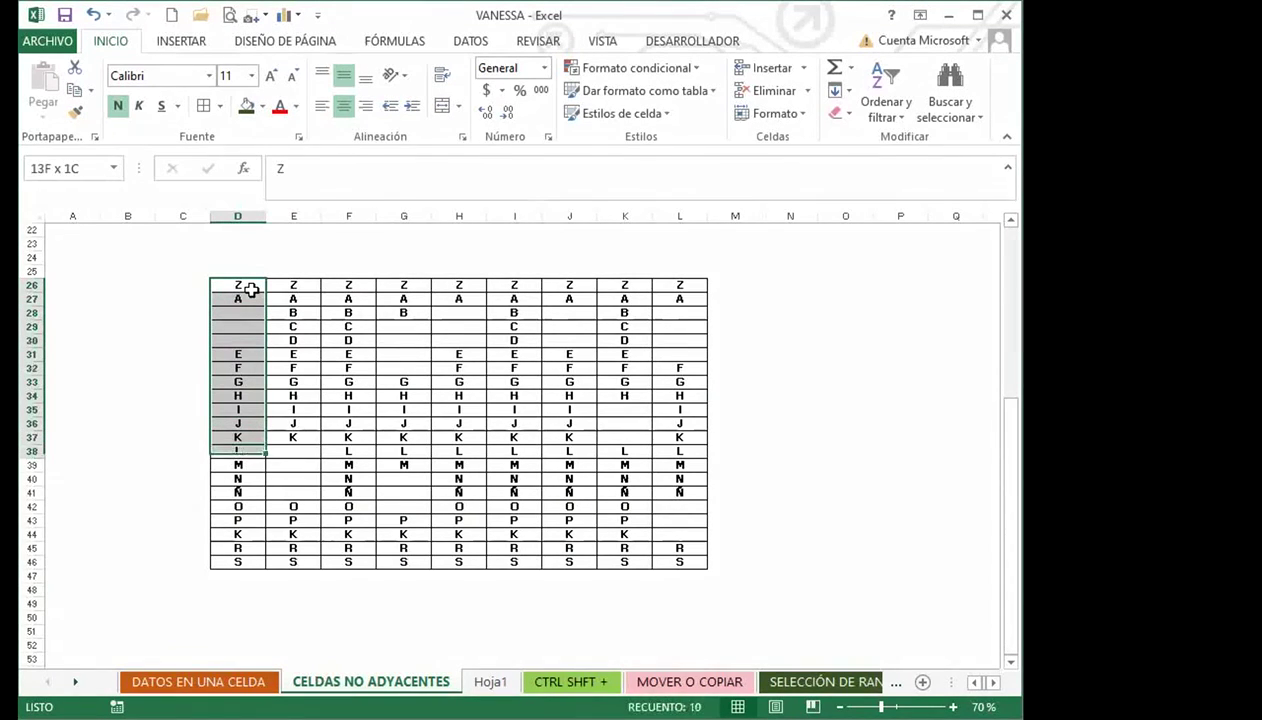
key("shift+Down")
key("shift+Down")
key("shift+Down")
key("shift+Down")
key("shift+Down")
key("shift+Down")
key("shift+Right")
key("shift+Right")
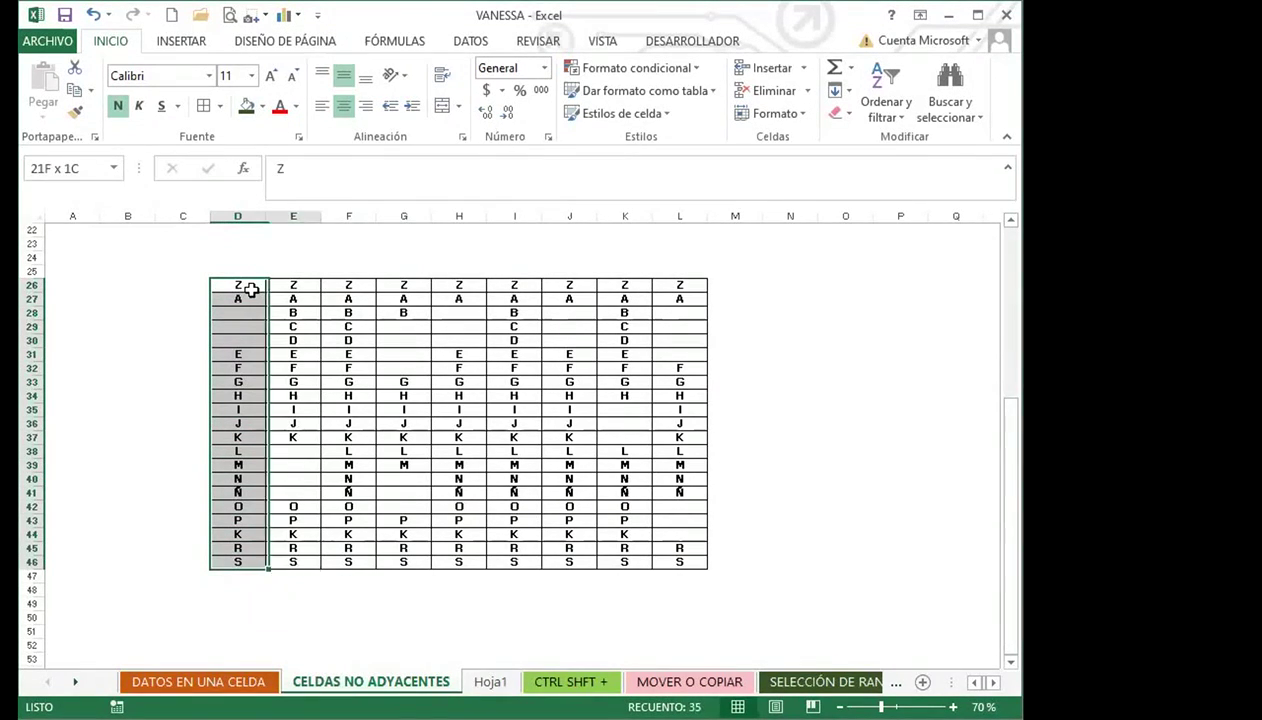
key("shift+Right")
key("shift+Right")
key("shift+Right")
key("shift+Right")
key("shift+Right")
key("shift+Right")
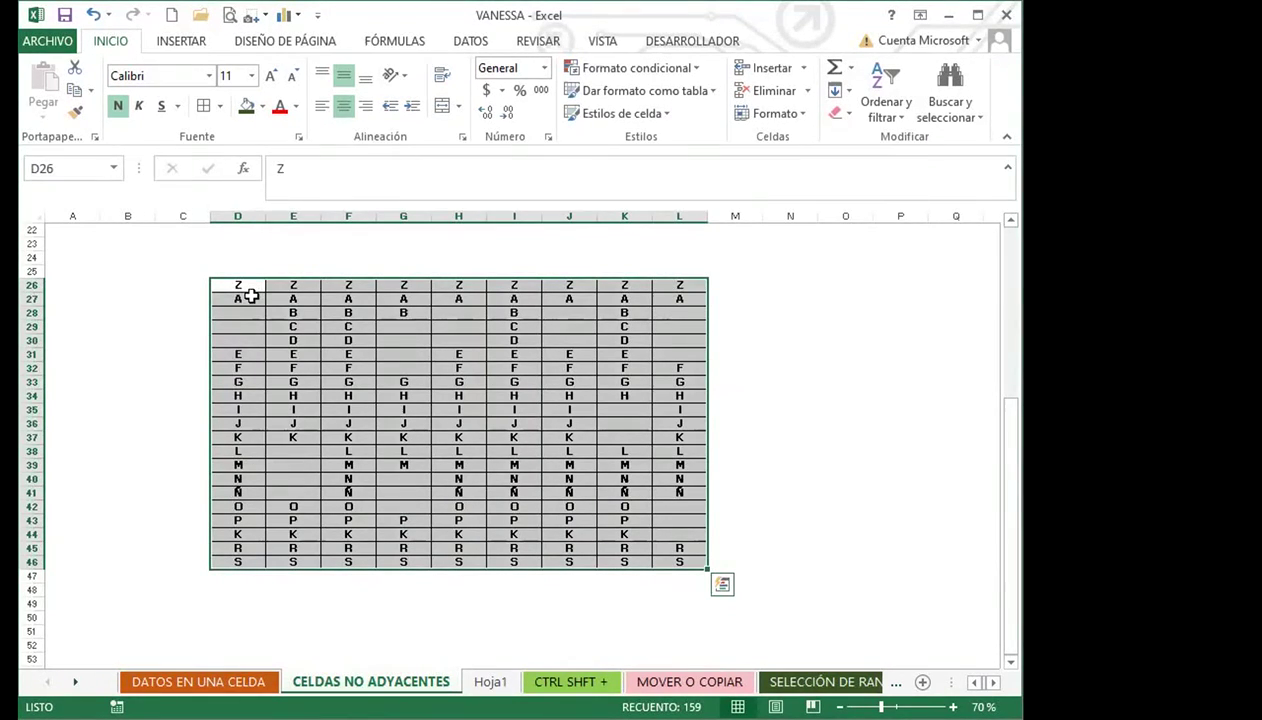
left_click(242, 311)
left_click_drag(240, 288, 670, 509)
left_click(620, 478)
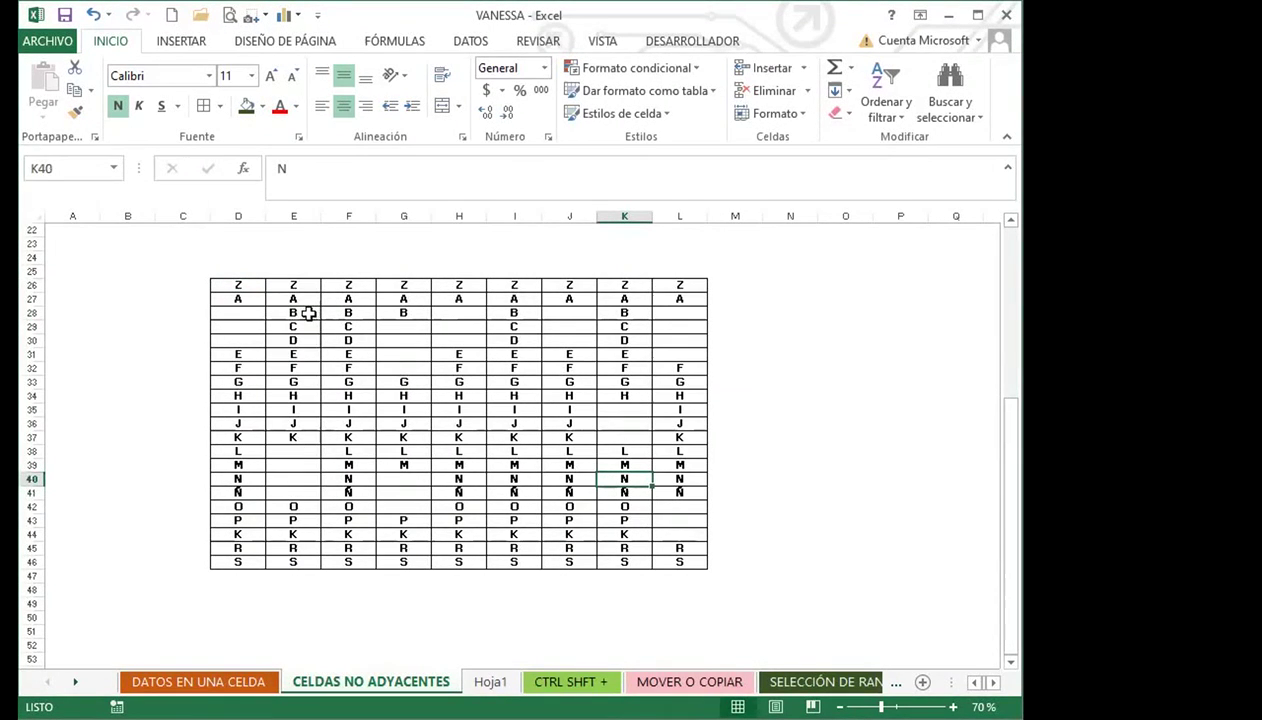
Select the whole table D26:L46 and fill all its cells at once with HOLA
left_click(256, 285)
left_click_drag(256, 285, 674, 571)
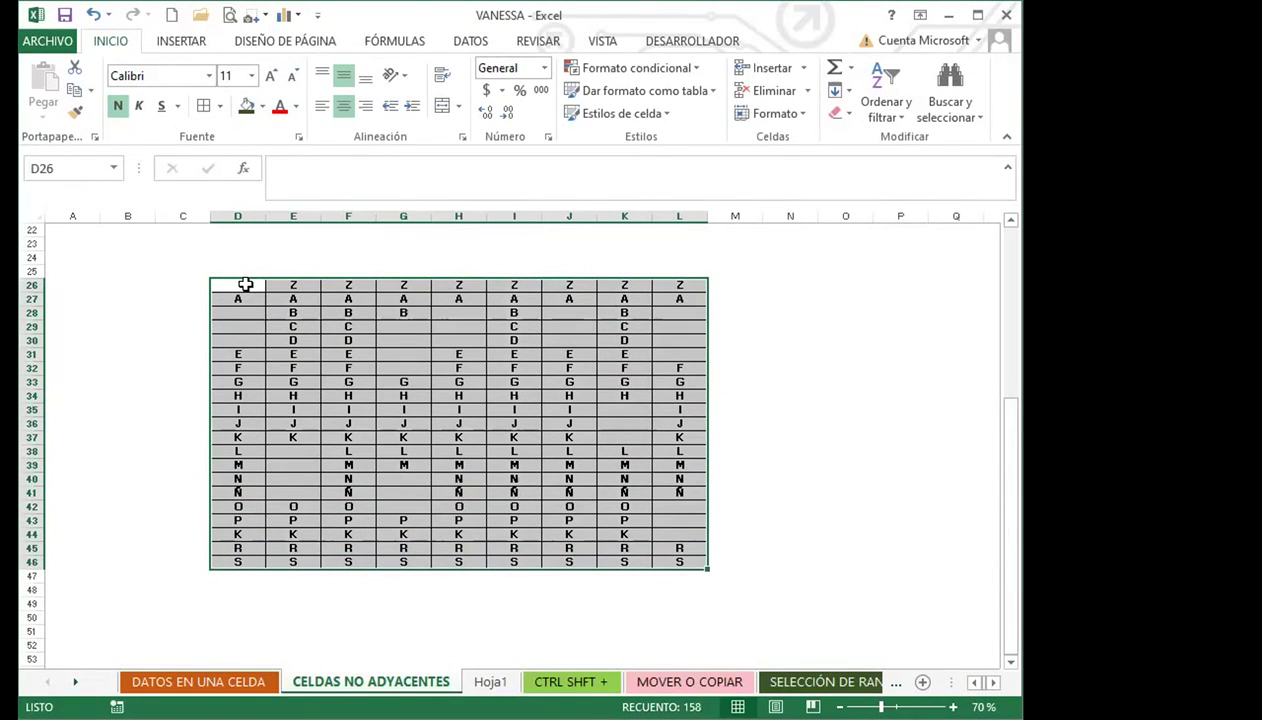
type("HOLA")
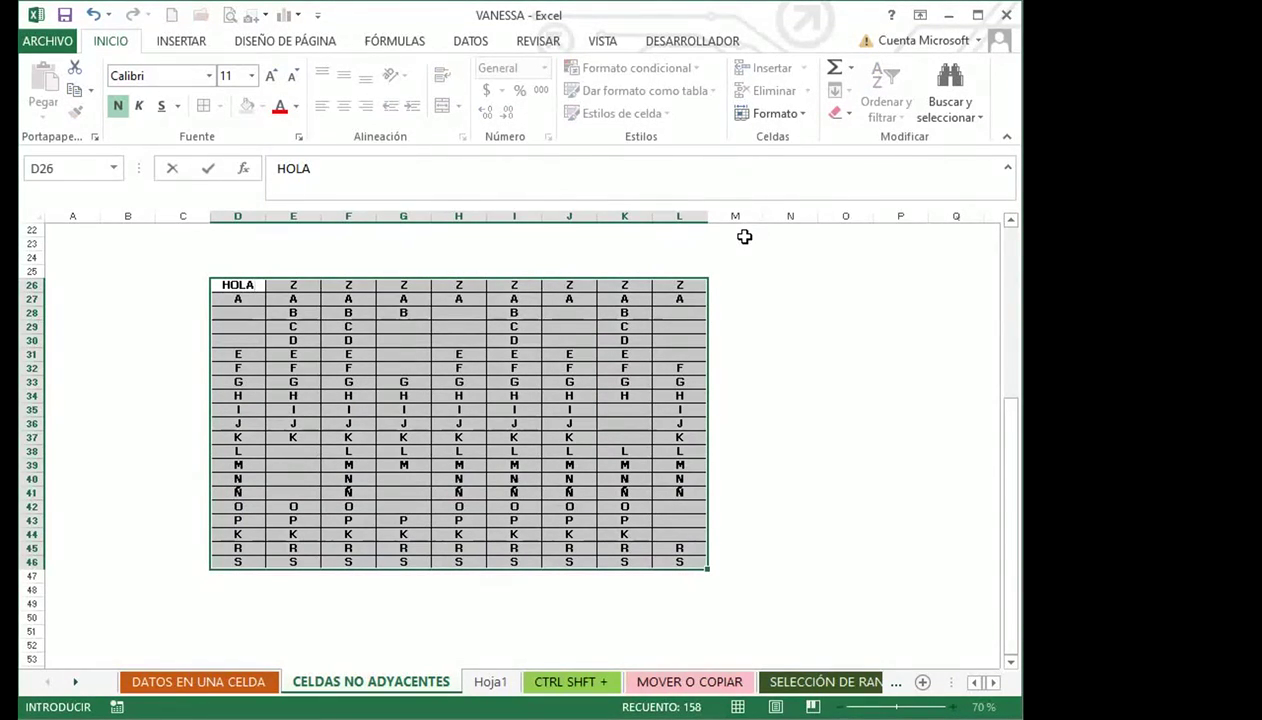
key("alt+Return")
key("BackSpace")
key("ctrl+Return")
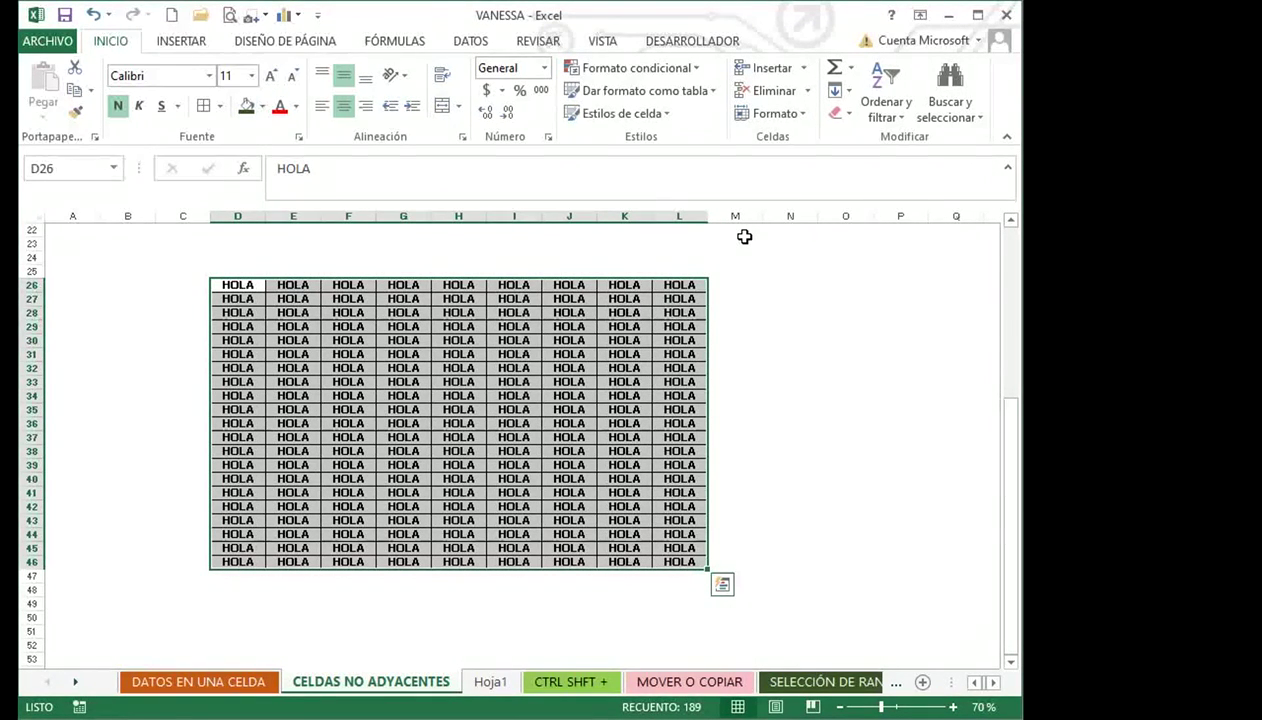
Fill every cell of the selected table D26:L46 with a first name, and replace that entry throughout with EXCEL
type("VANESSA")
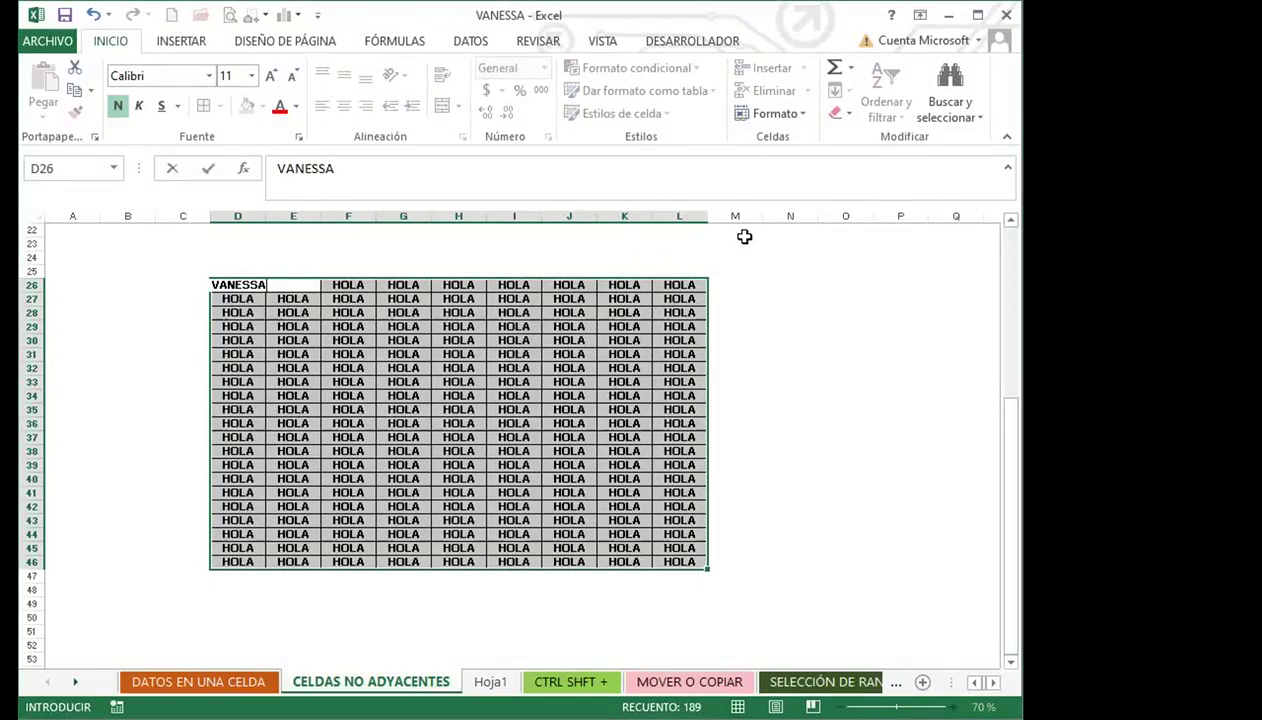
key("ctrl+Return")
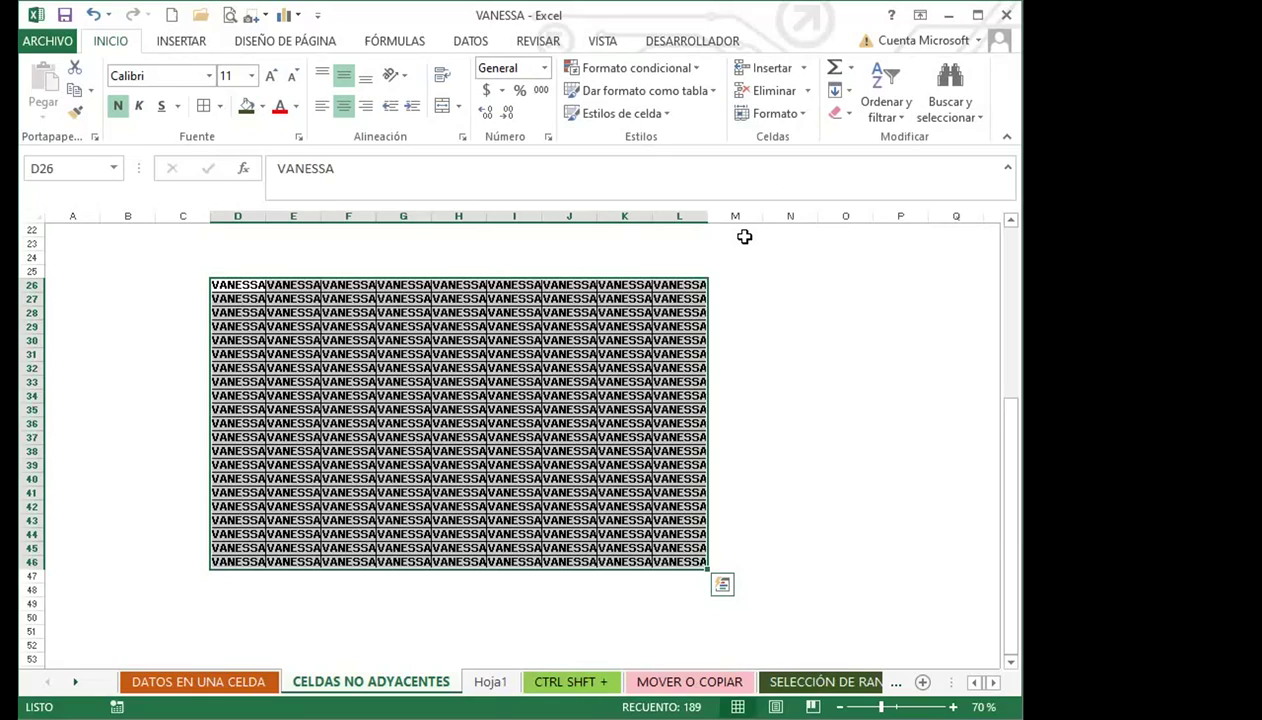
type("EXCEL")
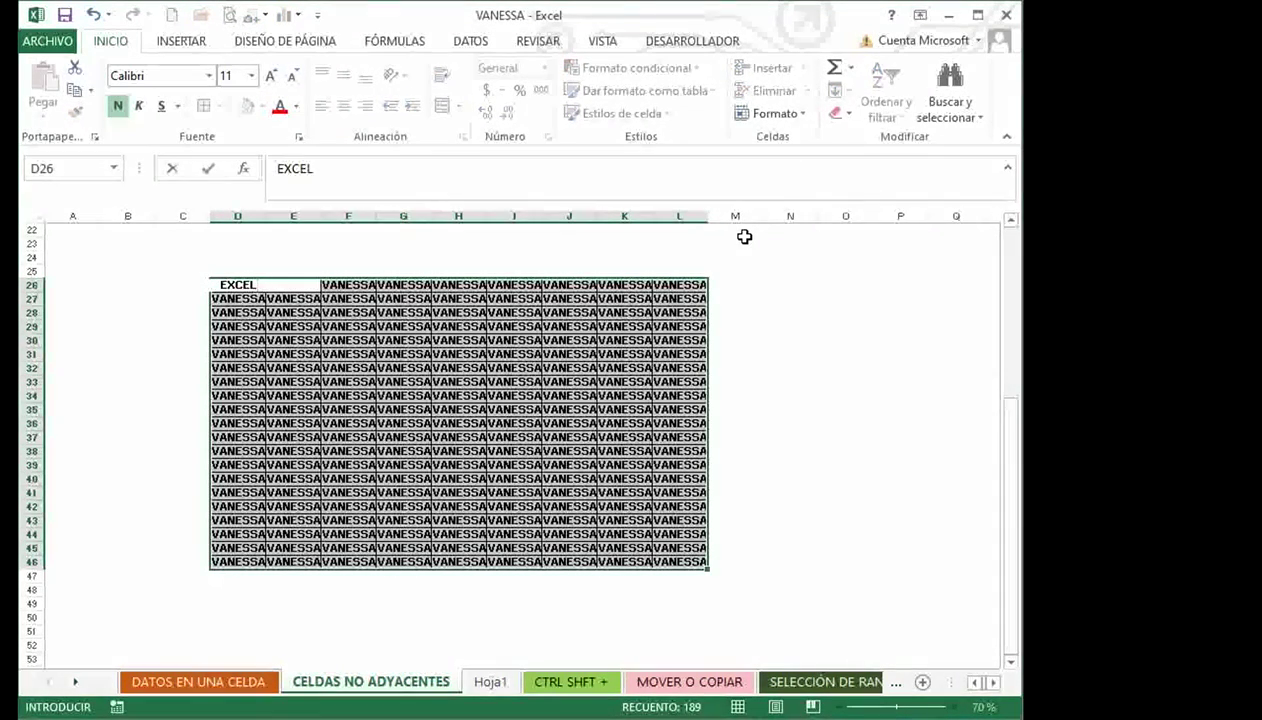
key("ctrl+Return")
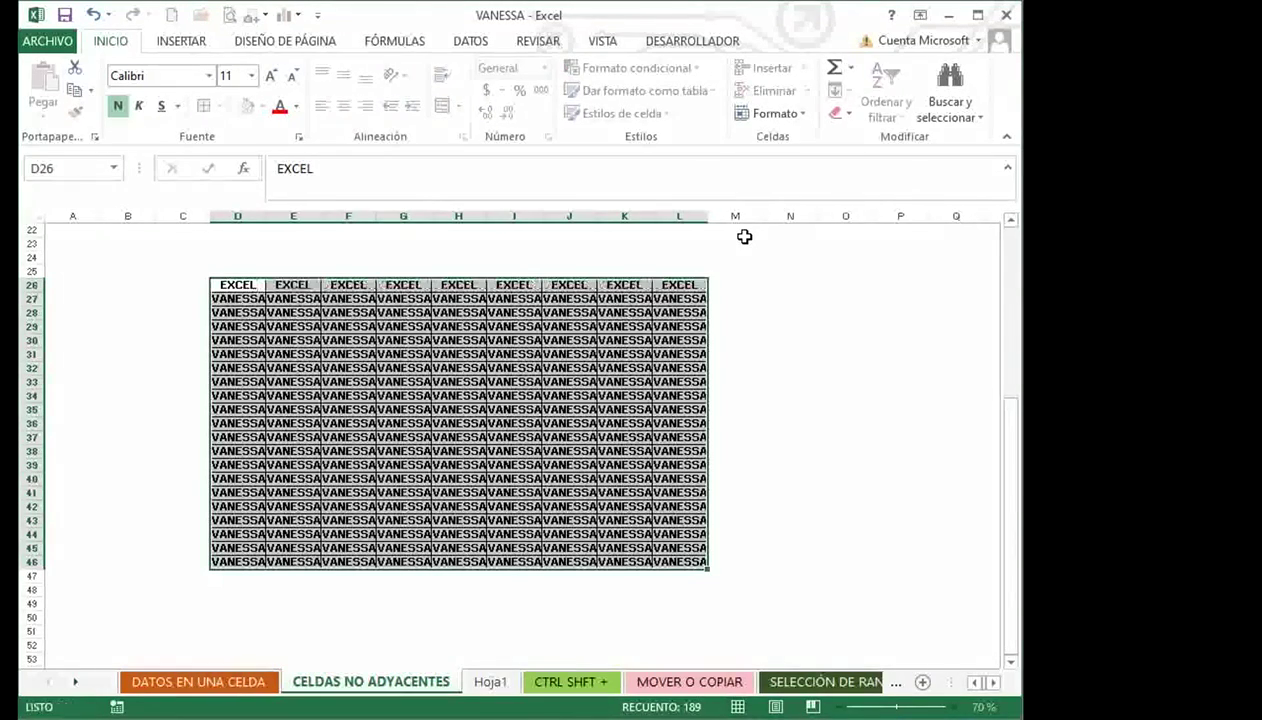